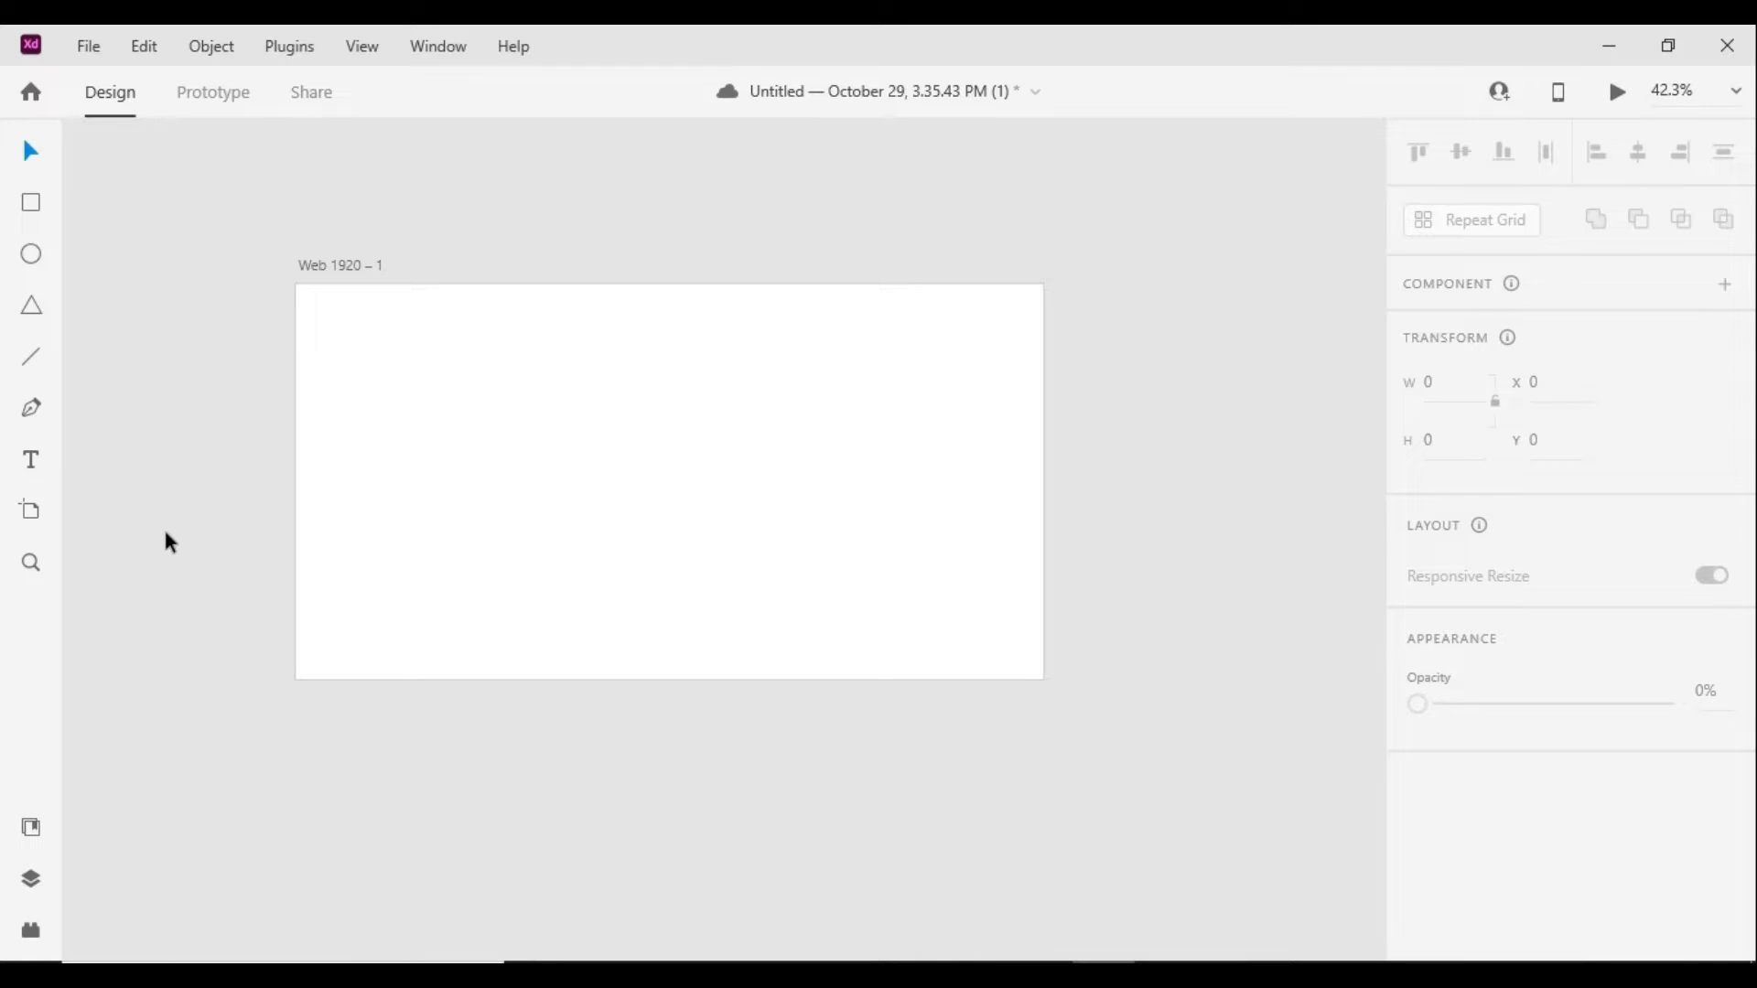
Save the document and draw a rectangle about 233 by 135 on the Web 1920 – 1 artboard
{"action": "key", "text": "ctrl+s"}
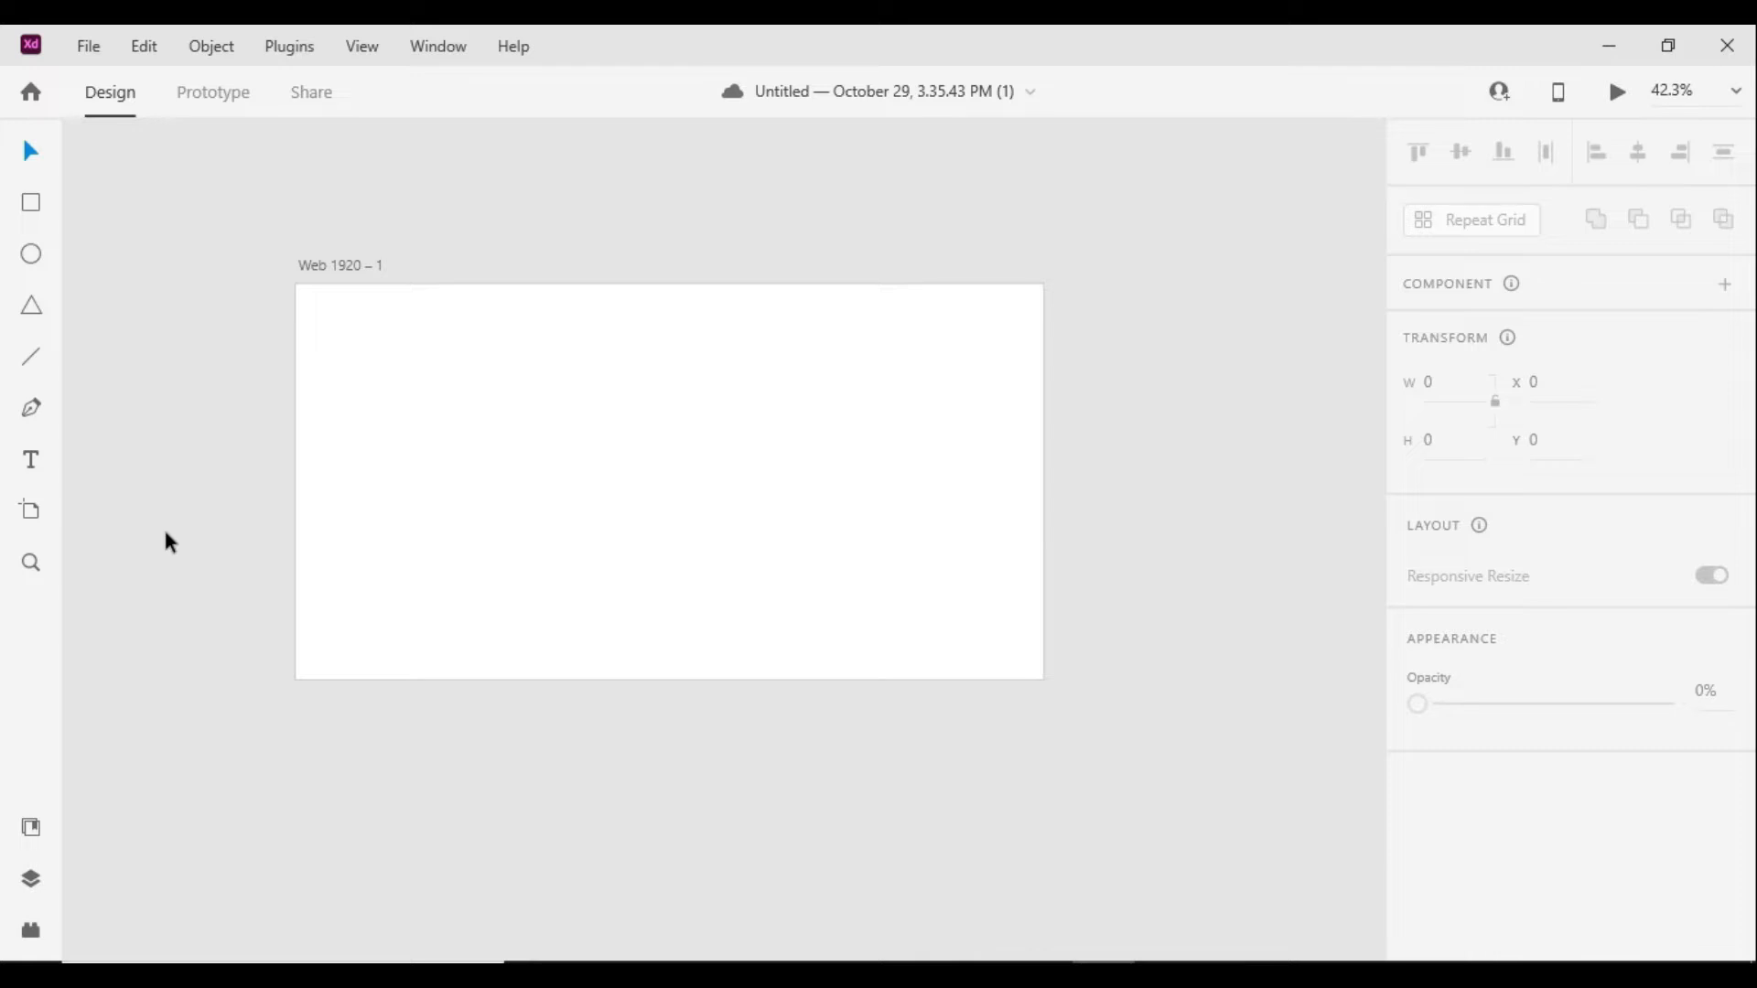
{"action": "left_click", "coordinate": [355, 266]}
{"action": "scroll", "coordinate": [411, 558], "scroll_direction": "up", "scroll_amount": 3}
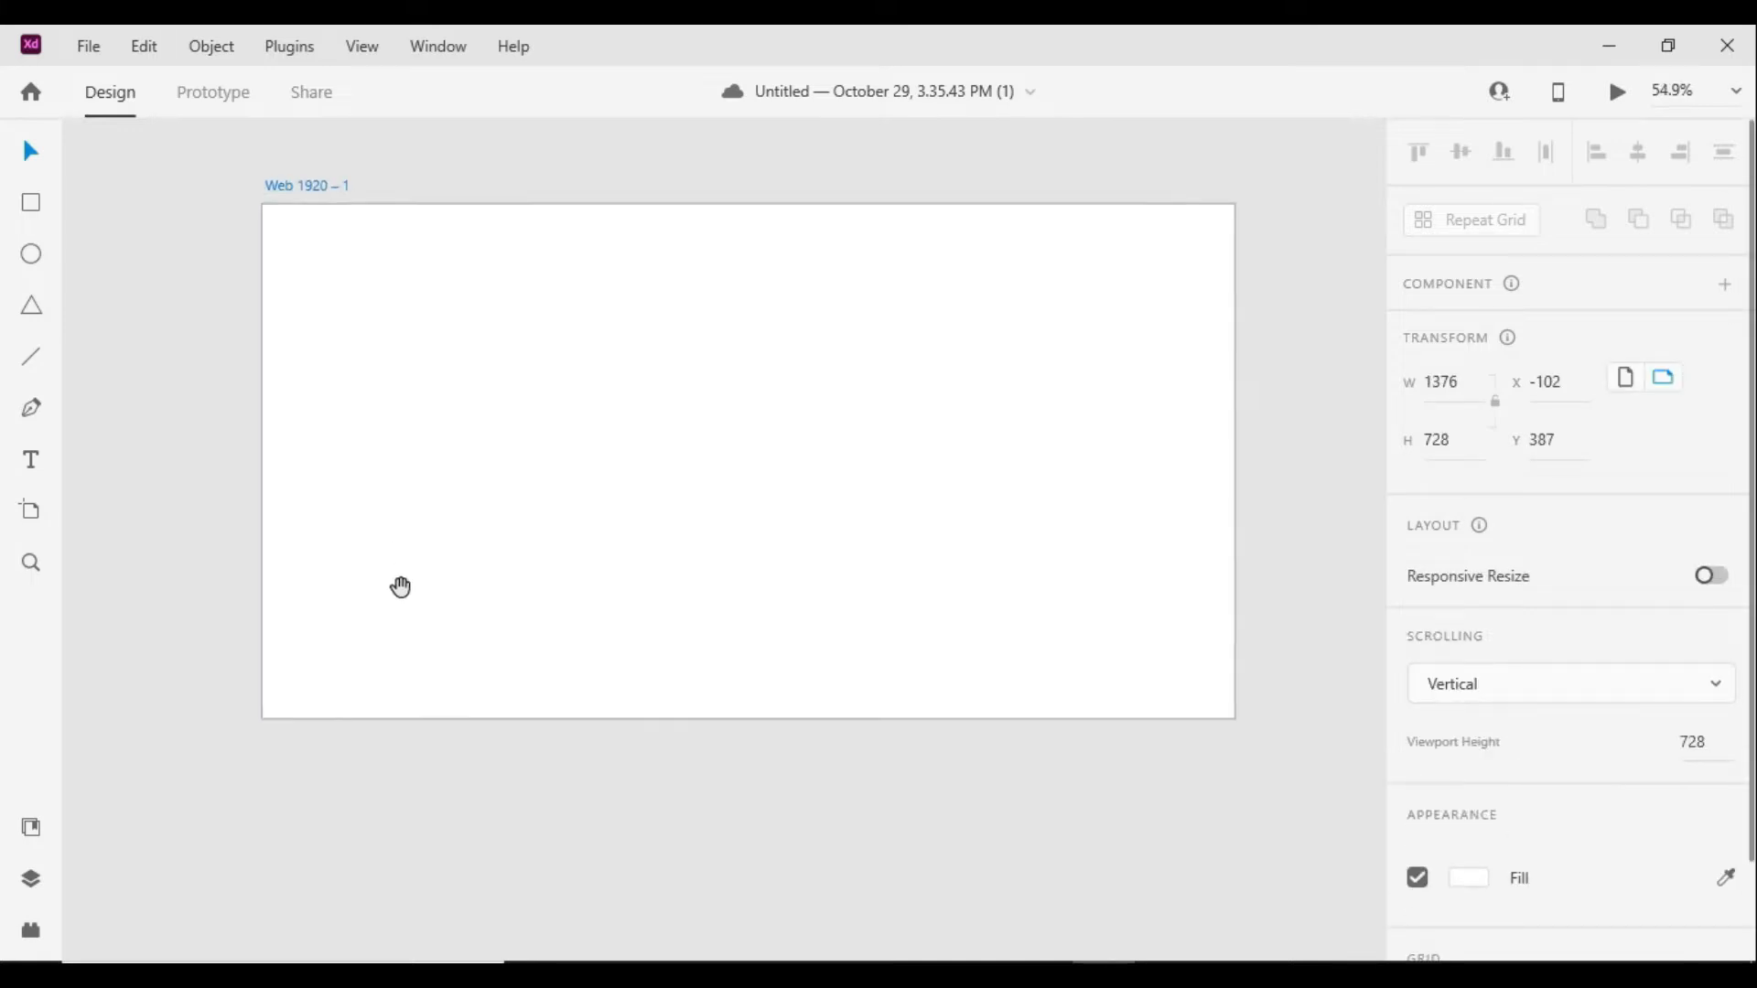
{"action": "left_click", "coordinate": [31, 202]}
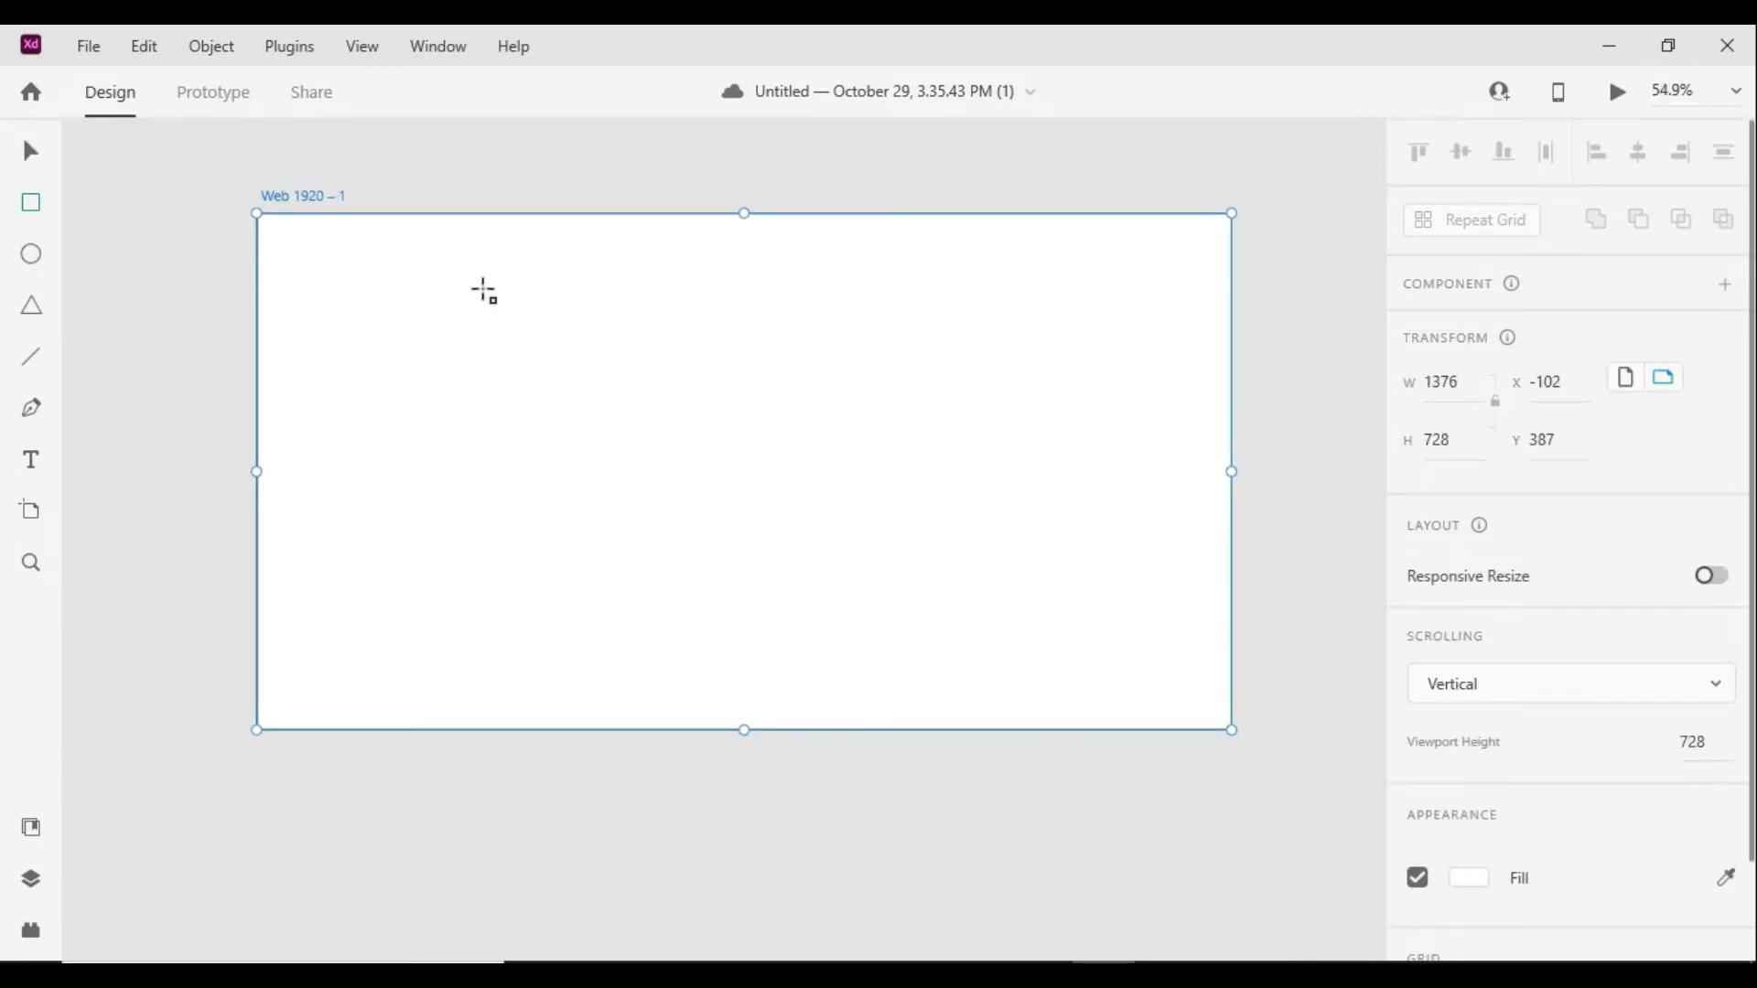
{"action": "mouse_move", "coordinate": [528, 300]}
{"action": "left_mouse_down"}
{"action": "mouse_move", "coordinate": [628, 384]}
{"action": "mouse_move", "coordinate": [693, 396]}
{"action": "left_mouse_up"}
{"action": "left_click", "coordinate": [30, 144]}
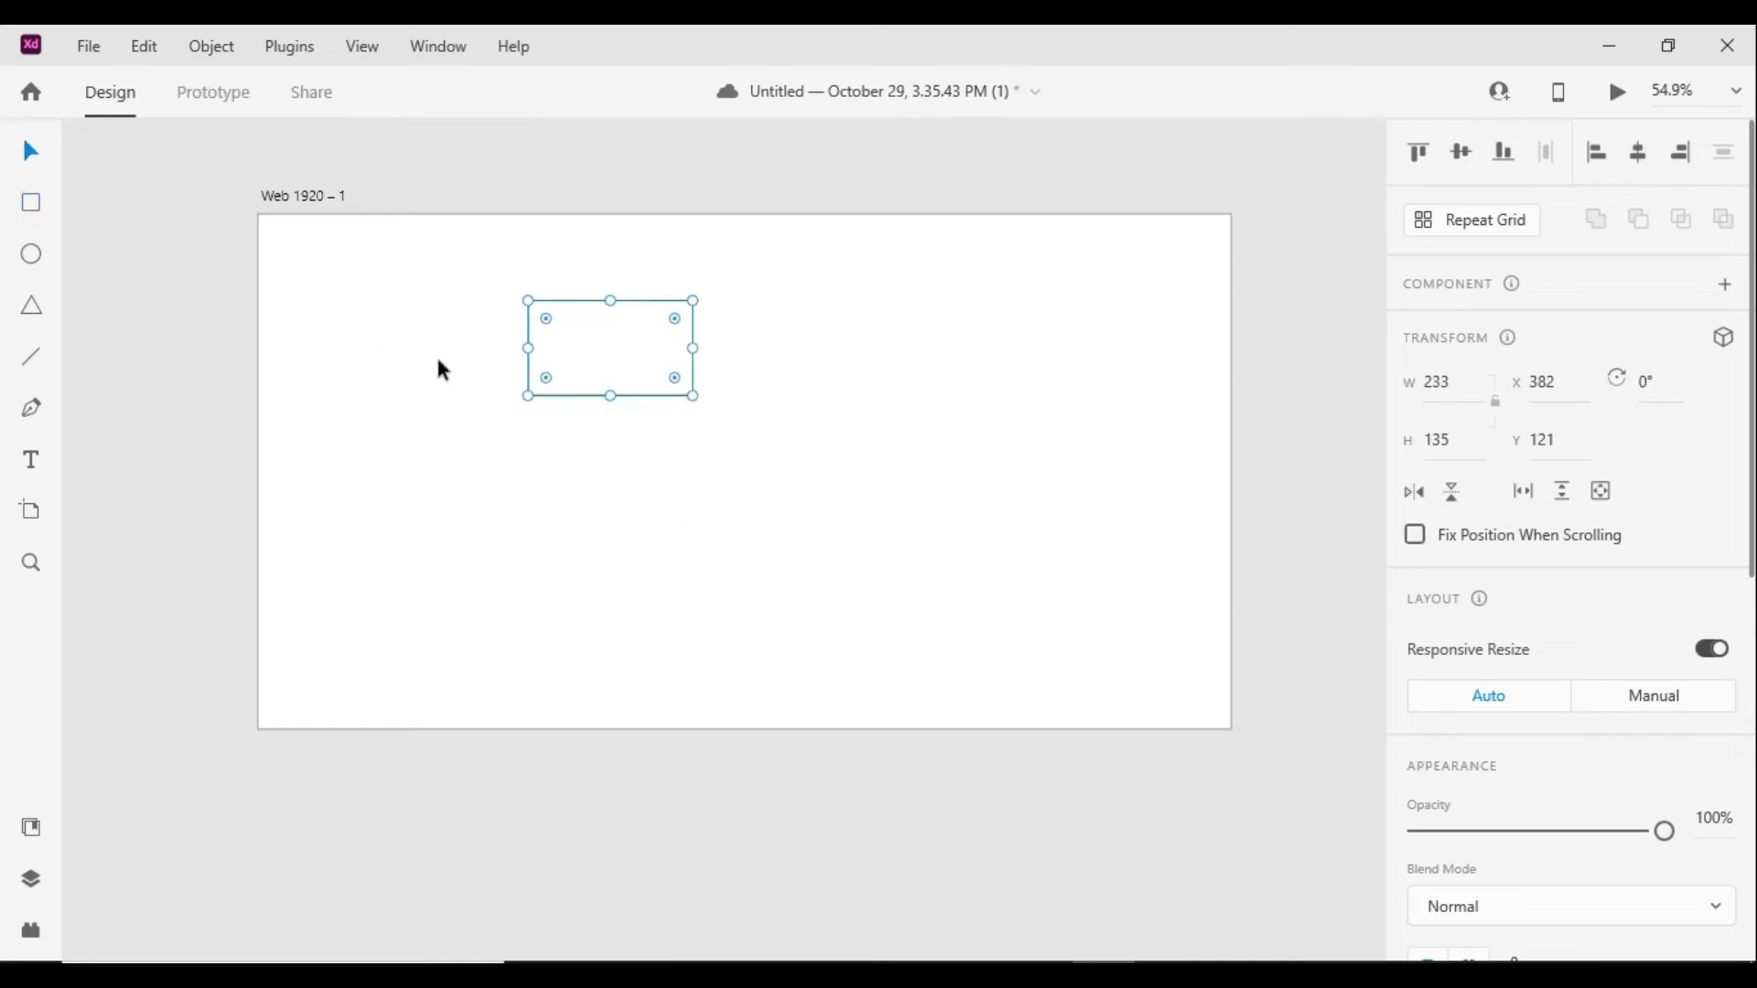
Resize the rectangle to about 200 by 67 and round its corners to a radius of about 13
{"action": "scroll", "coordinate": [601, 357], "scroll_direction": "up", "scroll_amount": 5}
{"action": "left_click_drag", "start_coordinate": [639, 462], "coordinate": [639, 354]}
{"action": "left_click_drag", "start_coordinate": [814, 304], "coordinate": [748, 276]}
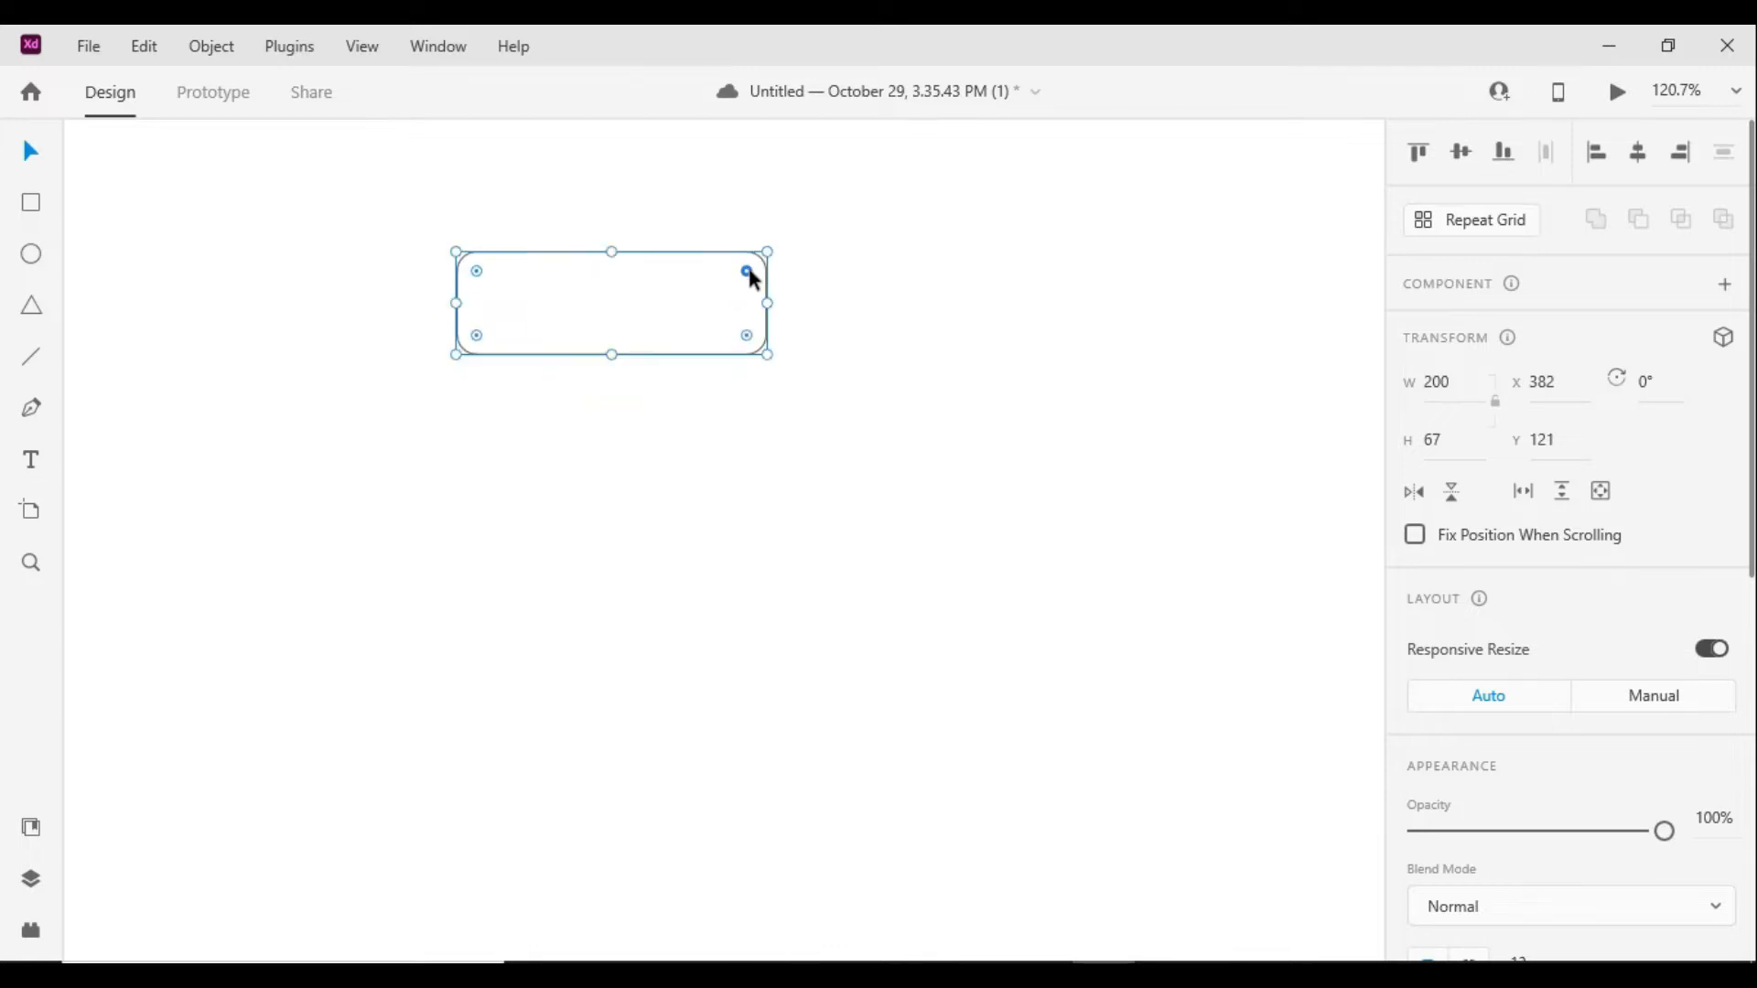
Remove the rounded rectangle's border and fill it with red #FF0000
{"action": "scroll", "coordinate": [1549, 674], "scroll_direction": "down", "scroll_amount": 5}
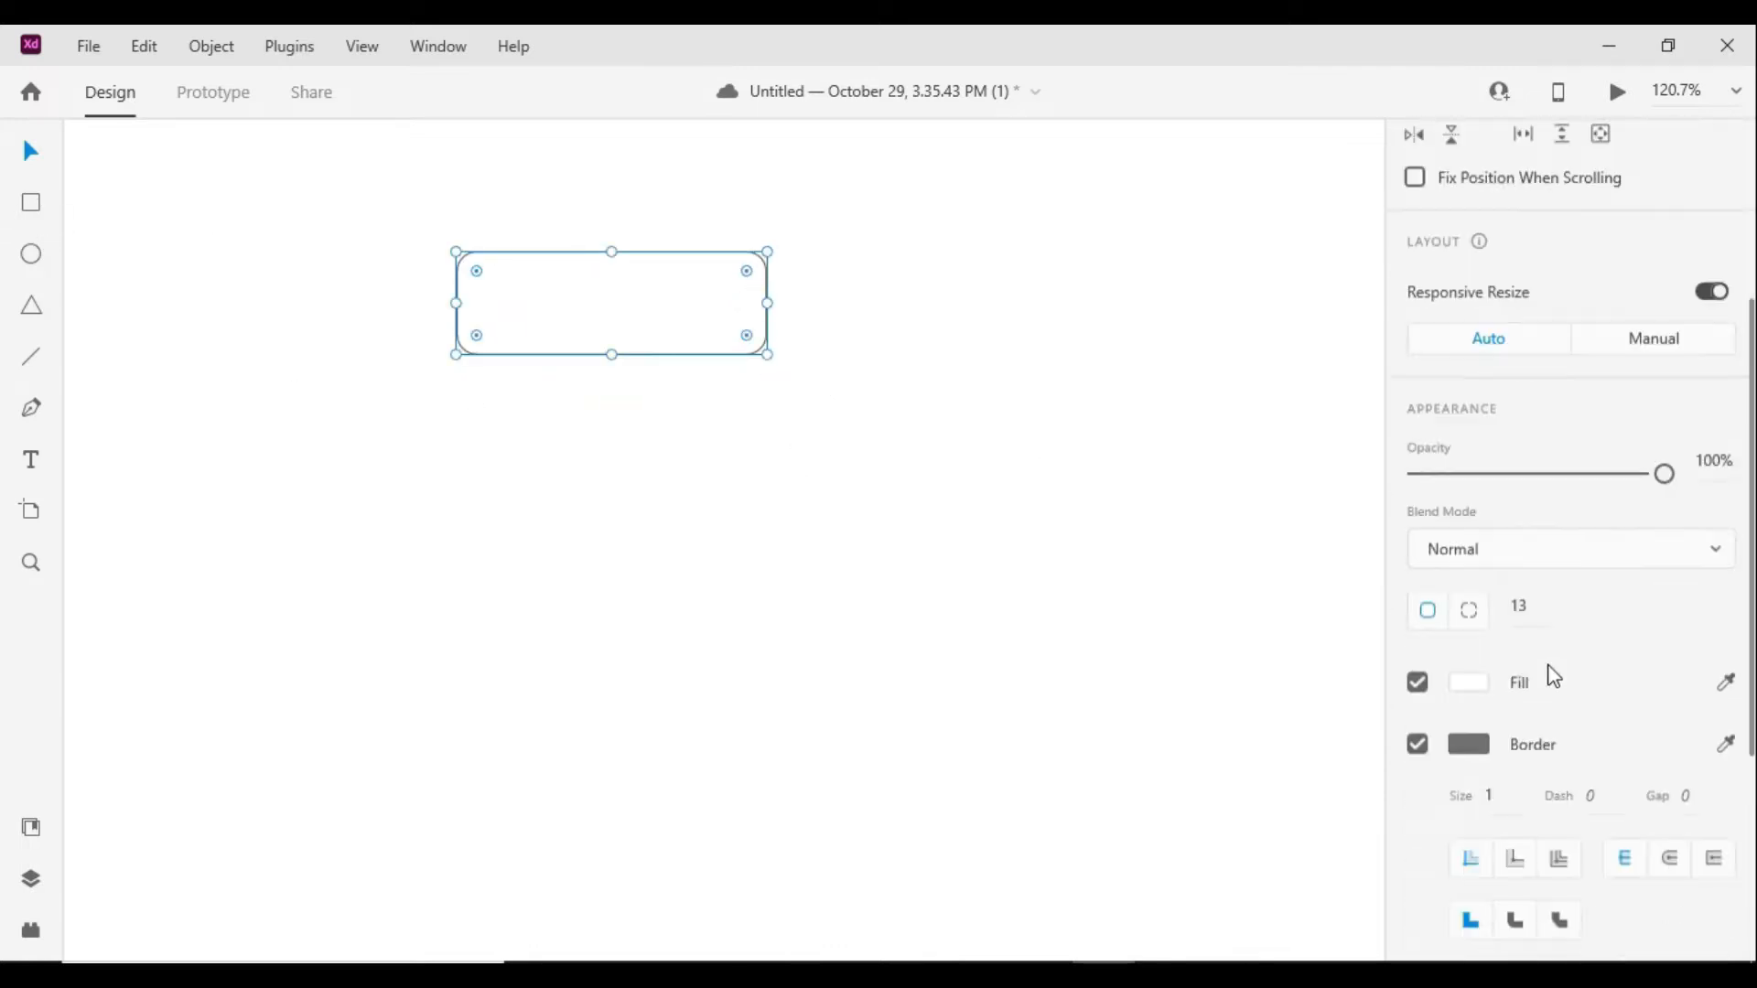
{"action": "left_click", "coordinate": [1416, 723]}
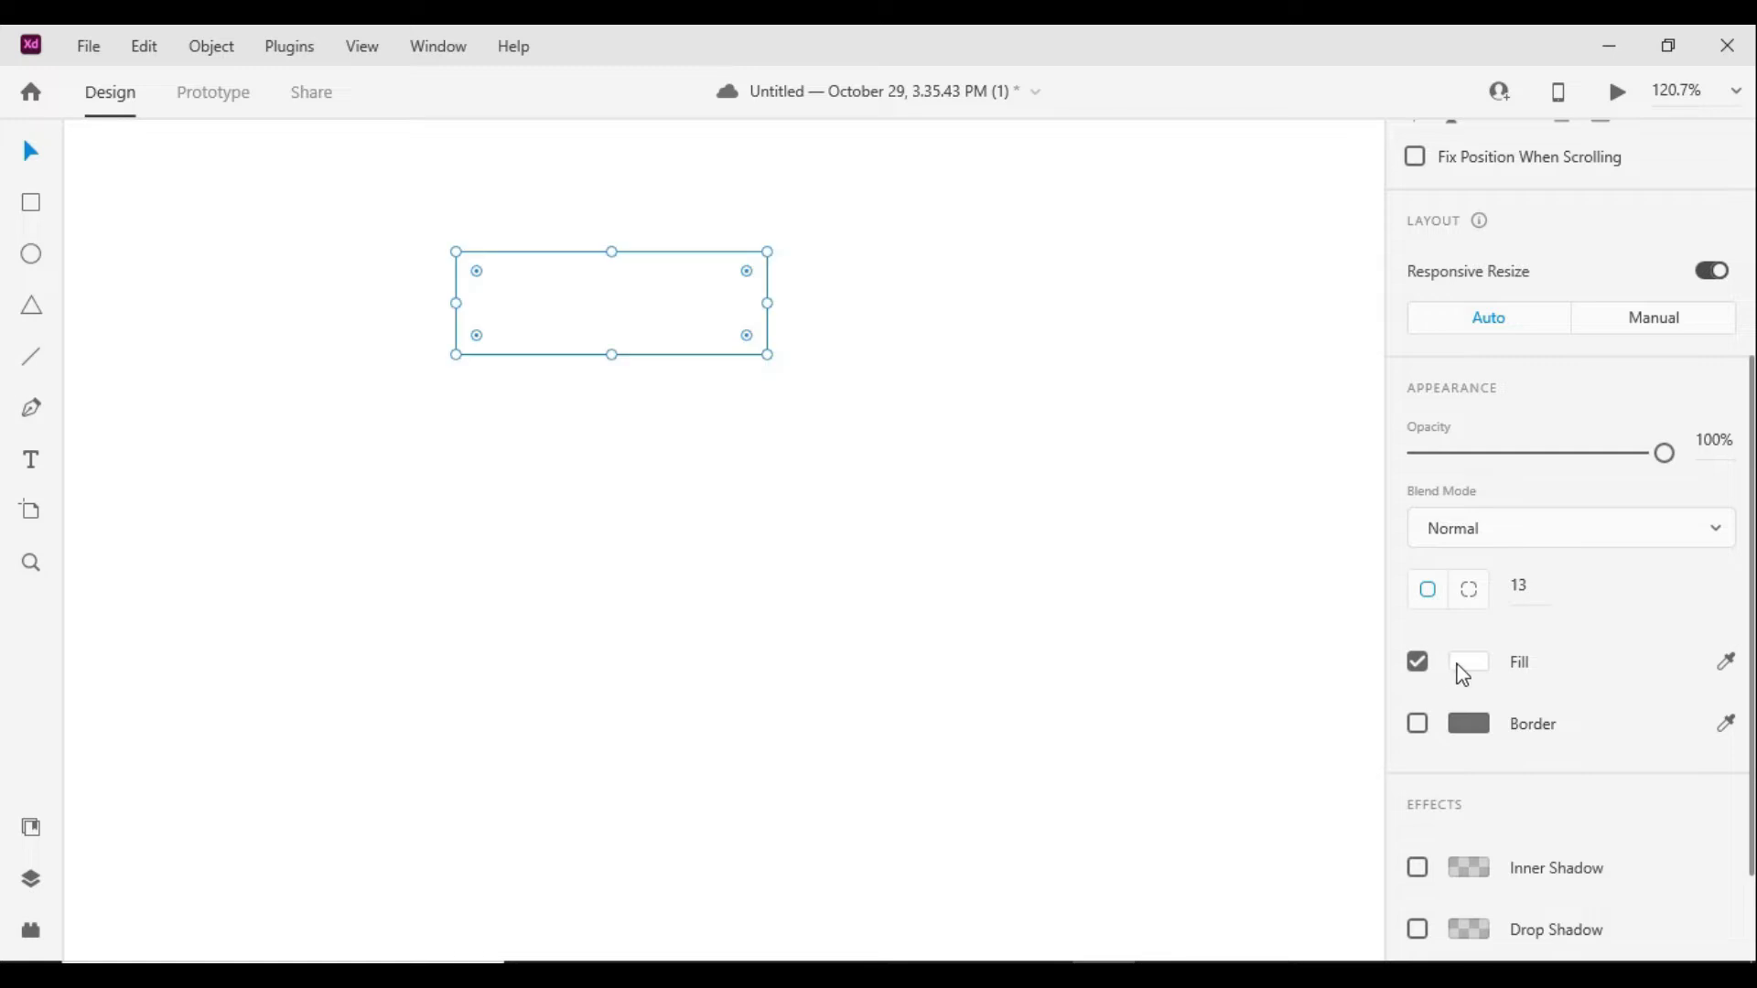
{"action": "left_click", "coordinate": [1475, 664]}
{"action": "left_click_drag", "start_coordinate": [1292, 519], "coordinate": [1352, 425]}
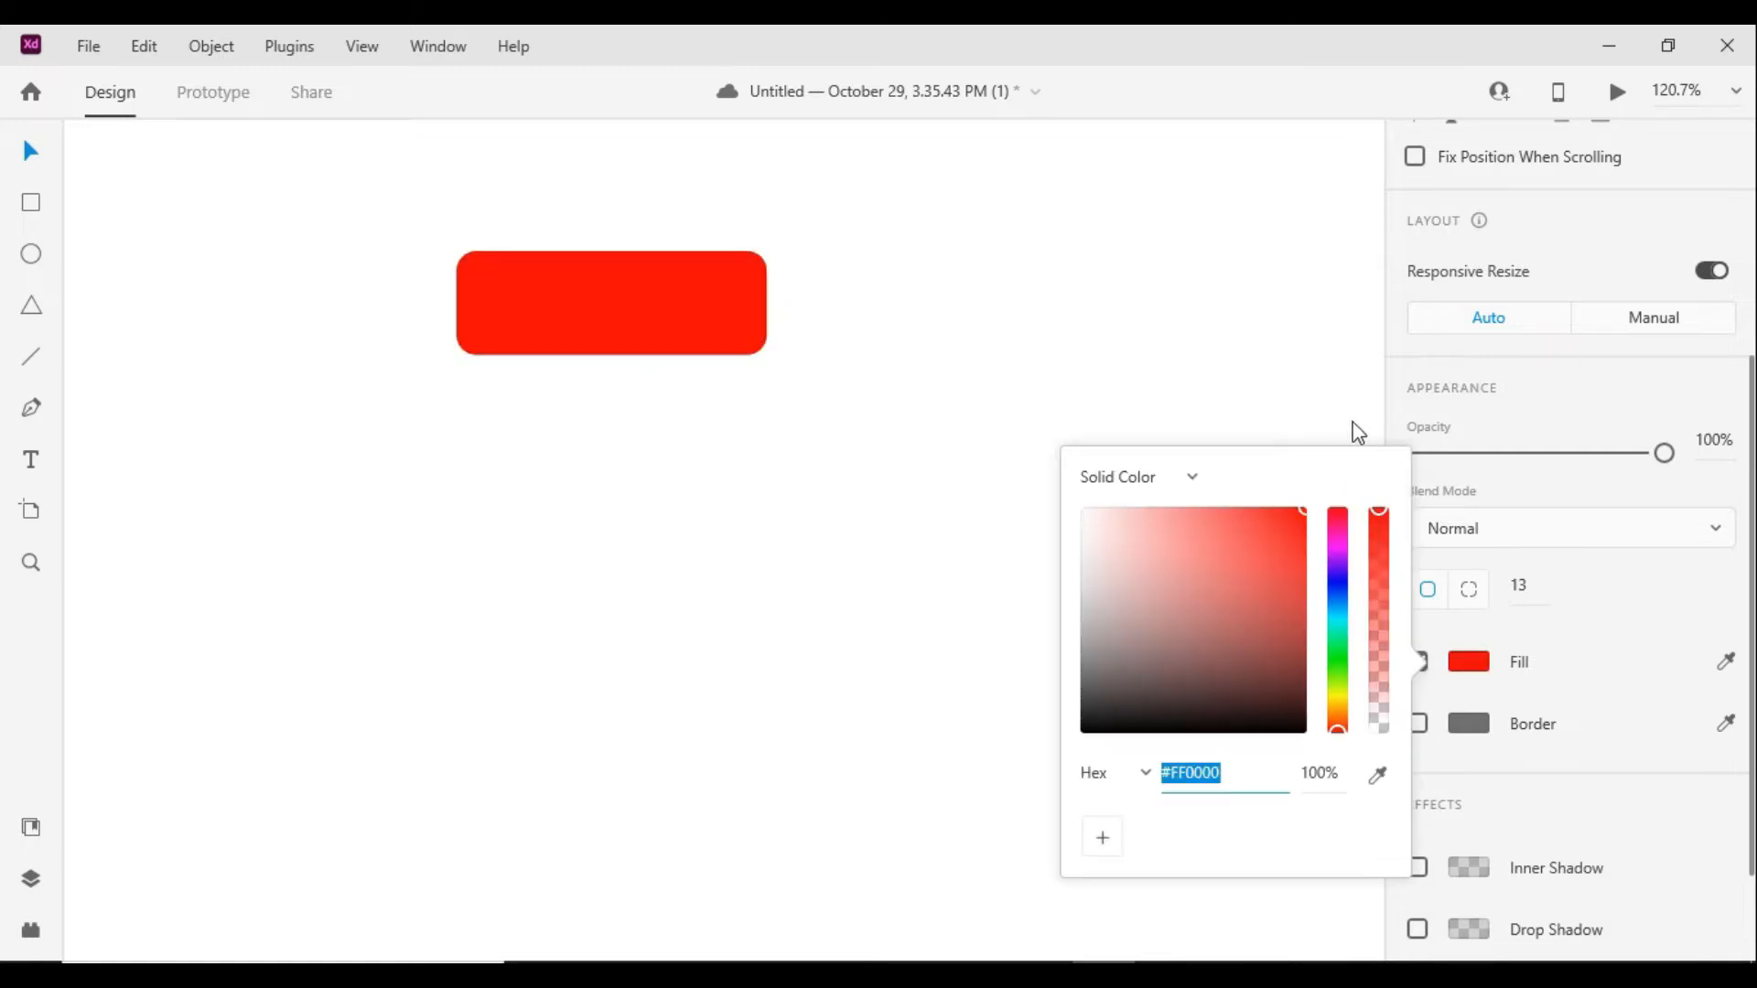
{"action": "left_click", "coordinate": [1352, 426]}
Move the red rectangle slightly lower on the artboard
{"action": "left_click_drag", "start_coordinate": [645, 313], "coordinate": [655, 370]}
{"action": "double_click", "coordinate": [655, 371]}
{"action": "scroll", "coordinate": [697, 442], "scroll_direction": "down", "scroll_amount": 7}
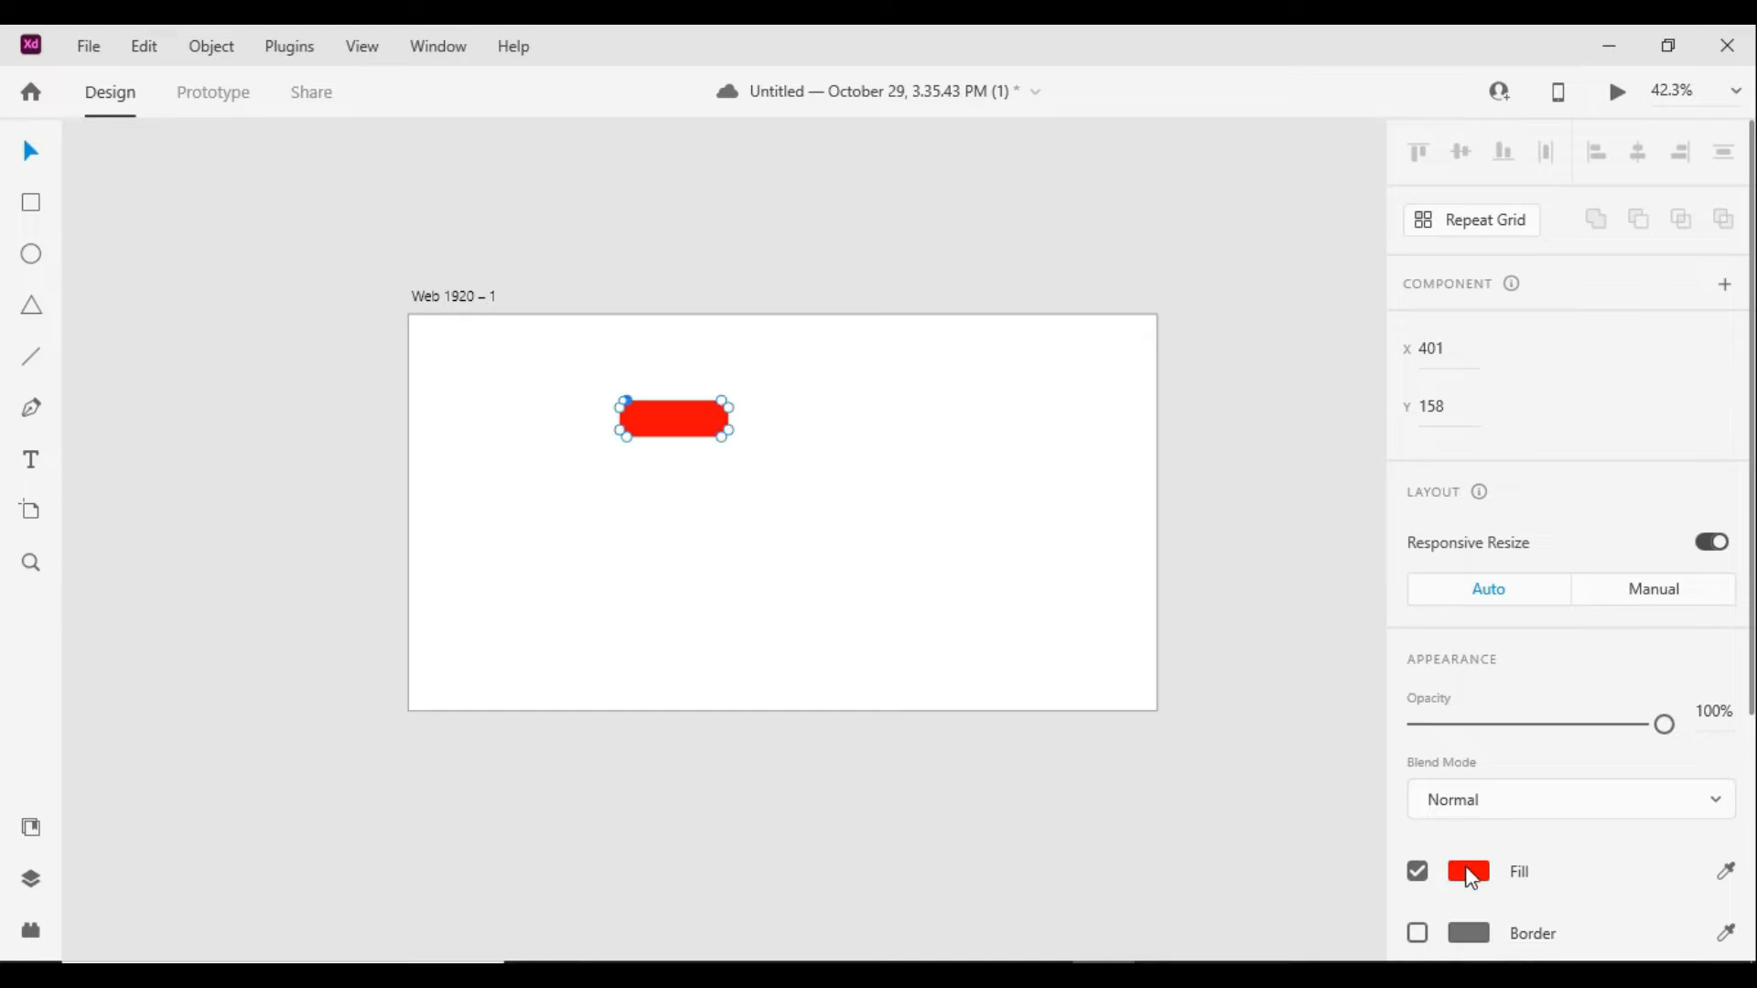
{"action": "left_click", "coordinate": [752, 434]}
{"action": "key", "text": "ctrl+a"}
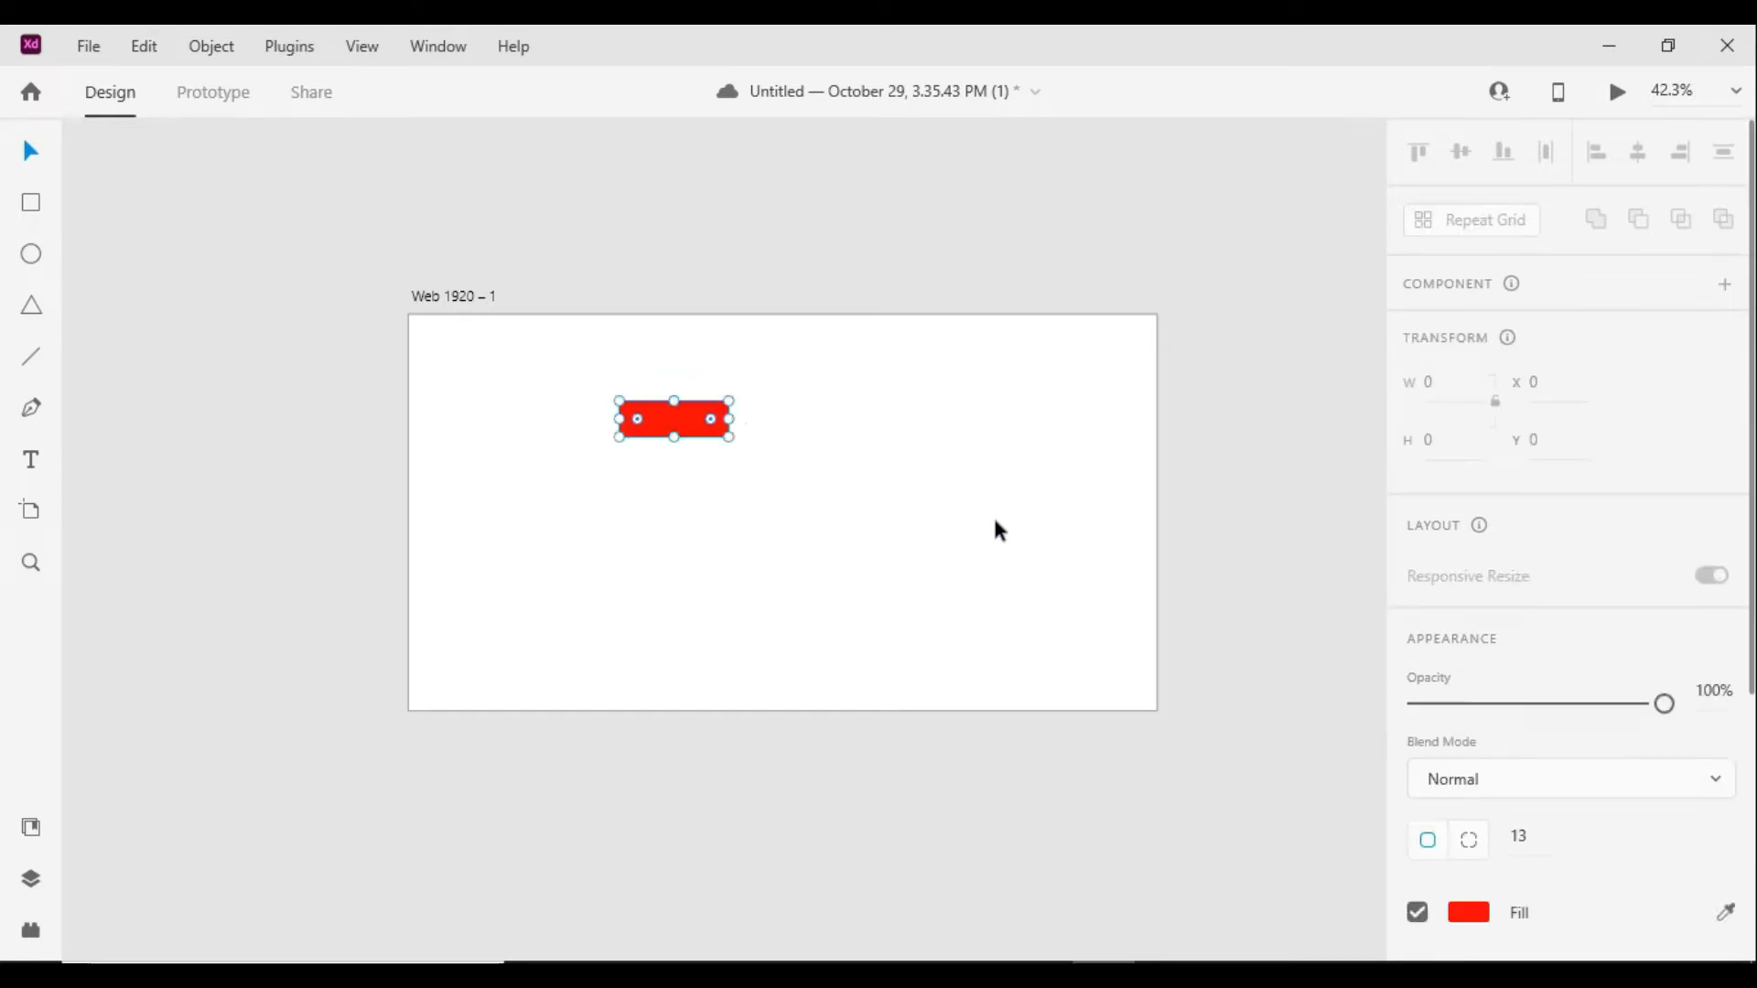
Try to reshape the red rectangle by moving its upper-right and upper-left anchor points, and undo these edits
{"action": "scroll", "coordinate": [655, 403], "scroll_direction": "up", "scroll_amount": 7}
{"action": "left_click_drag", "start_coordinate": [879, 579], "coordinate": [822, 573]}
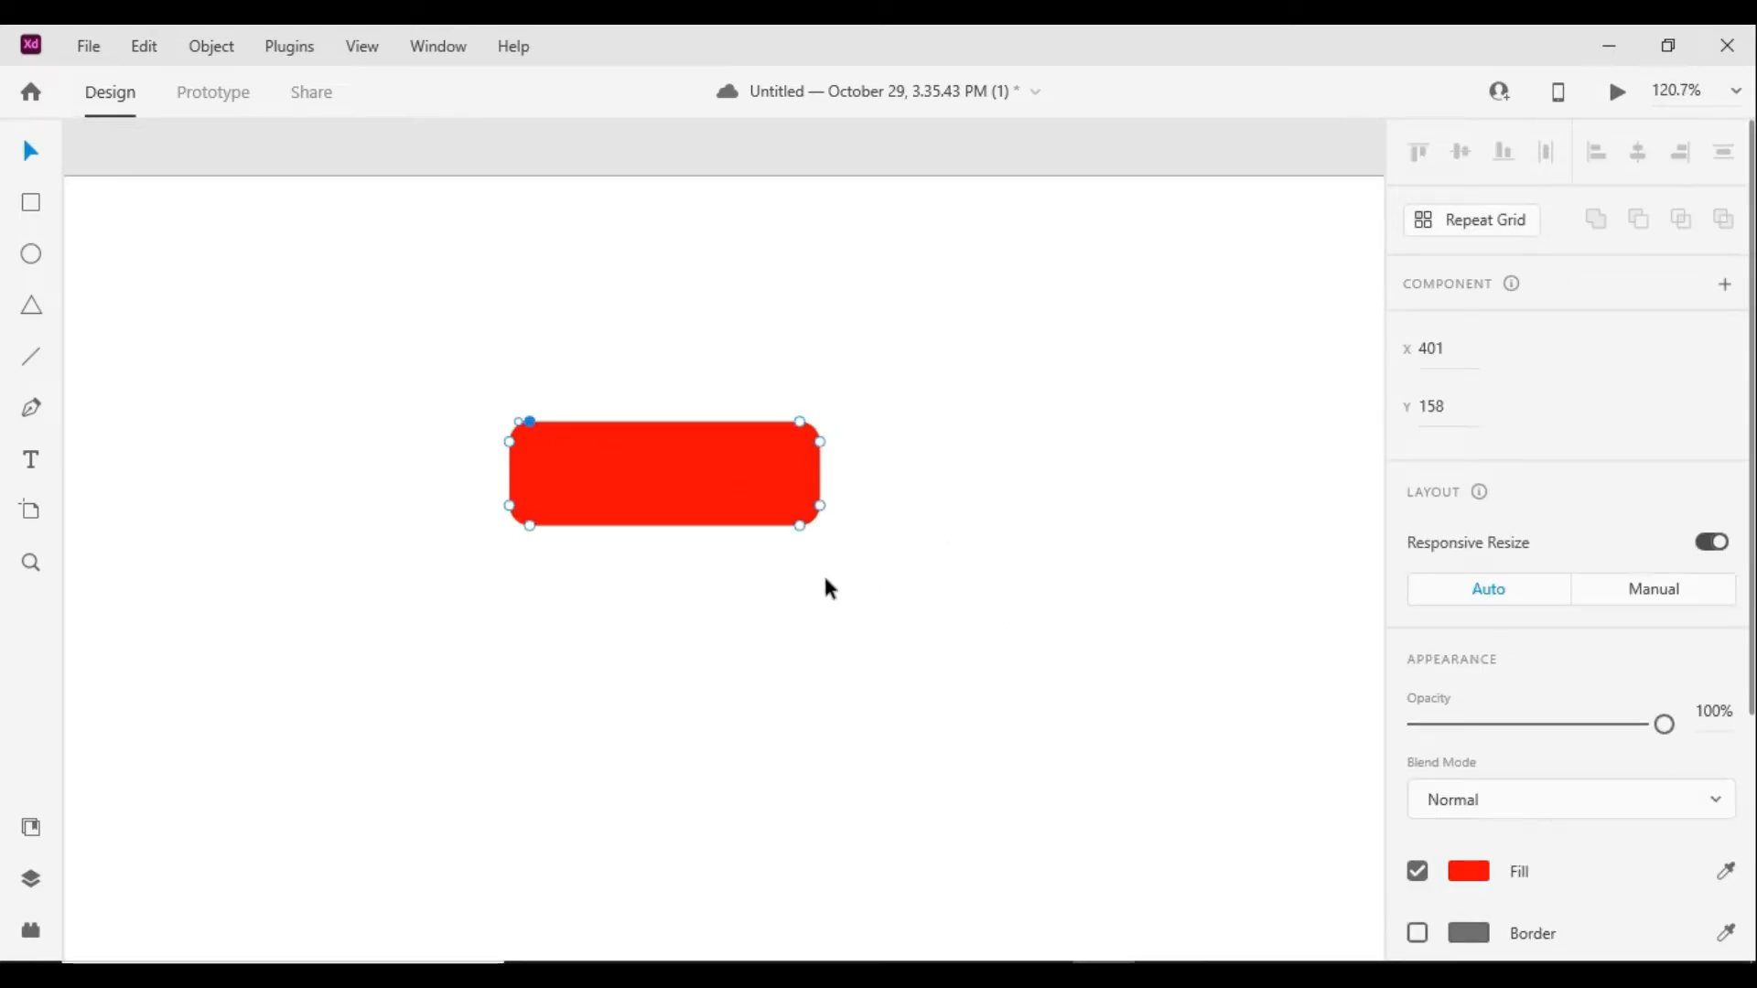
{"action": "scroll", "coordinate": [678, 478], "scroll_direction": "up", "scroll_amount": 3}
{"action": "left_click", "coordinate": [743, 559]}
{"action": "double_click", "coordinate": [601, 501]}
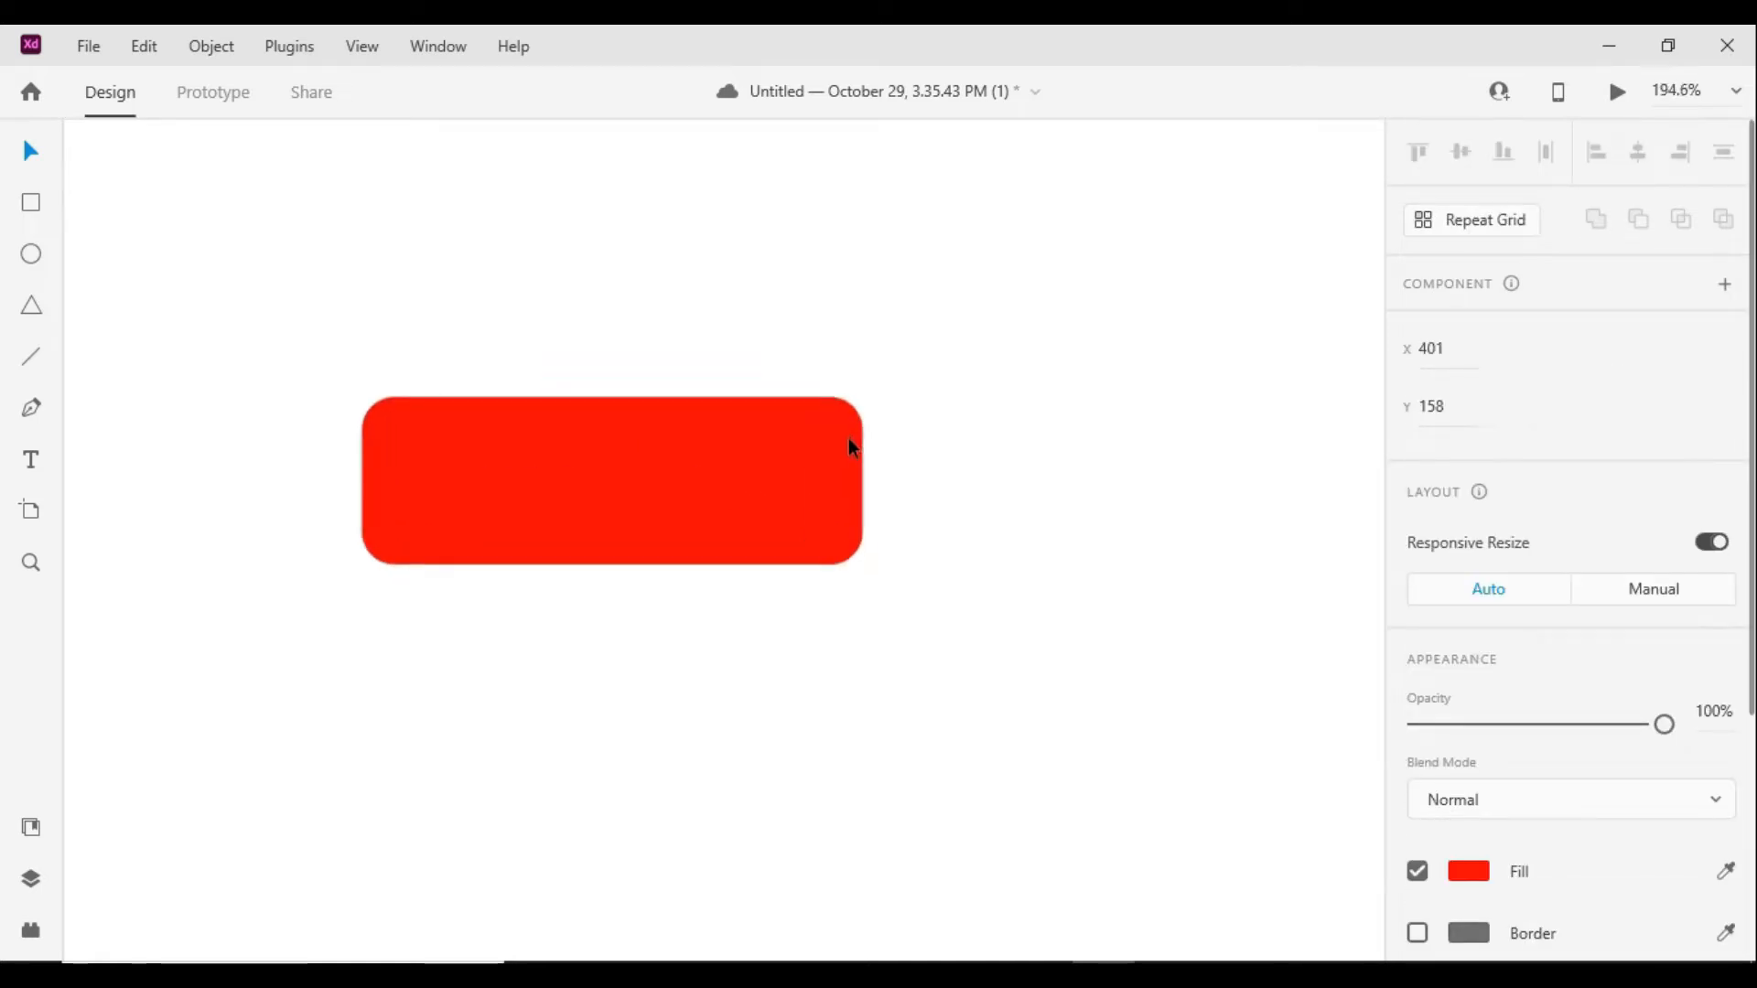
{"action": "scroll", "coordinate": [849, 437], "scroll_direction": "up", "scroll_amount": 9}
{"action": "left_click_drag", "start_coordinate": [687, 502], "coordinate": [894, 478]}
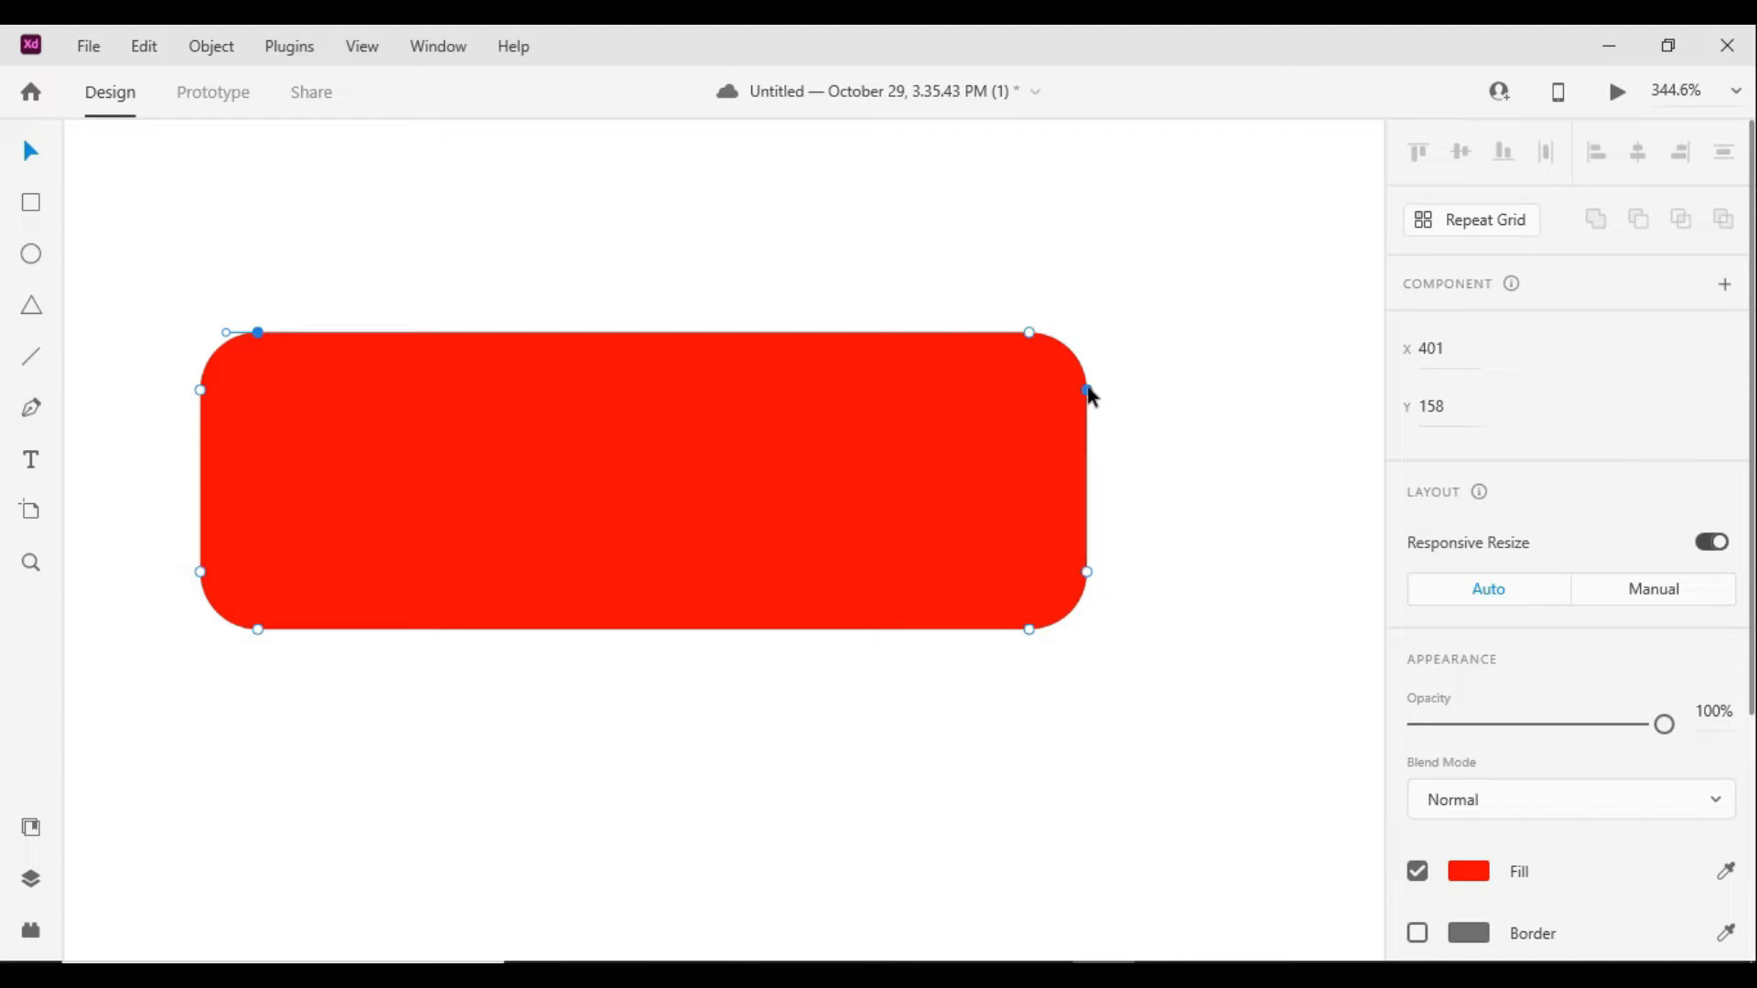
{"action": "left_click_drag", "start_coordinate": [1088, 391], "coordinate": [1232, 371]}
{"action": "left_click_drag", "start_coordinate": [1233, 446], "coordinate": [1194, 426]}
{"action": "key", "text": "ctrl+z"}
{"action": "key", "text": "ctrl+z"}
{"action": "left_click", "coordinate": [247, 336]}
{"action": "left_click_drag", "start_coordinate": [258, 341], "coordinate": [597, 262]}
{"action": "key", "text": "ctrl+z"}
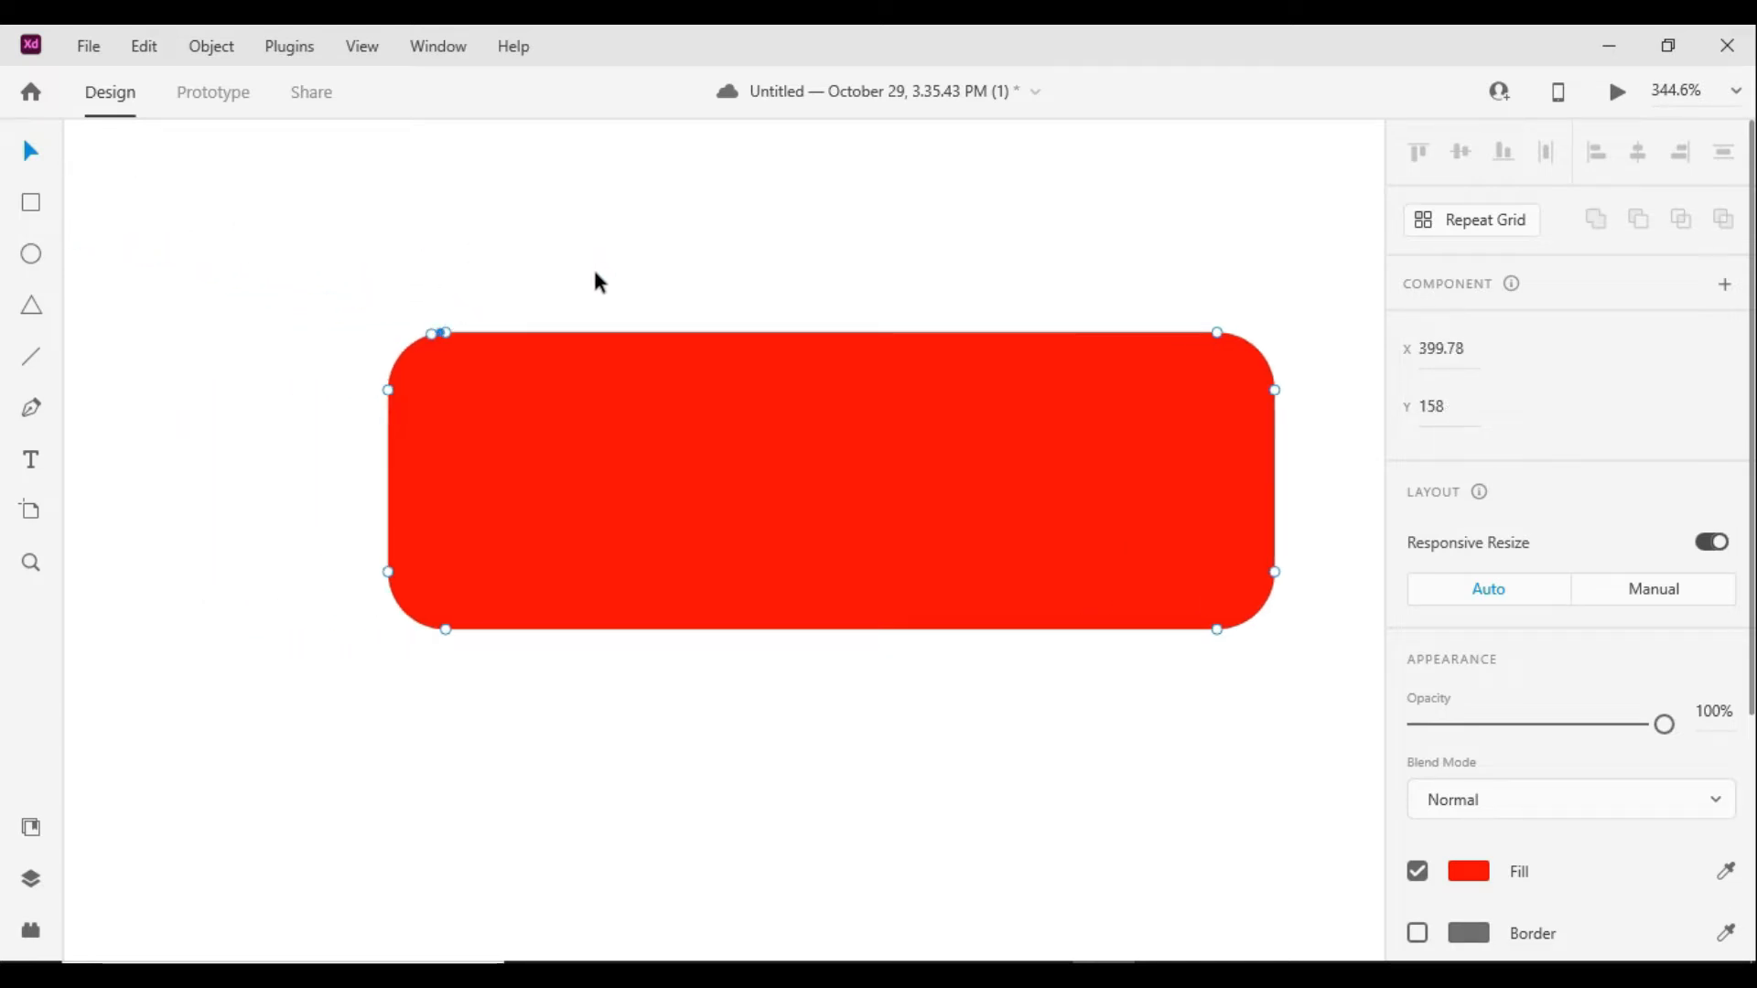
{"action": "key", "text": "ctrl+z"}
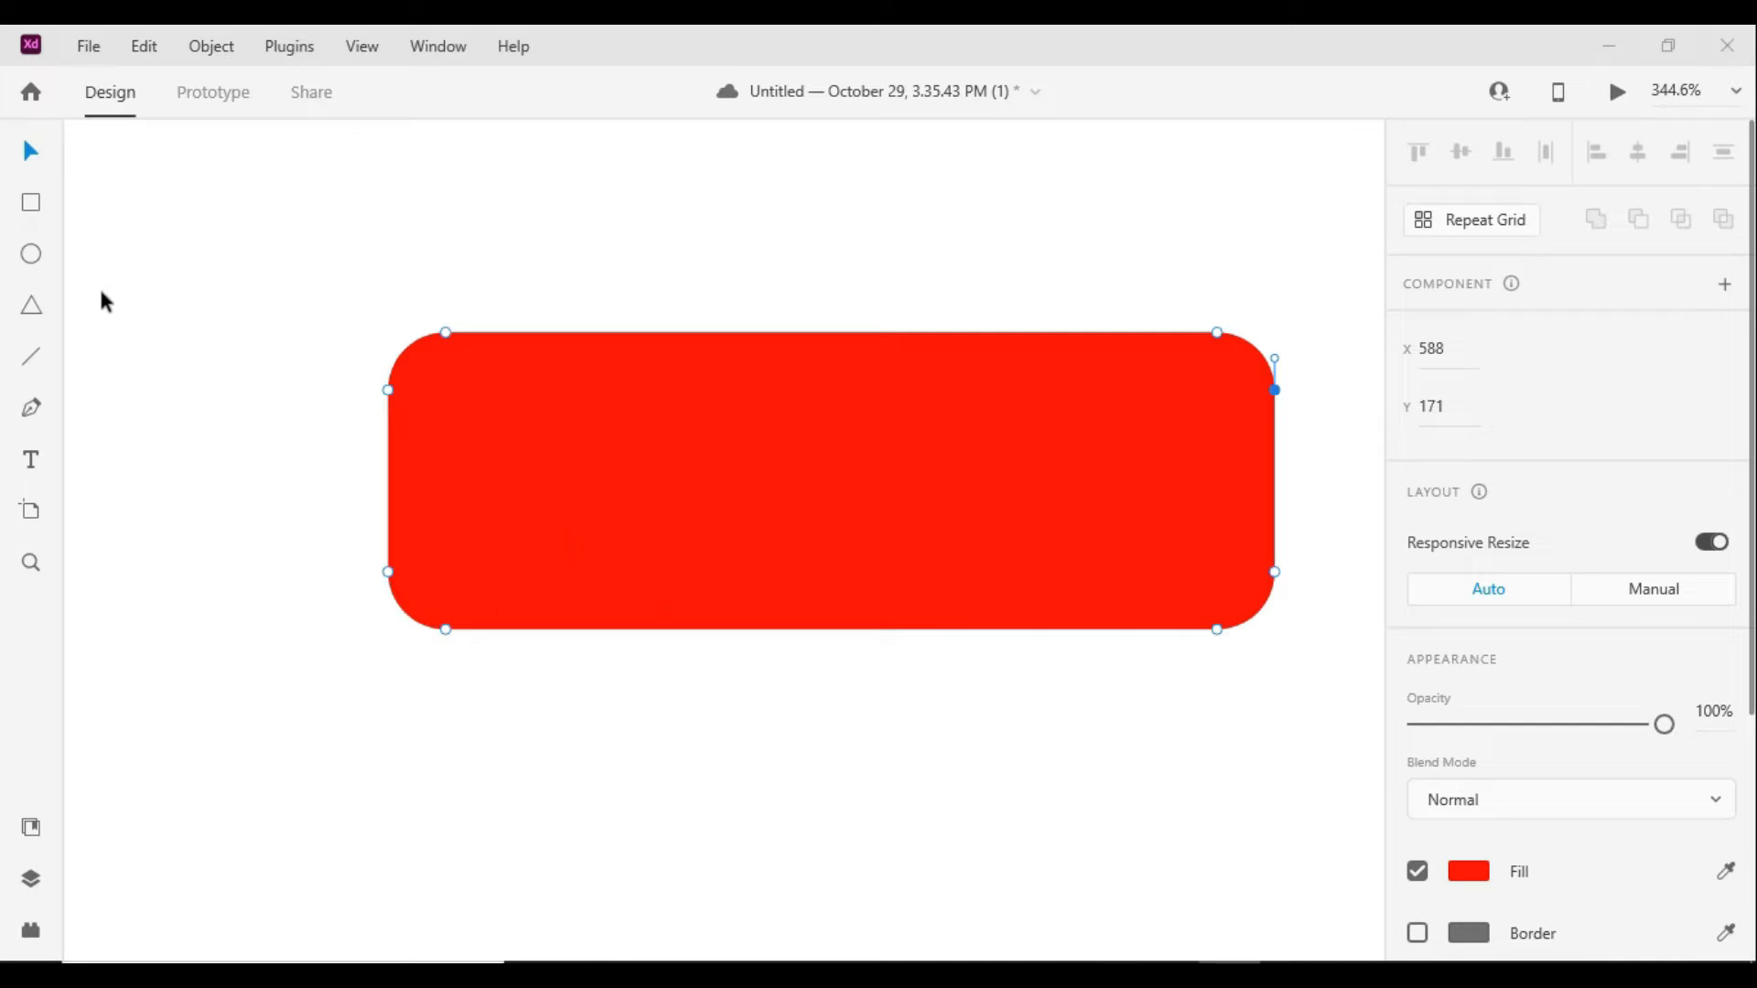
{"action": "left_click", "coordinate": [22, 163]}
{"action": "left_click", "coordinate": [890, 326]}
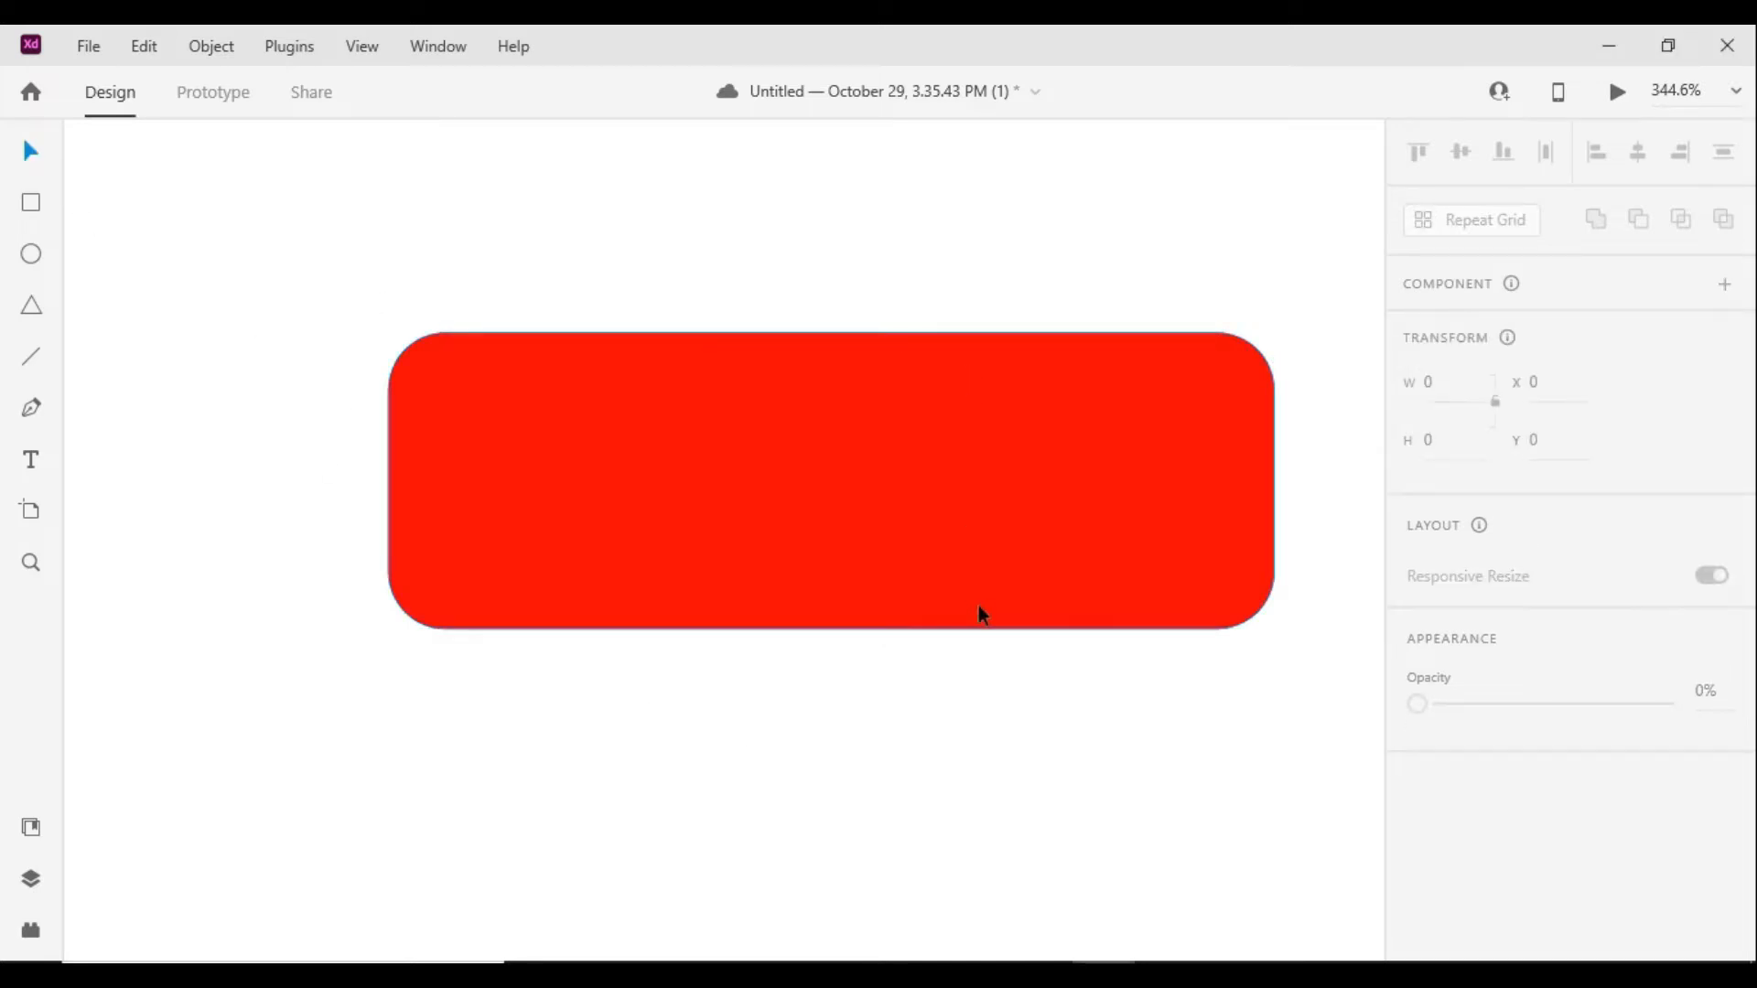
Enlarge the red rectangle slightly and move it toward the artboard's horizontal centre
{"action": "scroll", "coordinate": [901, 562], "scroll_direction": "down", "scroll_amount": 8}
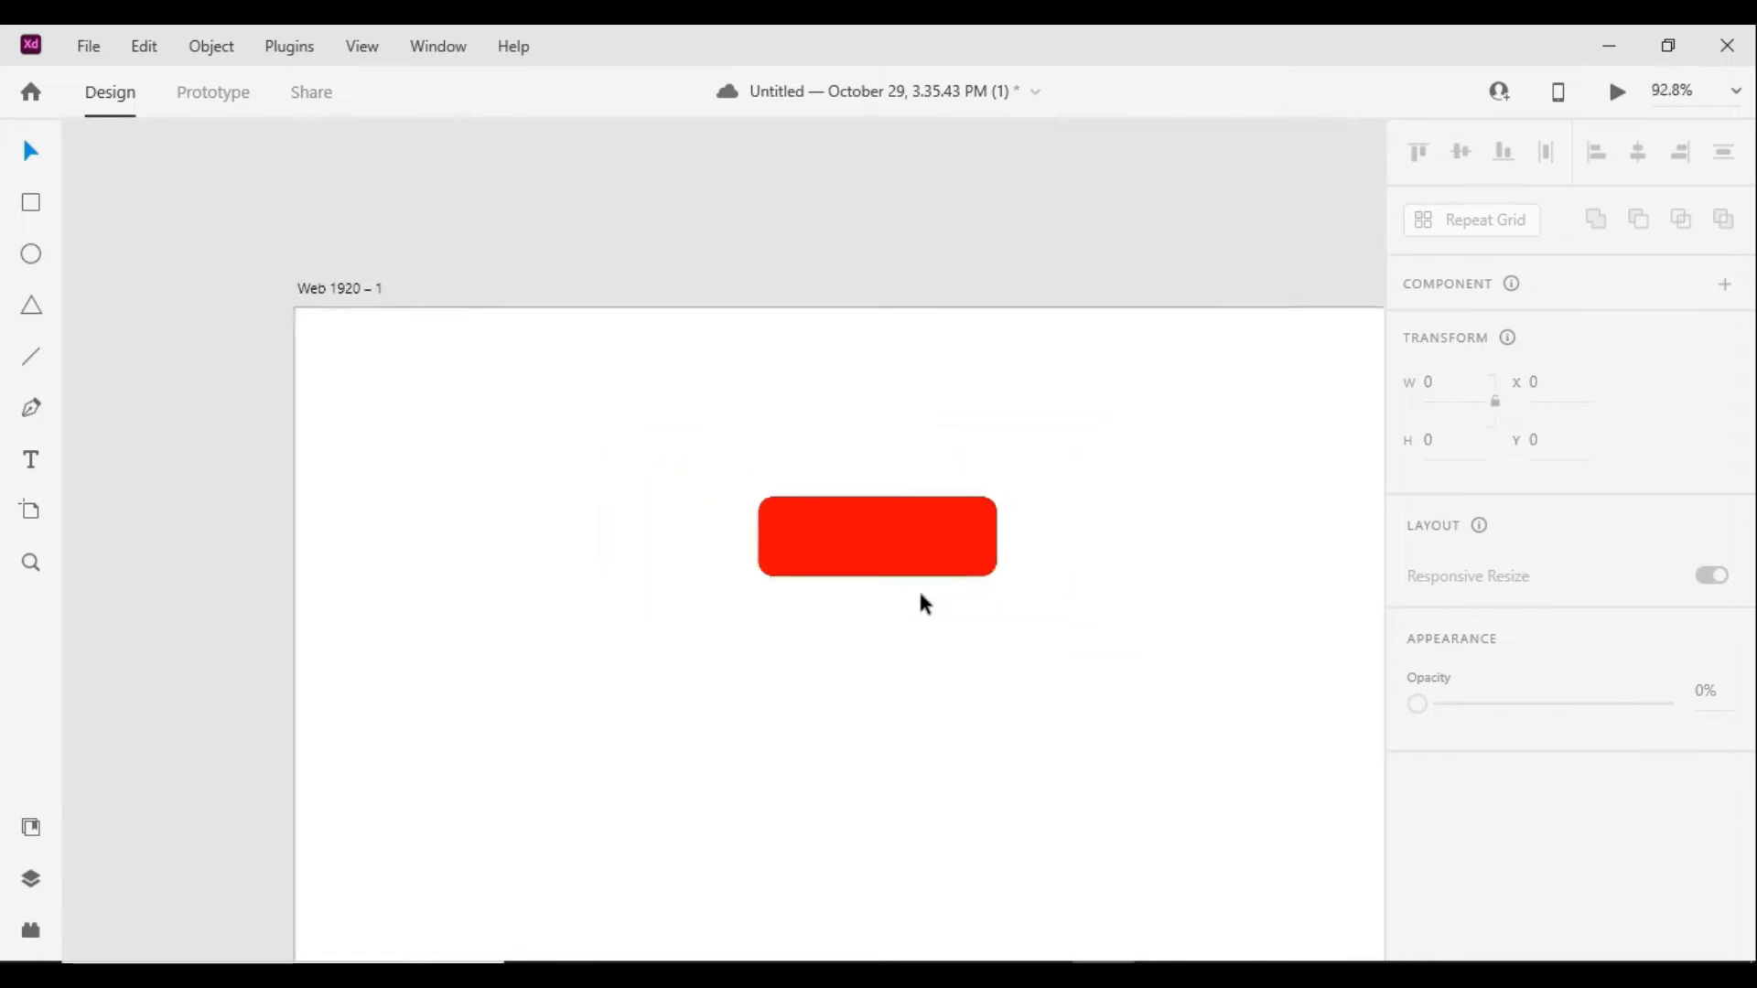
{"action": "left_click_drag", "start_coordinate": [1037, 634], "coordinate": [784, 540]}
{"action": "left_click_drag", "start_coordinate": [657, 462], "coordinate": [904, 476]}
{"action": "scroll", "coordinate": [848, 474], "scroll_direction": "down", "scroll_amount": 2}
{"action": "scroll", "coordinate": [870, 448], "scroll_direction": "down", "scroll_amount": 2}
{"action": "scroll", "coordinate": [870, 448], "scroll_direction": "up", "scroll_amount": 4}
{"action": "left_click", "coordinate": [667, 423]}
{"action": "scroll", "coordinate": [875, 429], "scroll_direction": "up", "scroll_amount": 3}
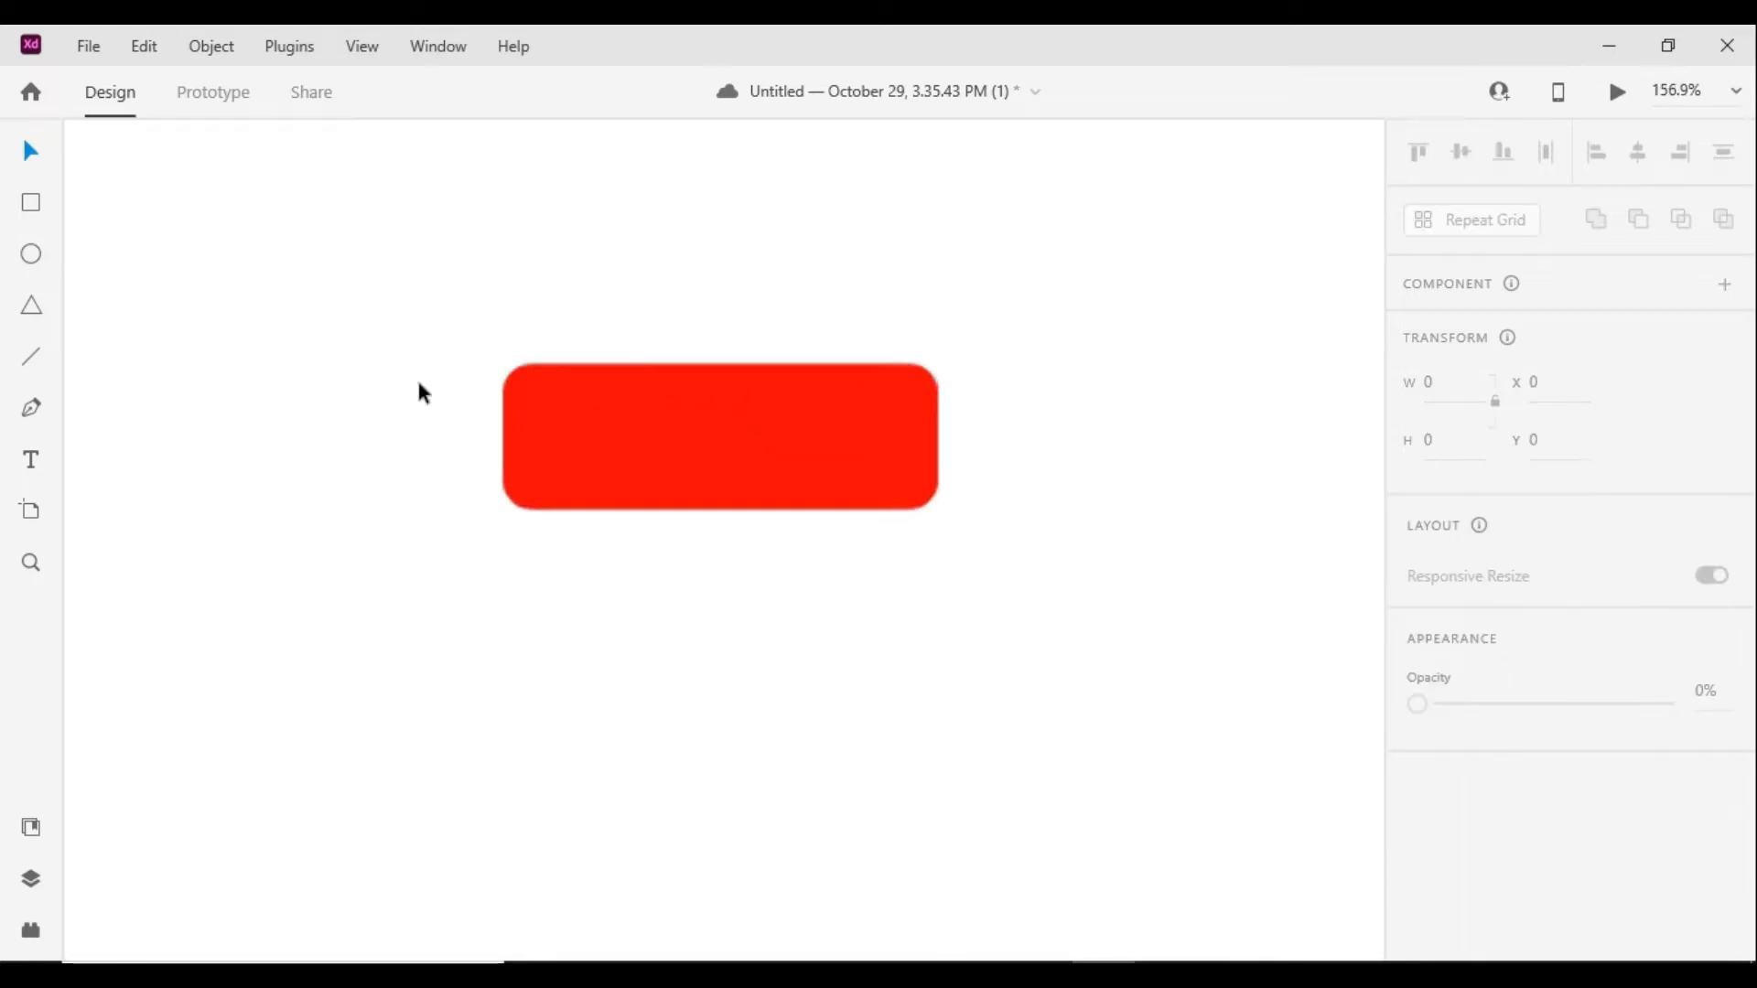
Add the white text "Sing up" just above the red rectangle
{"action": "key", "text": "t"}
{"action": "left_click", "coordinate": [452, 274]}
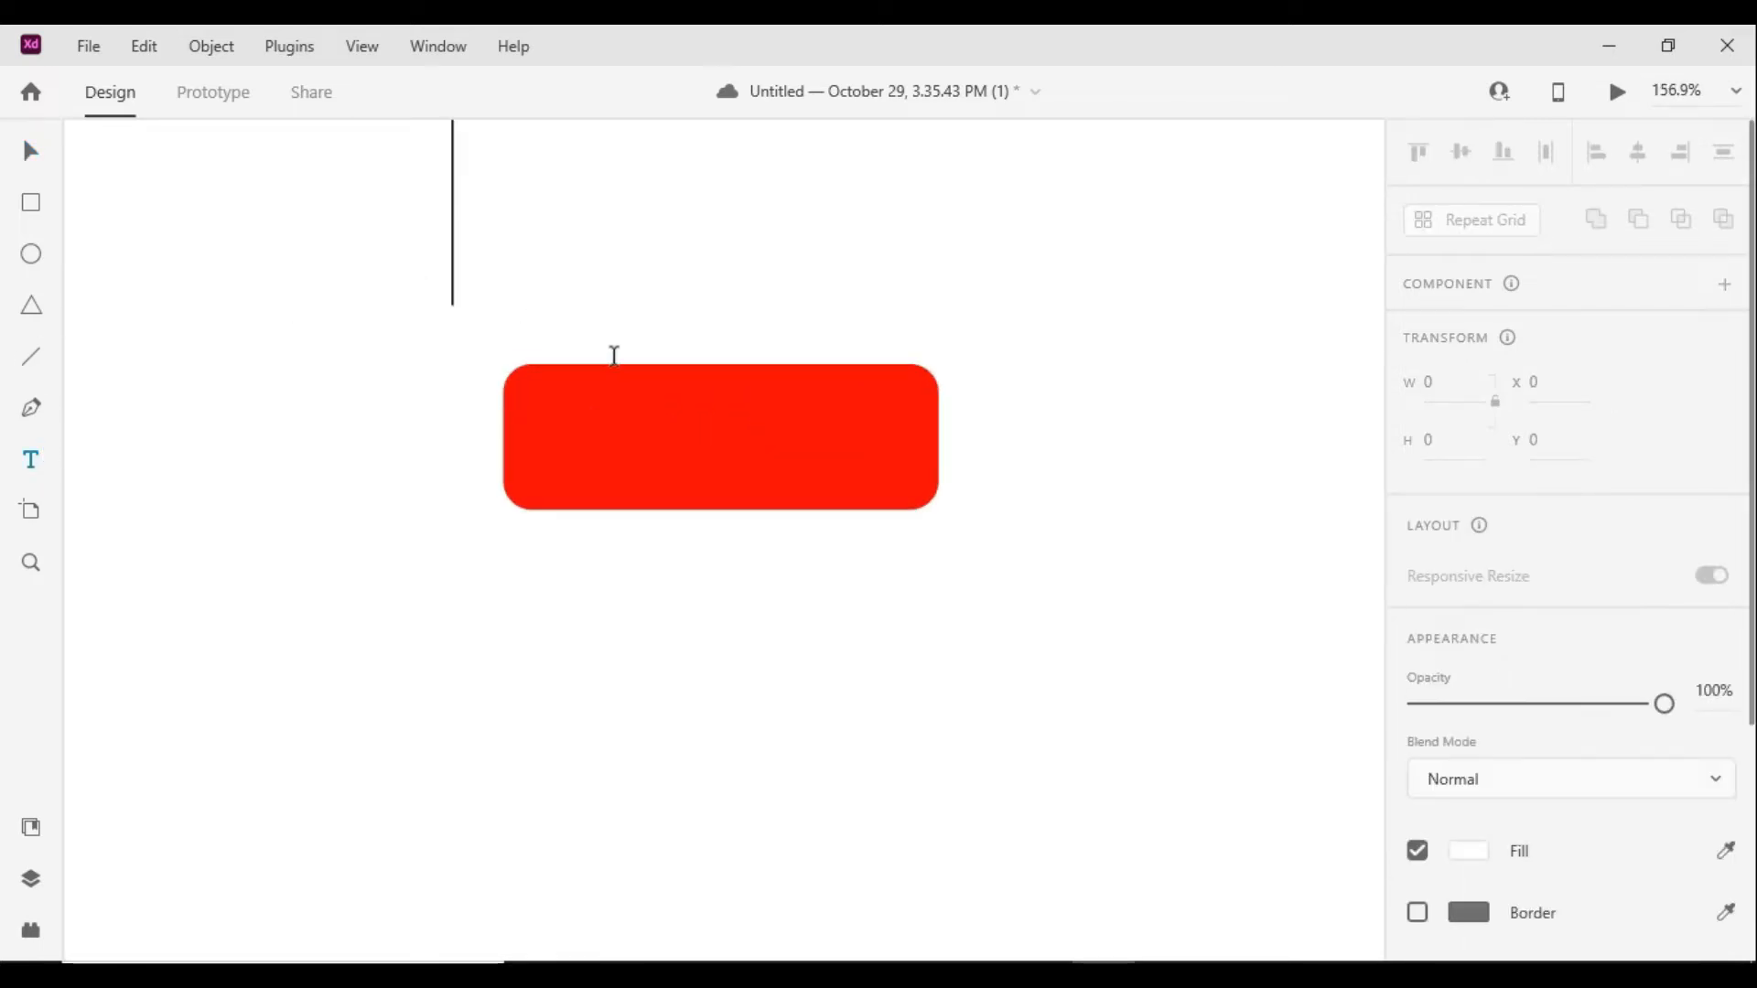
{"action": "type", "text": "Sign "}
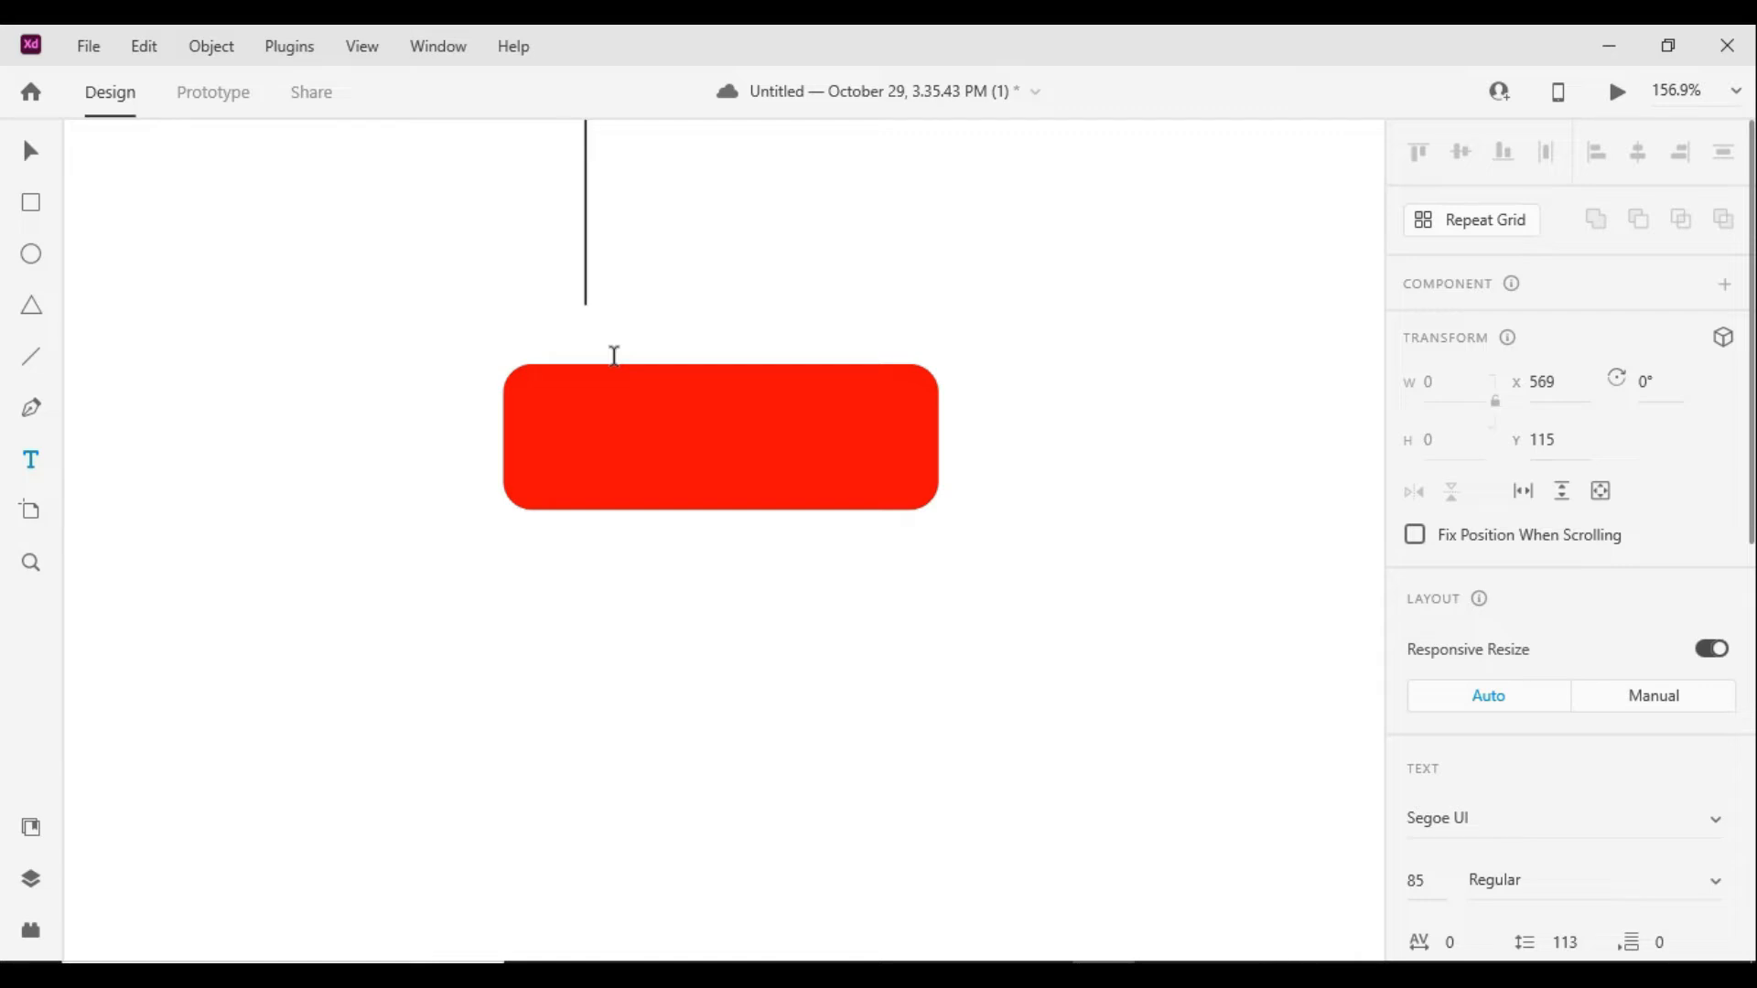
{"action": "type", "text": "up"}
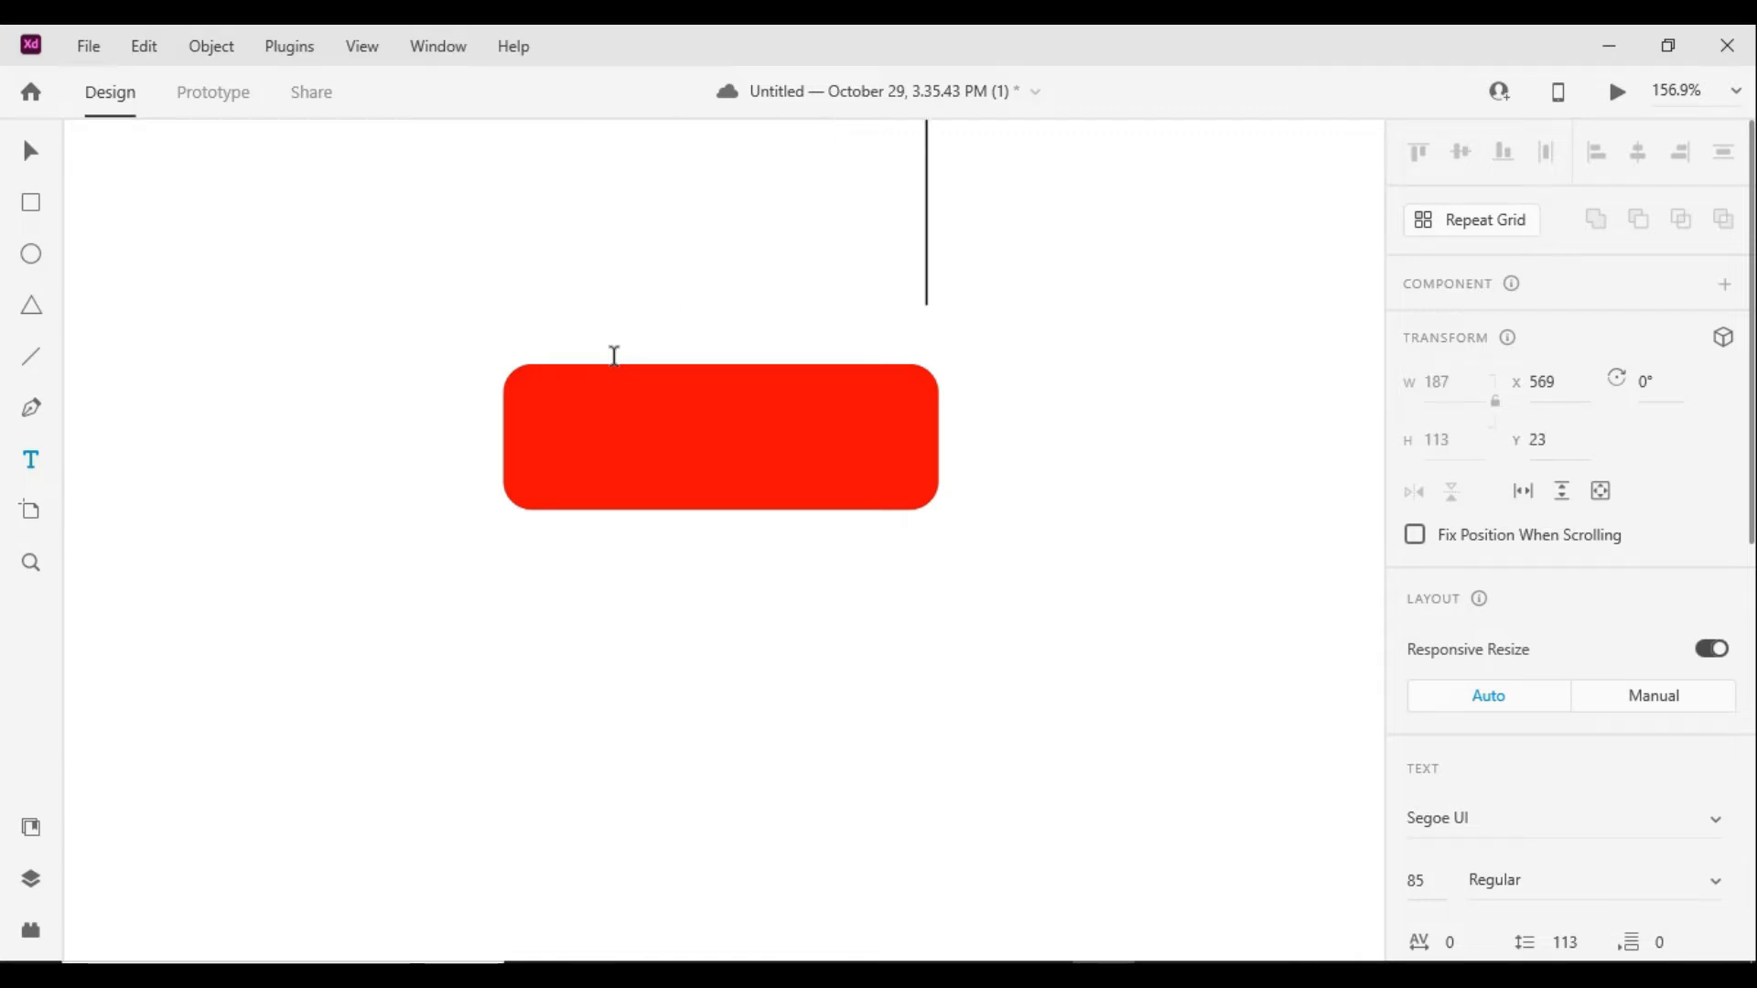
{"action": "left_click", "coordinate": [30, 151]}
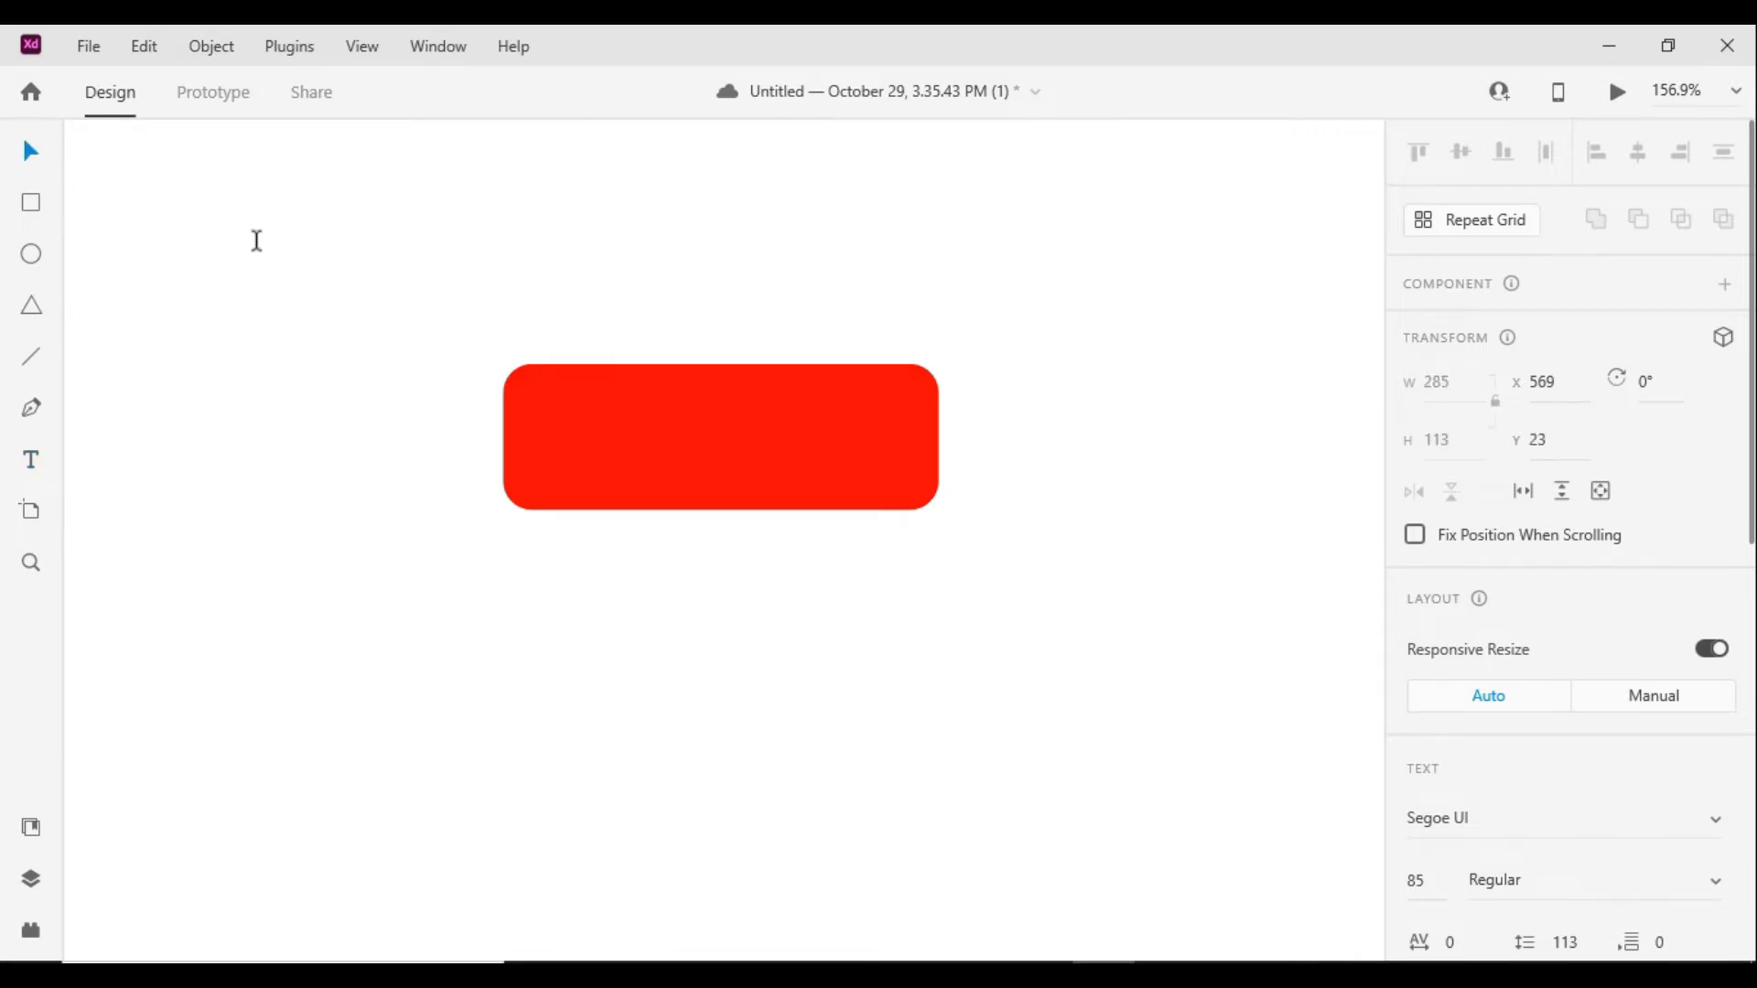
Reduce the "Sing up" text to size 34 and centre it on the red rectangle
{"action": "scroll", "coordinate": [752, 302], "scroll_direction": "down", "scroll_amount": 2}
{"action": "left_click_drag", "start_coordinate": [749, 240], "coordinate": [744, 305]}
{"action": "mouse_move", "coordinate": [748, 398]}
{"action": "left_mouse_down"}
{"action": "mouse_move", "coordinate": [737, 458]}
{"action": "mouse_move", "coordinate": [725, 424]}
{"action": "left_mouse_up"}
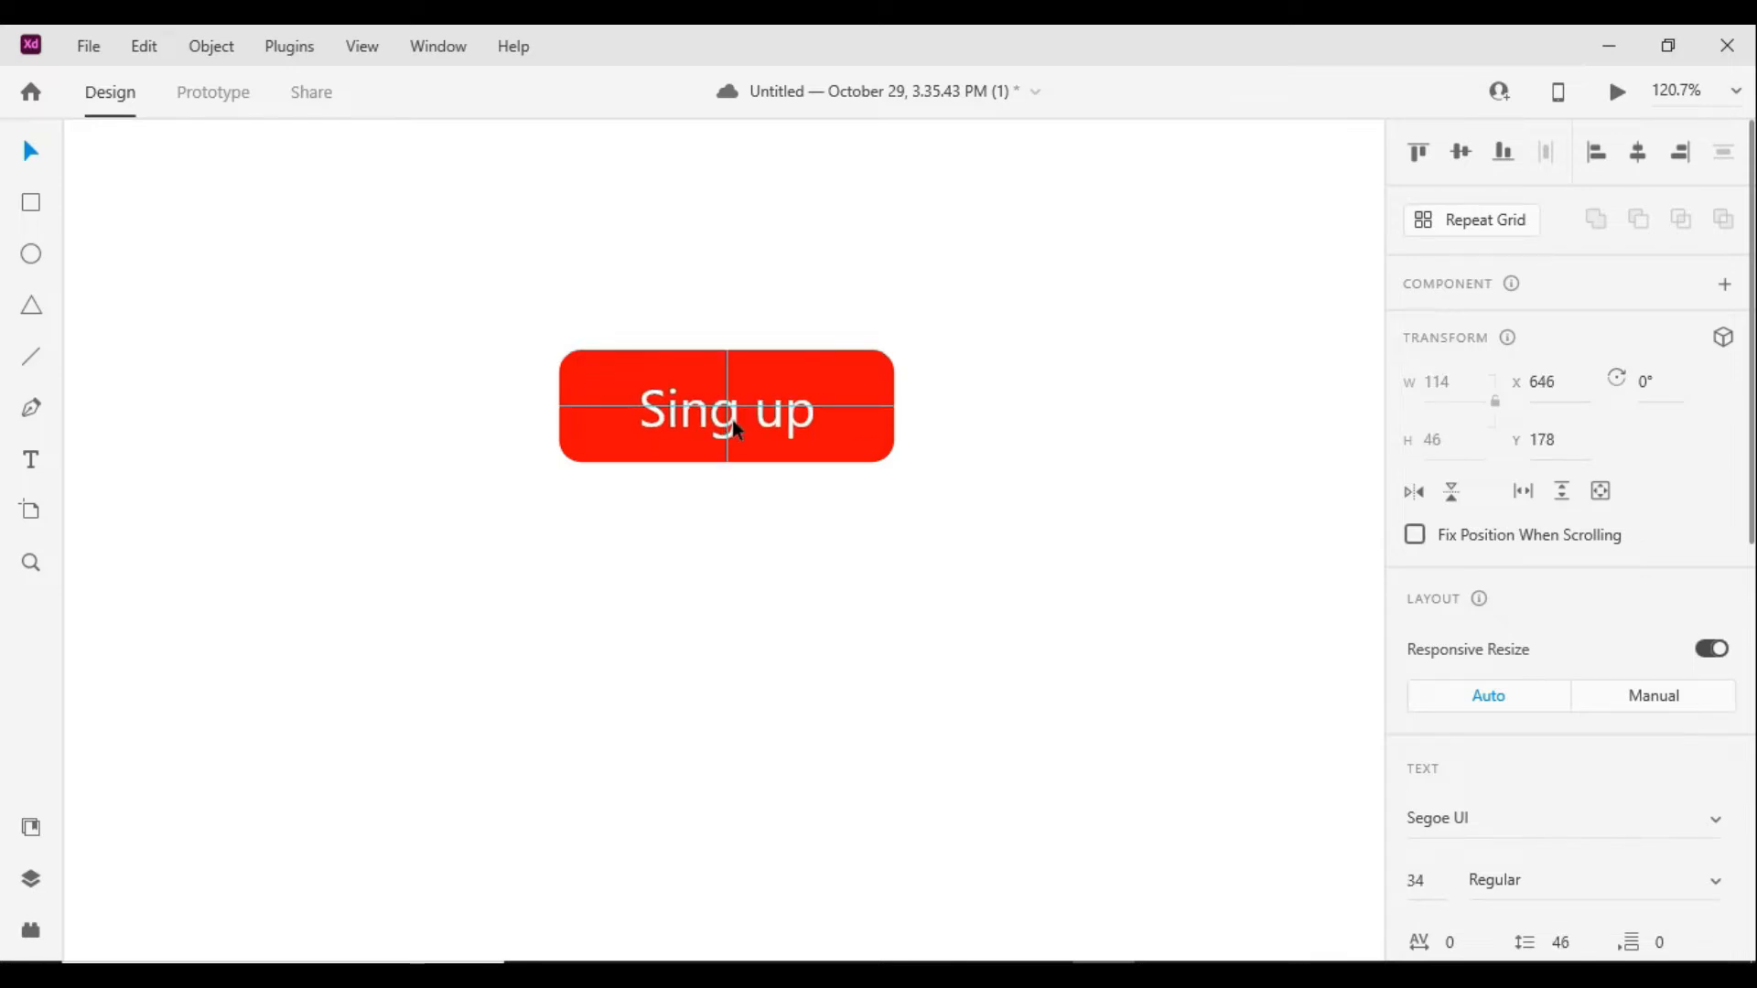
{"action": "left_click", "coordinate": [744, 501]}
Move the red rectangle and its text together to the artboard's horizontal centre, near its upper edge
{"action": "scroll", "coordinate": [749, 567], "scroll_direction": "down", "scroll_amount": 6}
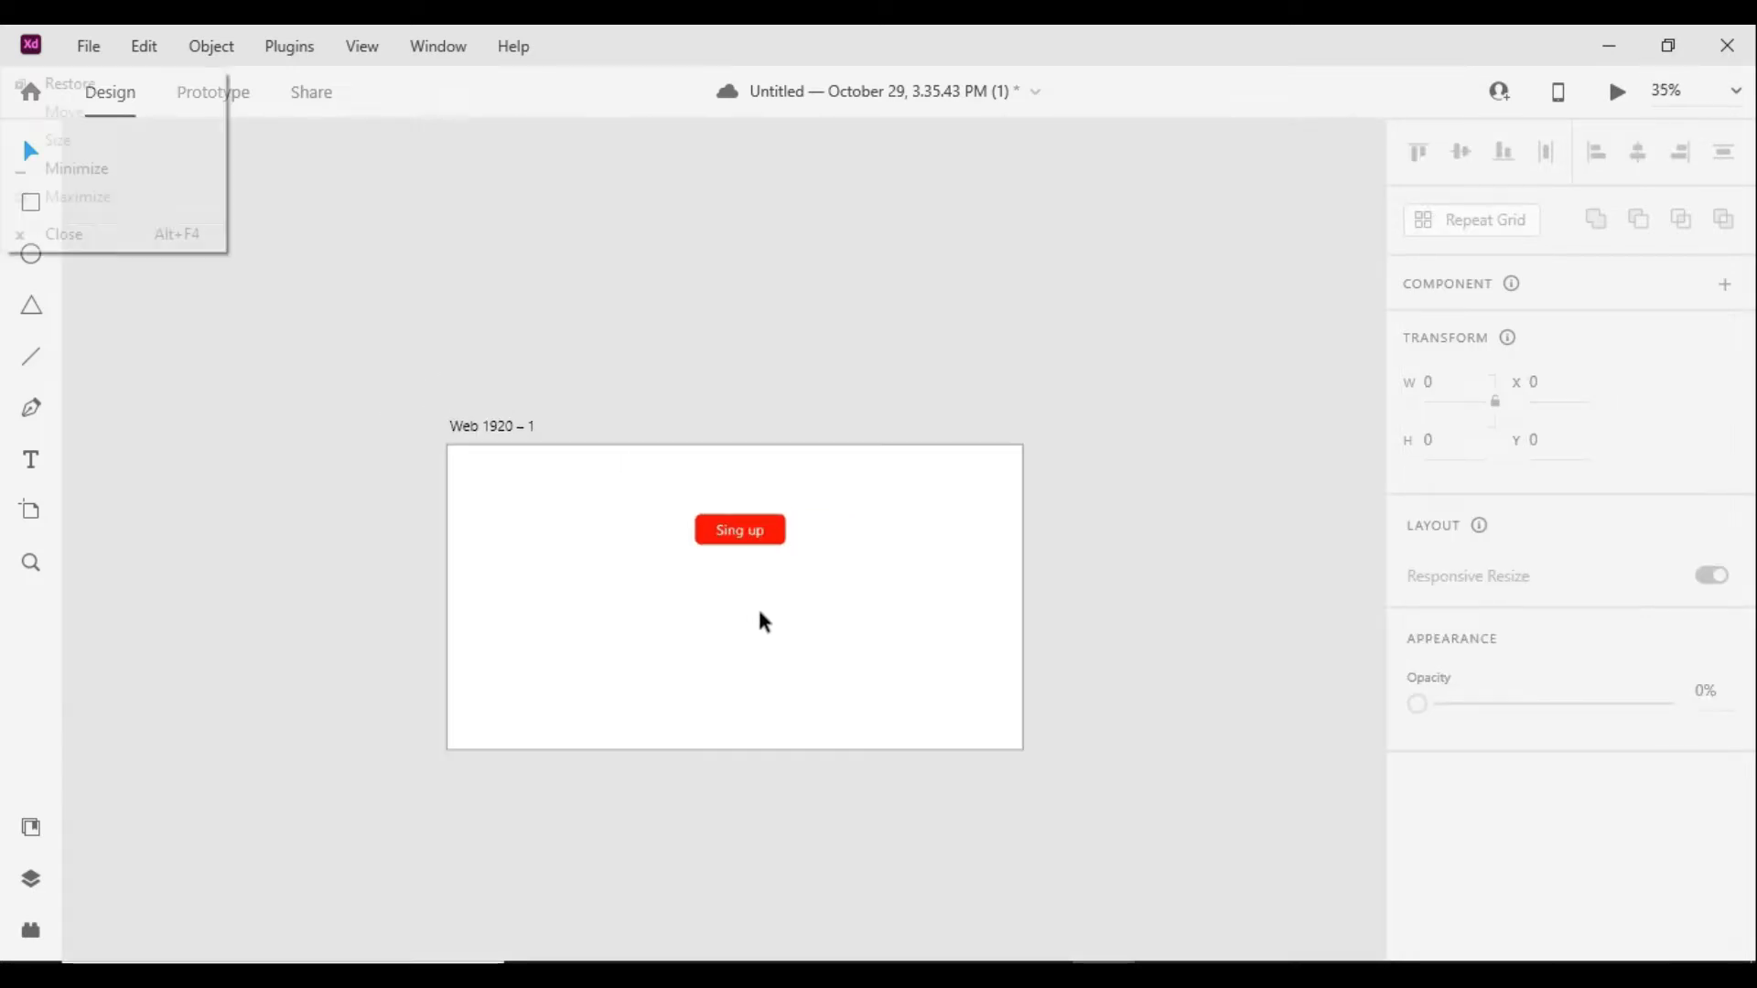
{"action": "left_click_drag", "start_coordinate": [711, 561], "coordinate": [819, 475]}
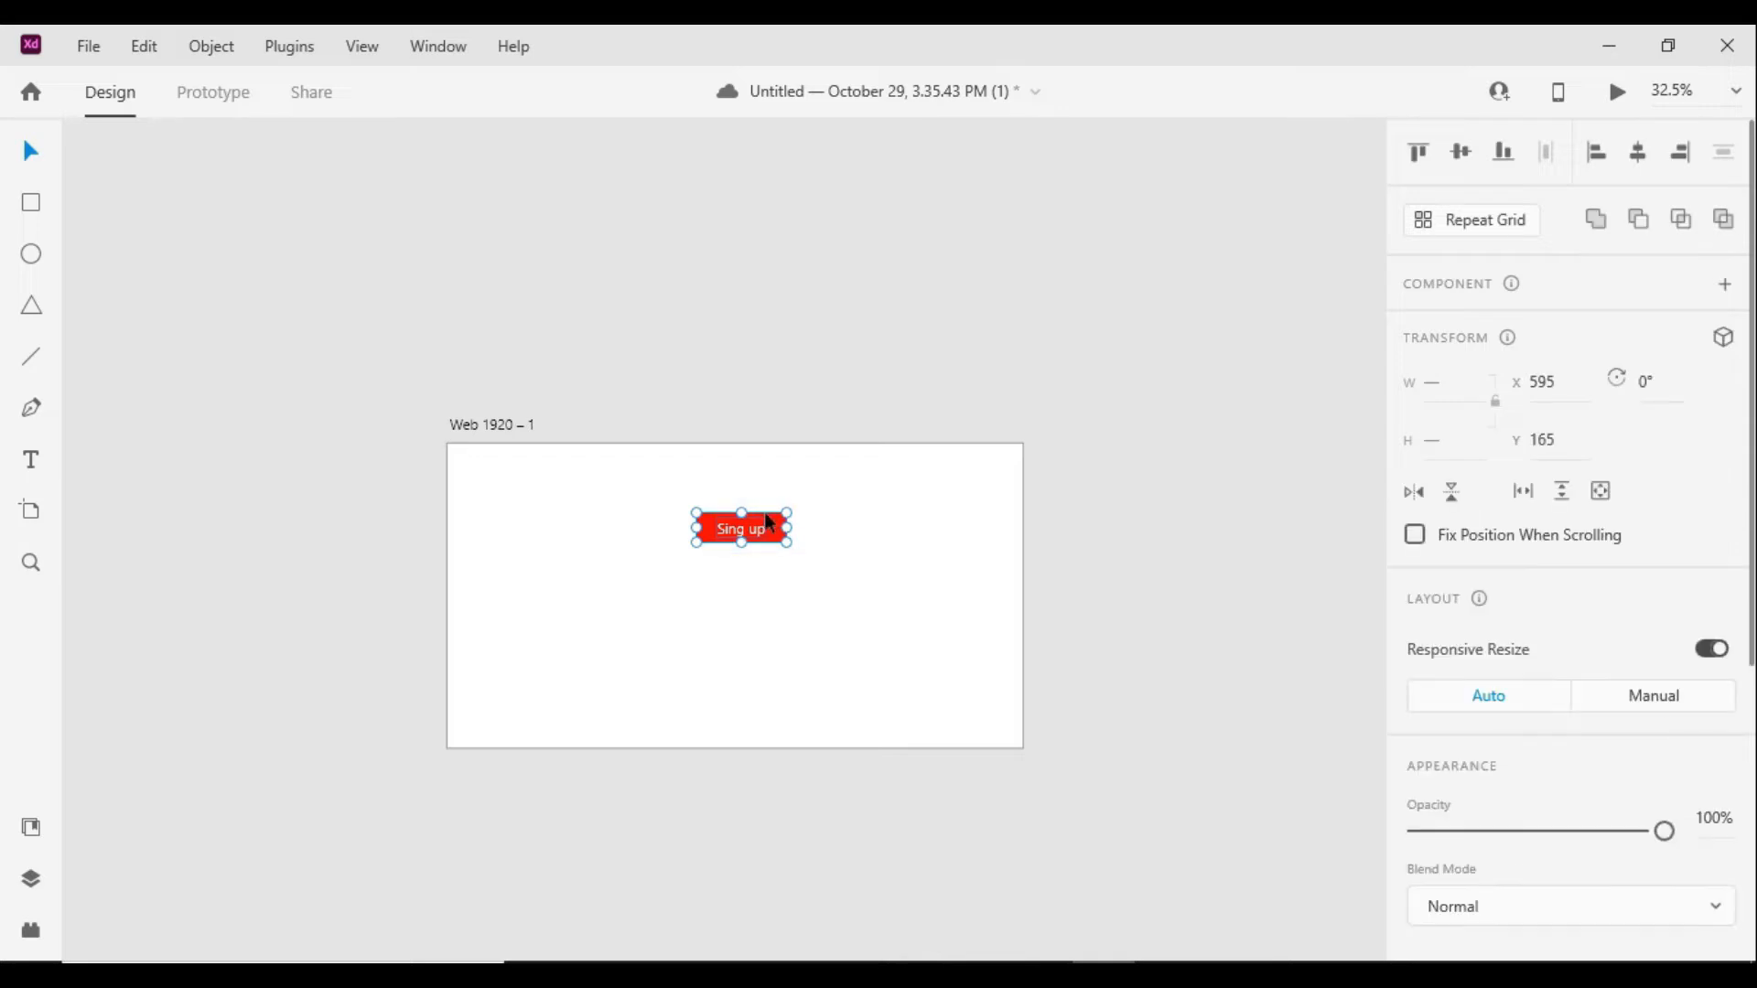
{"action": "left_click_drag", "start_coordinate": [764, 538], "coordinate": [698, 466]}
{"action": "key", "text": "space"}
{"action": "left_click", "coordinate": [503, 368]}
Duplicate the artboard and move the button on the copy down near the artboard's lower edge
{"action": "left_click", "coordinate": [444, 319]}
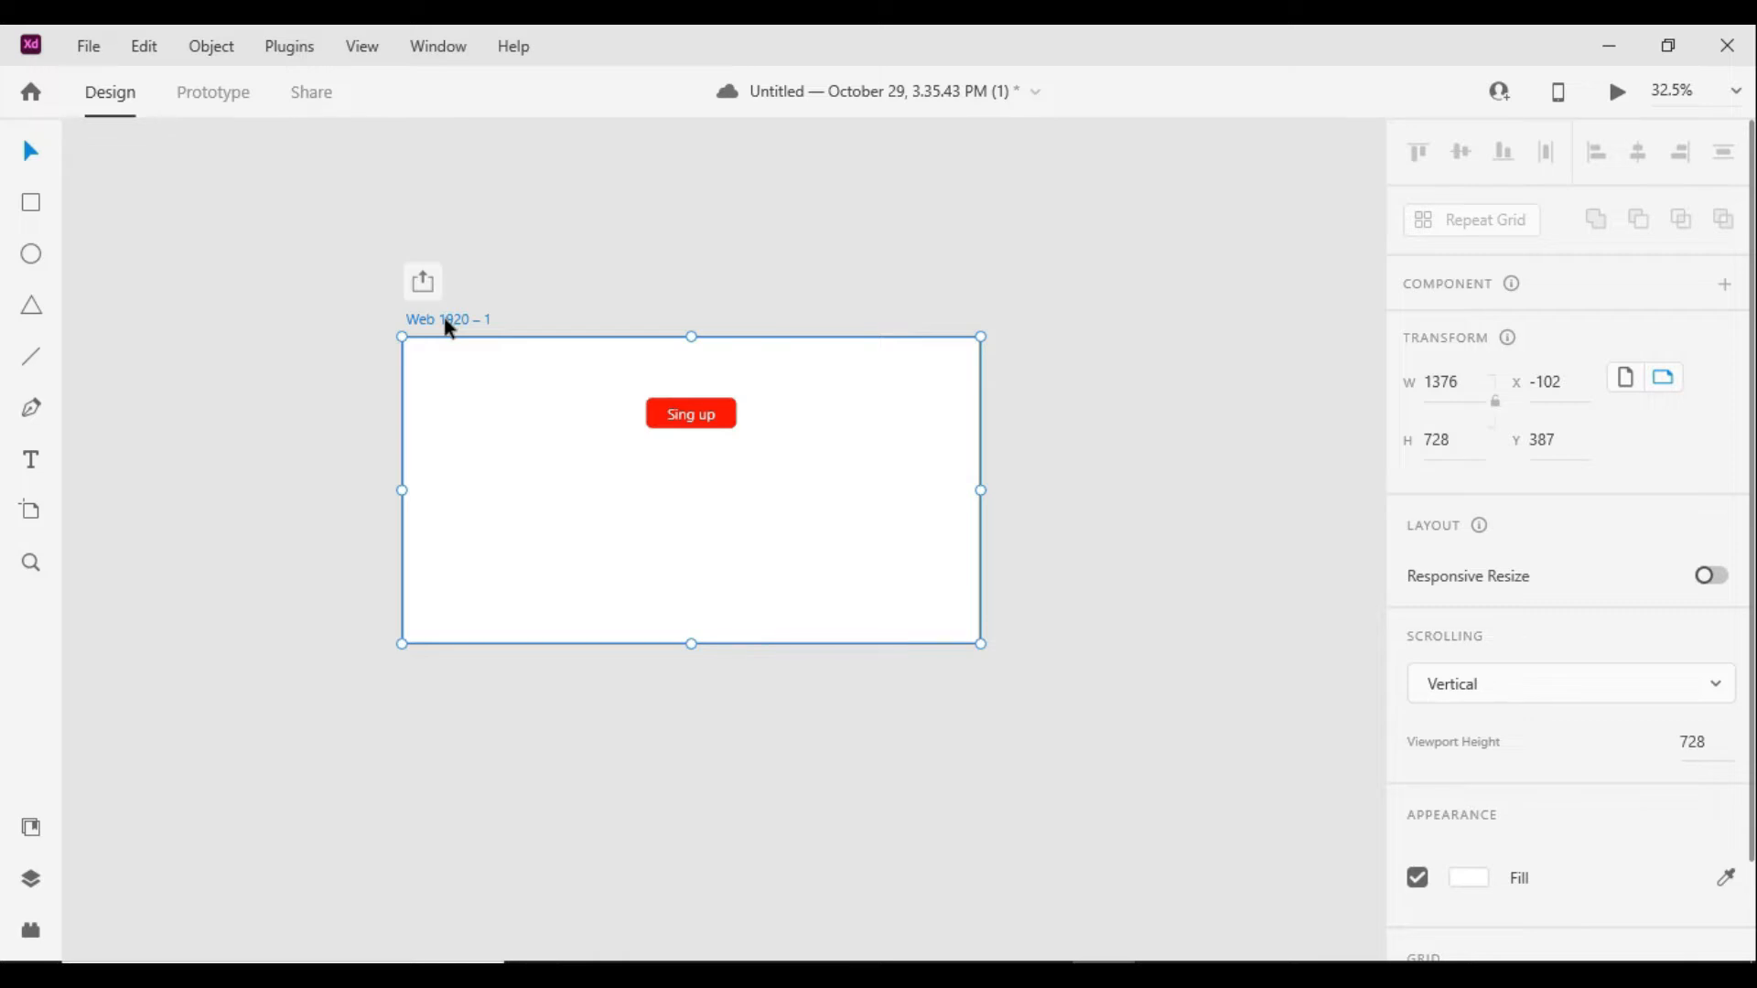
{"action": "key", "text": "ctrl+d"}
{"action": "left_click_drag", "start_coordinate": [613, 519], "coordinate": [829, 551]}
{"action": "left_click", "coordinate": [1025, 709]}
Change the fill of the button on the duplicated artboard to teal #2F7E7E
{"action": "scroll", "coordinate": [823, 572], "scroll_direction": "up", "scroll_amount": 5}
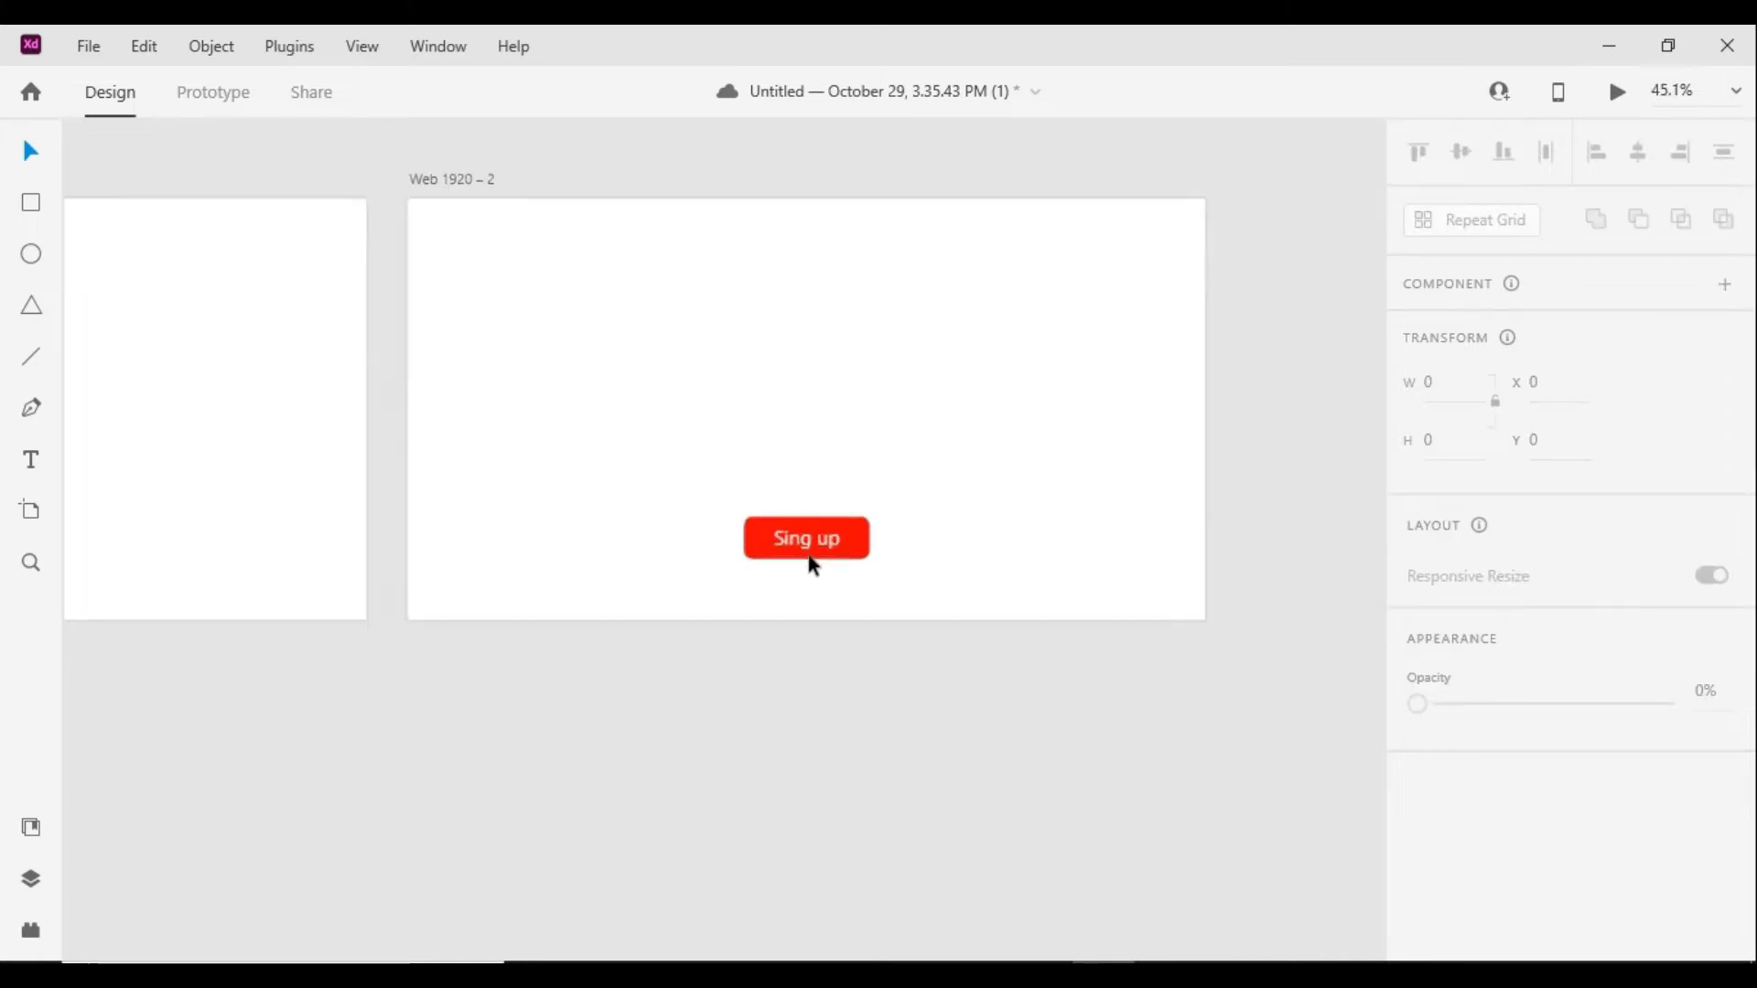
{"action": "left_click", "coordinate": [889, 534]}
{"action": "scroll", "coordinate": [1462, 658], "scroll_direction": "down", "scroll_amount": 3}
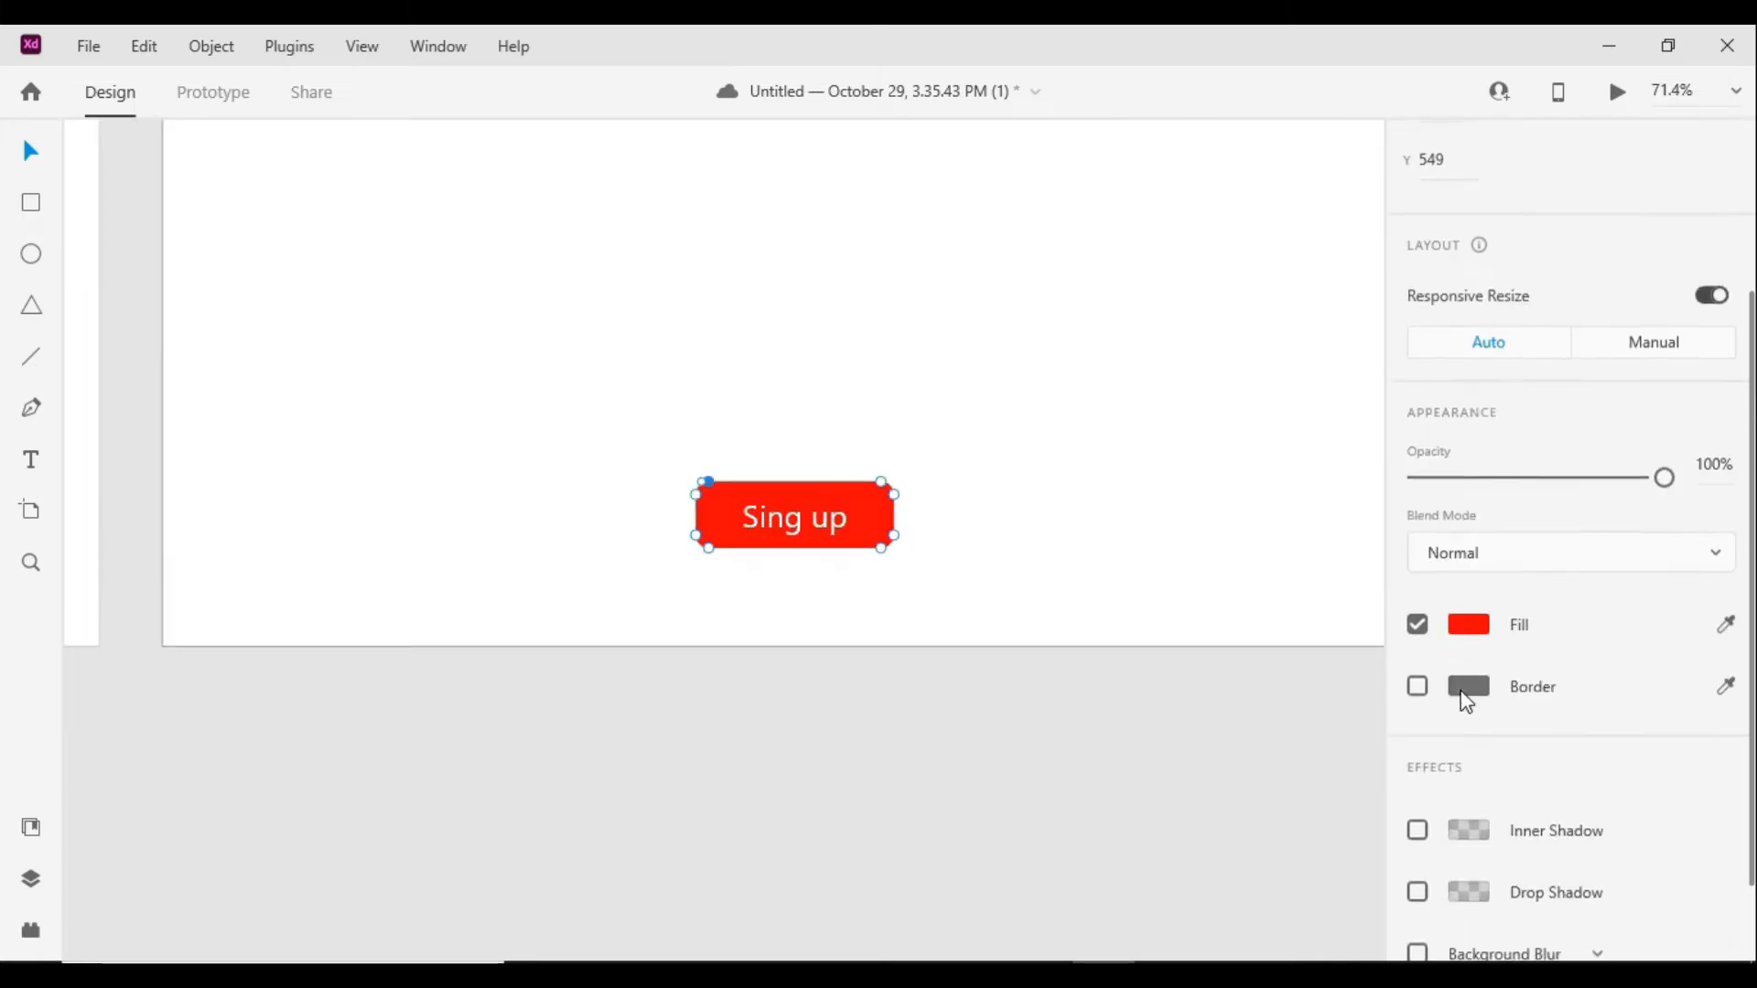
{"action": "left_click", "coordinate": [1468, 622]}
{"action": "left_click", "coordinate": [1345, 578]}
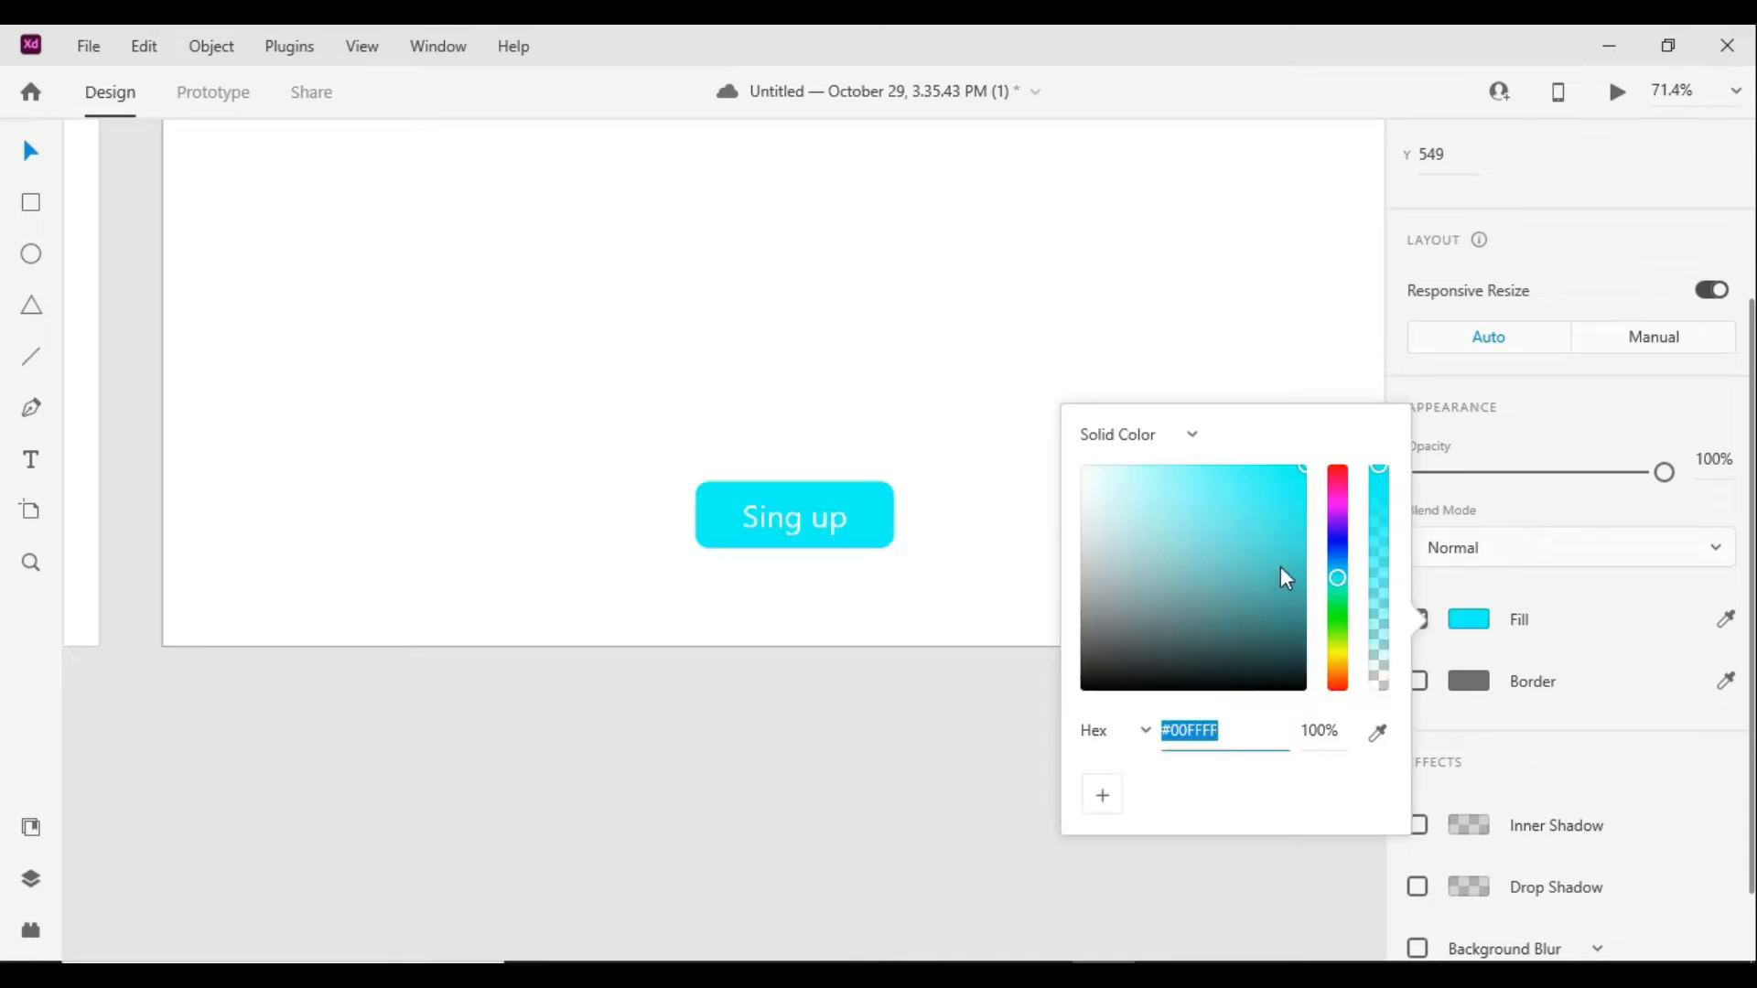
{"action": "left_click_drag", "start_coordinate": [1281, 567], "coordinate": [1207, 579]}
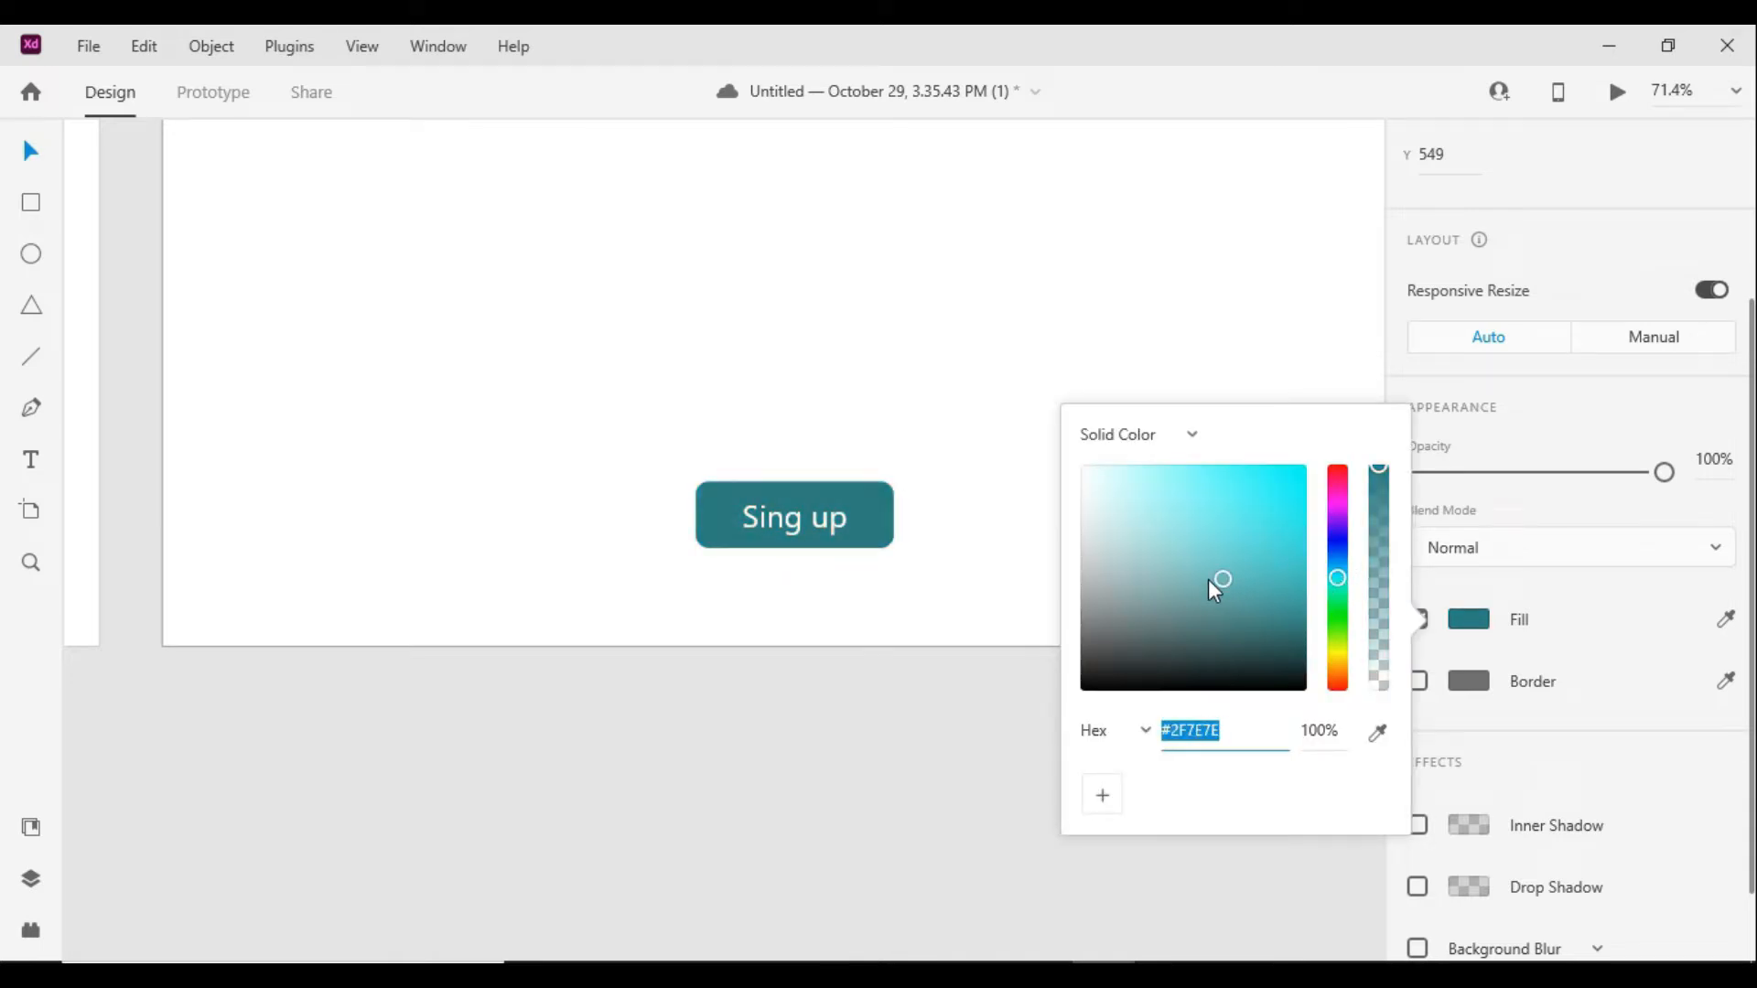
Change the teal button's text to "Sing in"
{"action": "left_click", "coordinate": [777, 525]}
{"action": "double_click", "coordinate": [847, 518]}
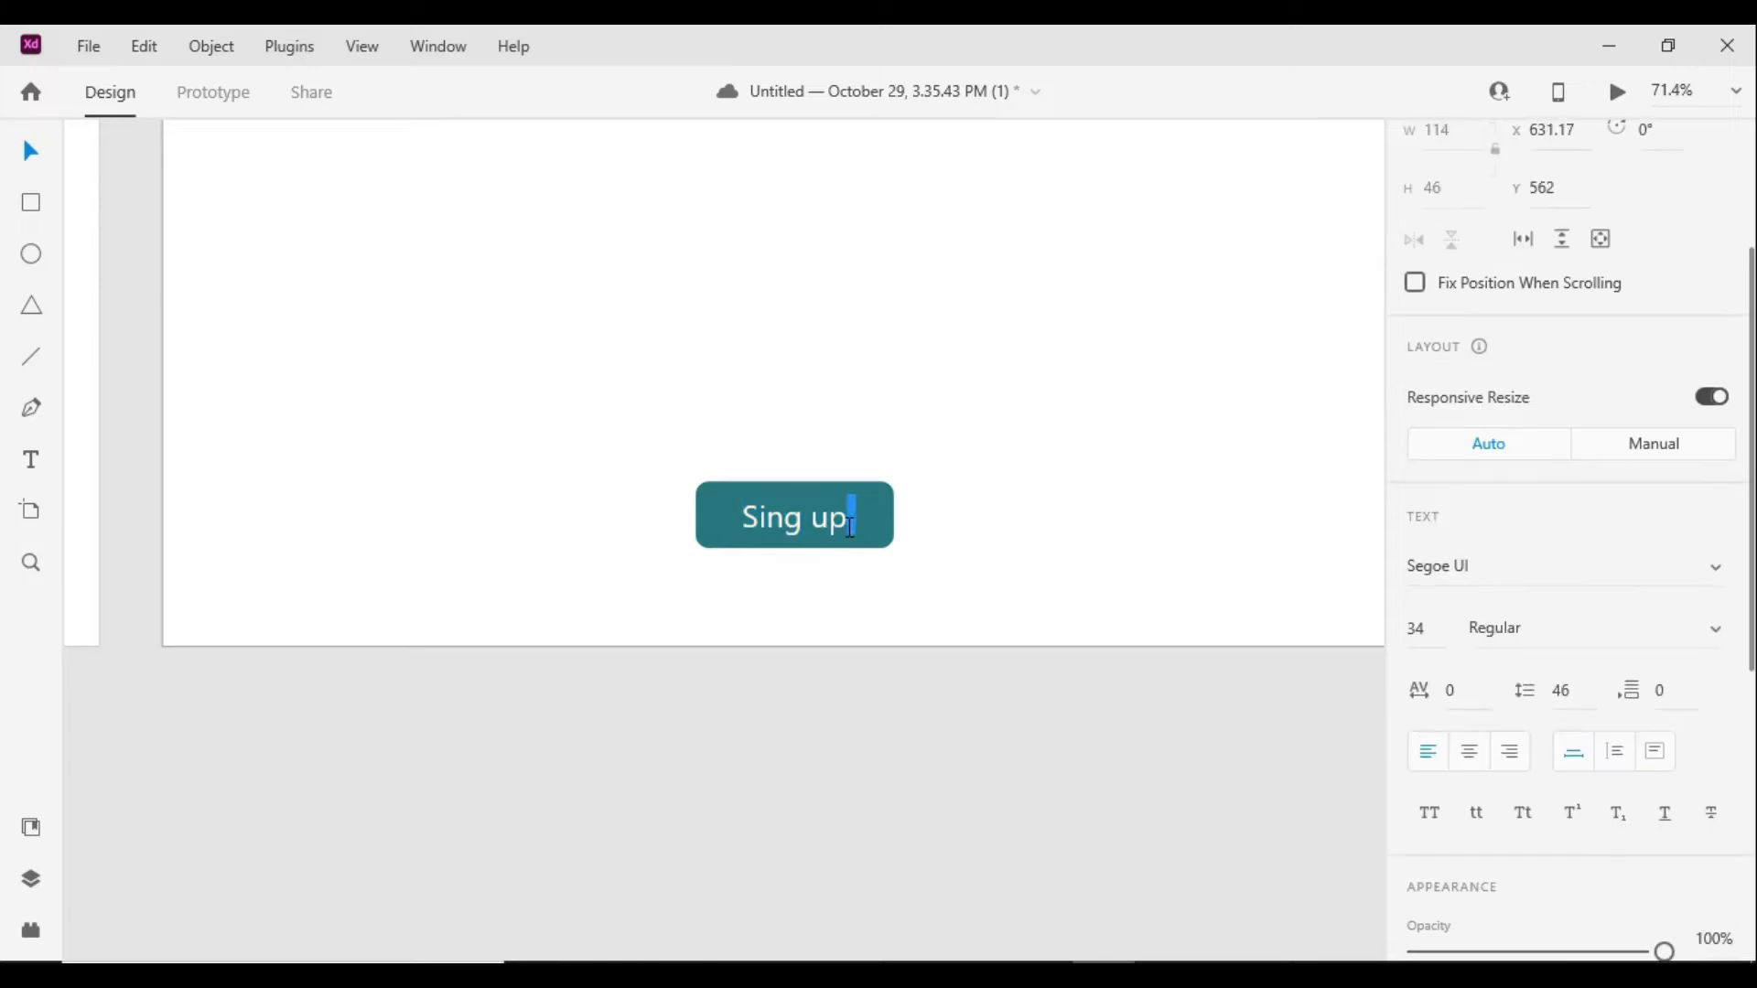
{"action": "double_click", "coordinate": [841, 520]}
{"action": "left_click", "coordinate": [844, 526]}
{"action": "key", "text": "BackSpace"}
{"action": "key", "text": "BackSpace"}
{"action": "type", "text": "in"}
{"action": "left_click", "coordinate": [479, 350]}
Switch the document from Design to Prototype mode
{"action": "scroll", "coordinate": [531, 392], "scroll_direction": "down", "scroll_amount": 6}
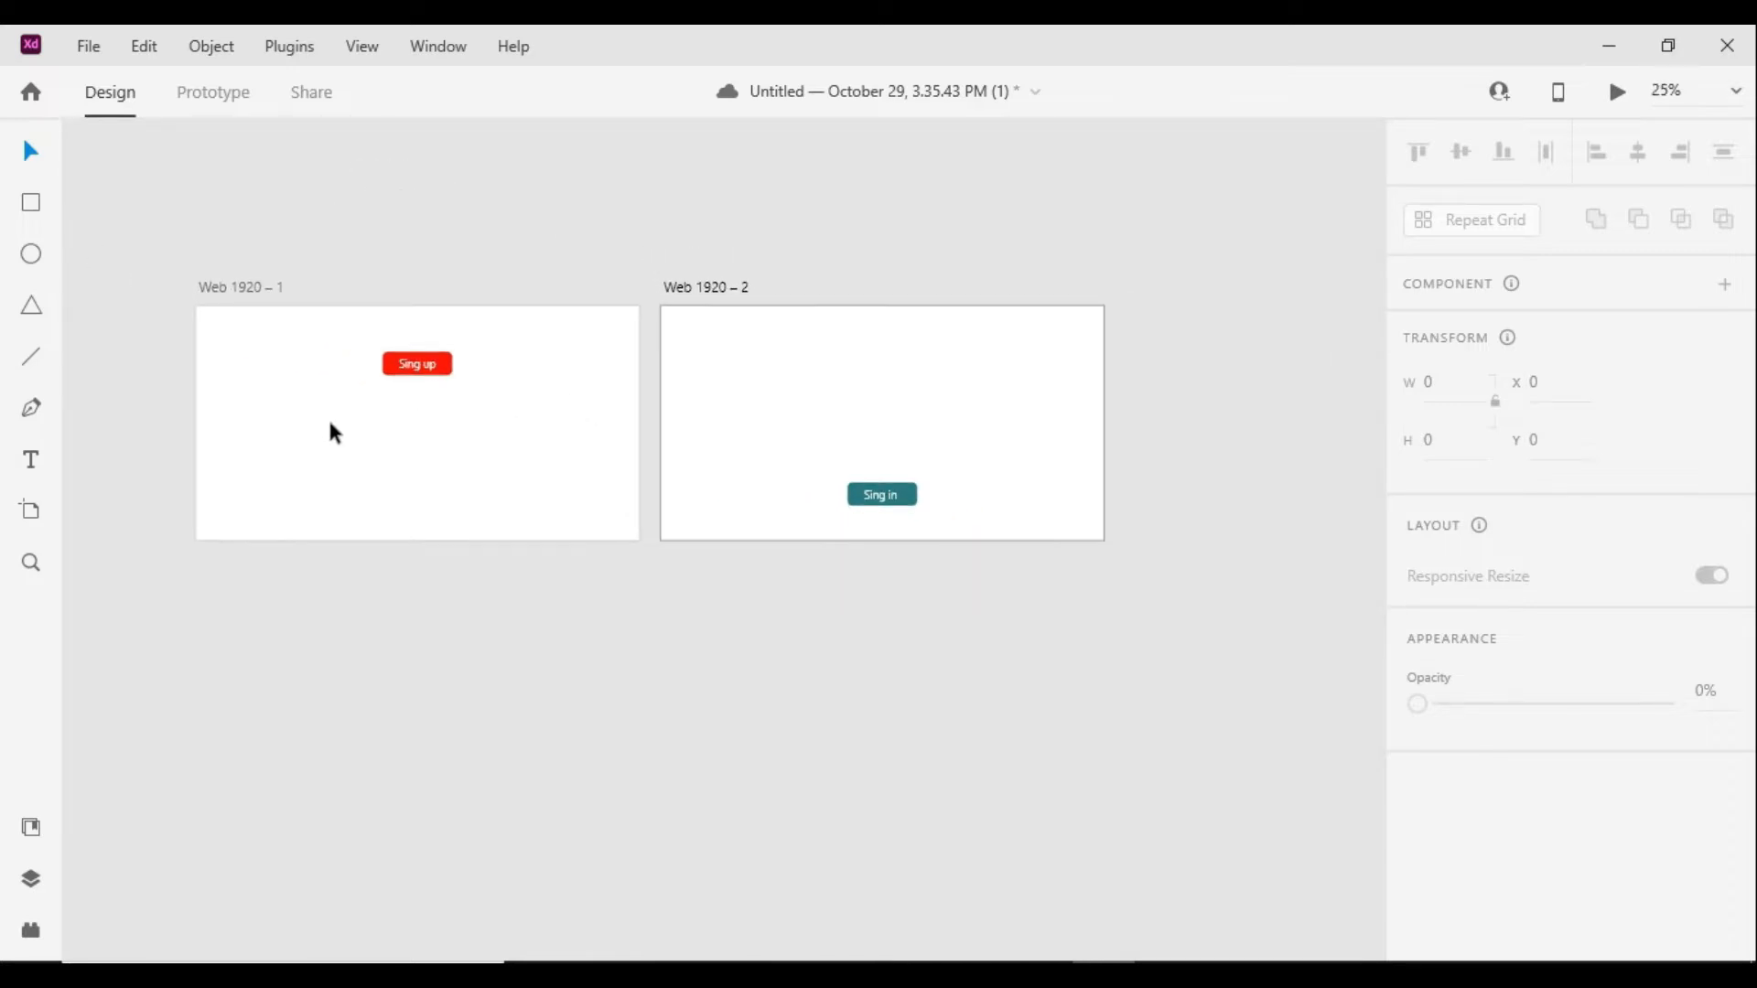
{"action": "scroll", "coordinate": [334, 431], "scroll_direction": "up", "scroll_amount": 2}
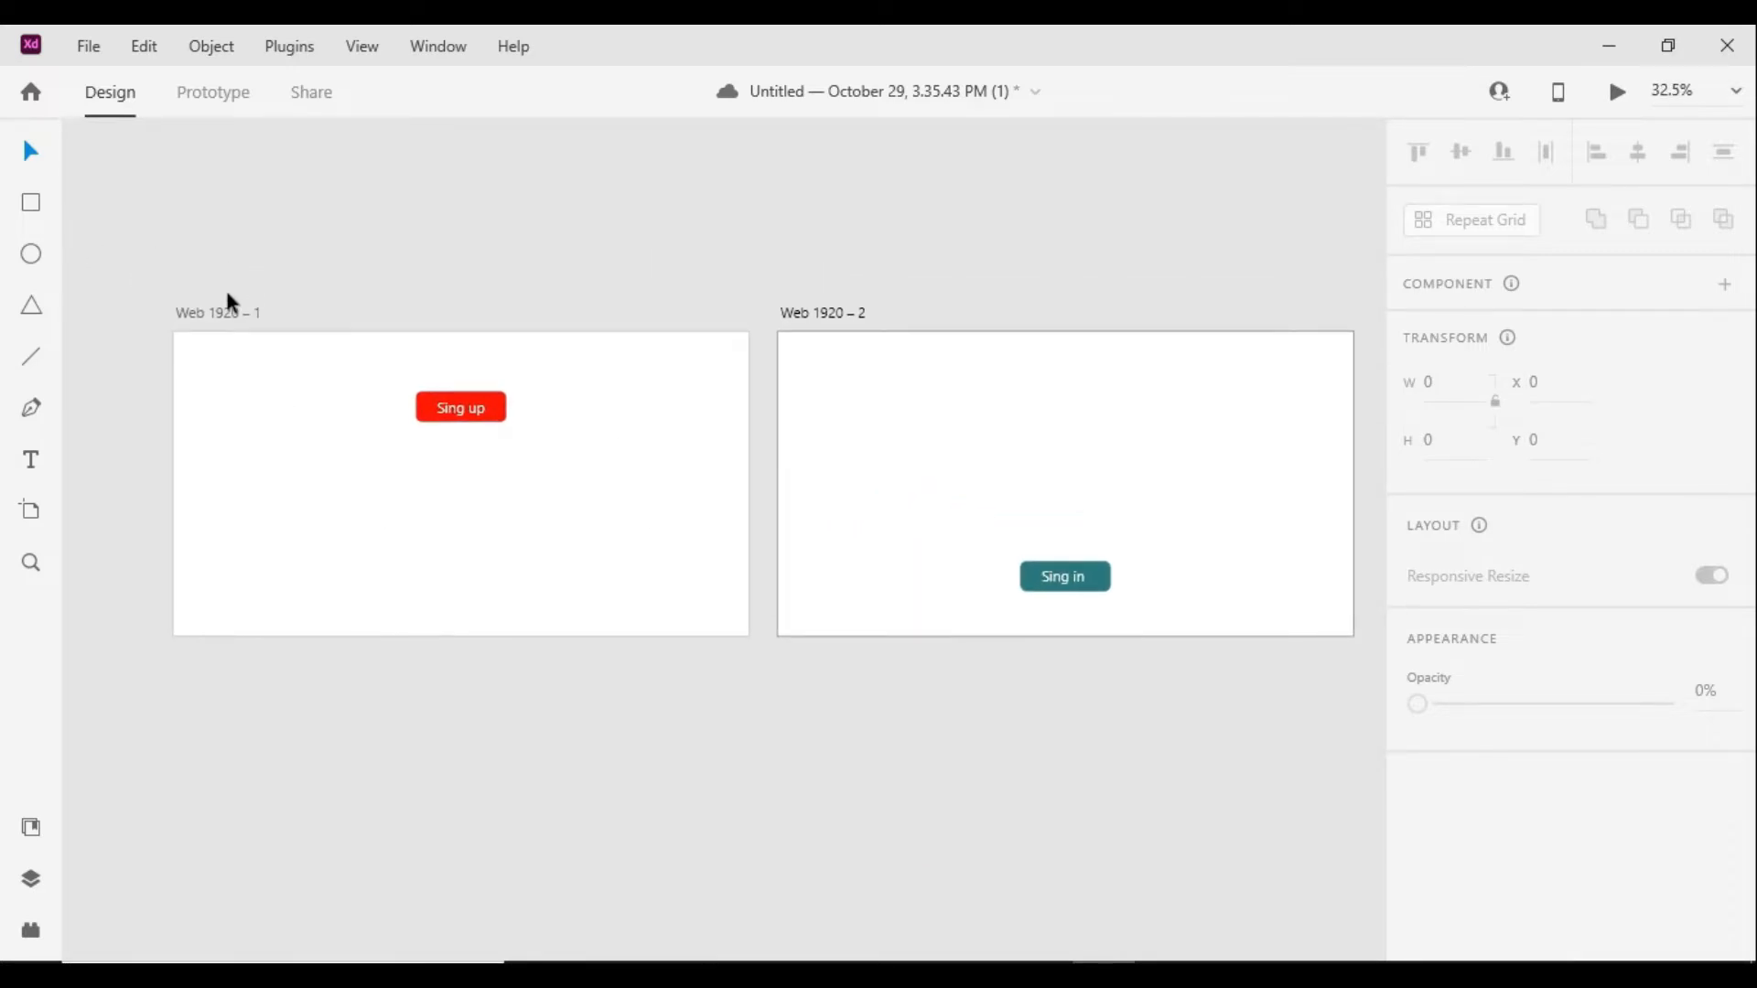
{"action": "left_click", "coordinate": [231, 306]}
{"action": "left_click", "coordinate": [235, 149]}
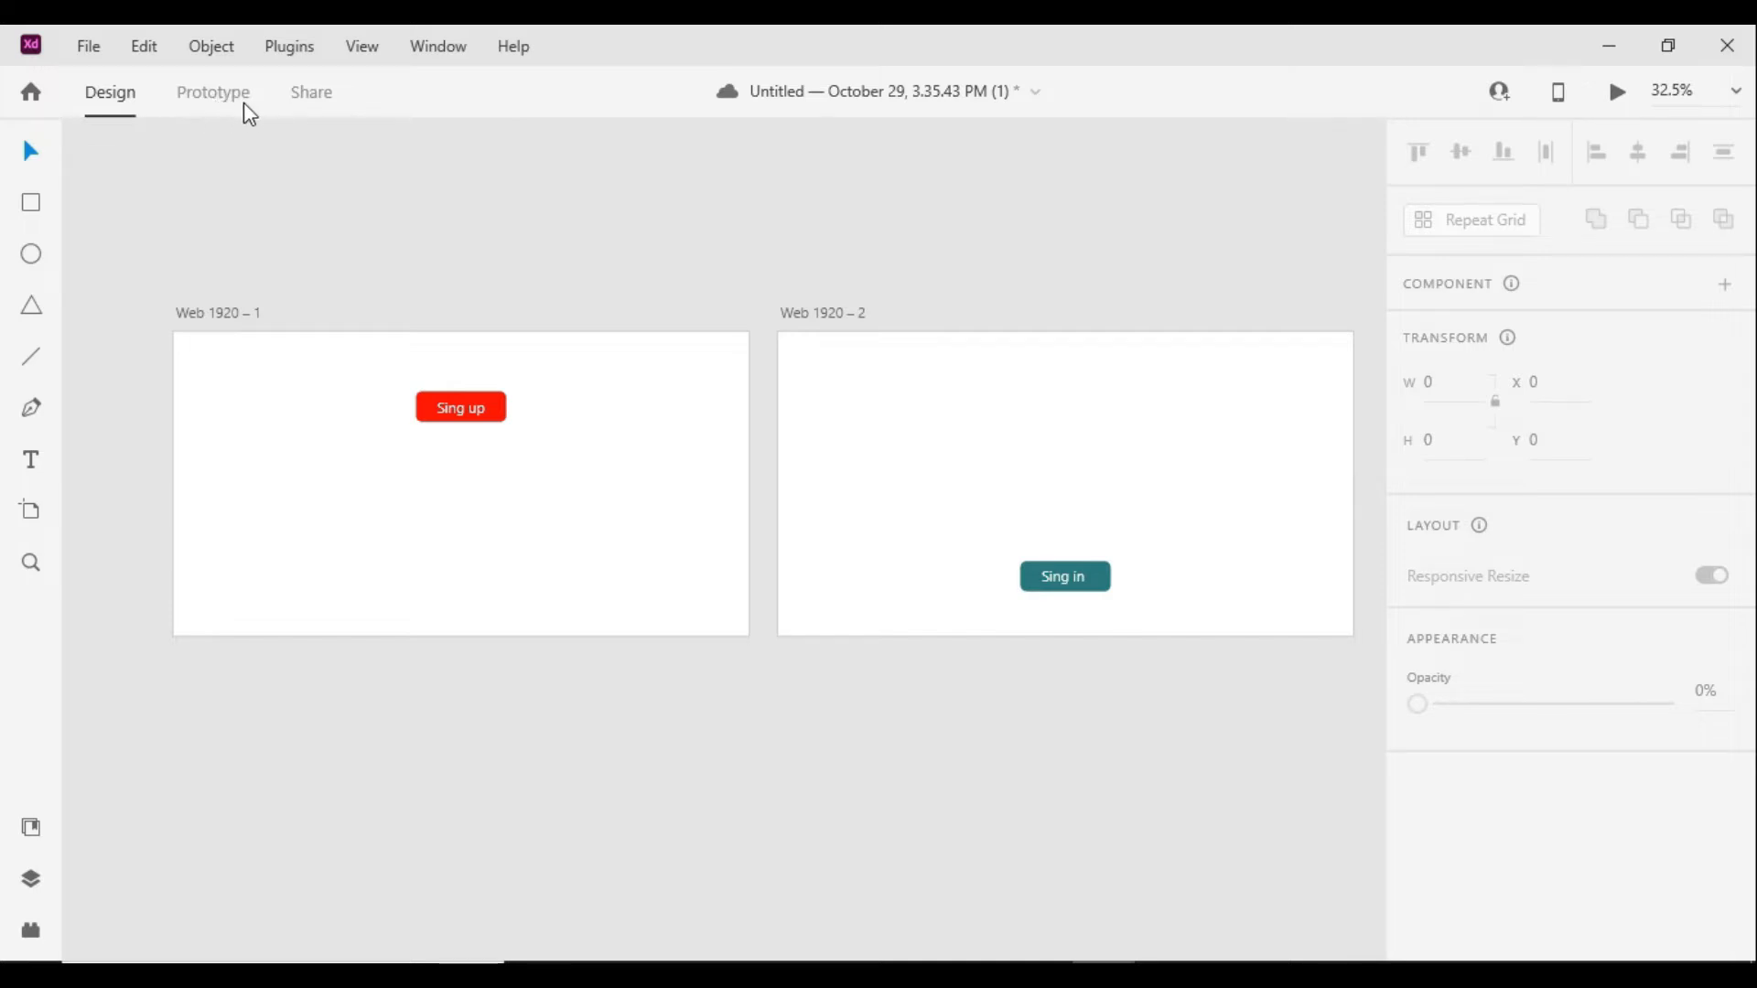
{"action": "left_click", "coordinate": [216, 95]}
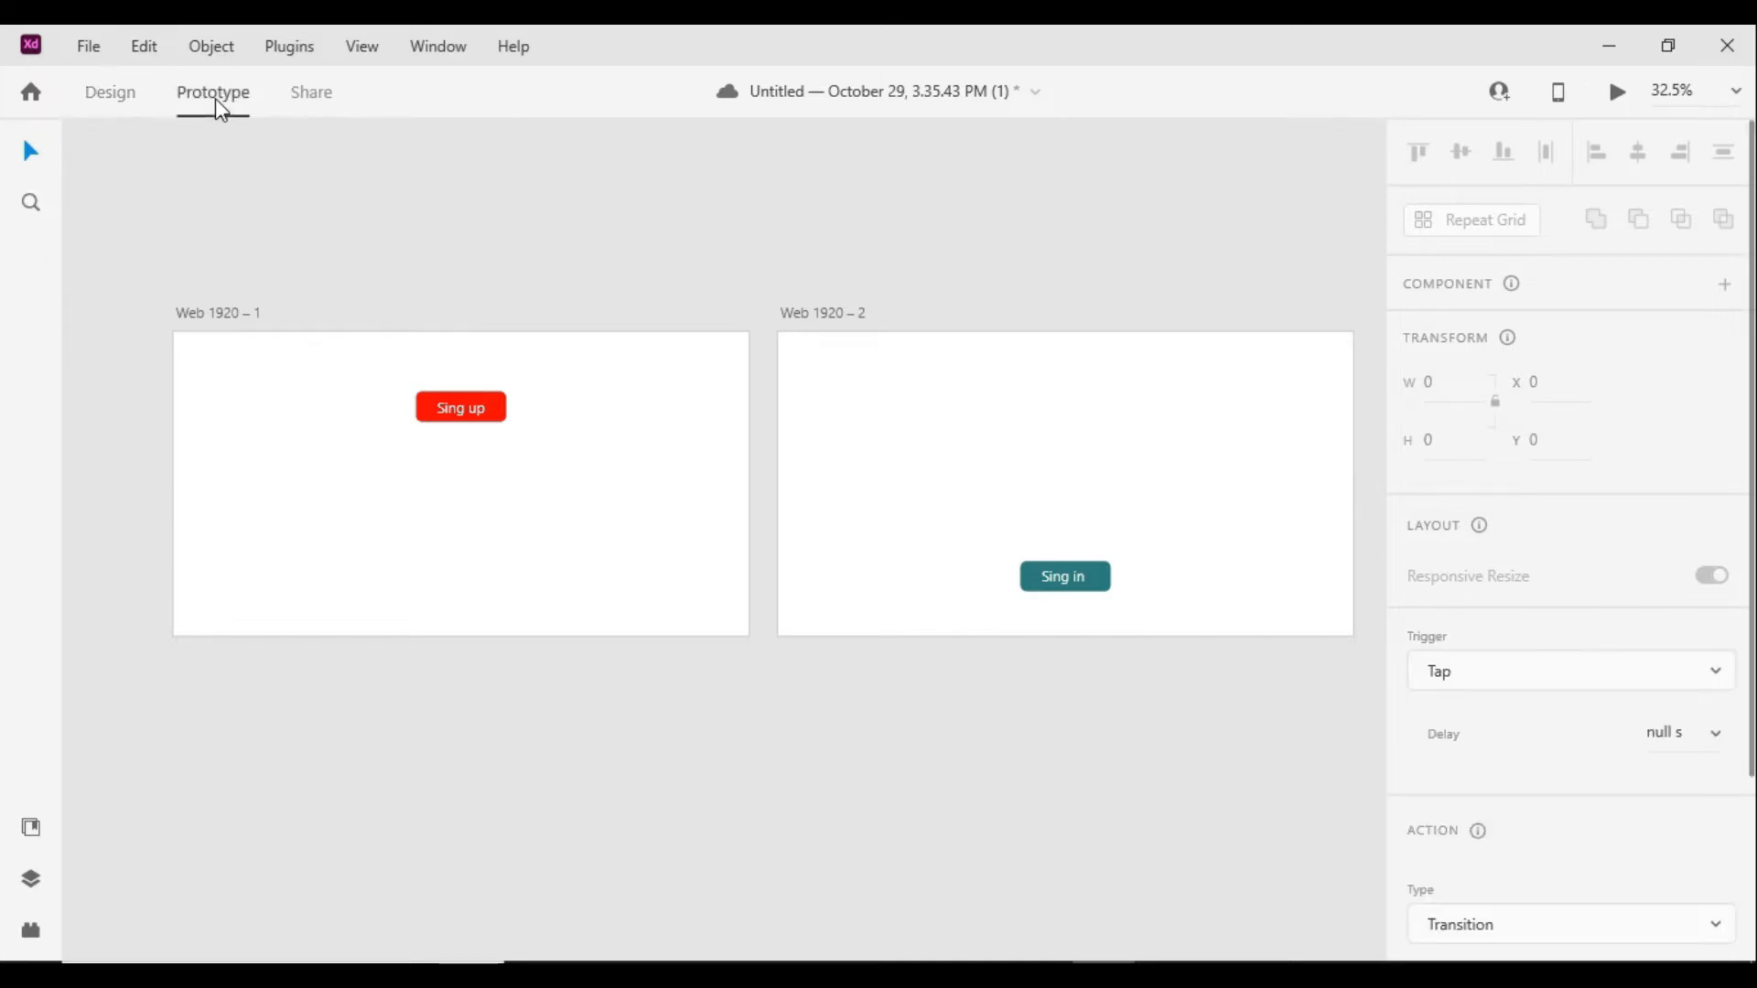
{"action": "scroll", "coordinate": [414, 430], "scroll_direction": "up", "scroll_amount": 5}
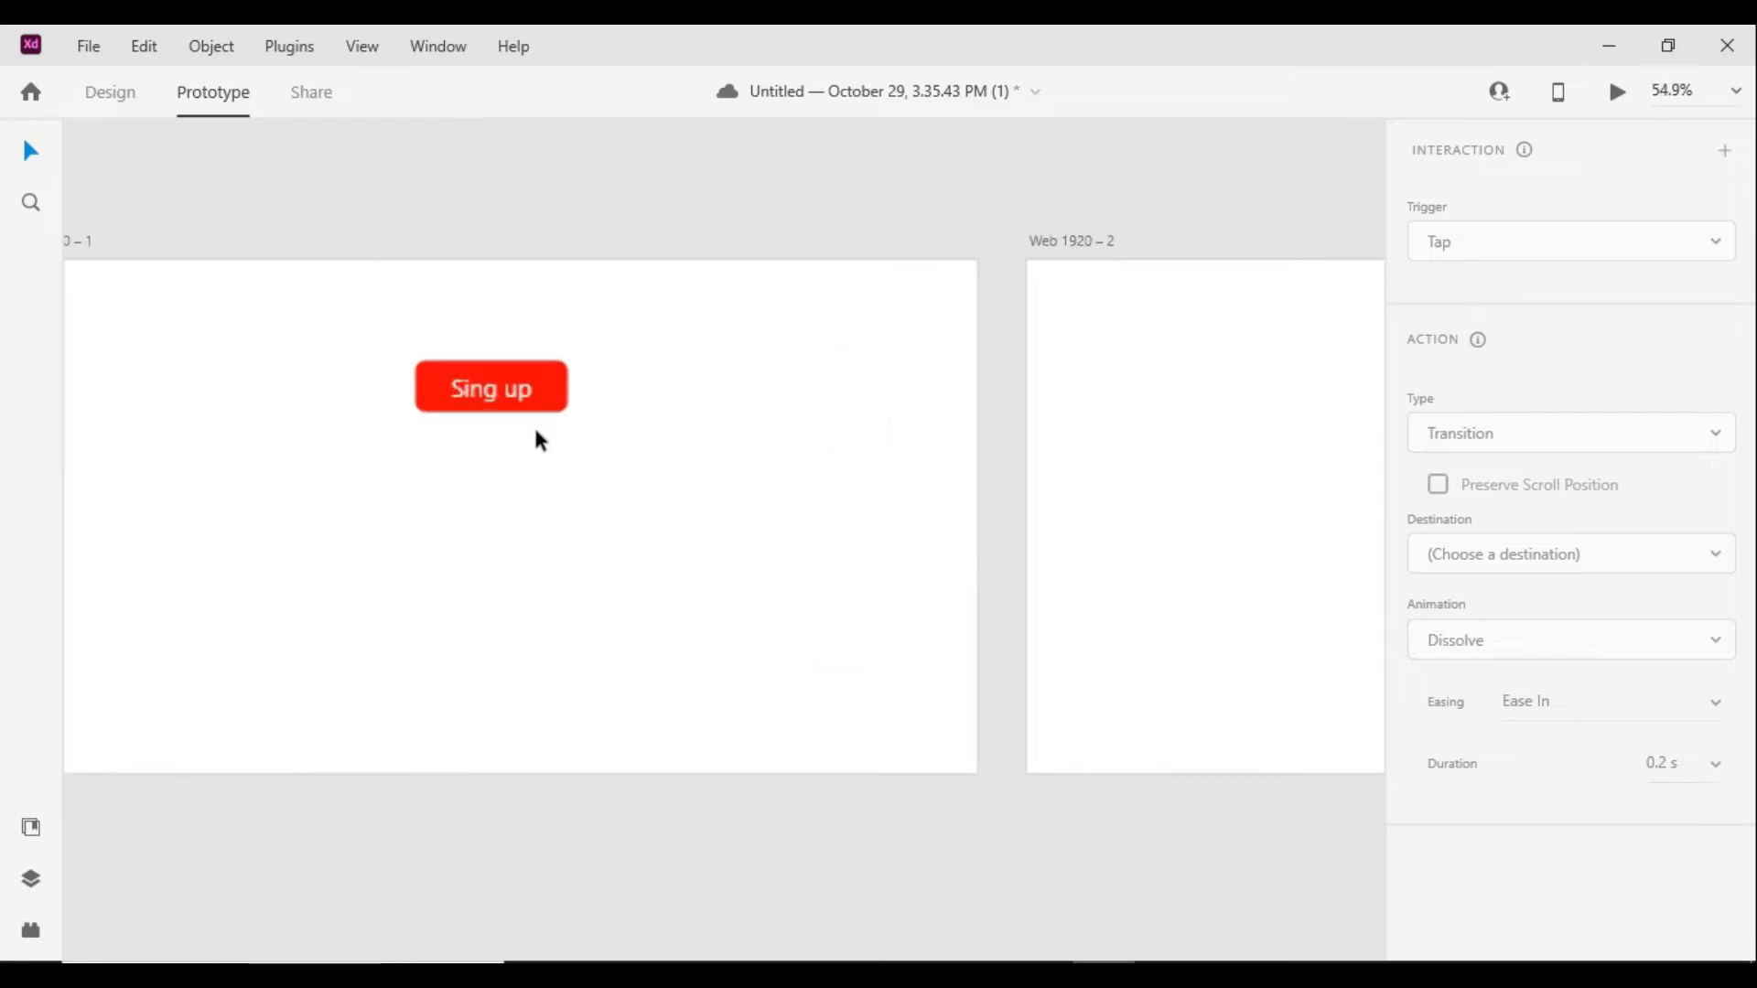
{"action": "left_click_drag", "start_coordinate": [479, 383], "coordinate": [529, 484]}
{"action": "scroll", "coordinate": [567, 523], "scroll_direction": "up", "scroll_amount": 5}
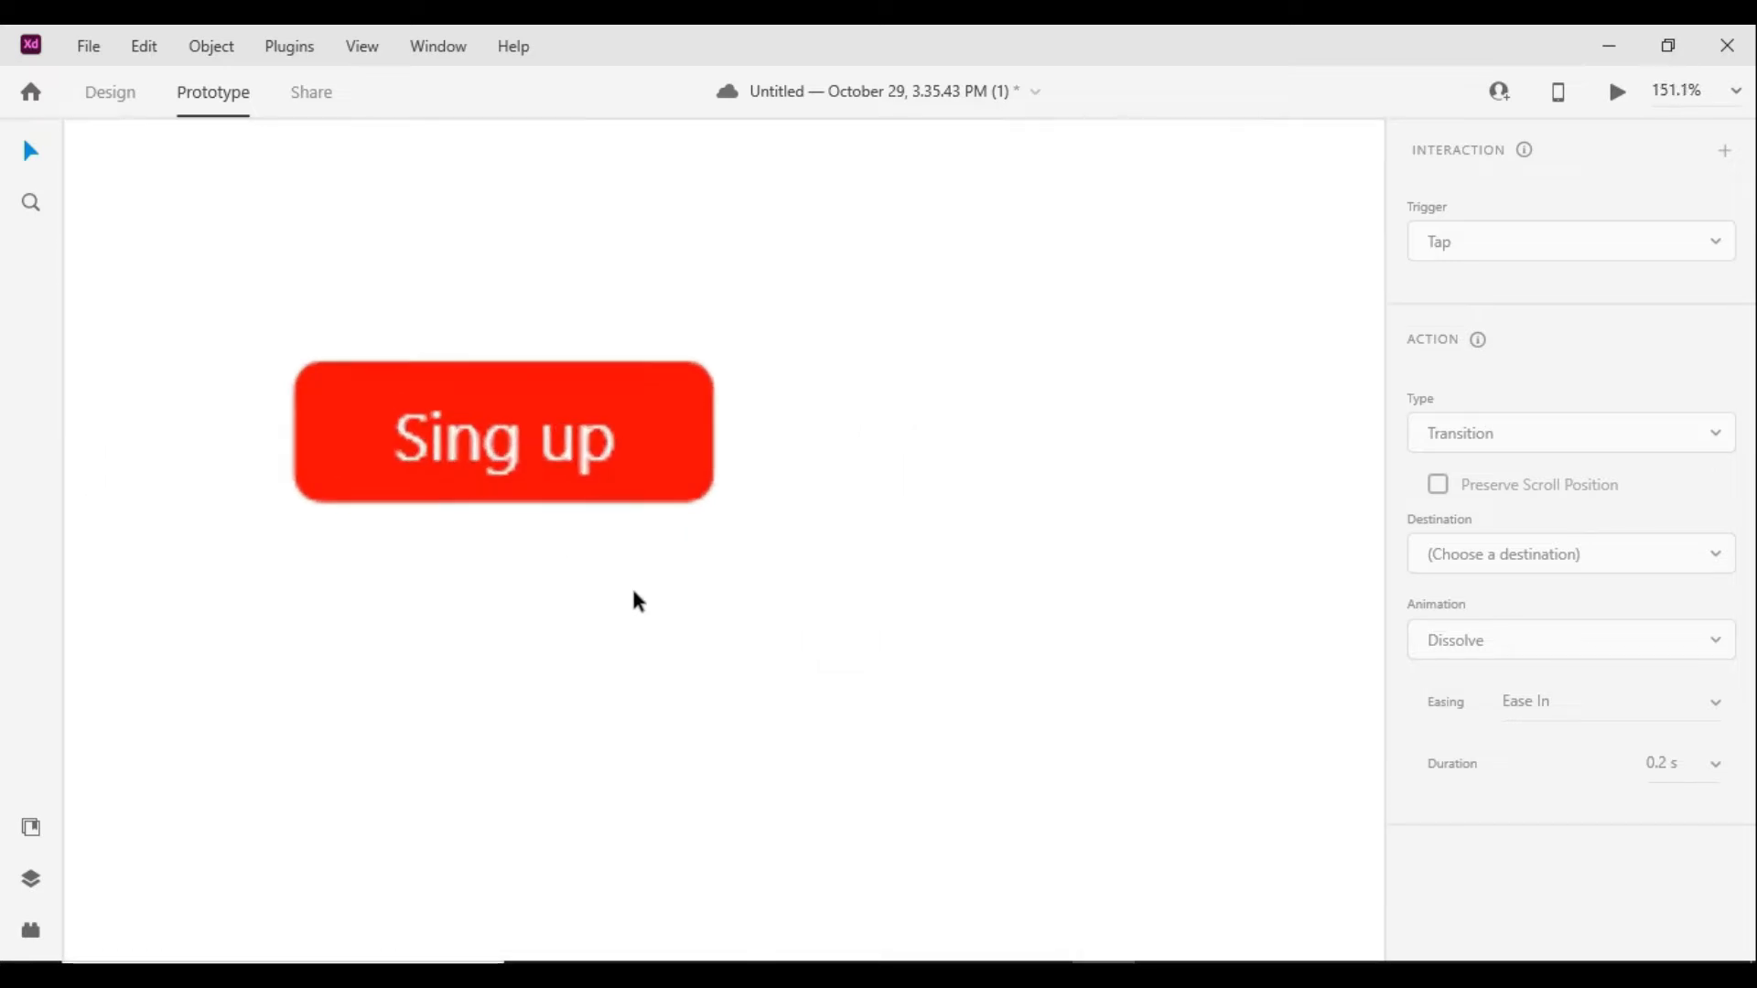
{"action": "scroll", "coordinate": [632, 590], "scroll_direction": "down", "scroll_amount": 5}
{"action": "scroll", "coordinate": [710, 549], "scroll_direction": "down", "scroll_amount": 3}
{"action": "scroll", "coordinate": [695, 567], "scroll_direction": "down", "scroll_amount": 1}
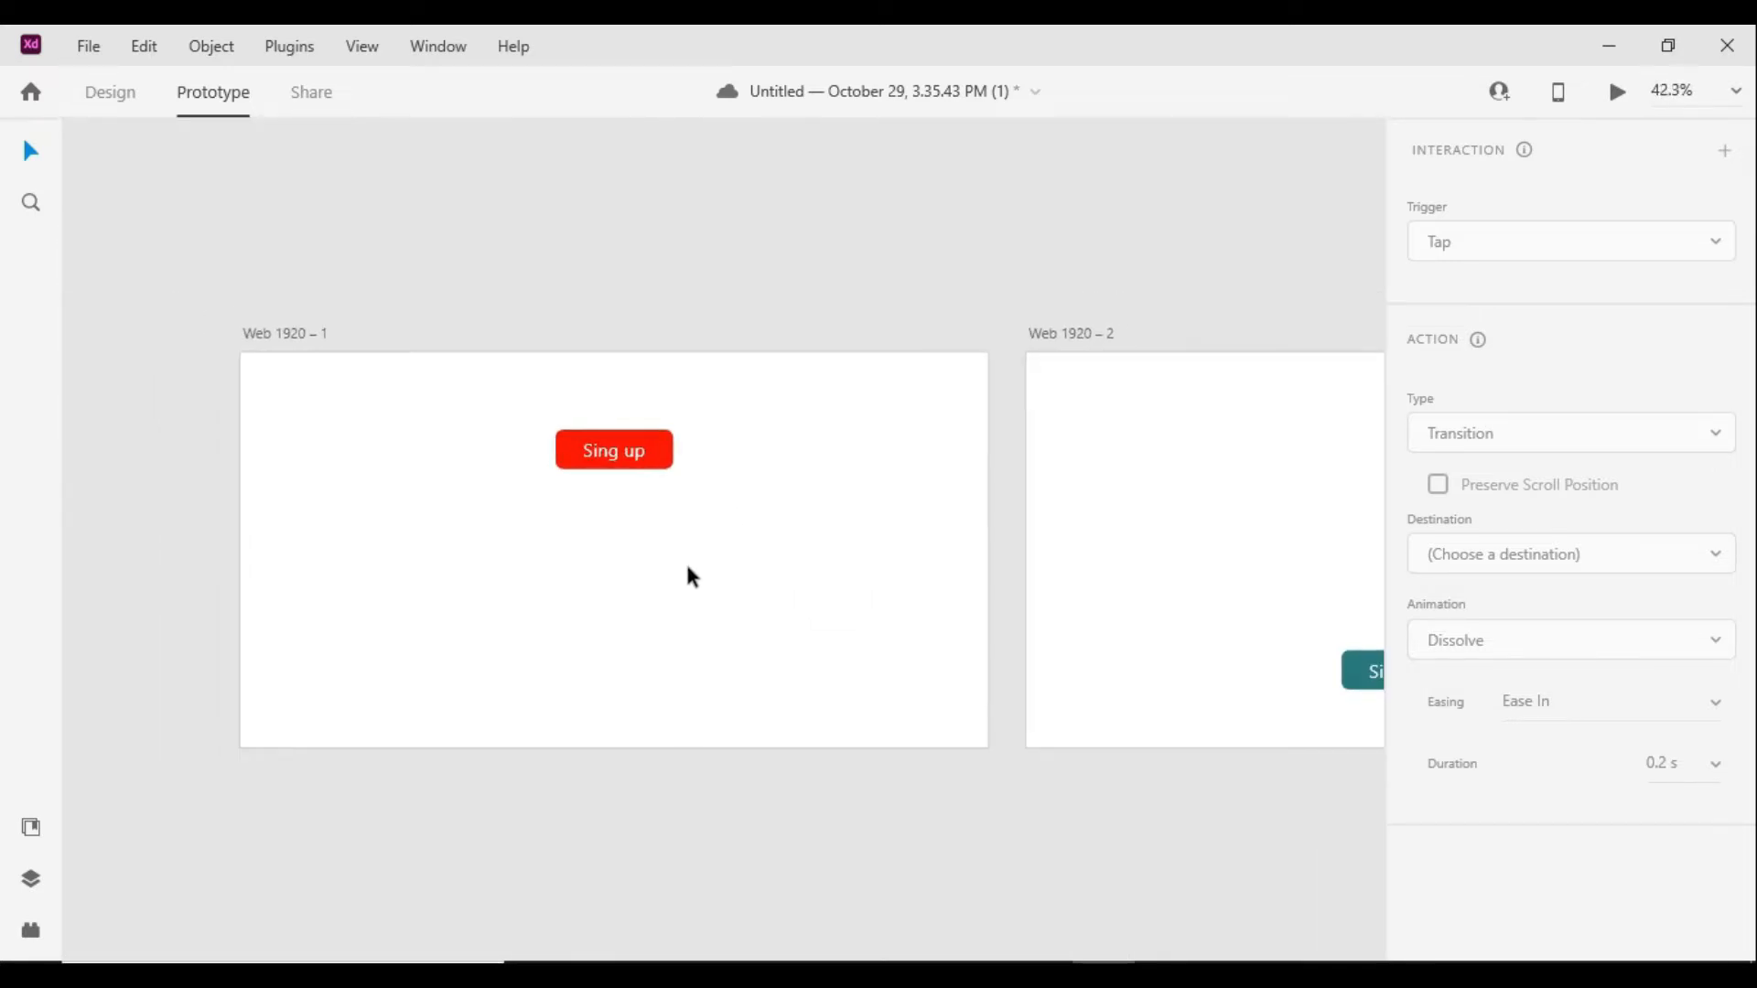
{"action": "scroll", "coordinate": [732, 578], "scroll_direction": "up", "scroll_amount": 1}
{"action": "scroll", "coordinate": [746, 572], "scroll_direction": "right", "scroll_amount": 2}
{"action": "scroll", "coordinate": [726, 577], "scroll_direction": "down", "scroll_amount": 1}
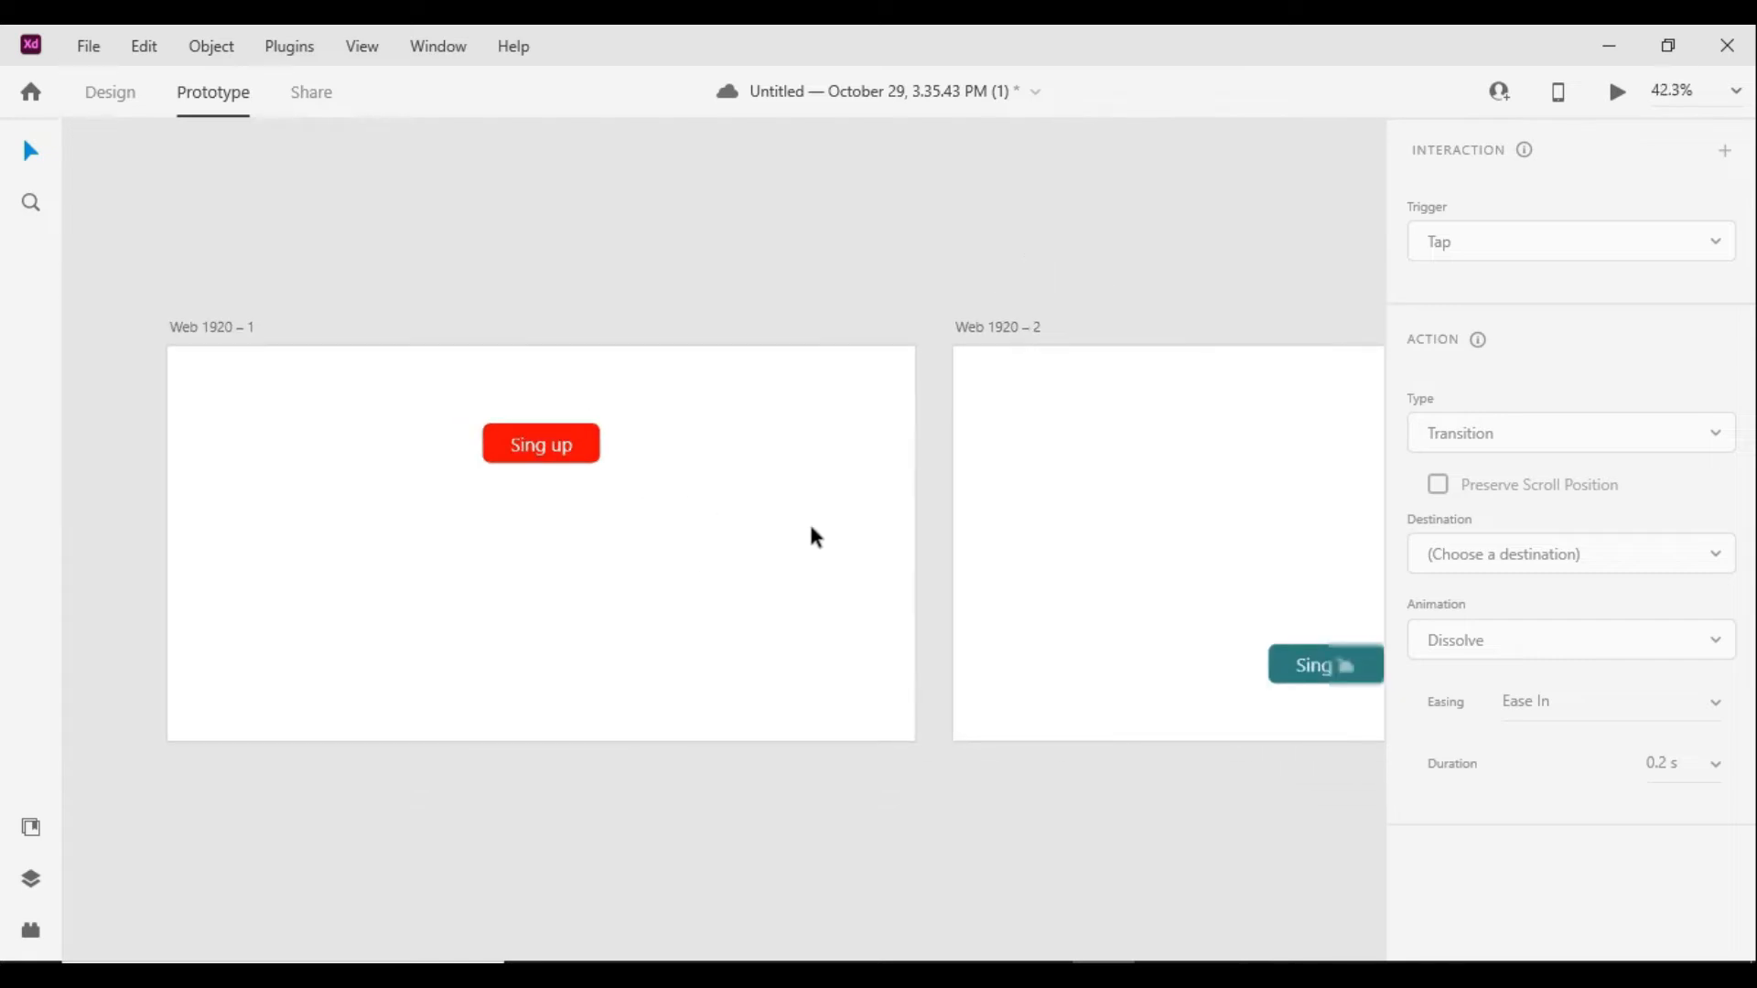
{"action": "scroll", "coordinate": [741, 529], "scroll_direction": "right", "scroll_amount": 2}
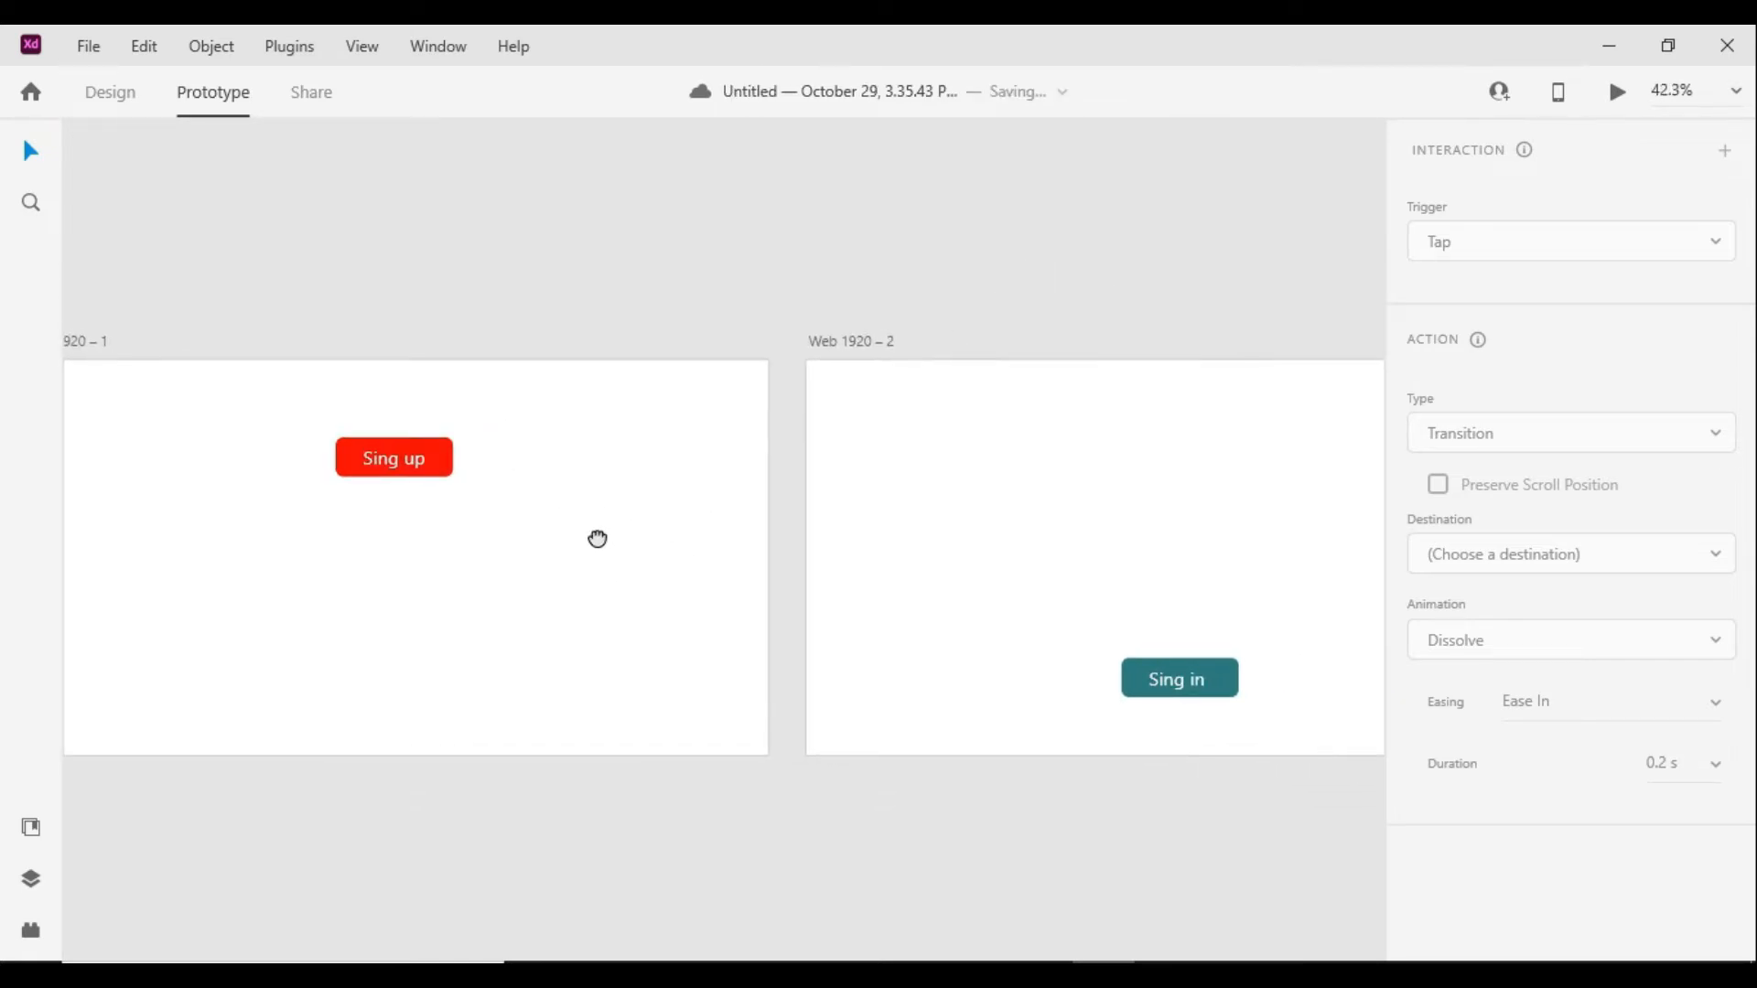
{"action": "left_click_drag", "start_coordinate": [596, 537], "coordinate": [784, 525]}
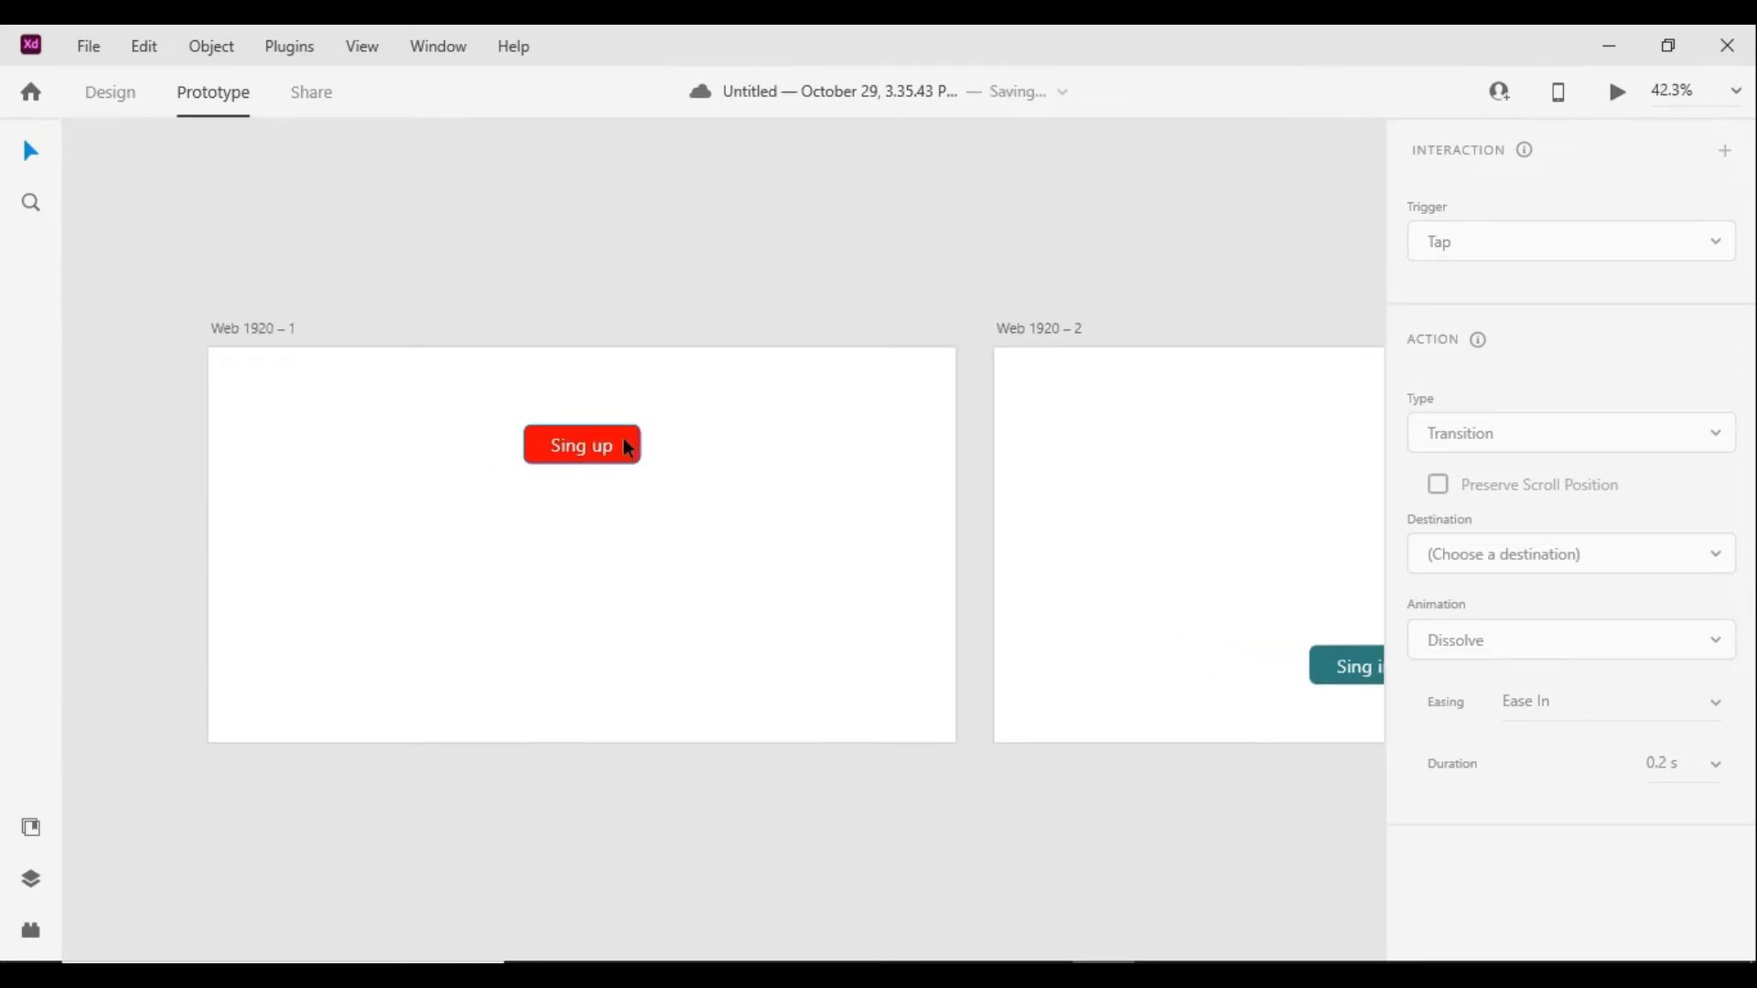
Connect the "Sing up" button on Web 1920 – 1 to the Web 1920 – 2 artboard with a prototype link
{"action": "left_click", "coordinate": [632, 460]}
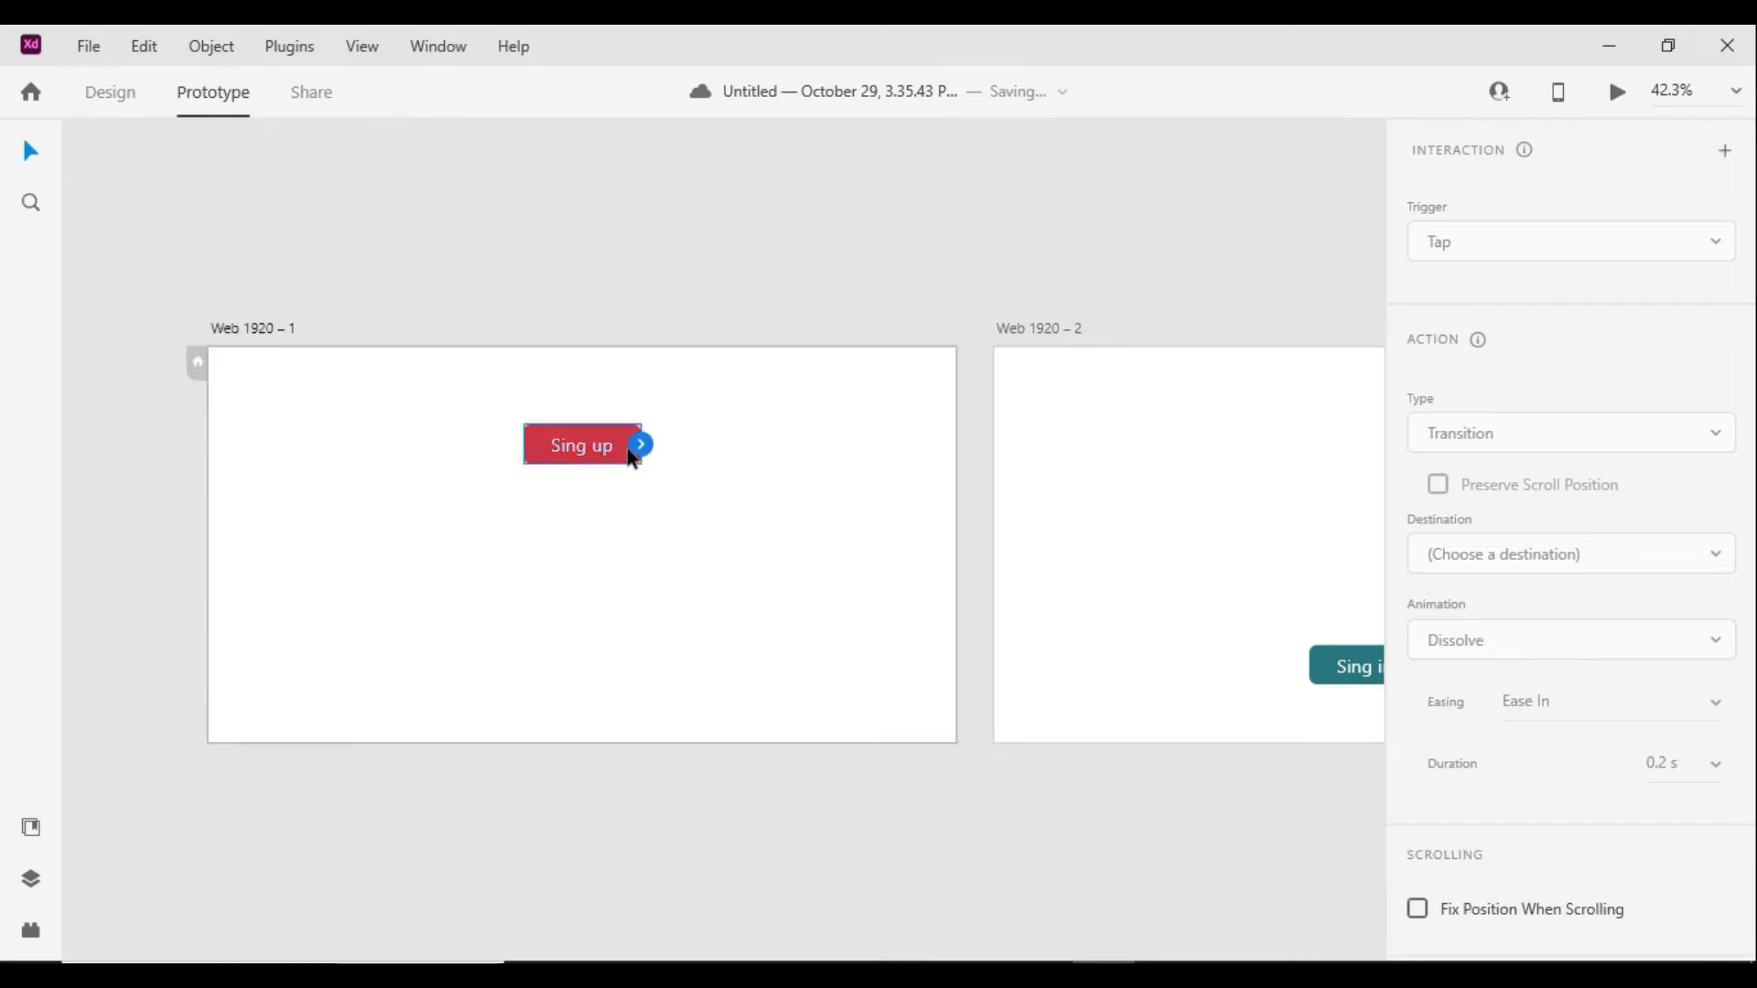
{"action": "scroll", "coordinate": [645, 453], "scroll_direction": "up", "scroll_amount": 4}
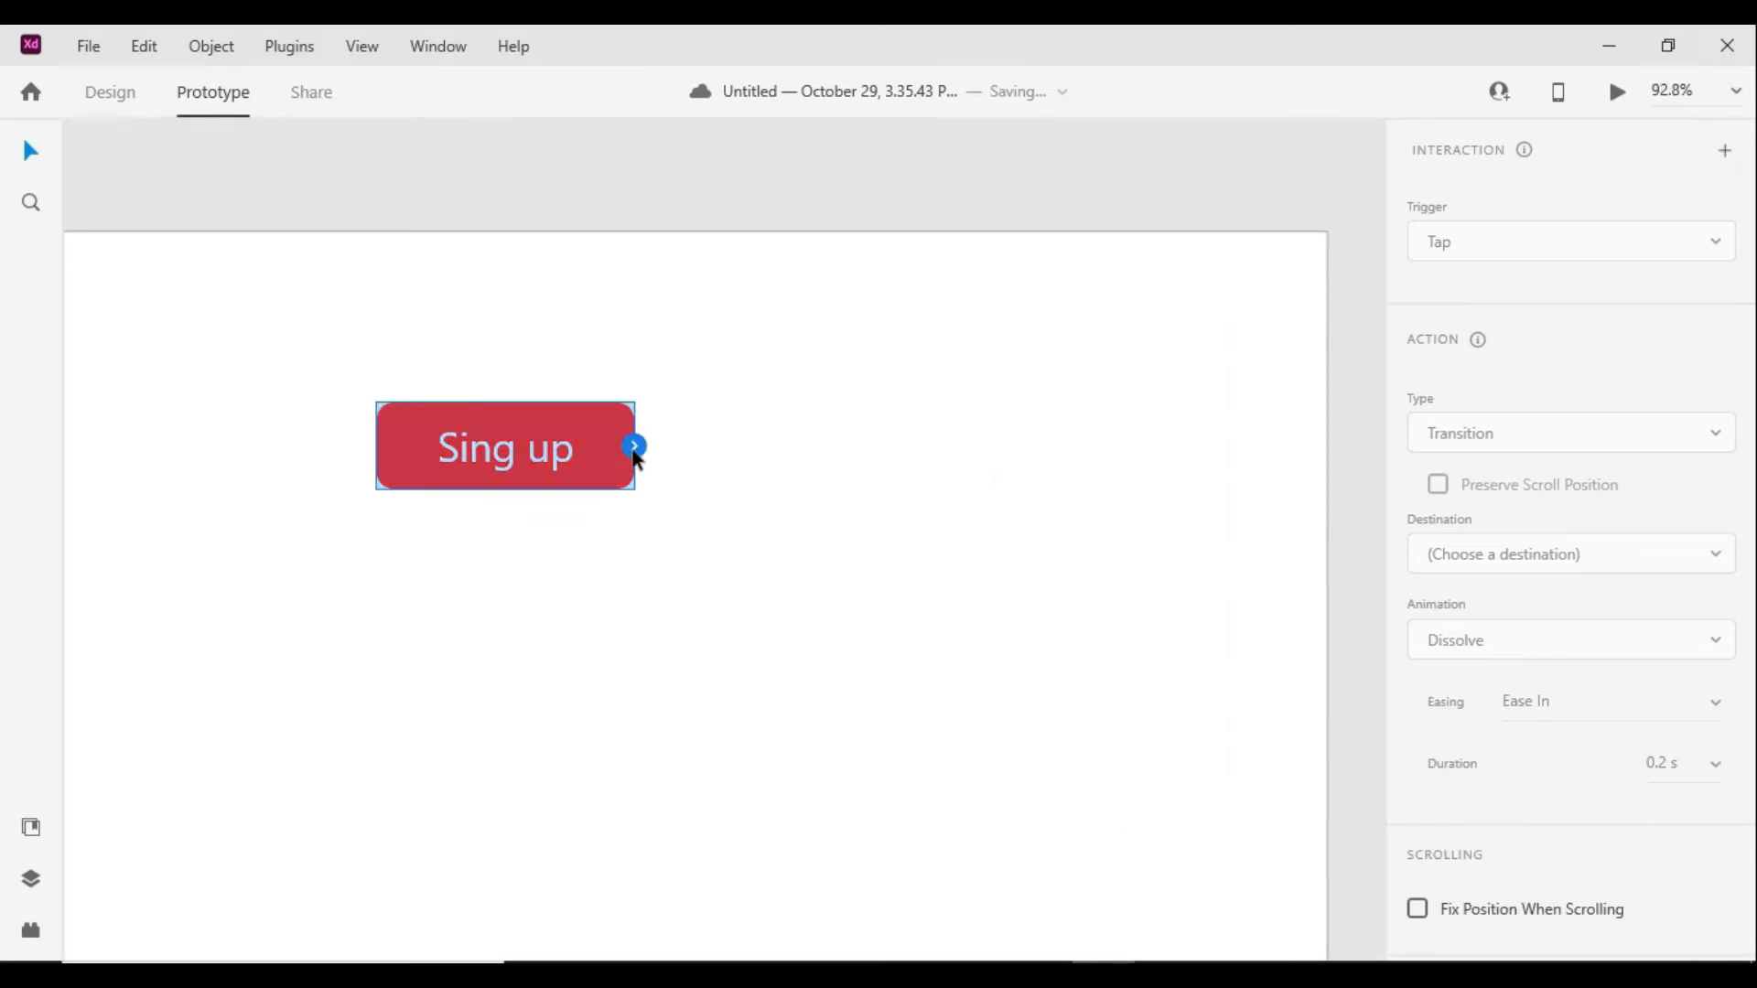
{"action": "scroll", "coordinate": [631, 457], "scroll_direction": "up", "scroll_amount": 4}
{"action": "scroll", "coordinate": [641, 467], "scroll_direction": "down", "scroll_amount": 4}
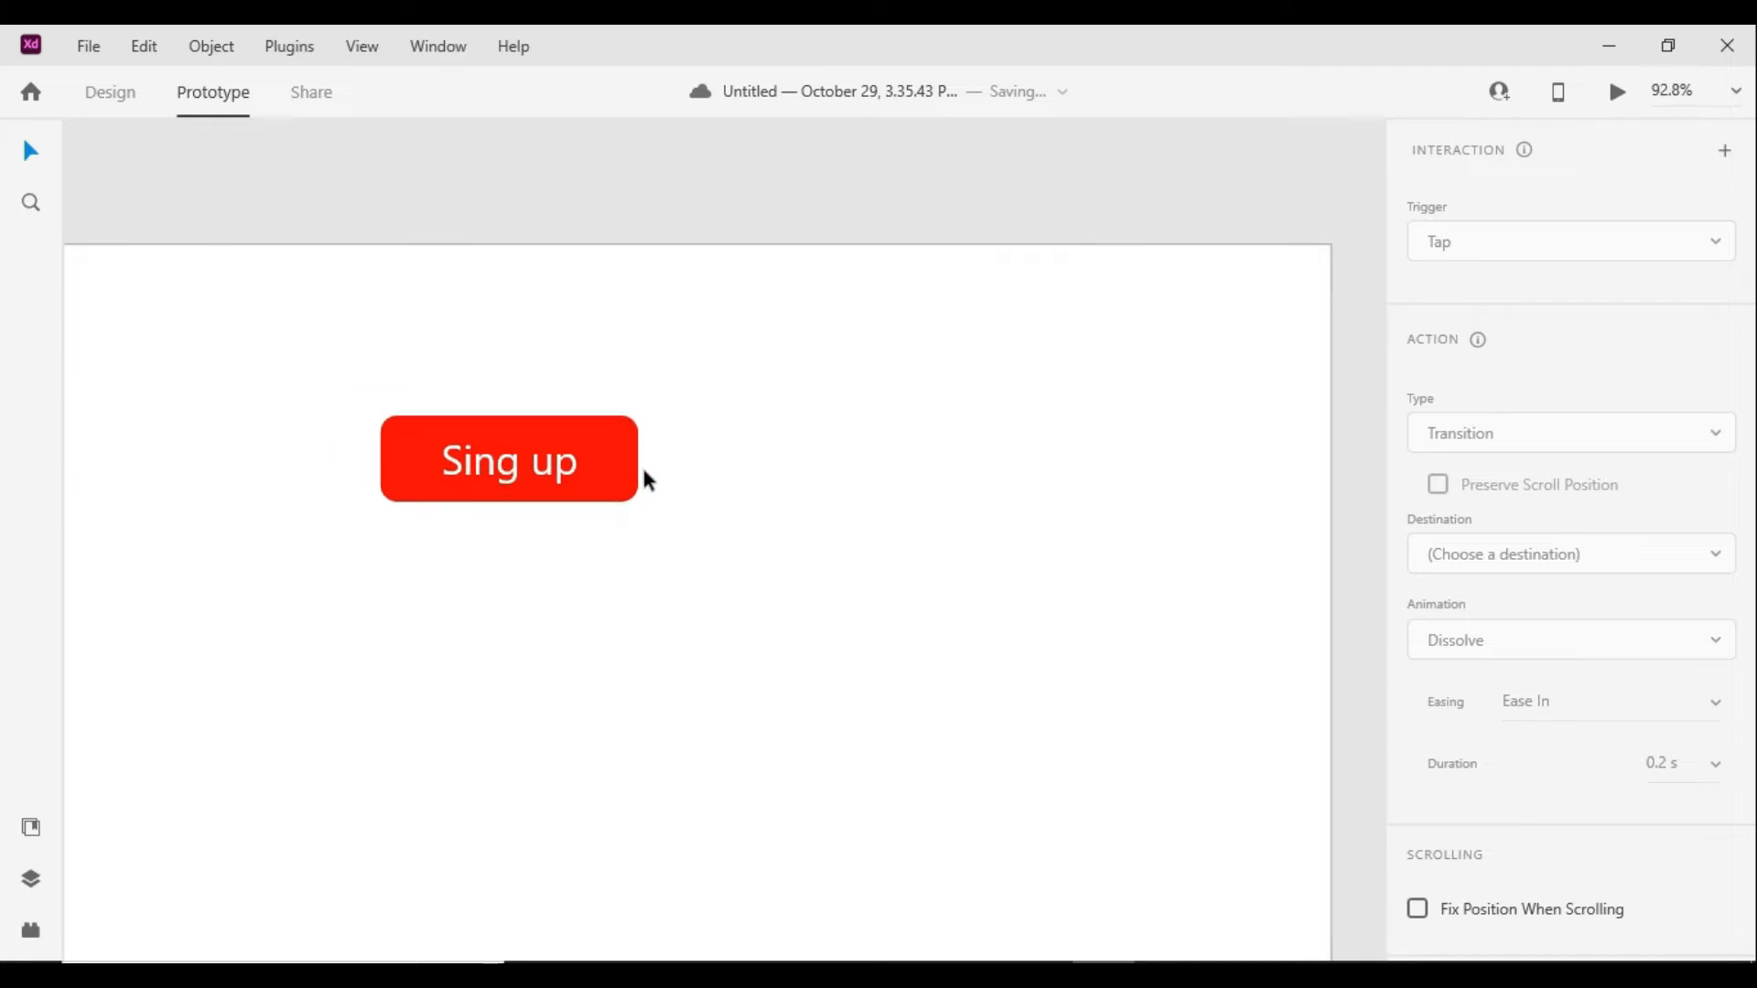
{"action": "left_click", "coordinate": [640, 471]}
{"action": "scroll", "coordinate": [642, 469], "scroll_direction": "down", "scroll_amount": 3}
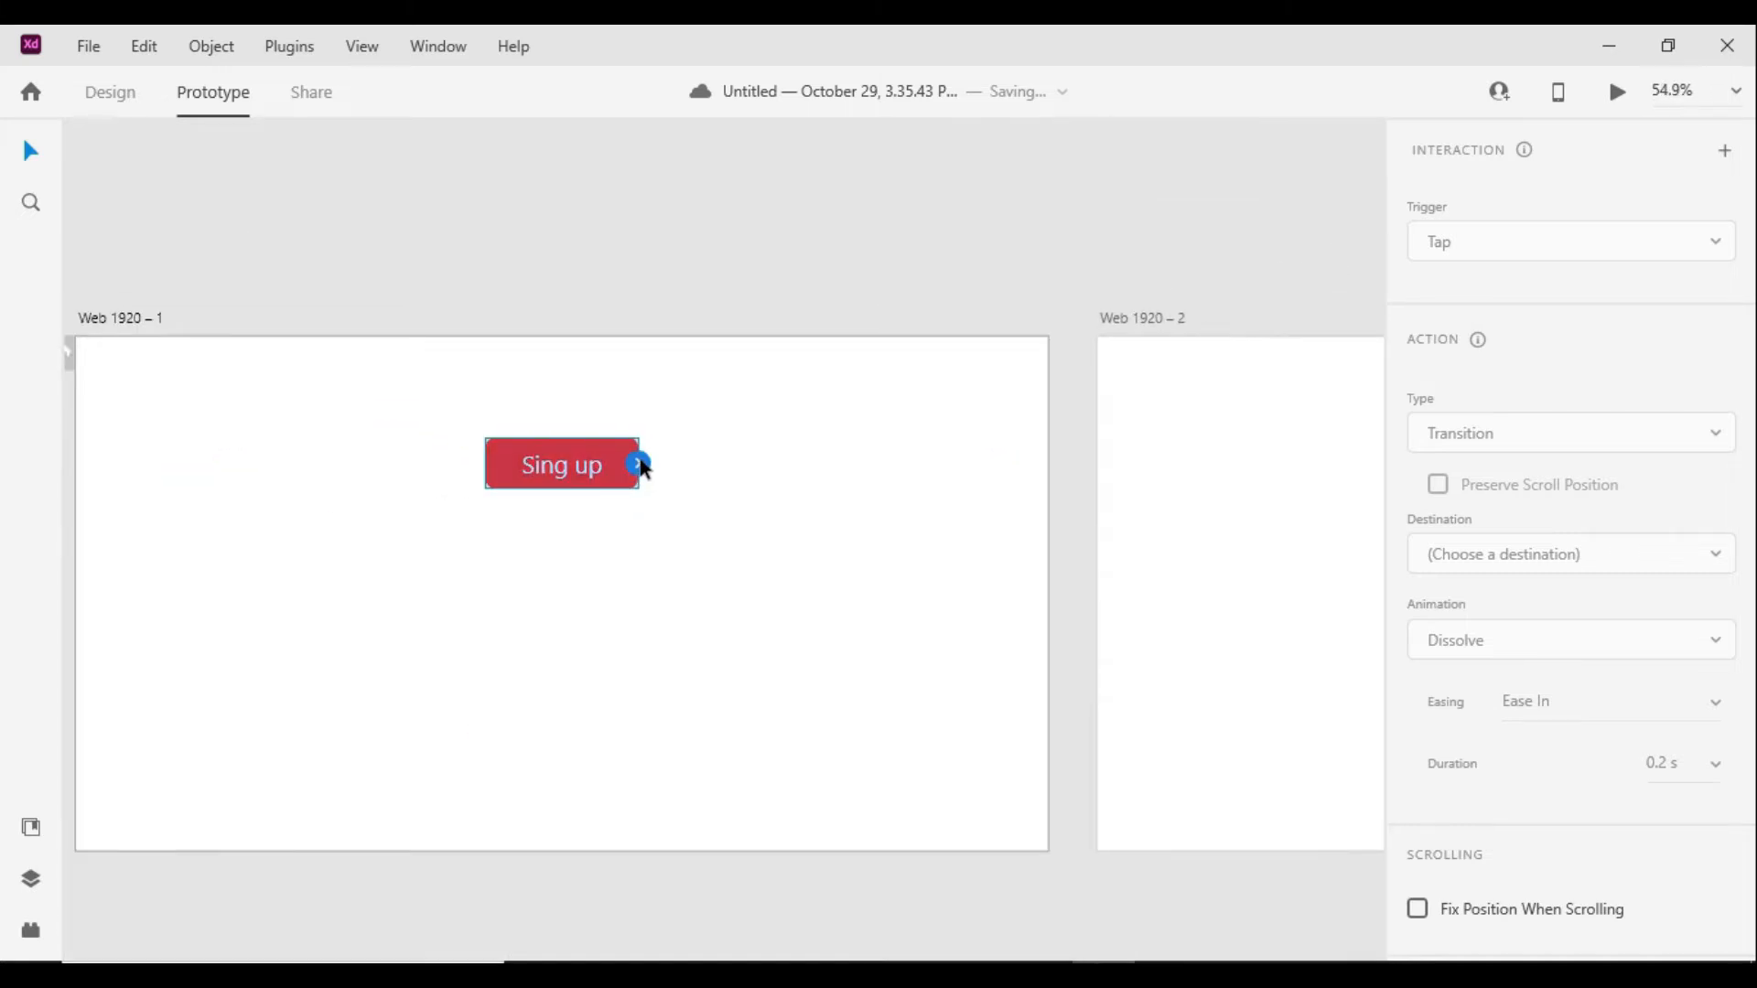
{"action": "left_click_drag", "start_coordinate": [644, 468], "coordinate": [653, 445]}
{"action": "left_click_drag", "start_coordinate": [782, 354], "coordinate": [1244, 485]}
{"action": "left_click_drag", "start_coordinate": [1092, 541], "coordinate": [784, 546]}
{"action": "scroll", "coordinate": [922, 542], "scroll_direction": "down", "scroll_amount": 1}
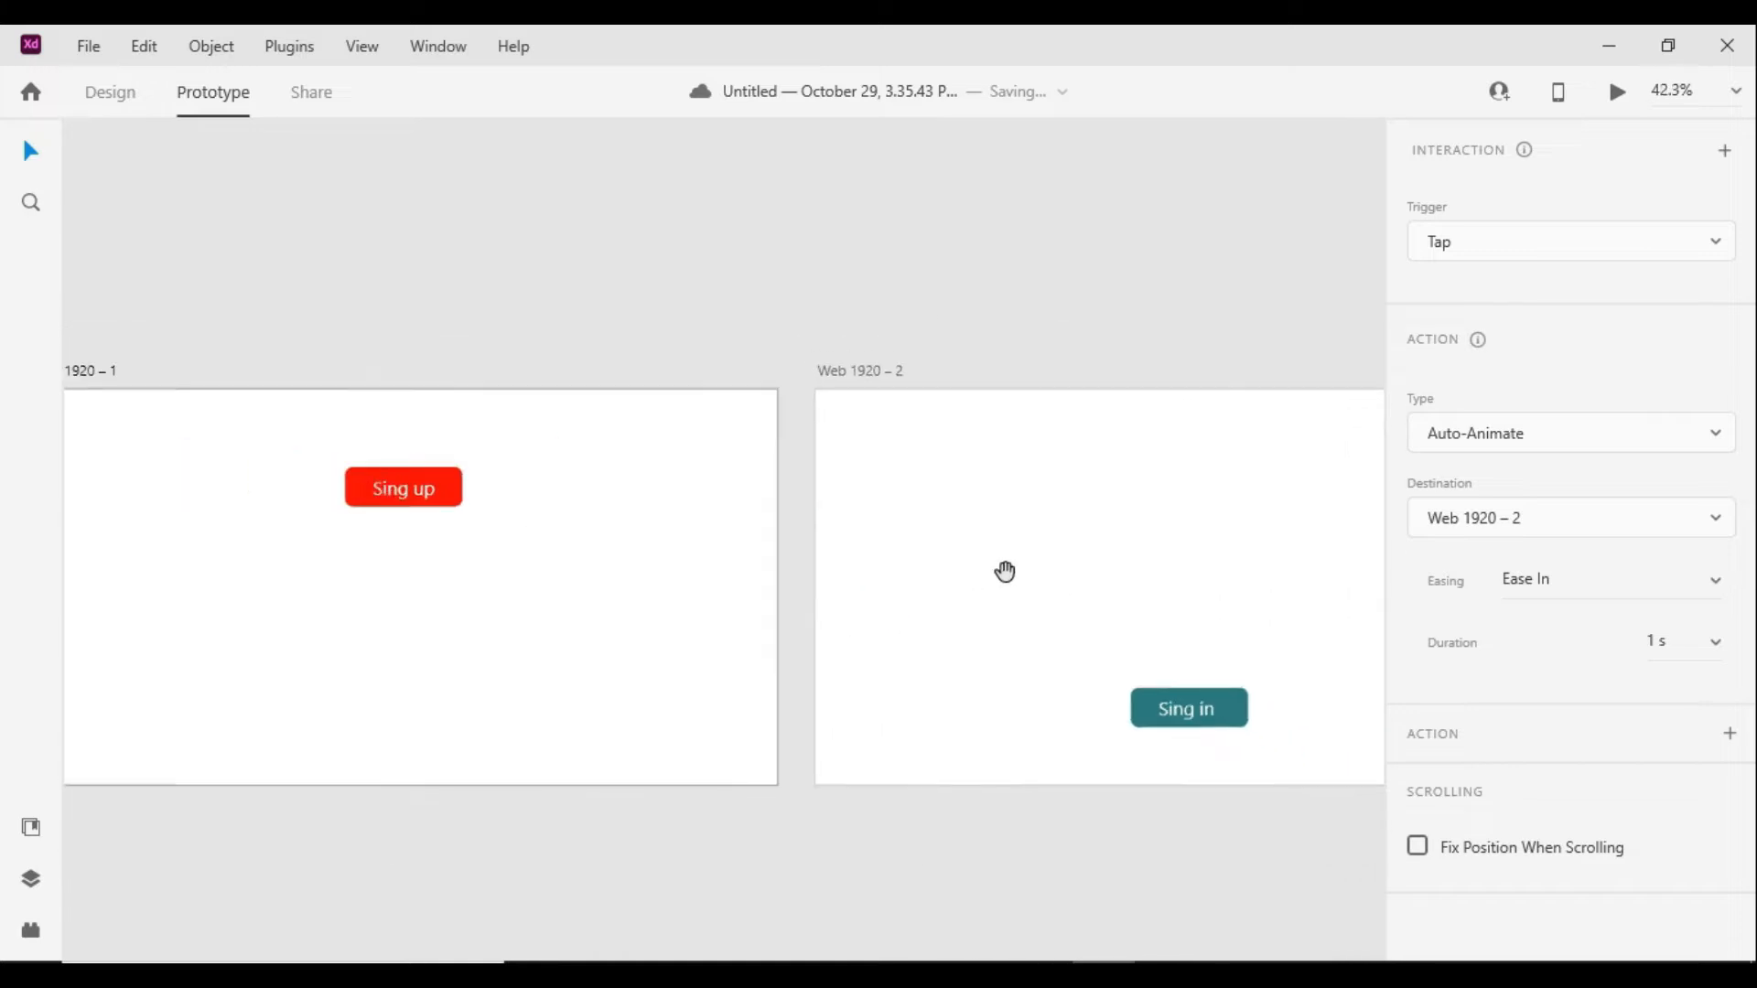
{"action": "left_click_drag", "start_coordinate": [1004, 573], "coordinate": [940, 571]}
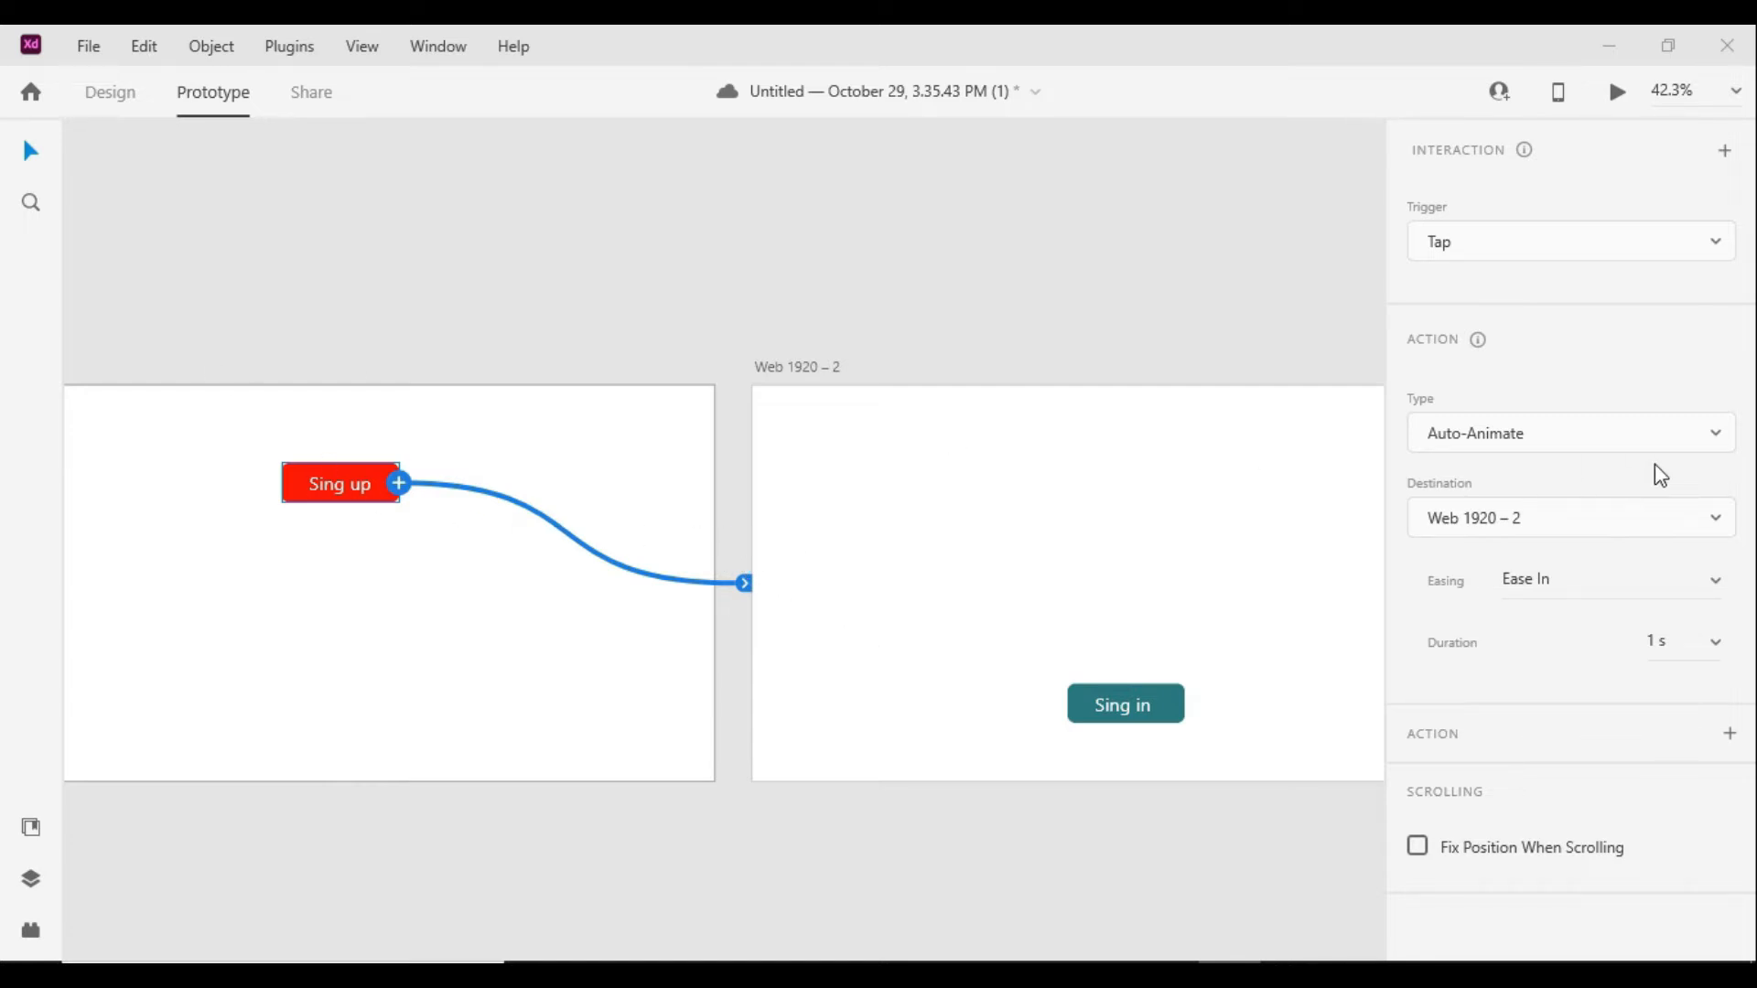
{"action": "left_click", "coordinate": [1692, 442]}
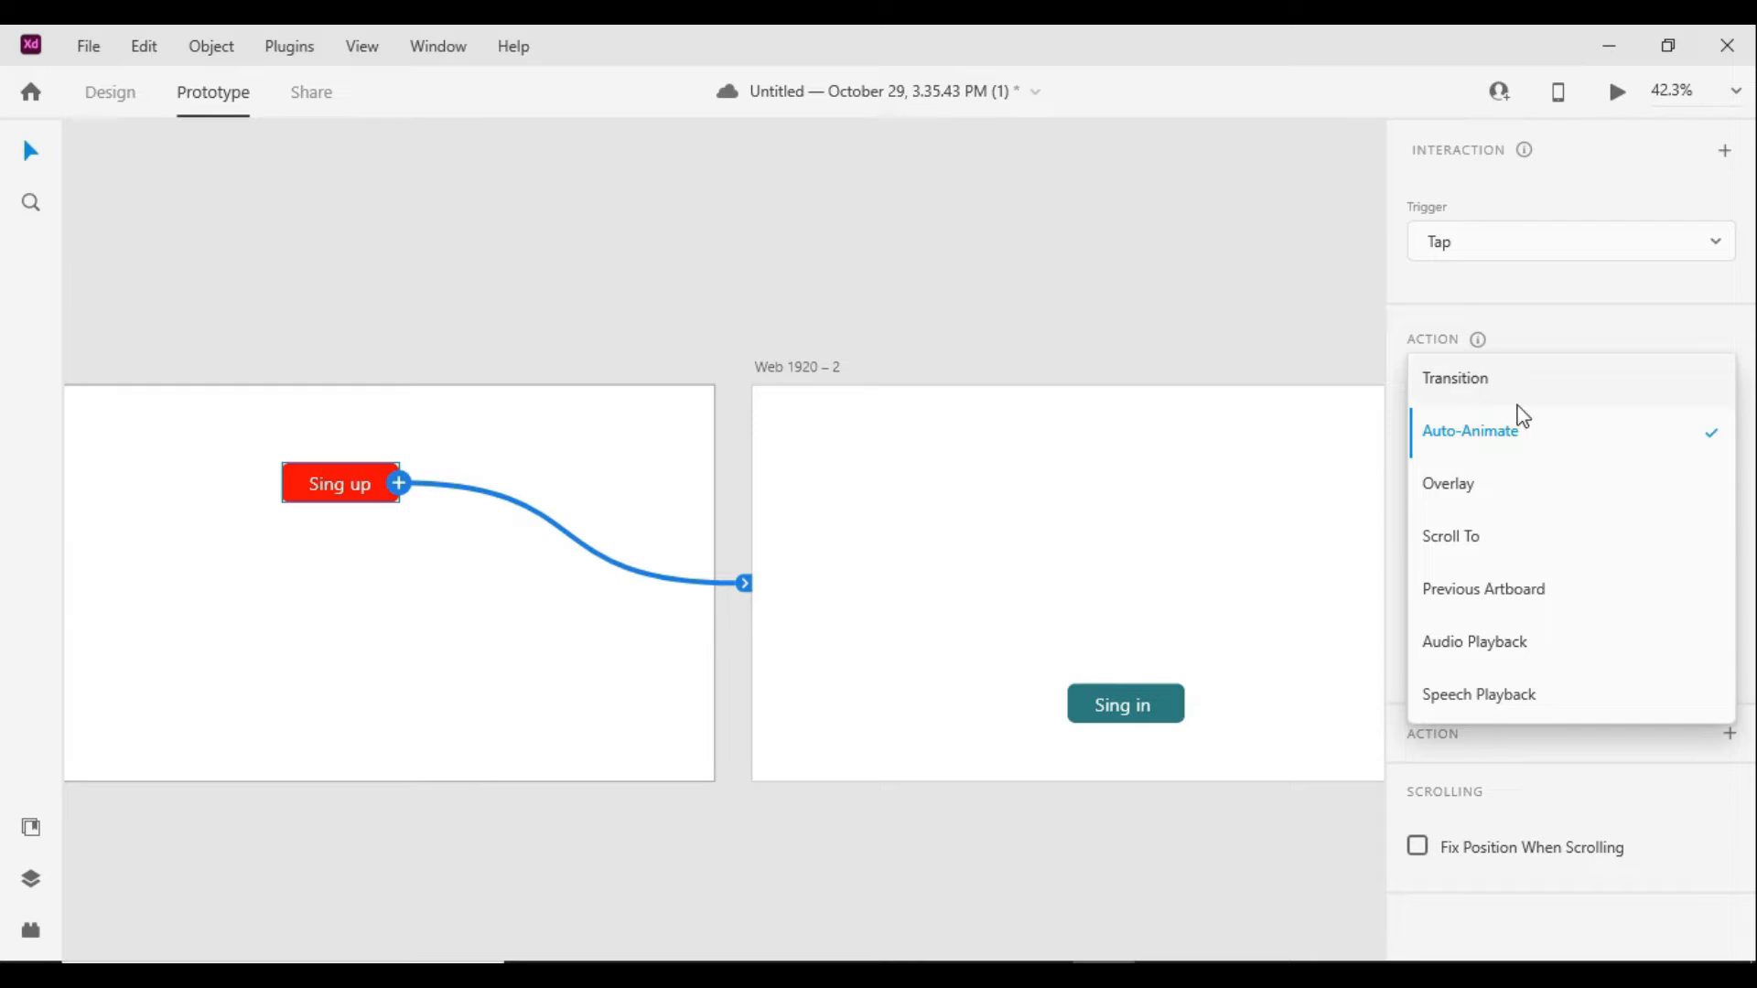
{"action": "left_click", "coordinate": [1616, 259]}
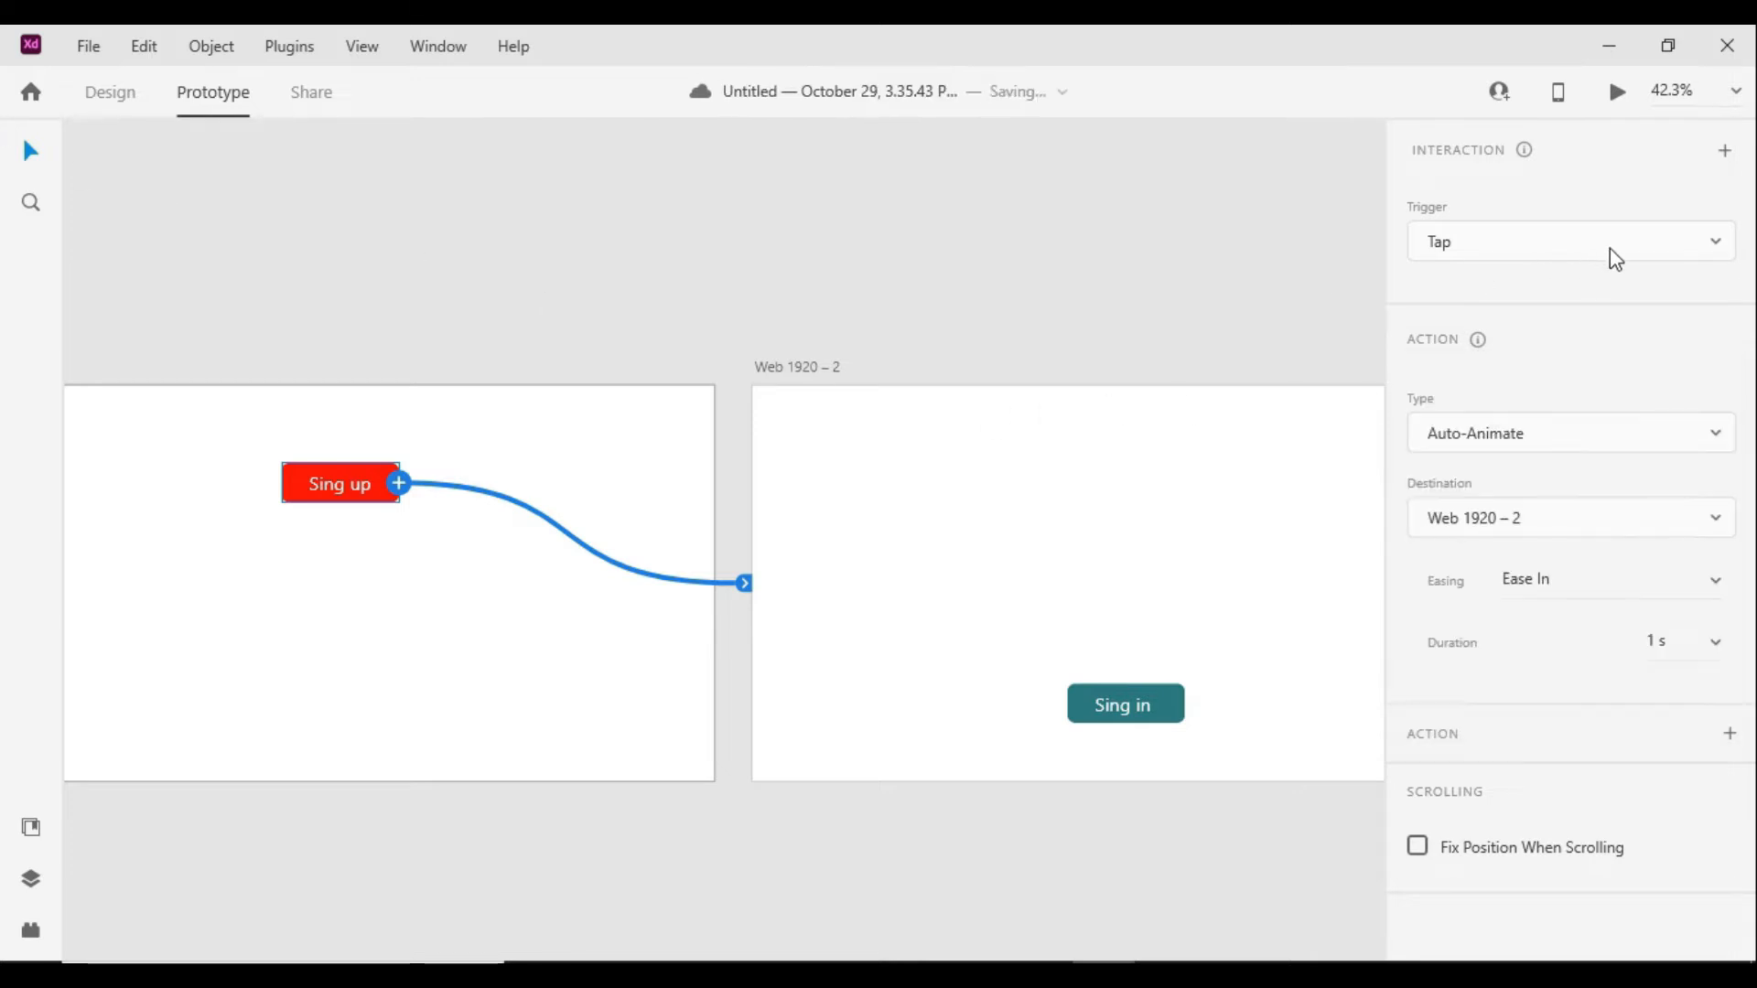
{"action": "left_click", "coordinate": [1705, 249]}
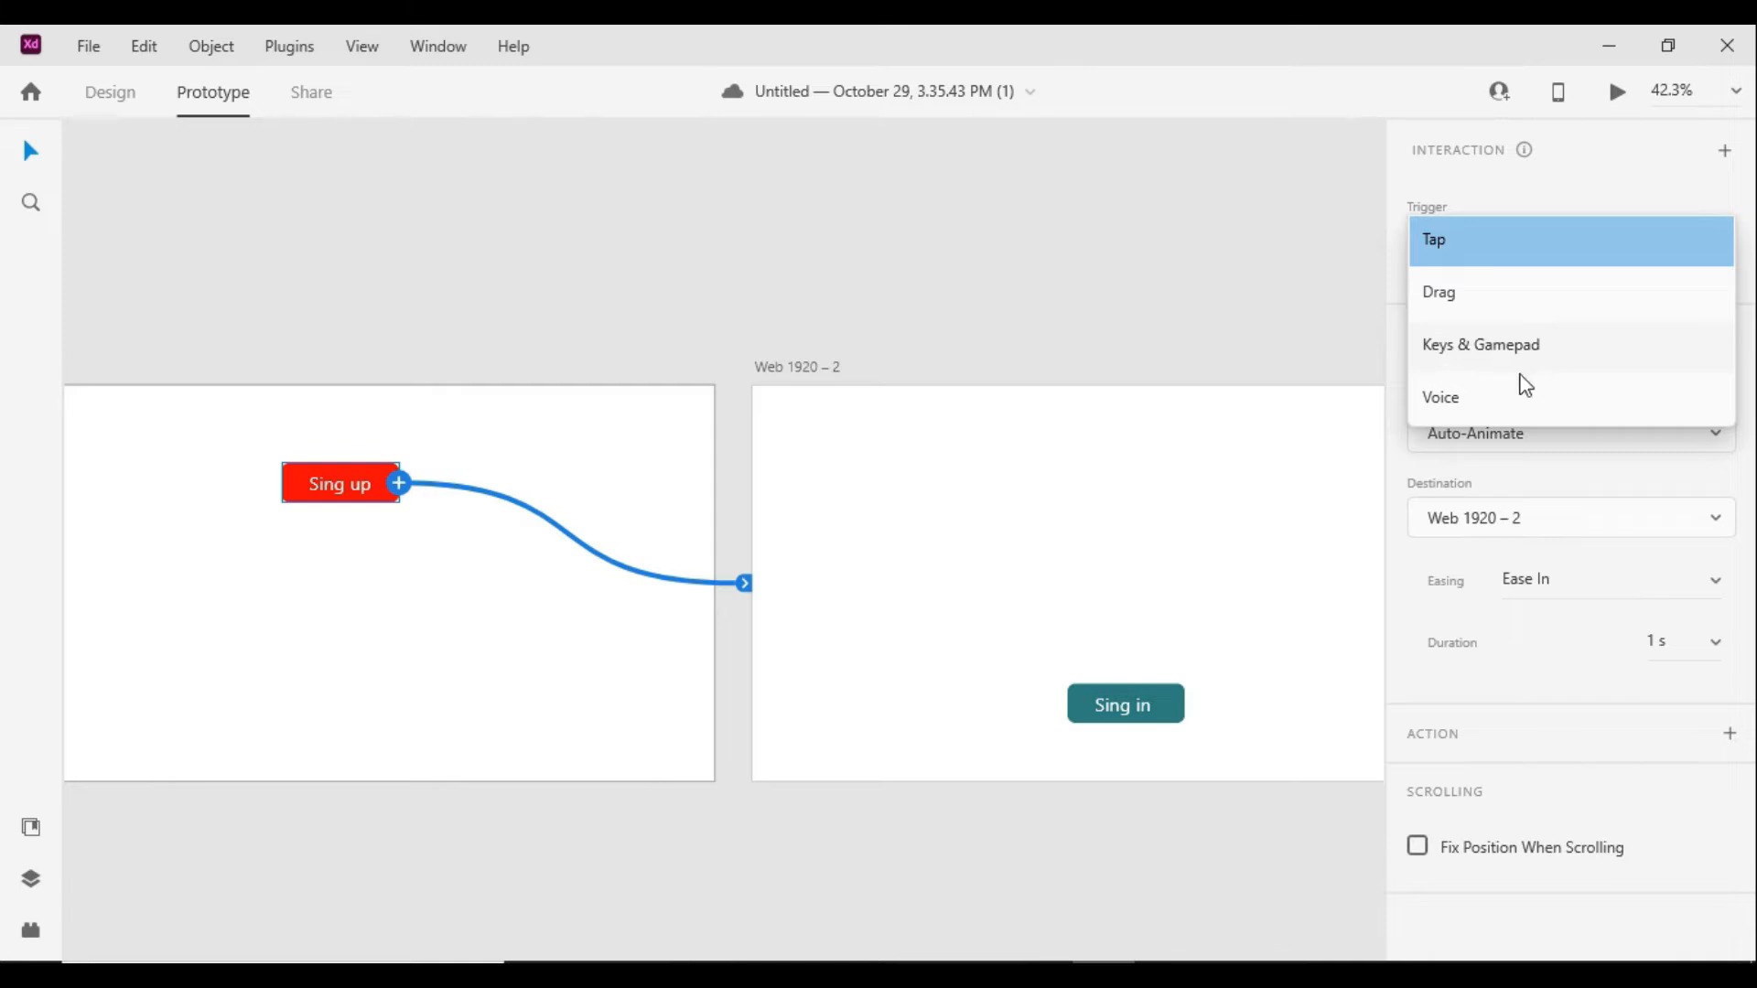
{"action": "left_click", "coordinate": [1493, 263]}
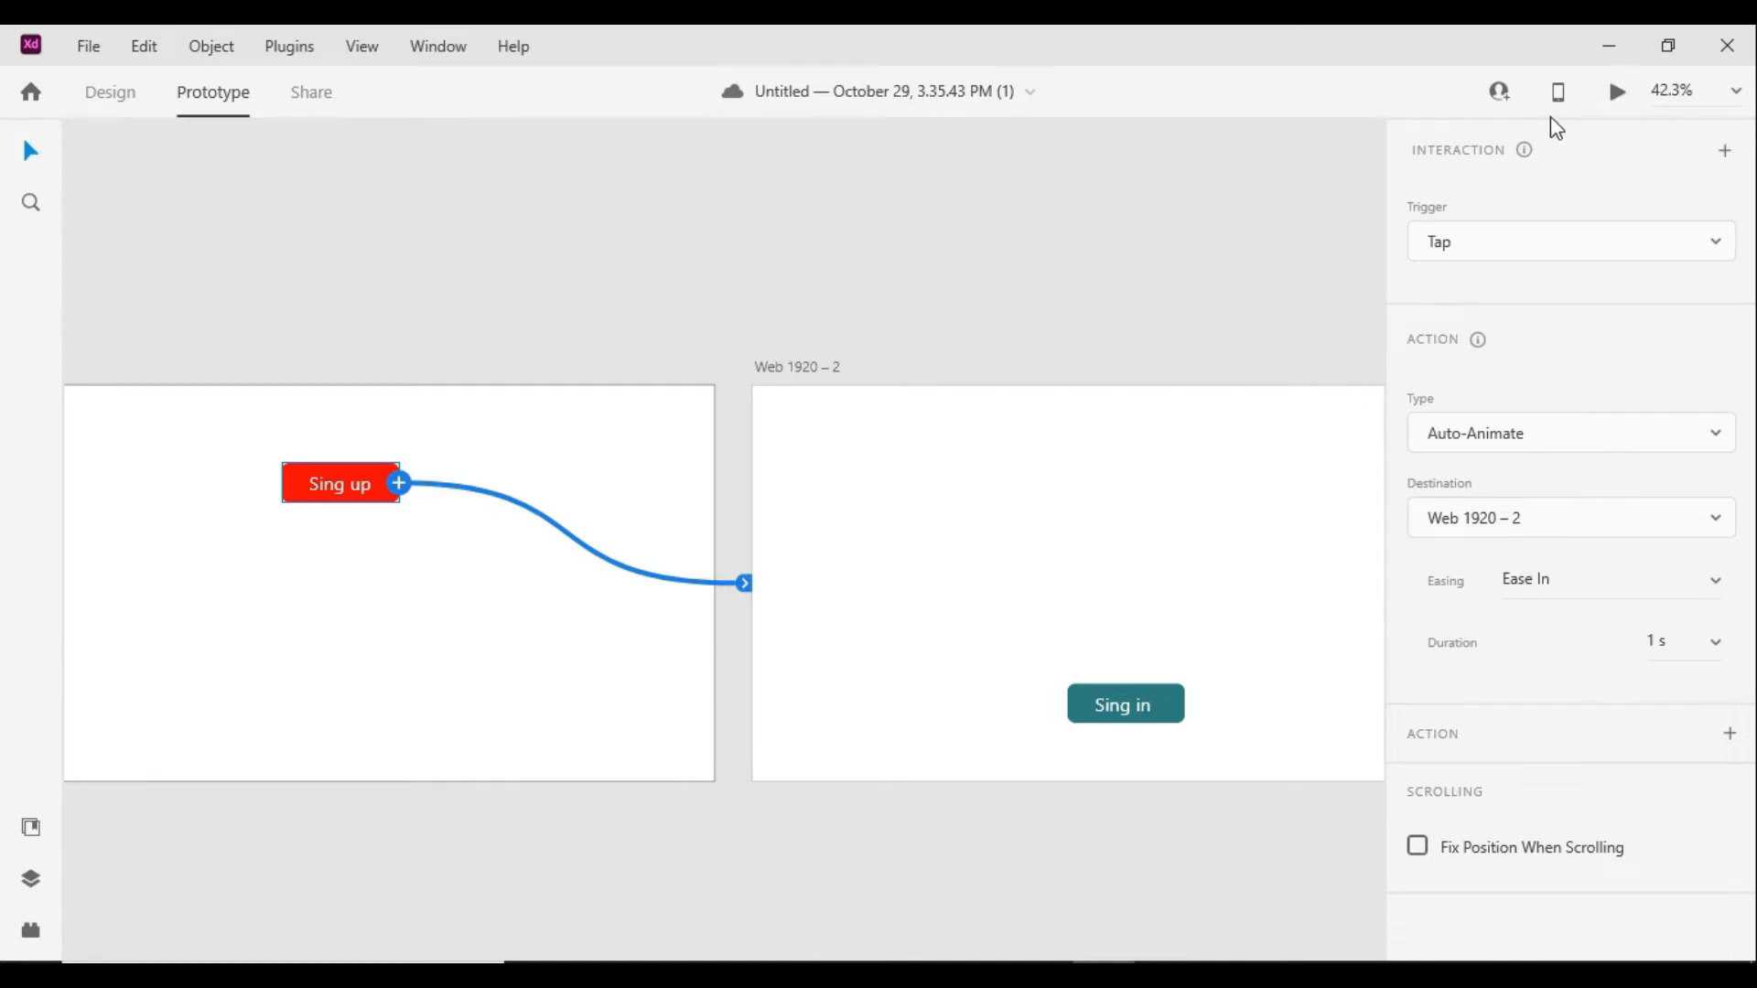
Preview the prototype twice and trigger the "Sing up" button each time to check the Auto-Animate interaction
{"action": "key", "text": "ctrl+Return"}
{"action": "left_click", "coordinate": [870, 348]}
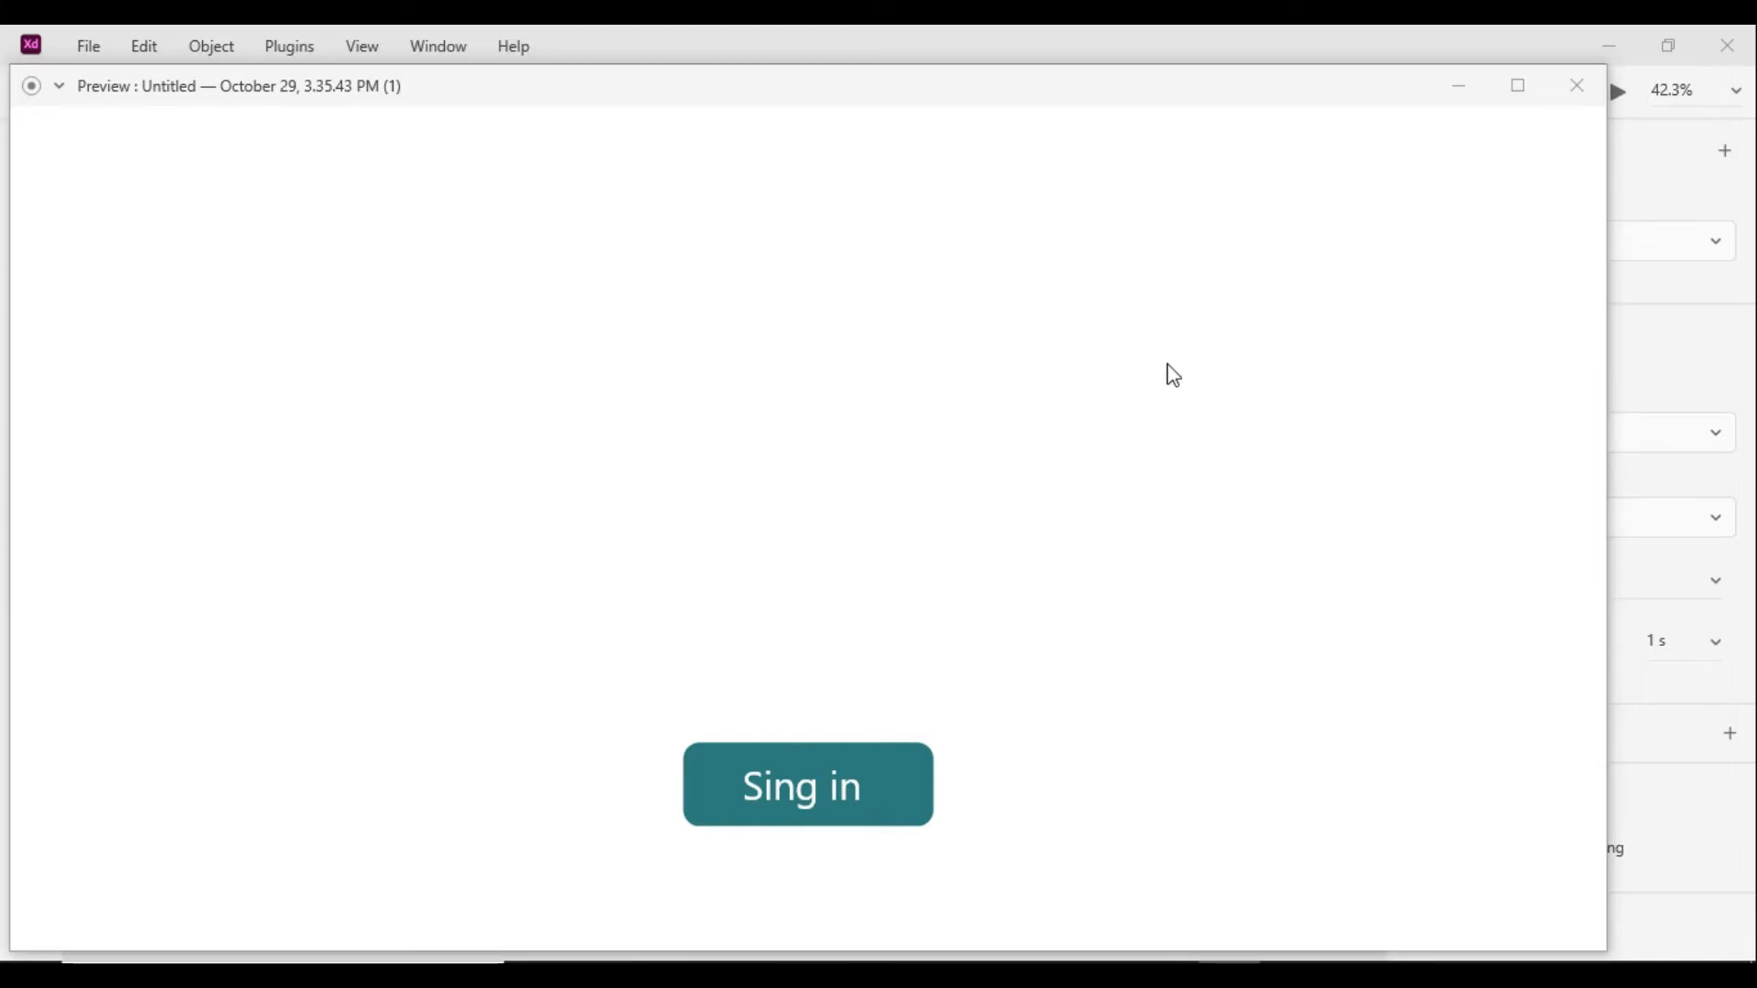
{"action": "left_click", "coordinate": [1577, 85]}
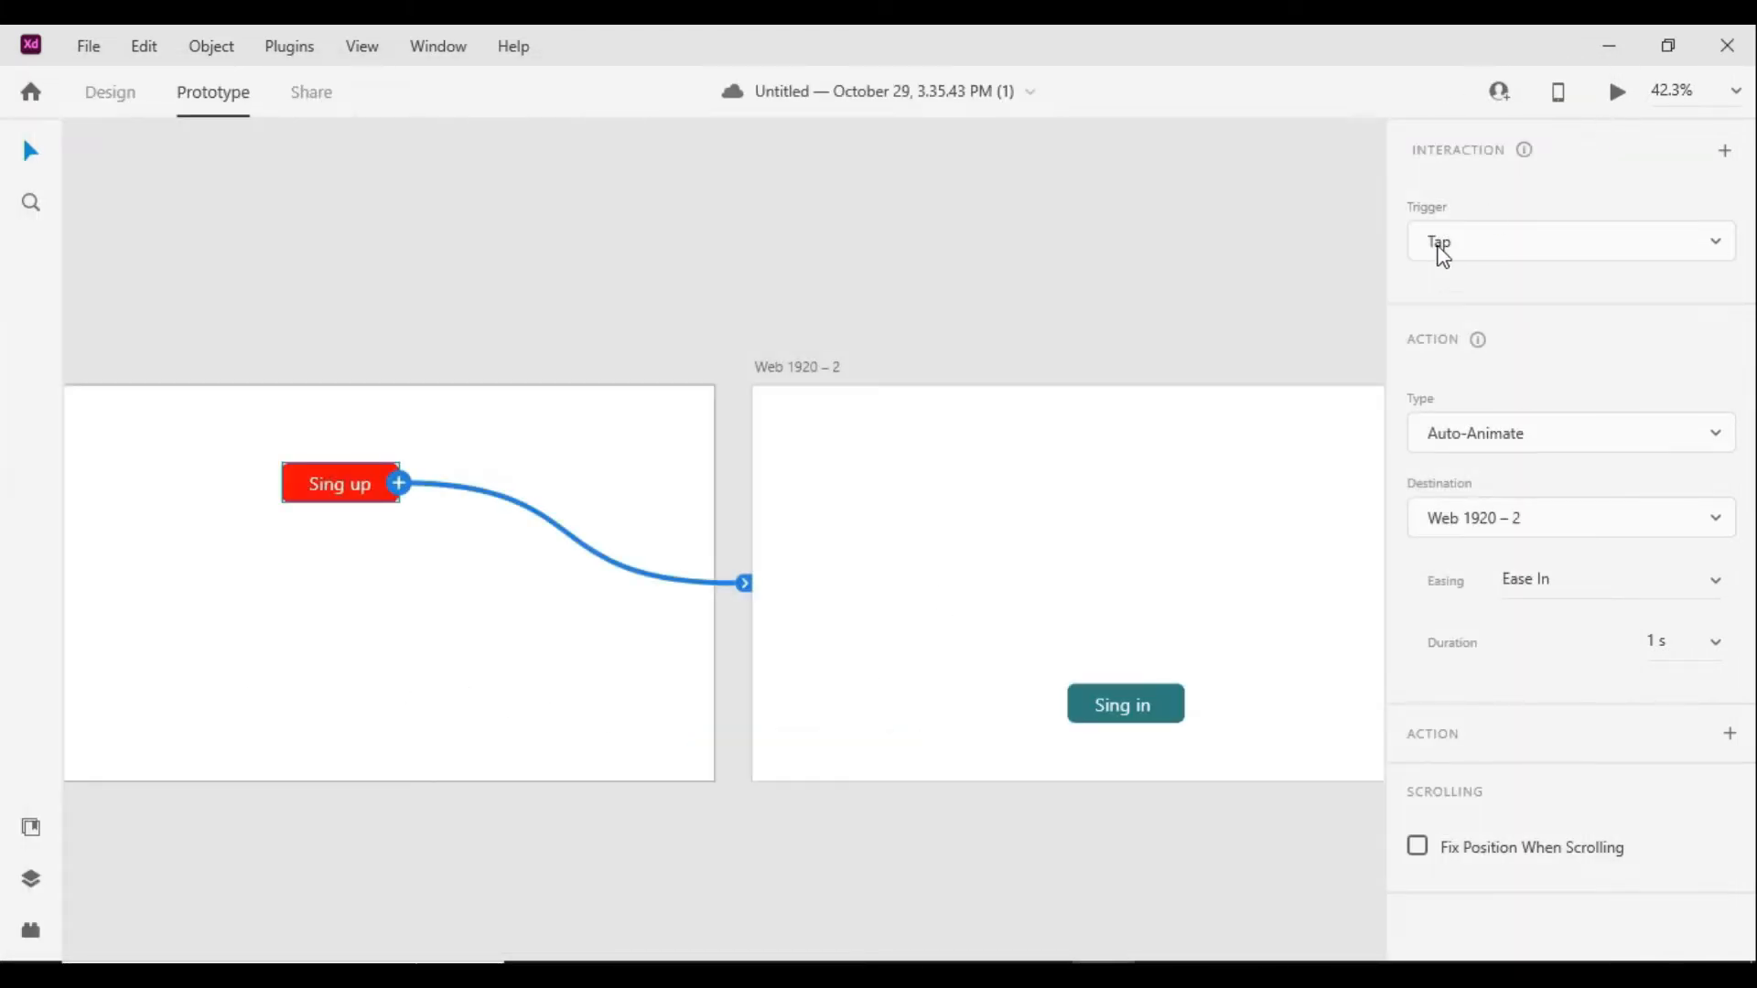
{"action": "key", "text": "ctrl+Return"}
{"action": "left_click", "coordinate": [843, 297]}
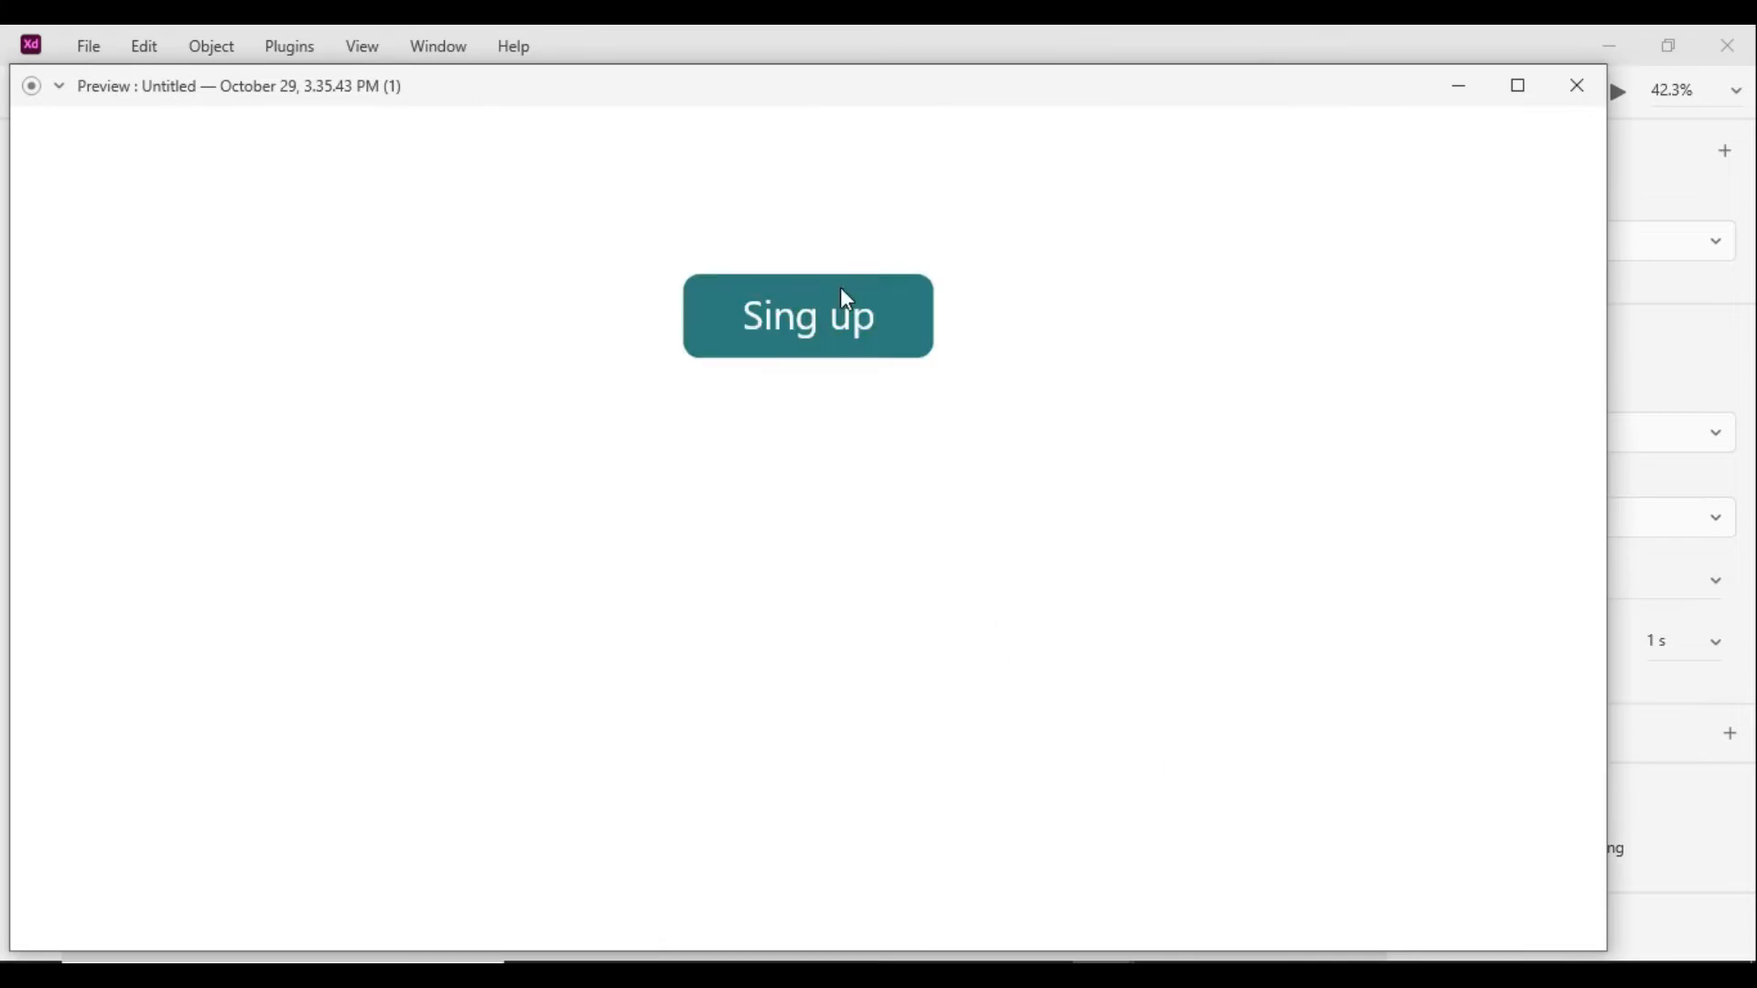
{"action": "left_click", "coordinate": [1580, 85]}
Change the action type of the "Sing up" interaction to Transition and test it in the preview
{"action": "left_click_drag", "start_coordinate": [640, 338], "coordinate": [942, 341]}
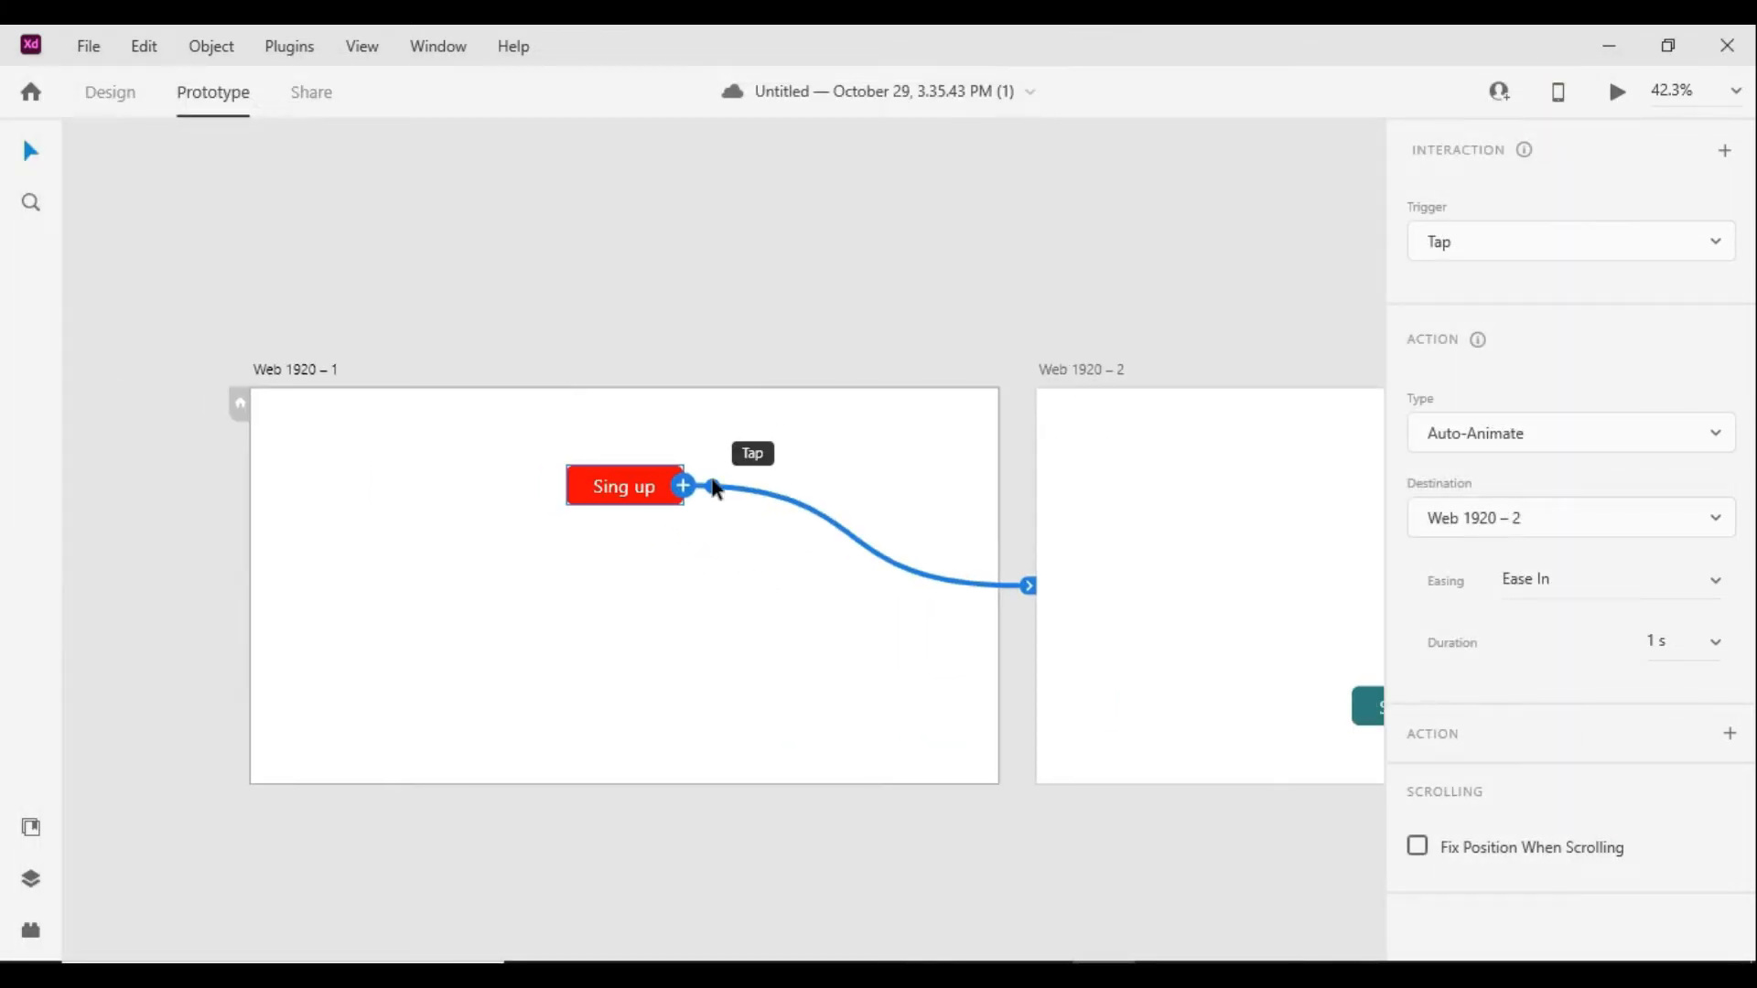
{"action": "left_click", "coordinate": [1688, 443]}
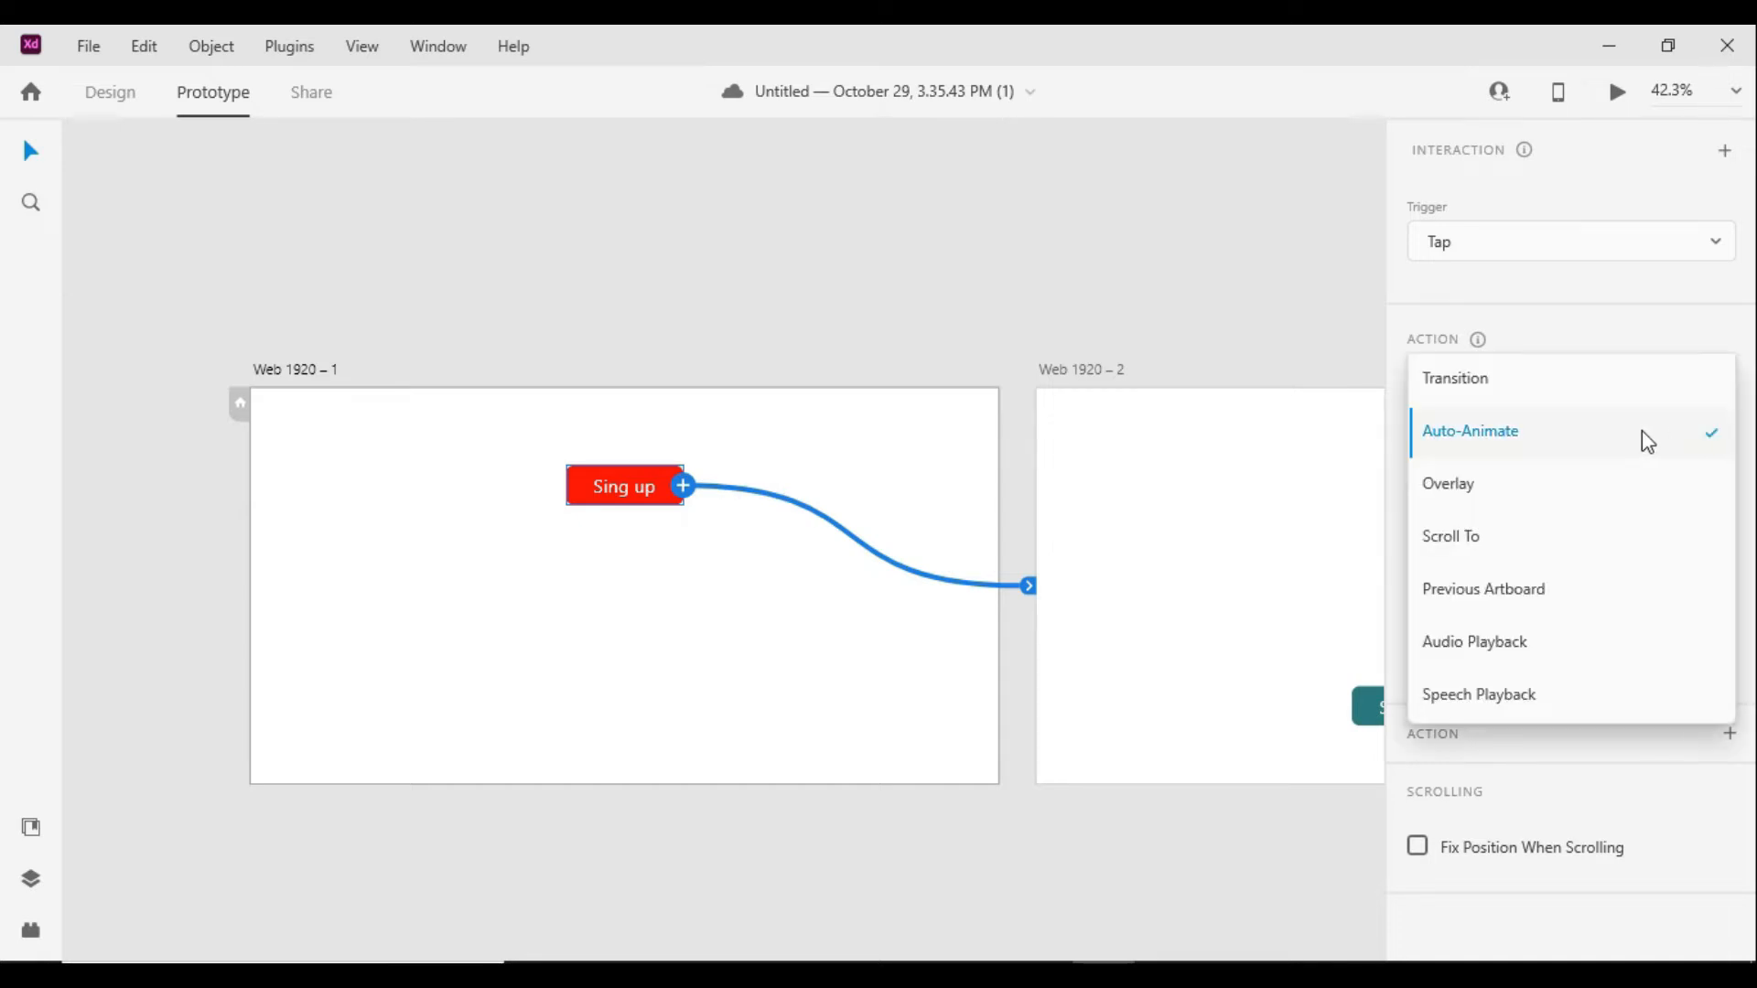
{"action": "left_click", "coordinate": [1555, 379]}
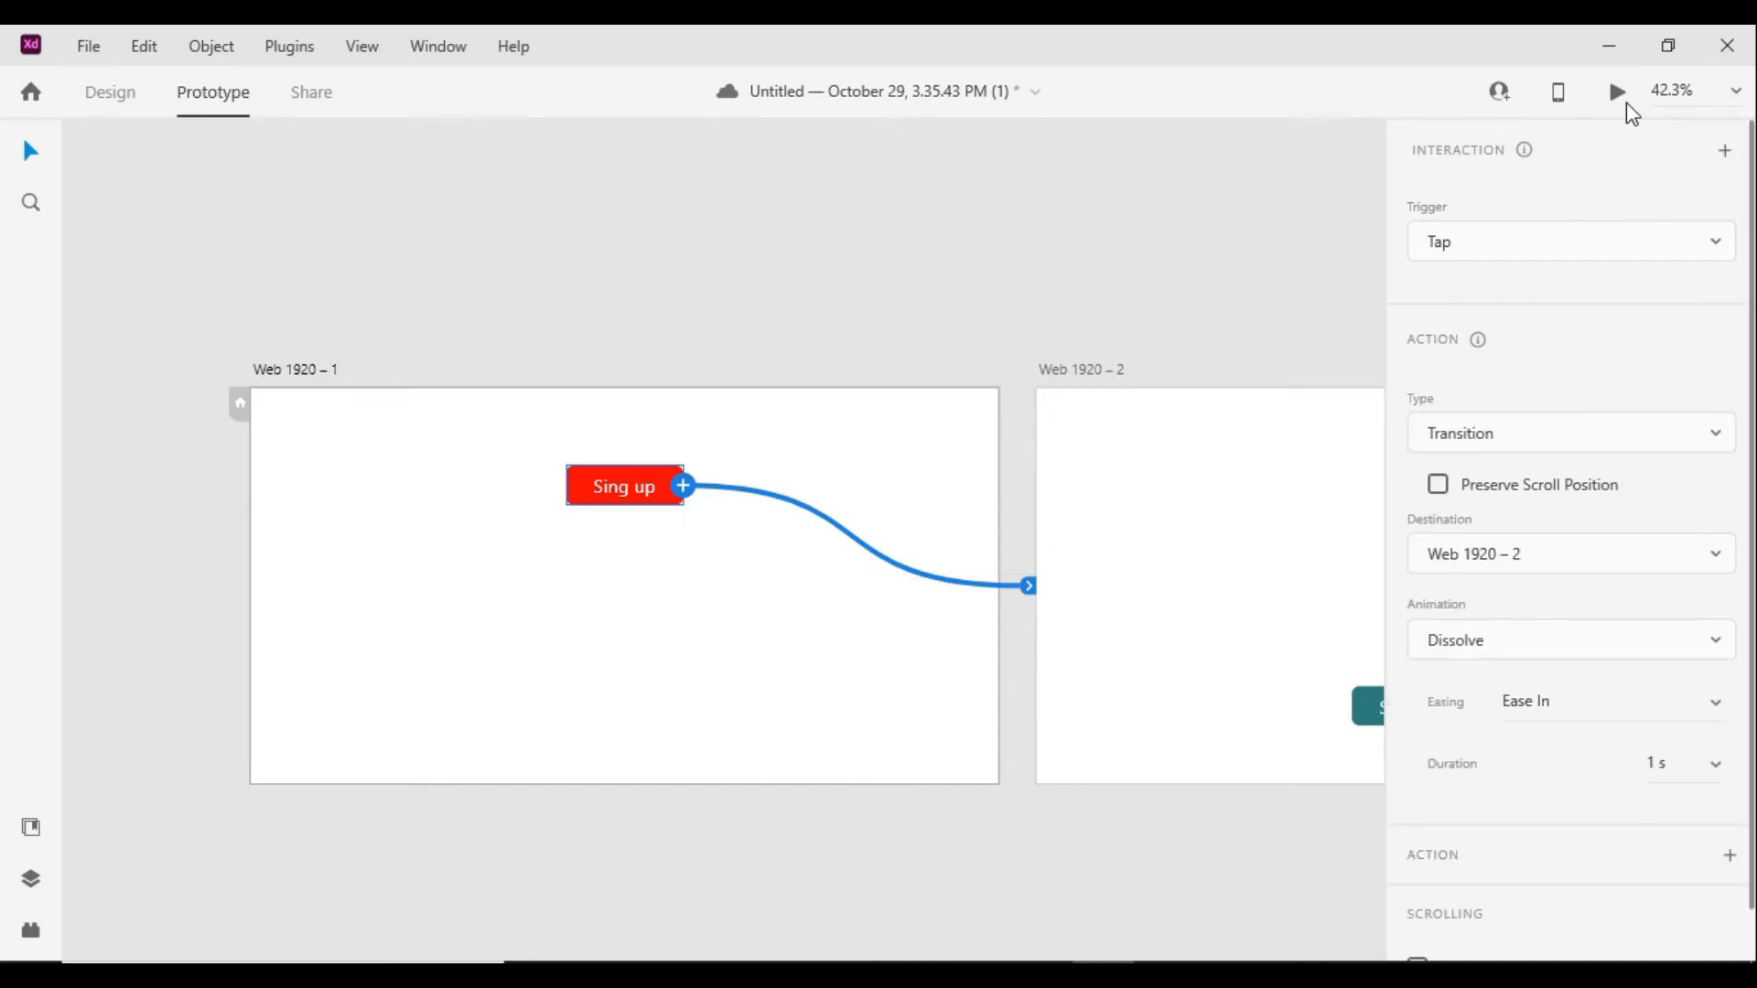
{"action": "left_click", "coordinate": [1621, 99]}
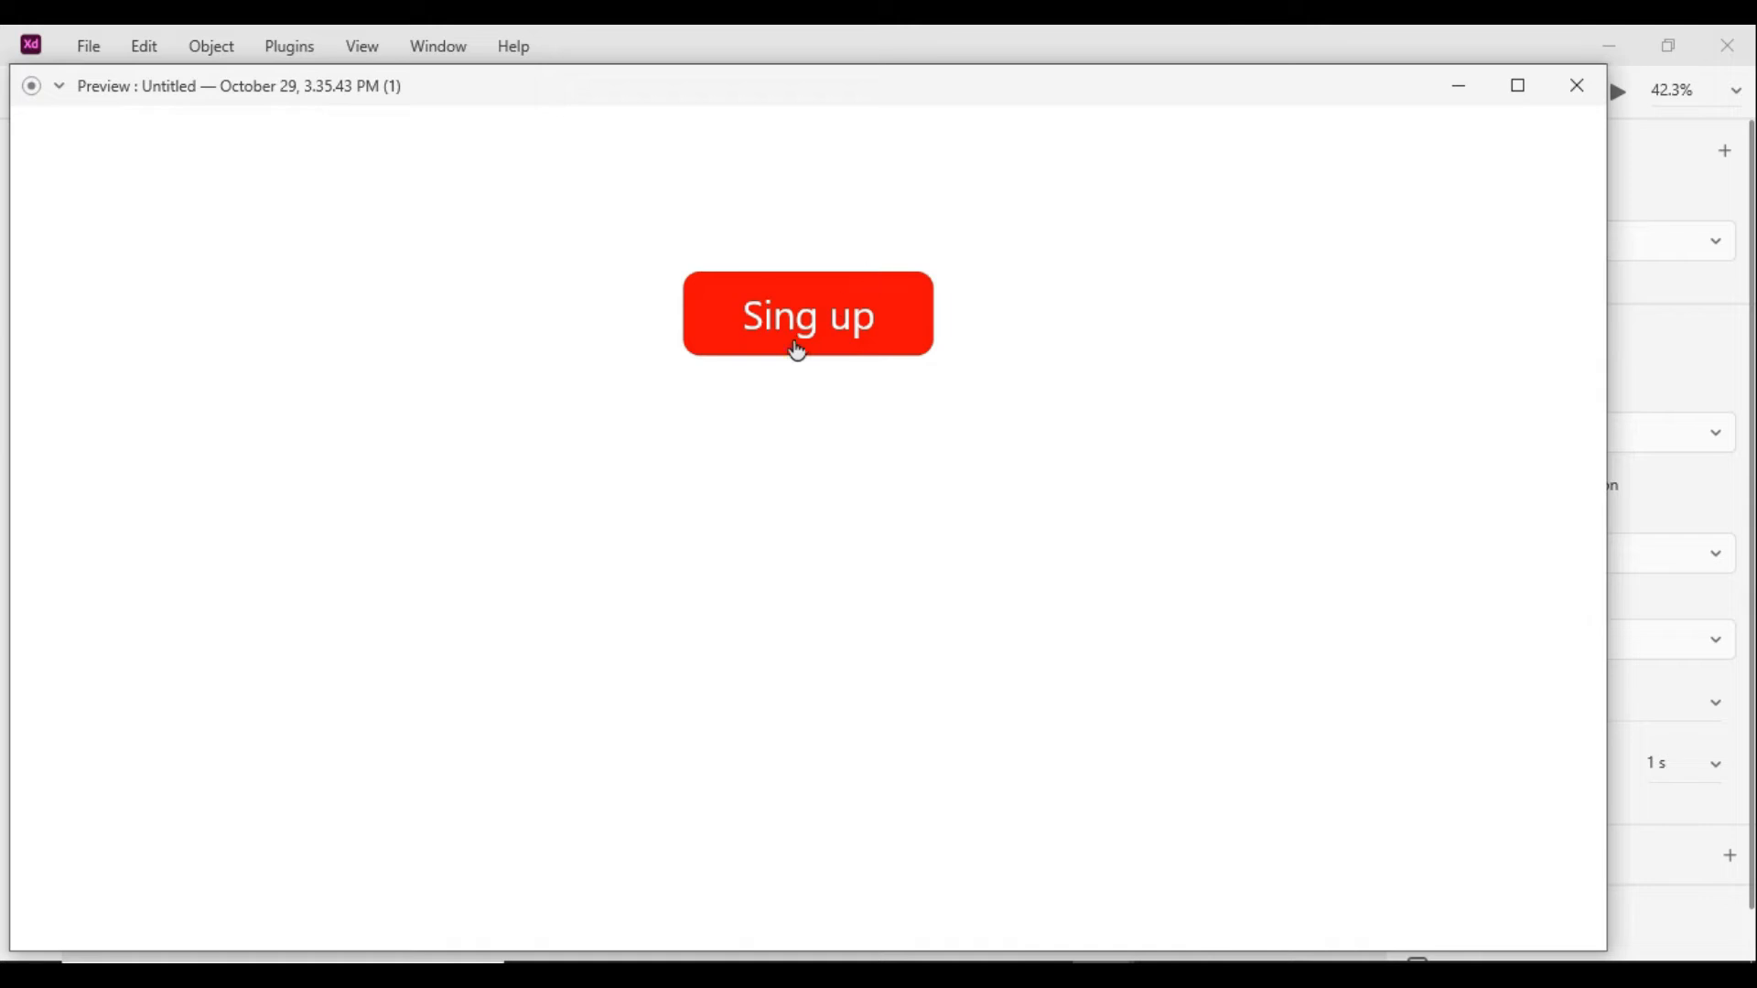
{"action": "left_click", "coordinate": [799, 342]}
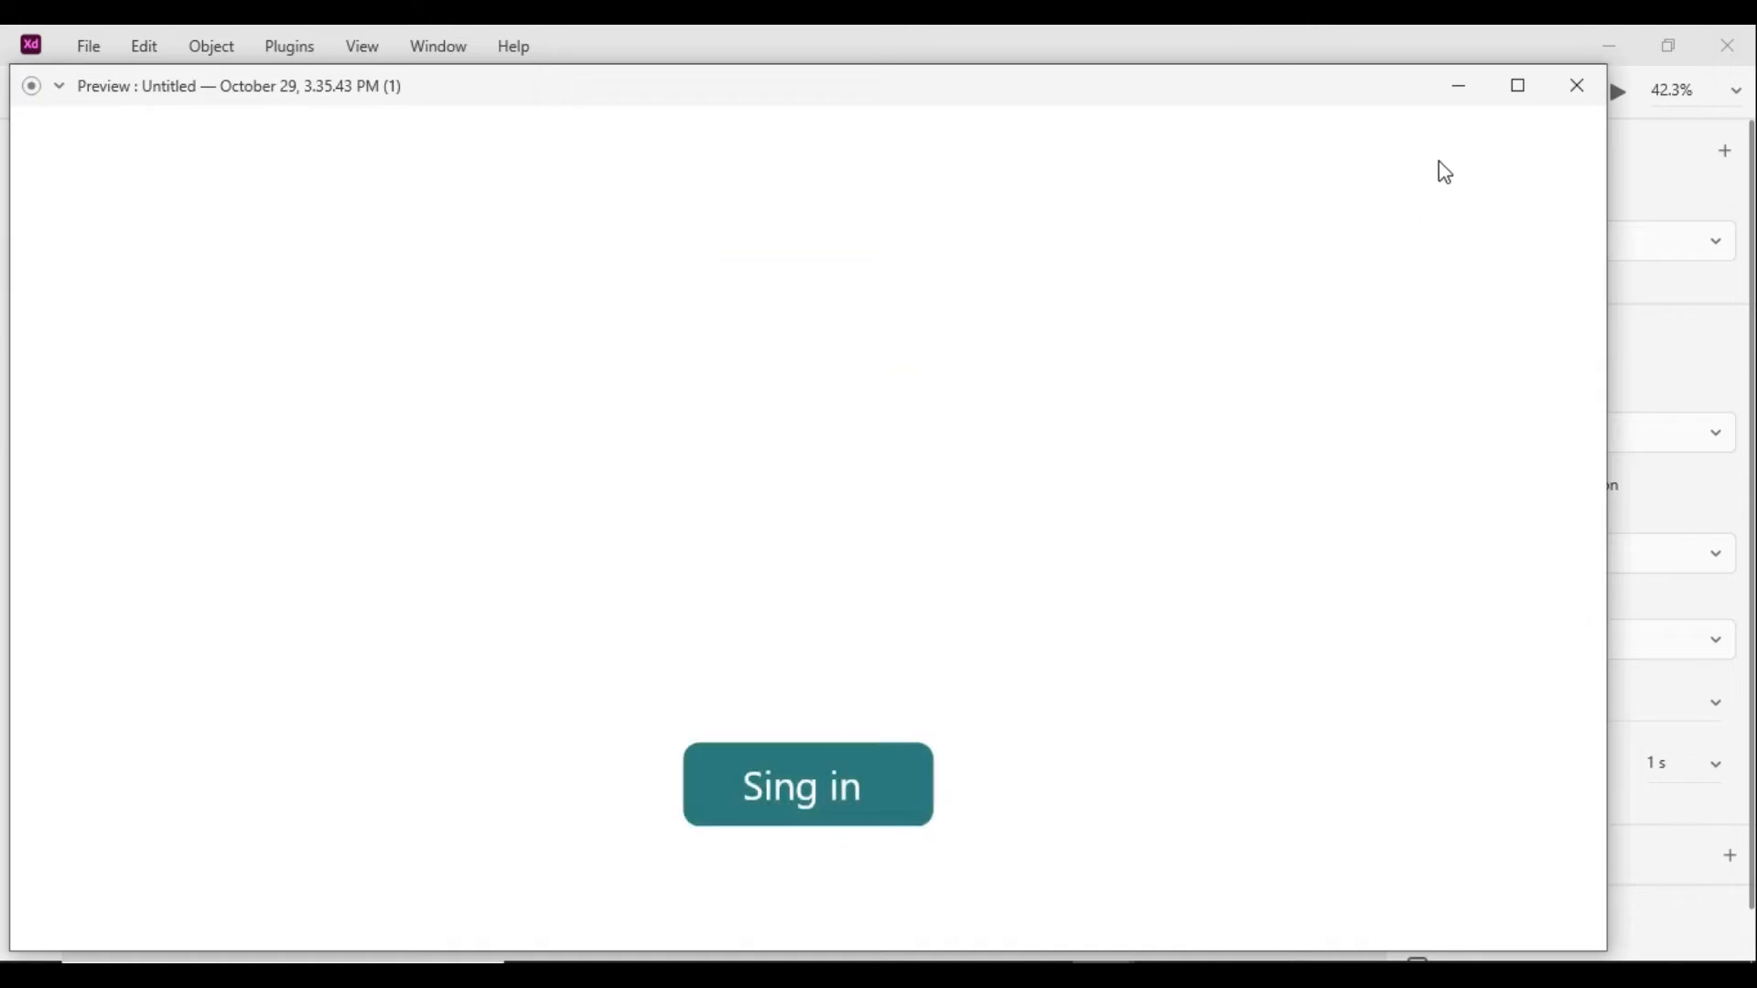
{"action": "left_click", "coordinate": [1577, 86]}
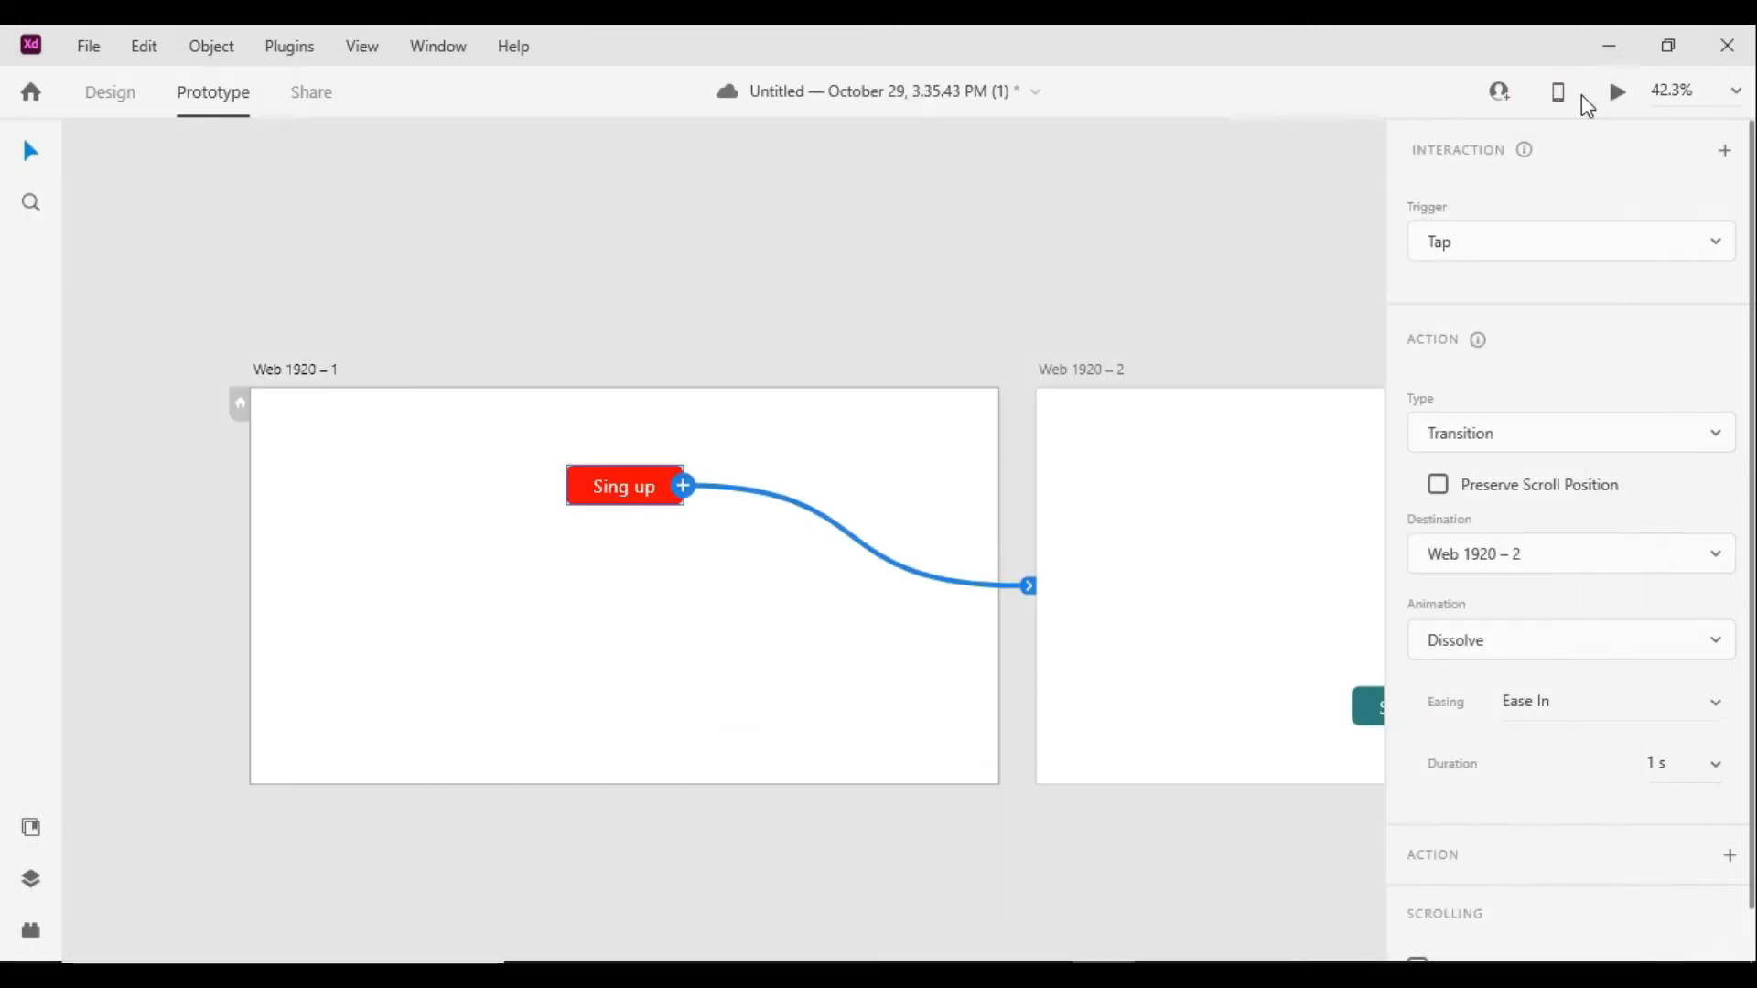
Change the action type of the "Sing up" interaction to Overlay and test it in the preview
{"action": "left_click", "coordinate": [1663, 433]}
{"action": "left_click", "coordinate": [1553, 482]}
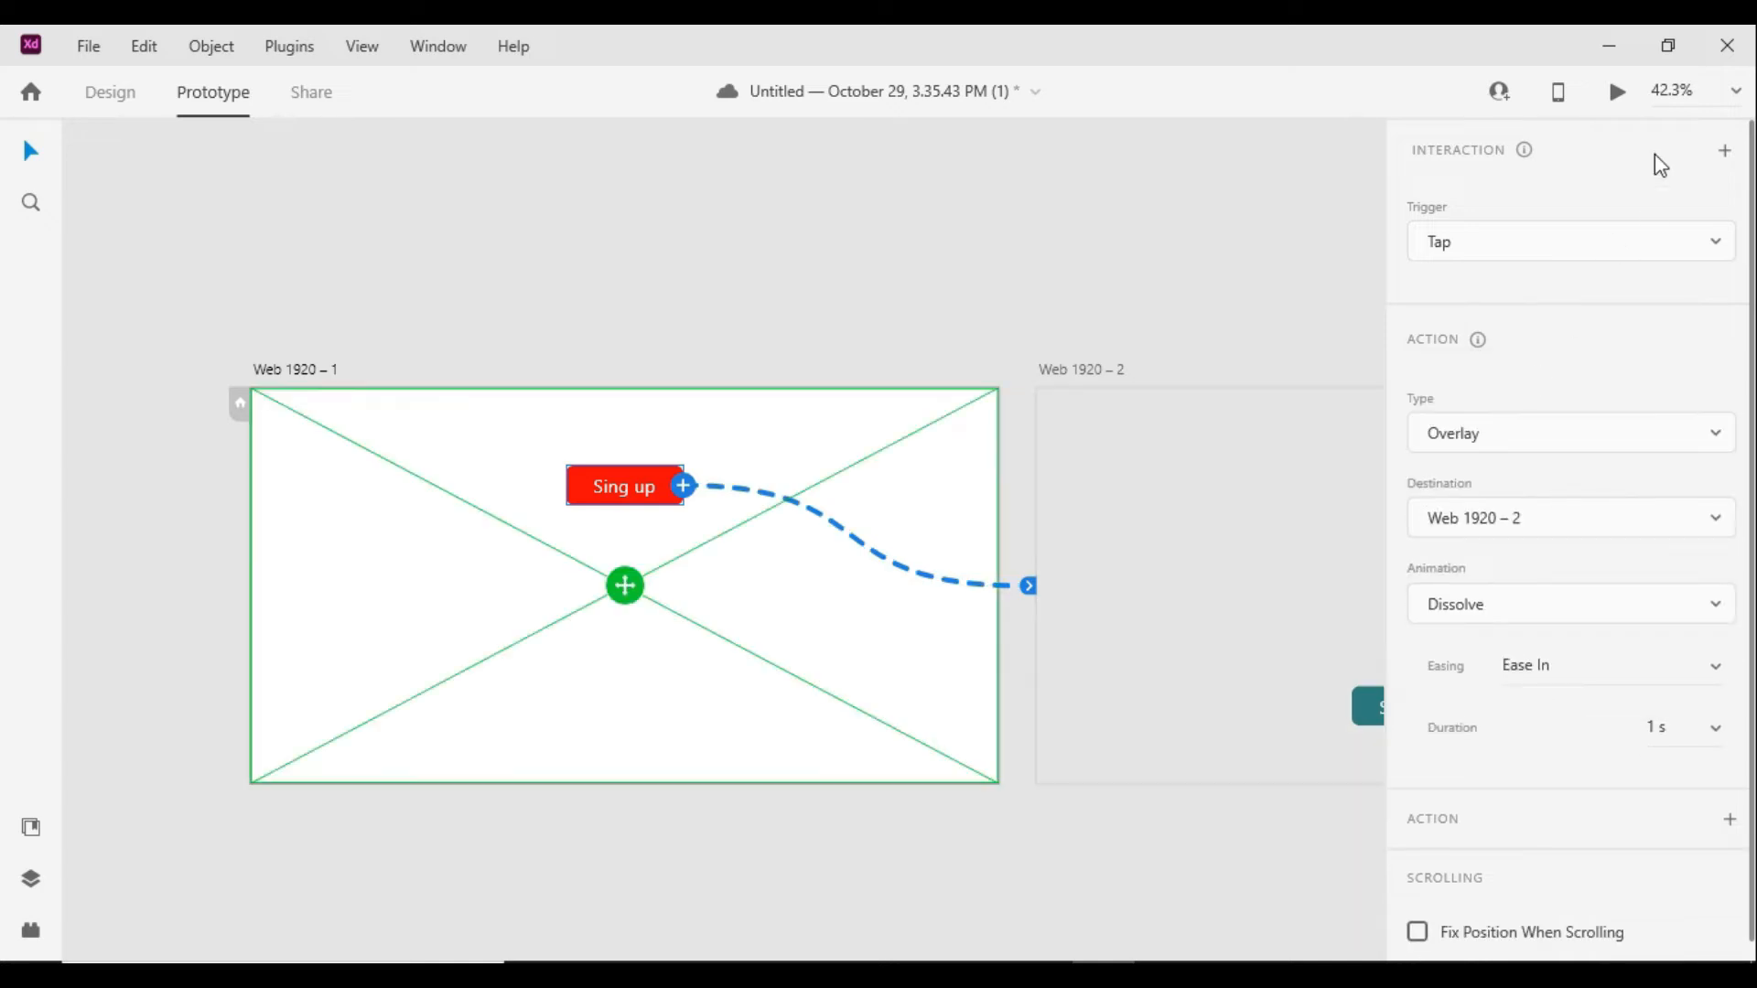
{"action": "left_click", "coordinate": [1622, 101]}
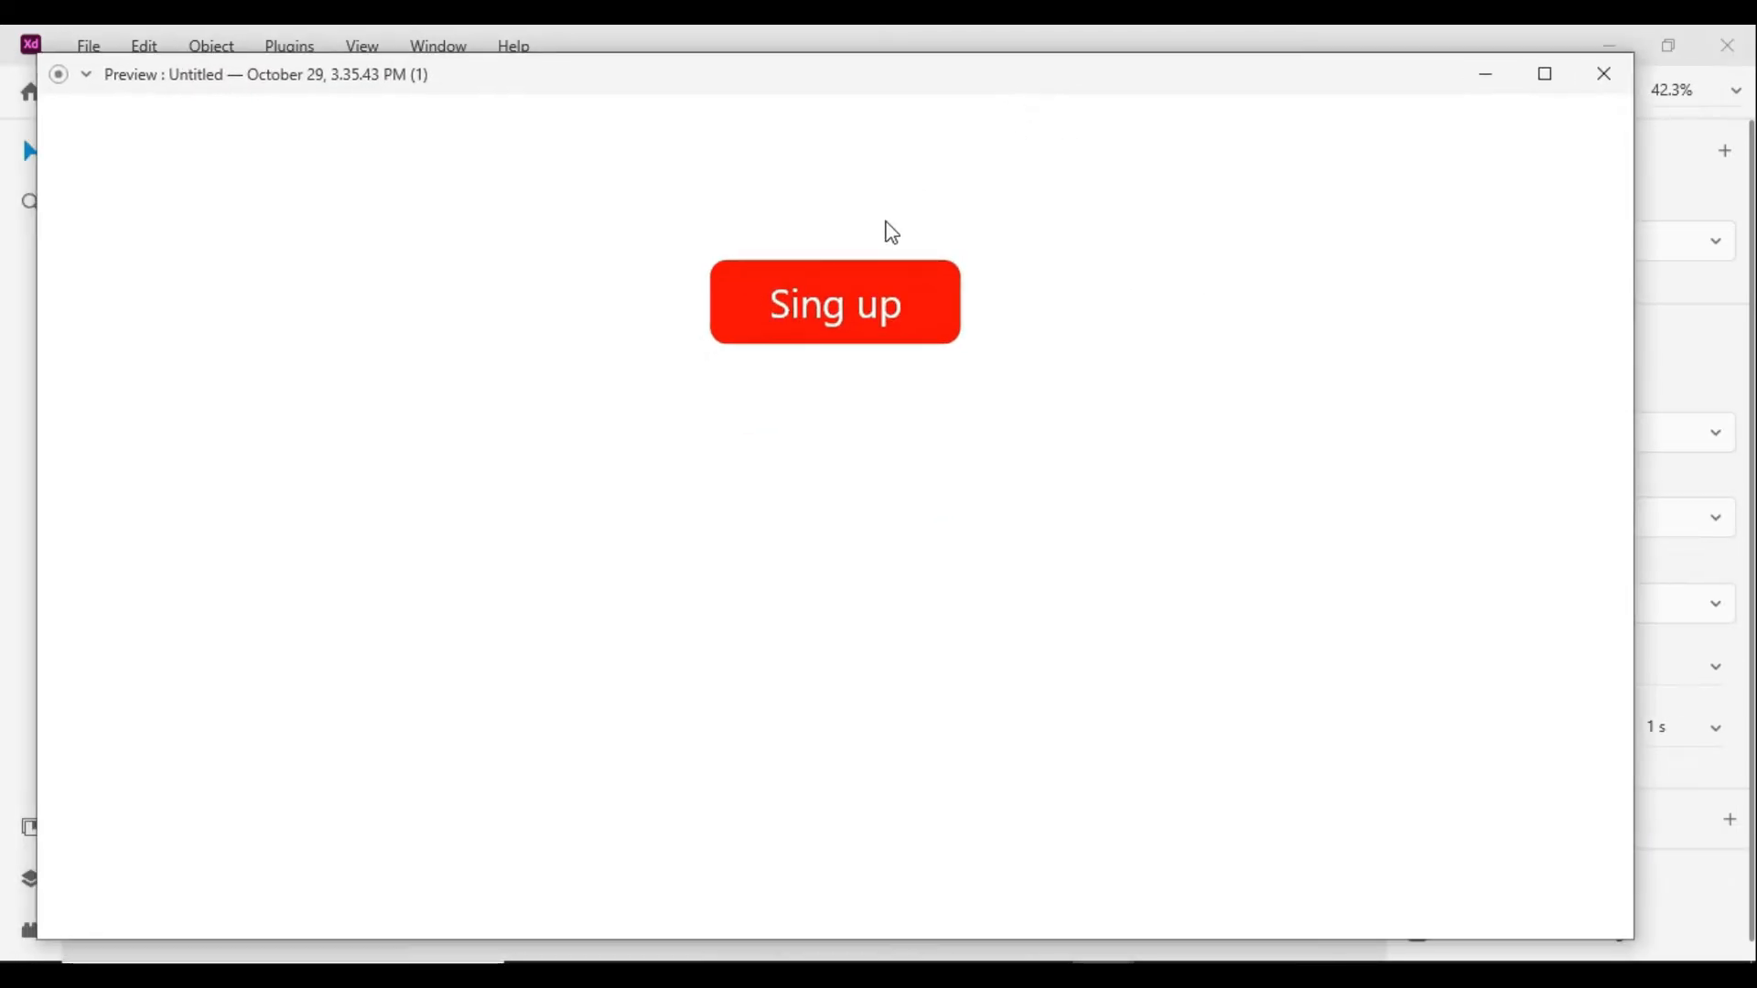
{"action": "left_click", "coordinate": [926, 343]}
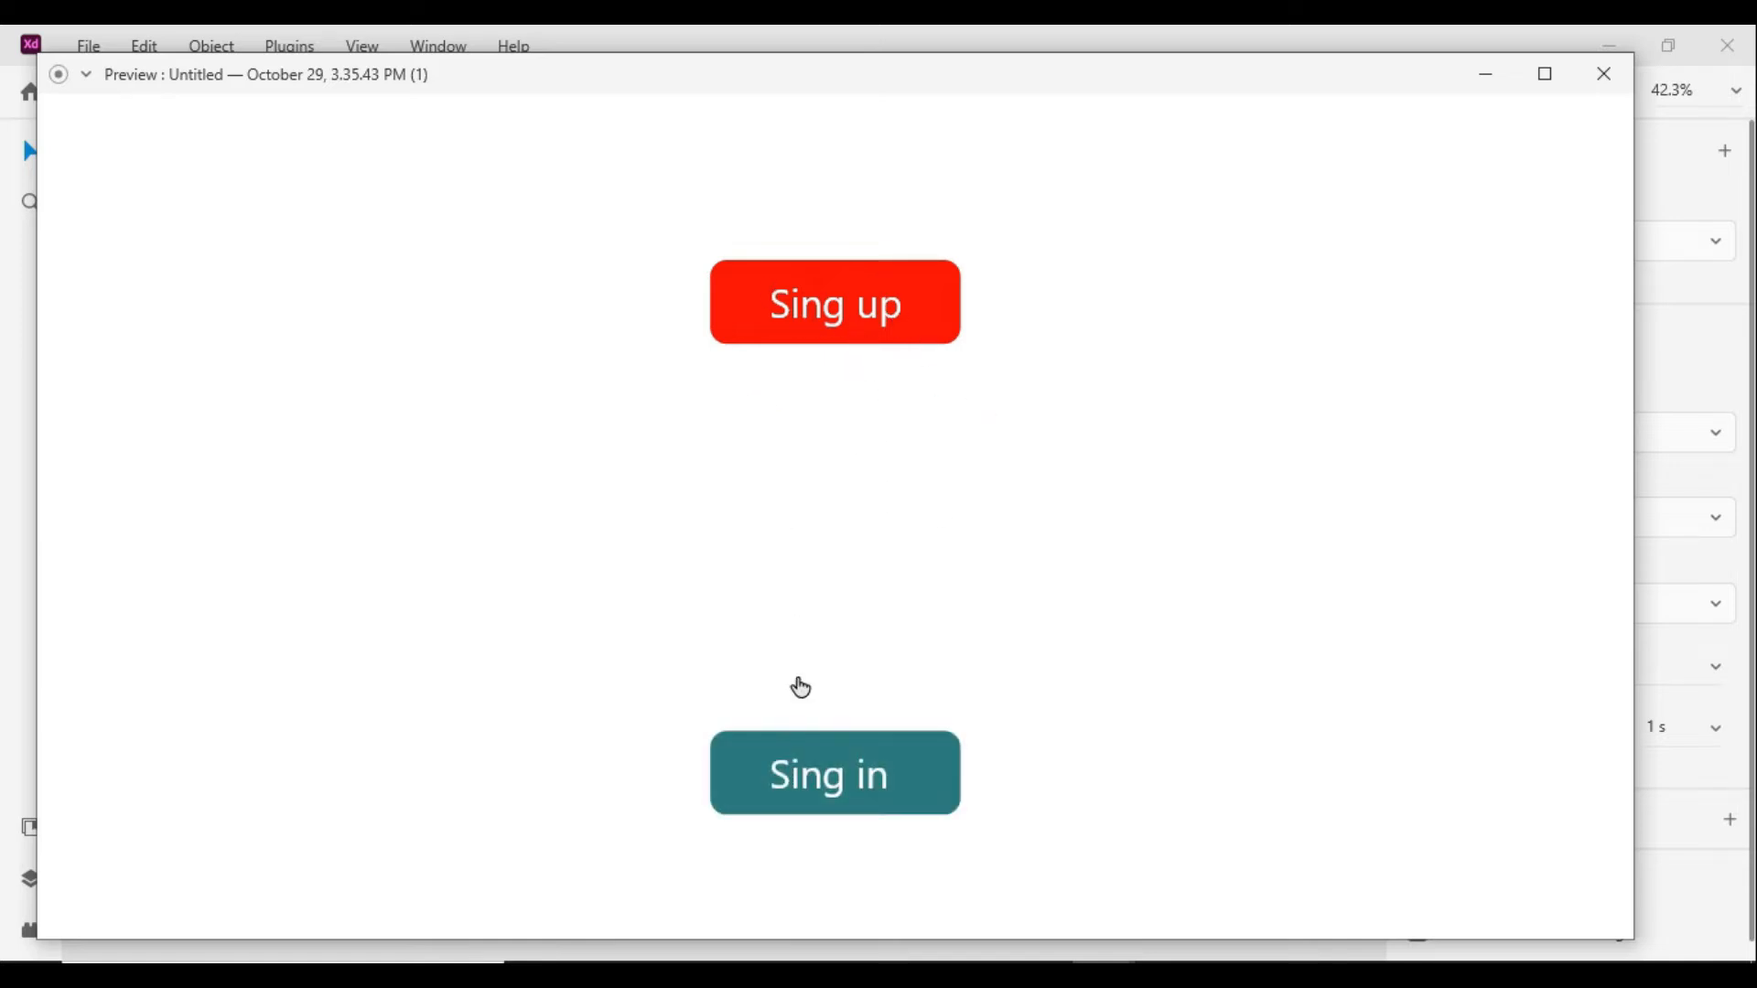
{"action": "left_click", "coordinate": [890, 301]}
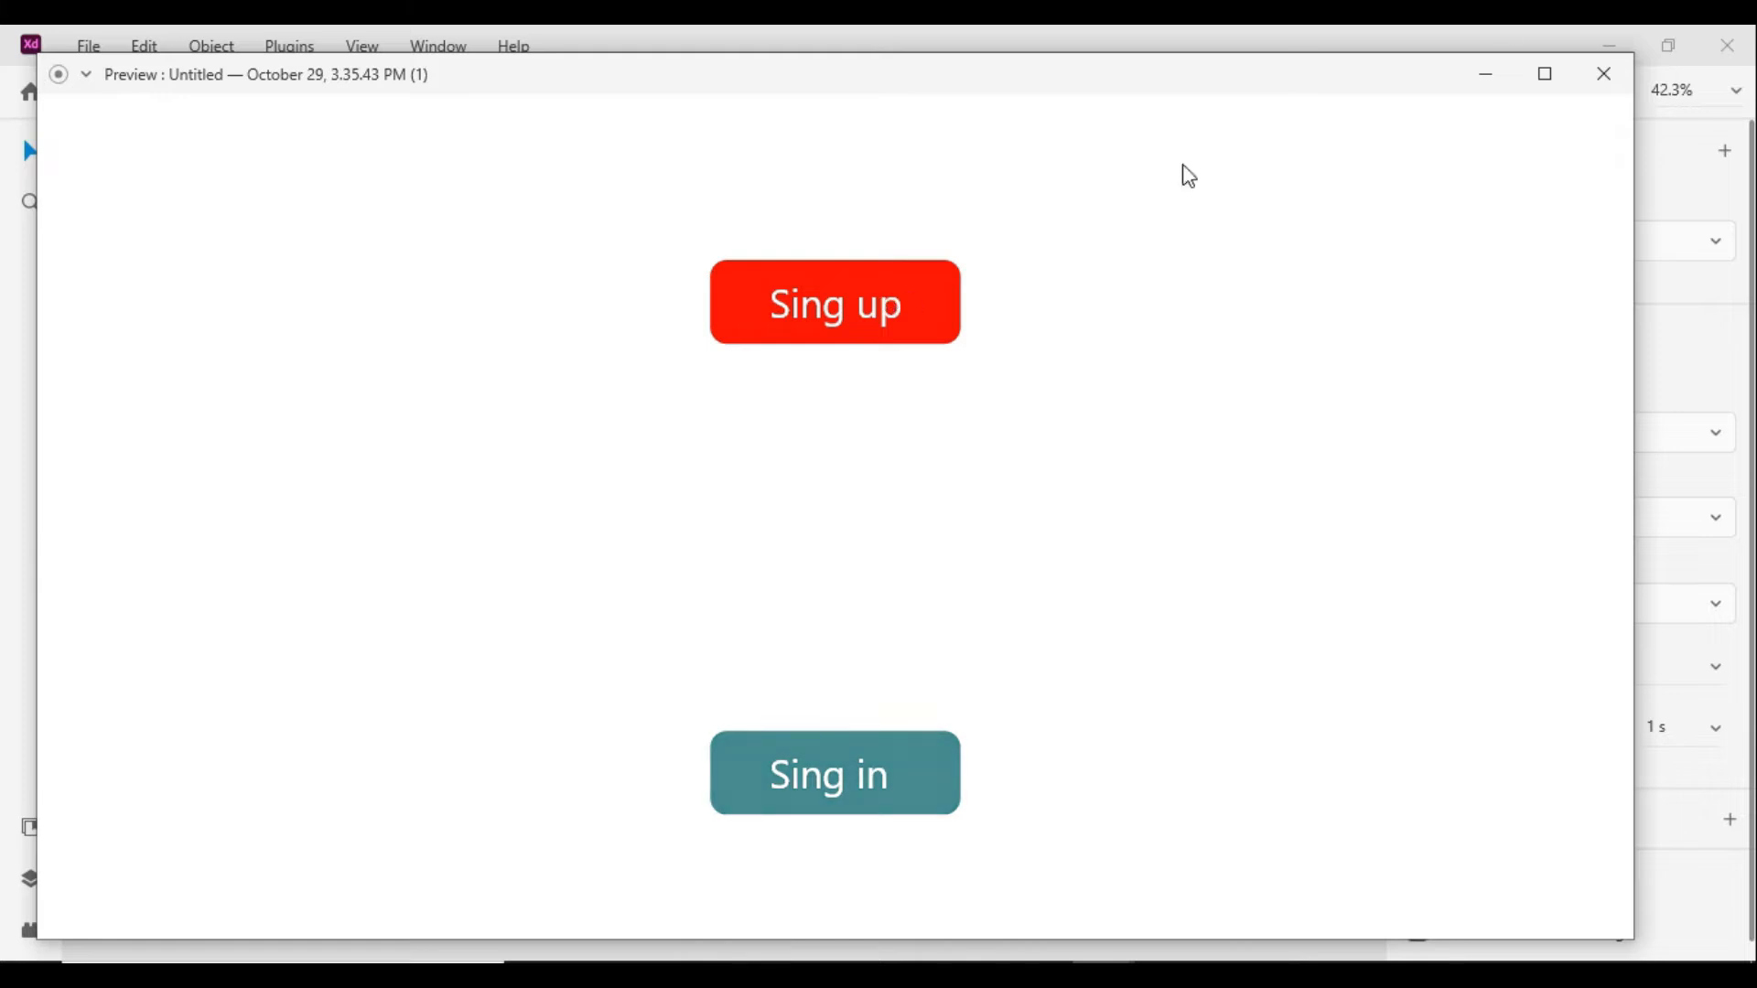
{"action": "left_click", "coordinate": [1604, 73]}
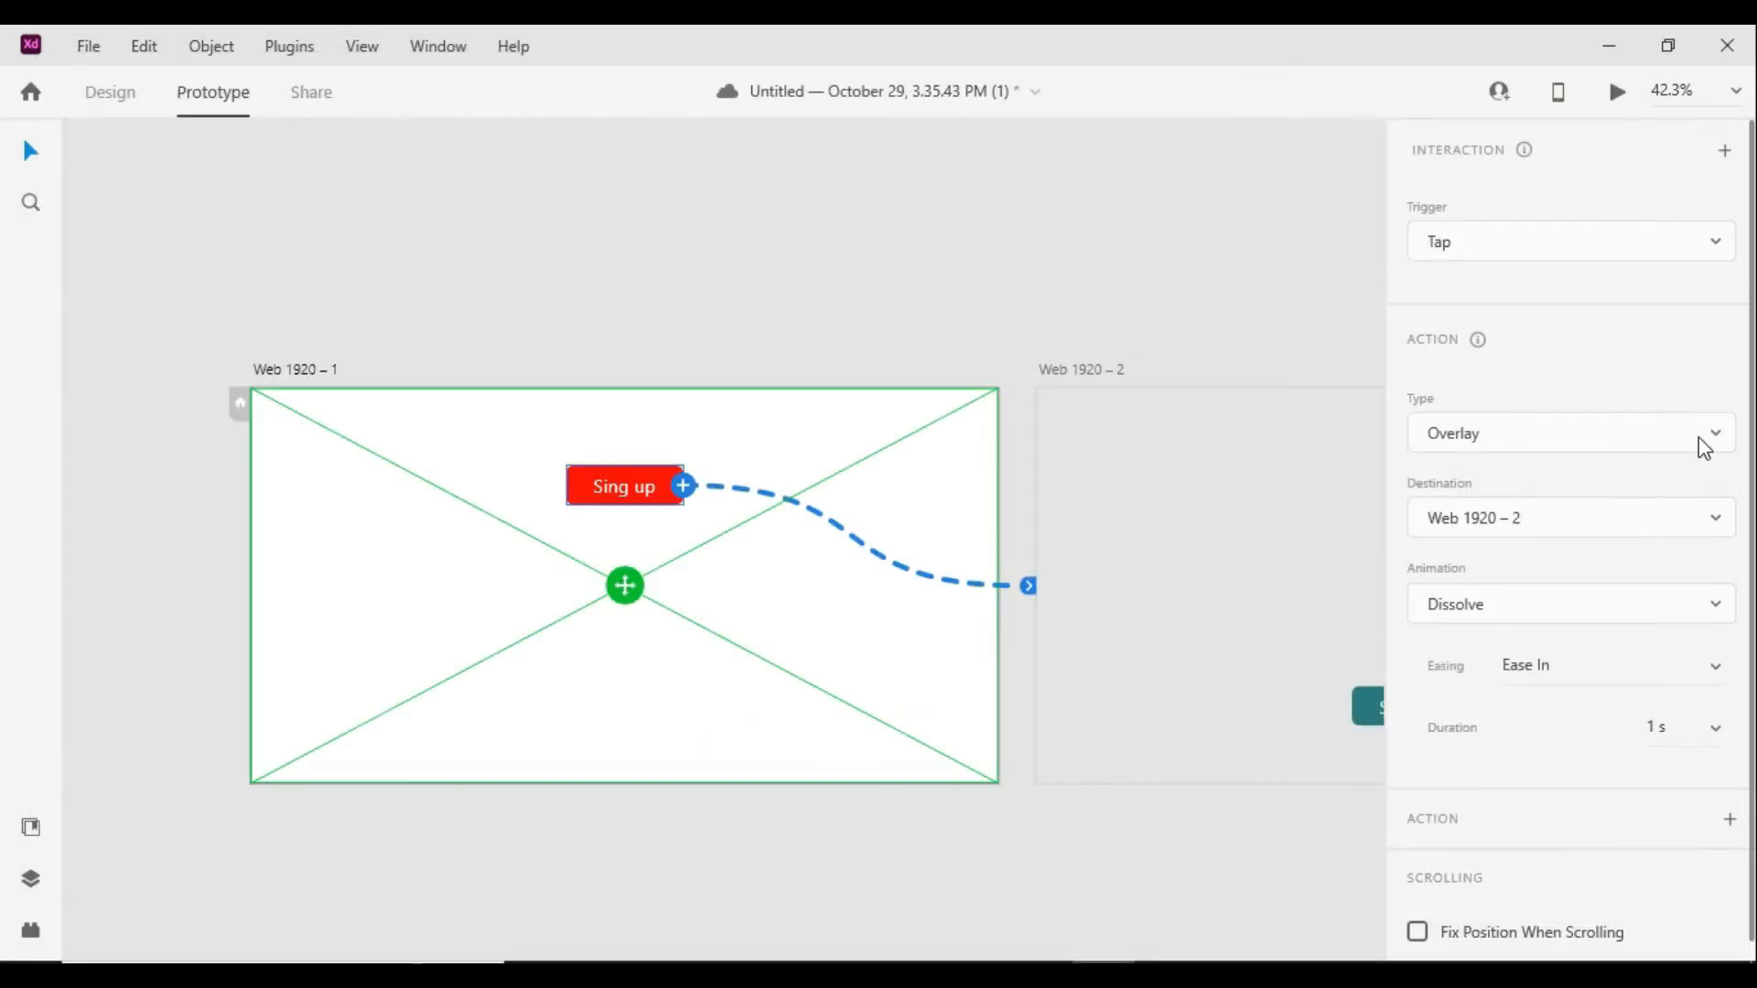
Set the action type of the "Sing up" interaction to Auto-Animate with a duration of 2 s
{"action": "left_click", "coordinate": [1698, 438]}
{"action": "left_click", "coordinate": [1601, 384]}
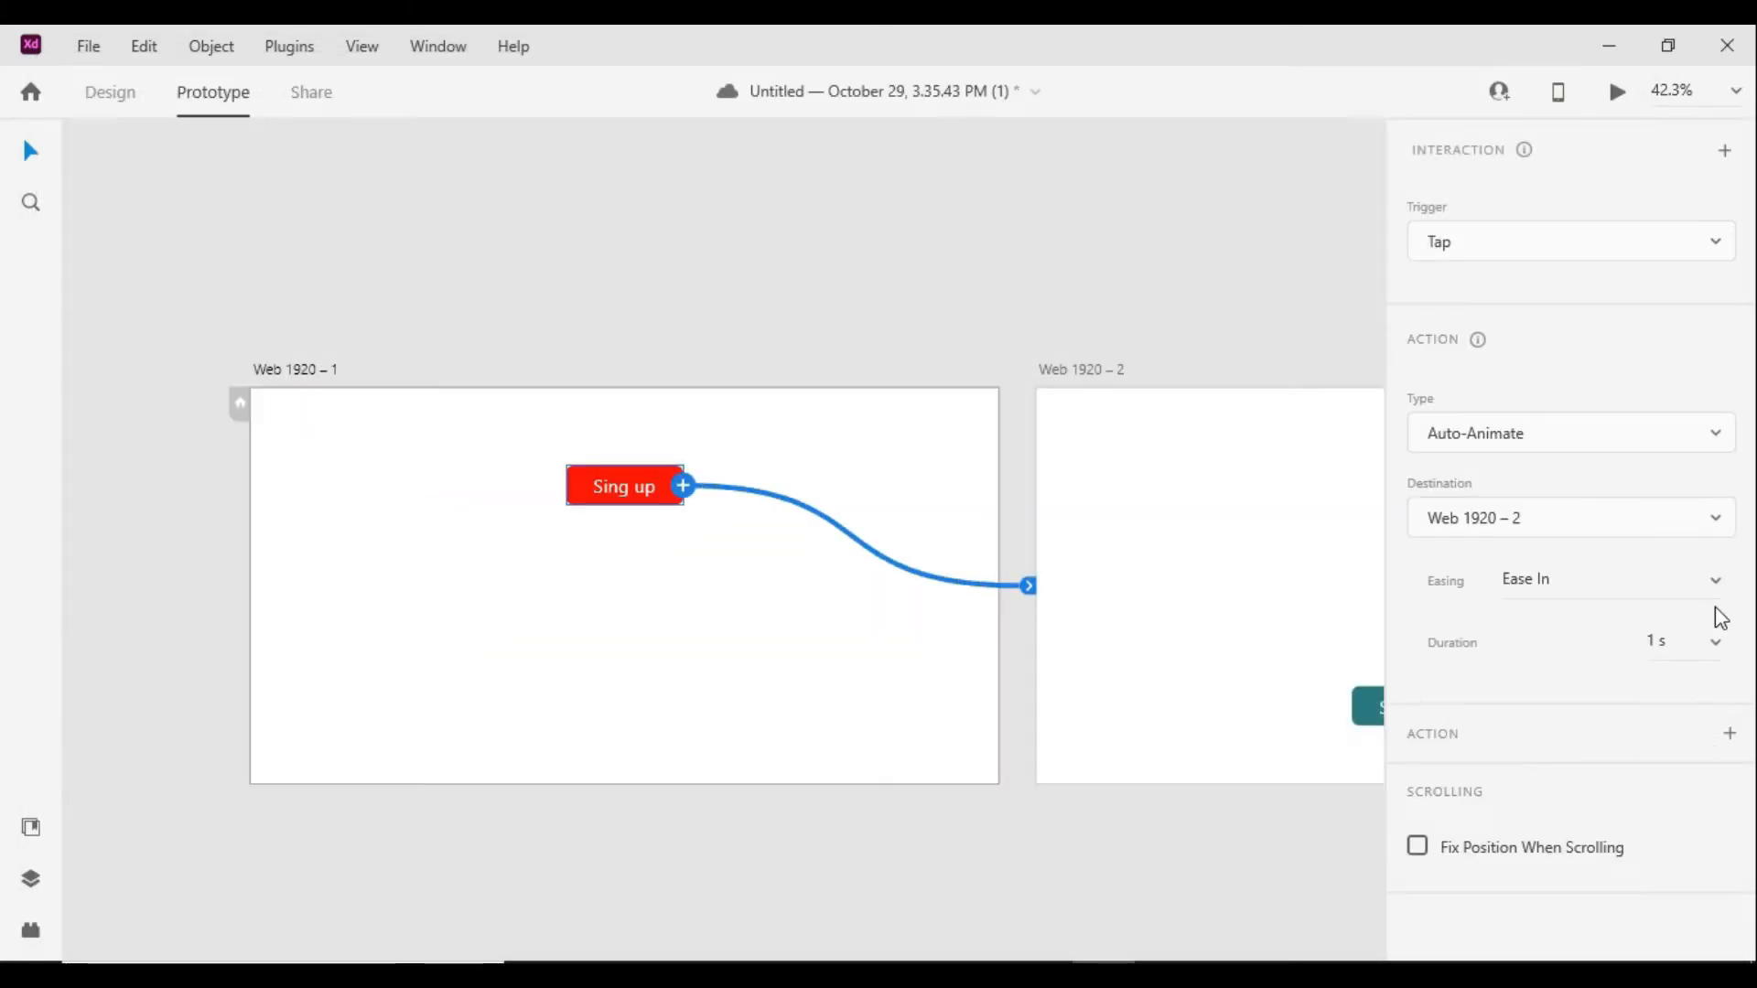
{"action": "left_click", "coordinate": [1651, 641]}
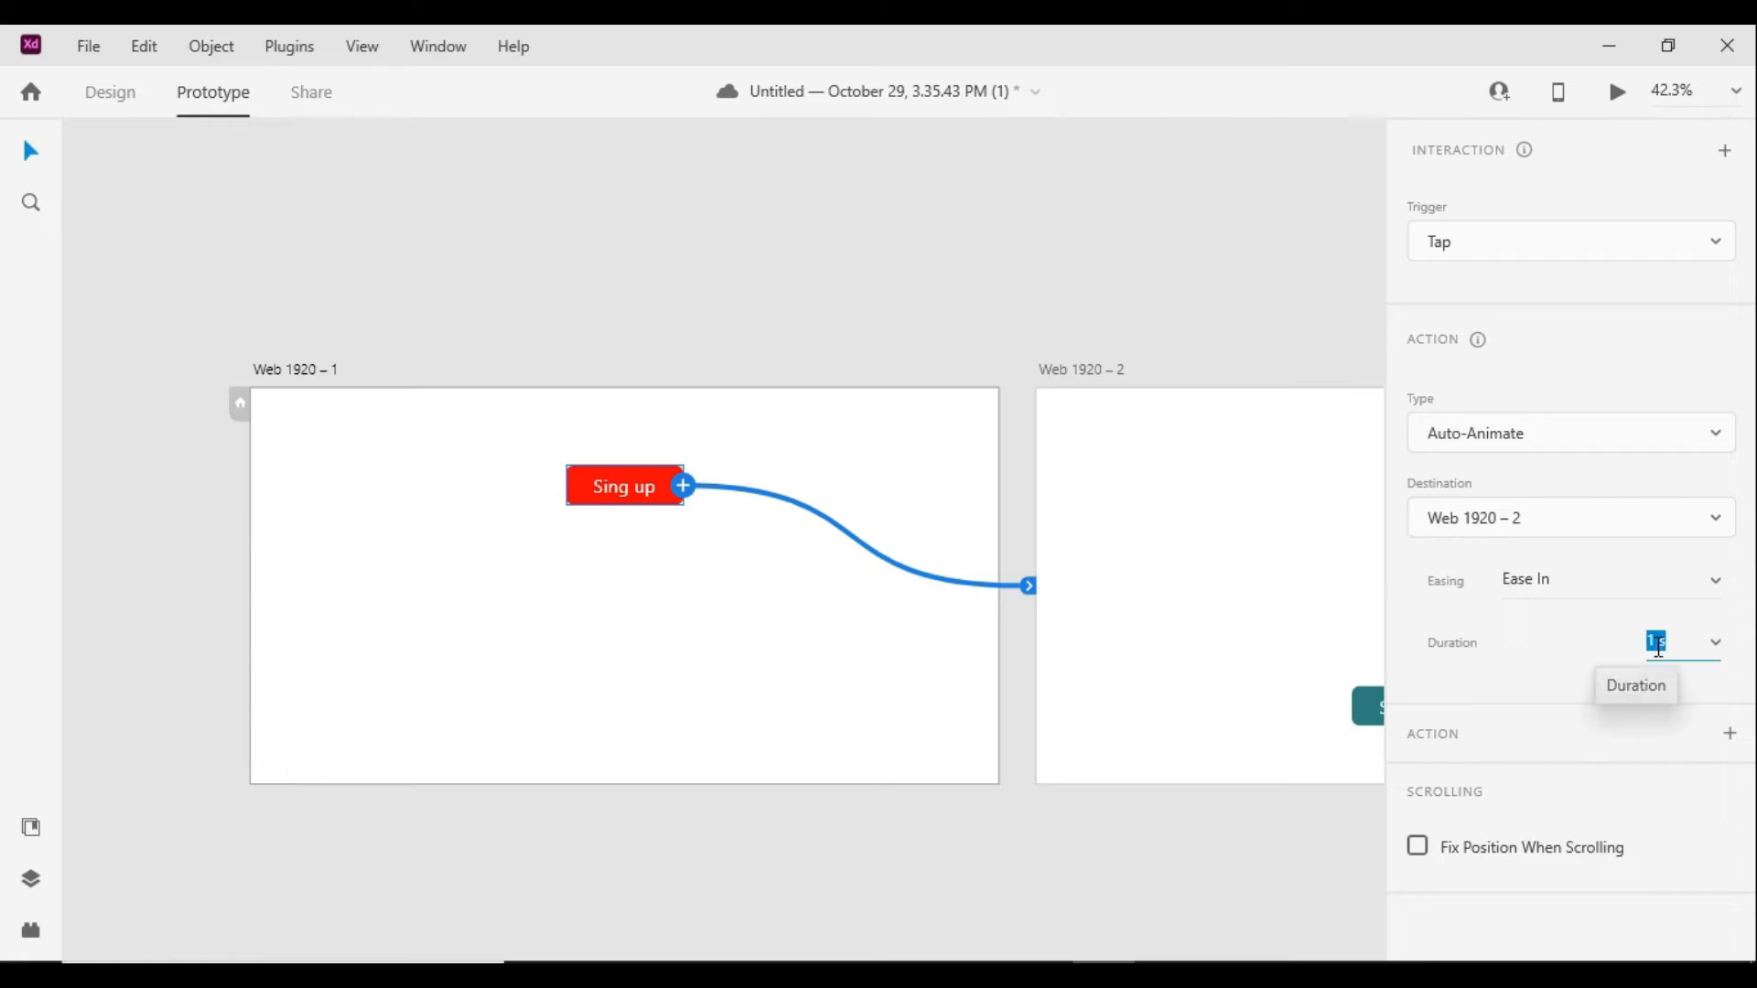
{"action": "type", "text": "2"}
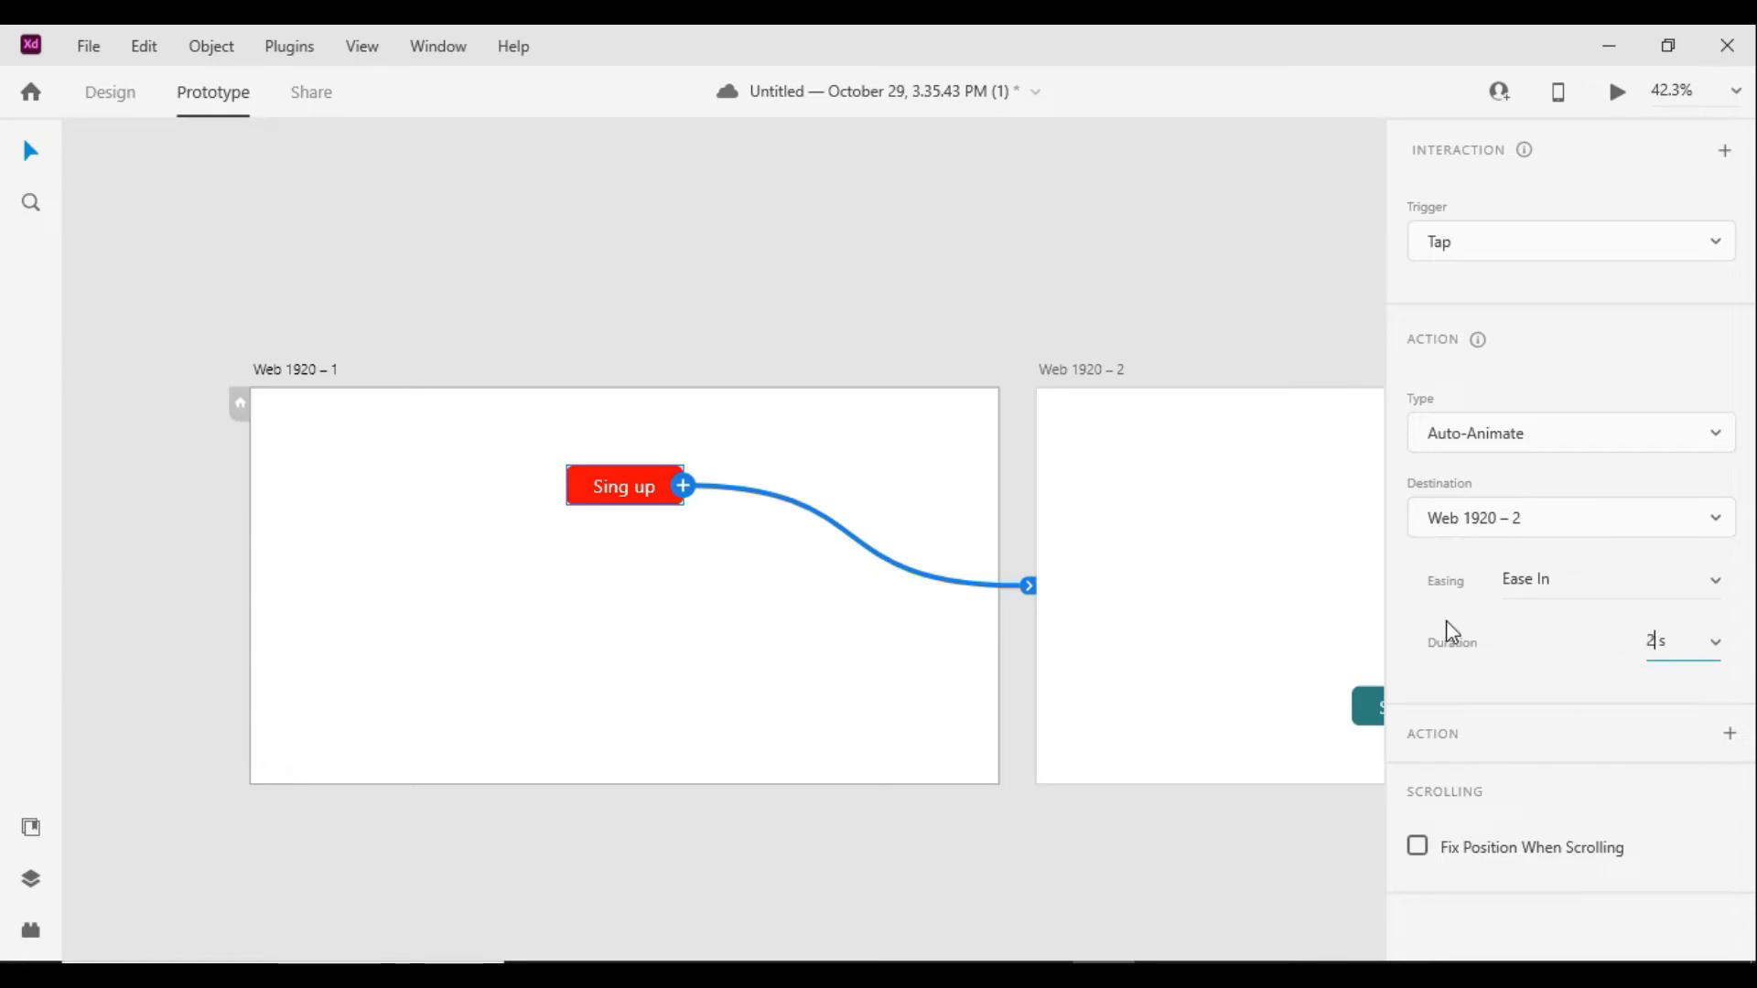
{"action": "left_click", "coordinate": [1175, 709]}
Set the easing of the "Sing up" button's Auto-Animate interaction to Bounce
{"action": "left_click", "coordinate": [671, 497]}
{"action": "left_click", "coordinate": [1713, 584]}
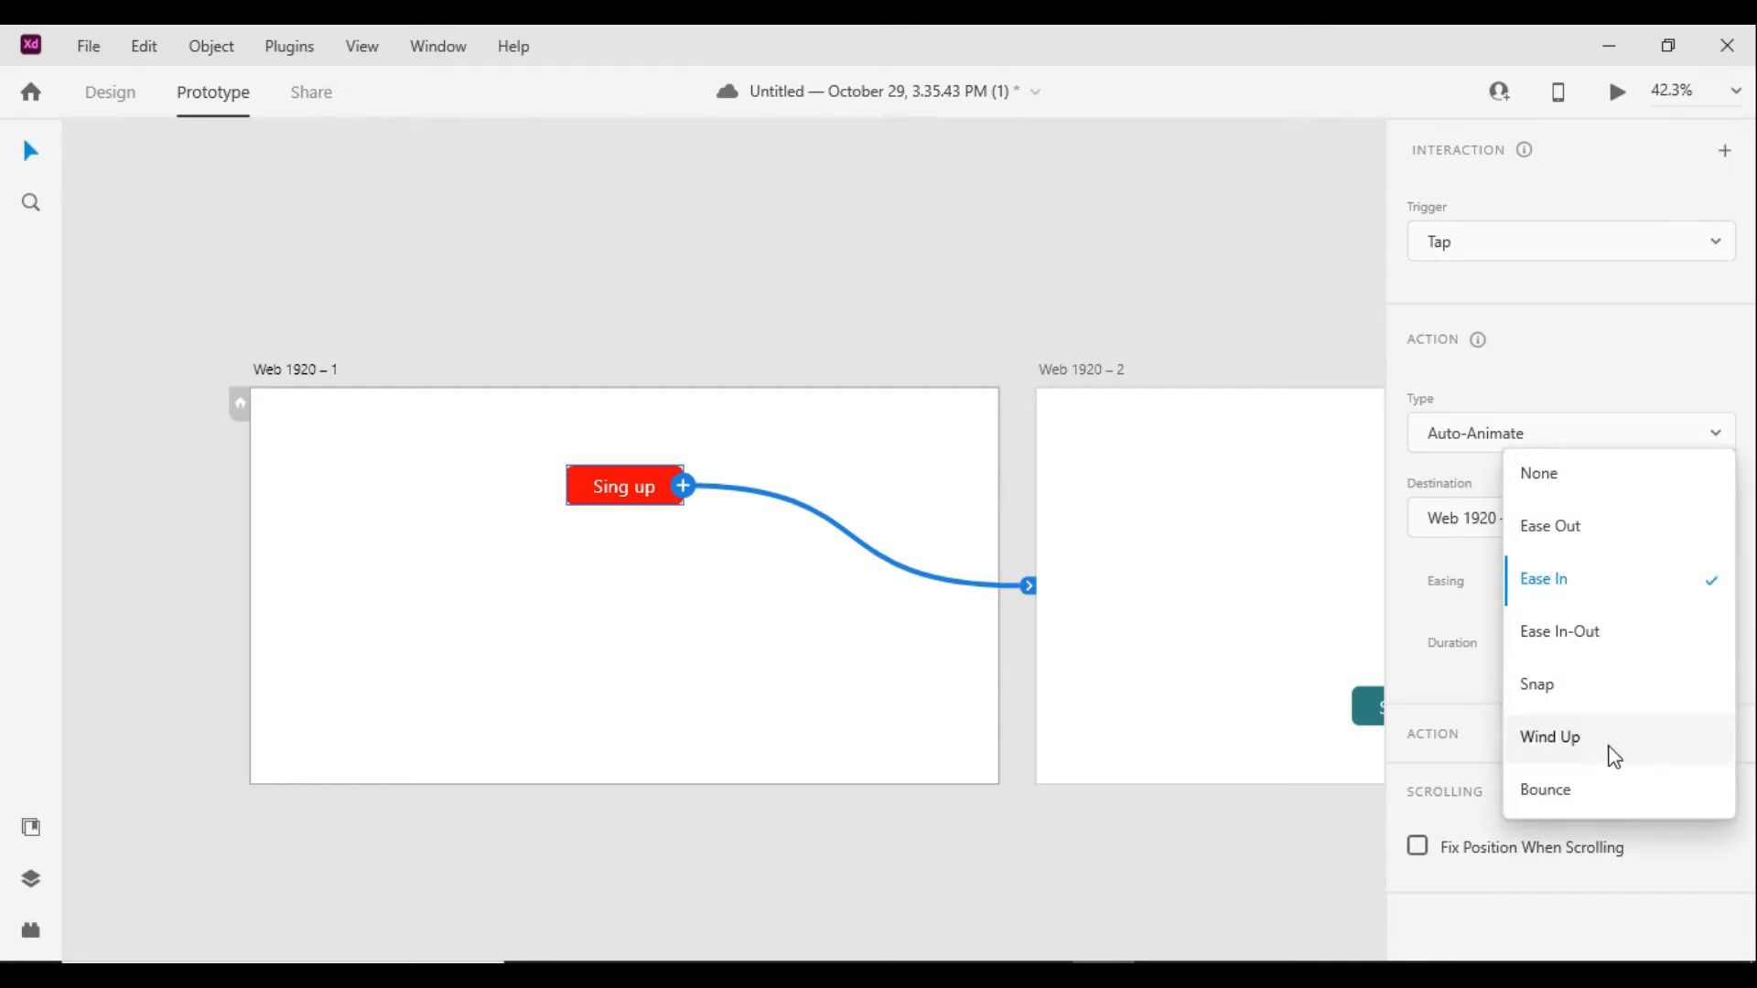
{"action": "left_click", "coordinate": [1588, 792]}
{"action": "left_click", "coordinate": [1695, 593]}
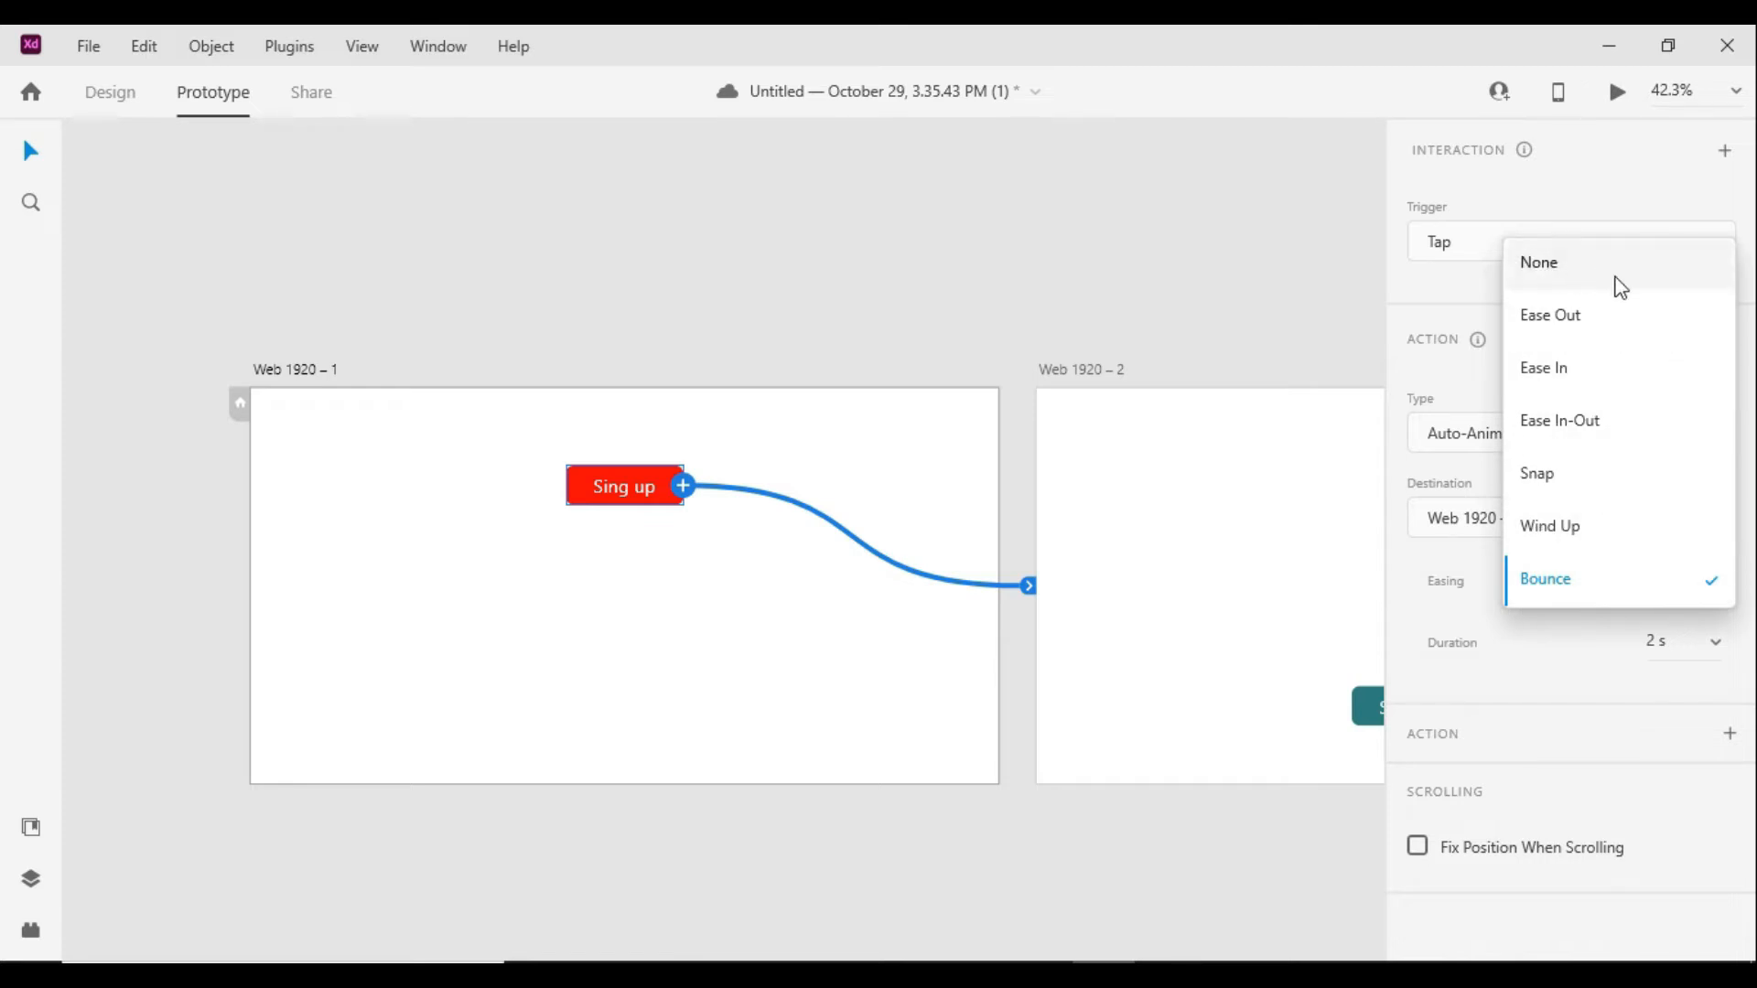
{"action": "left_click", "coordinate": [1576, 580]}
Preview the prototype three times and trigger the "Sing up" button each time to check the Bounce easing
{"action": "left_click", "coordinate": [1619, 99]}
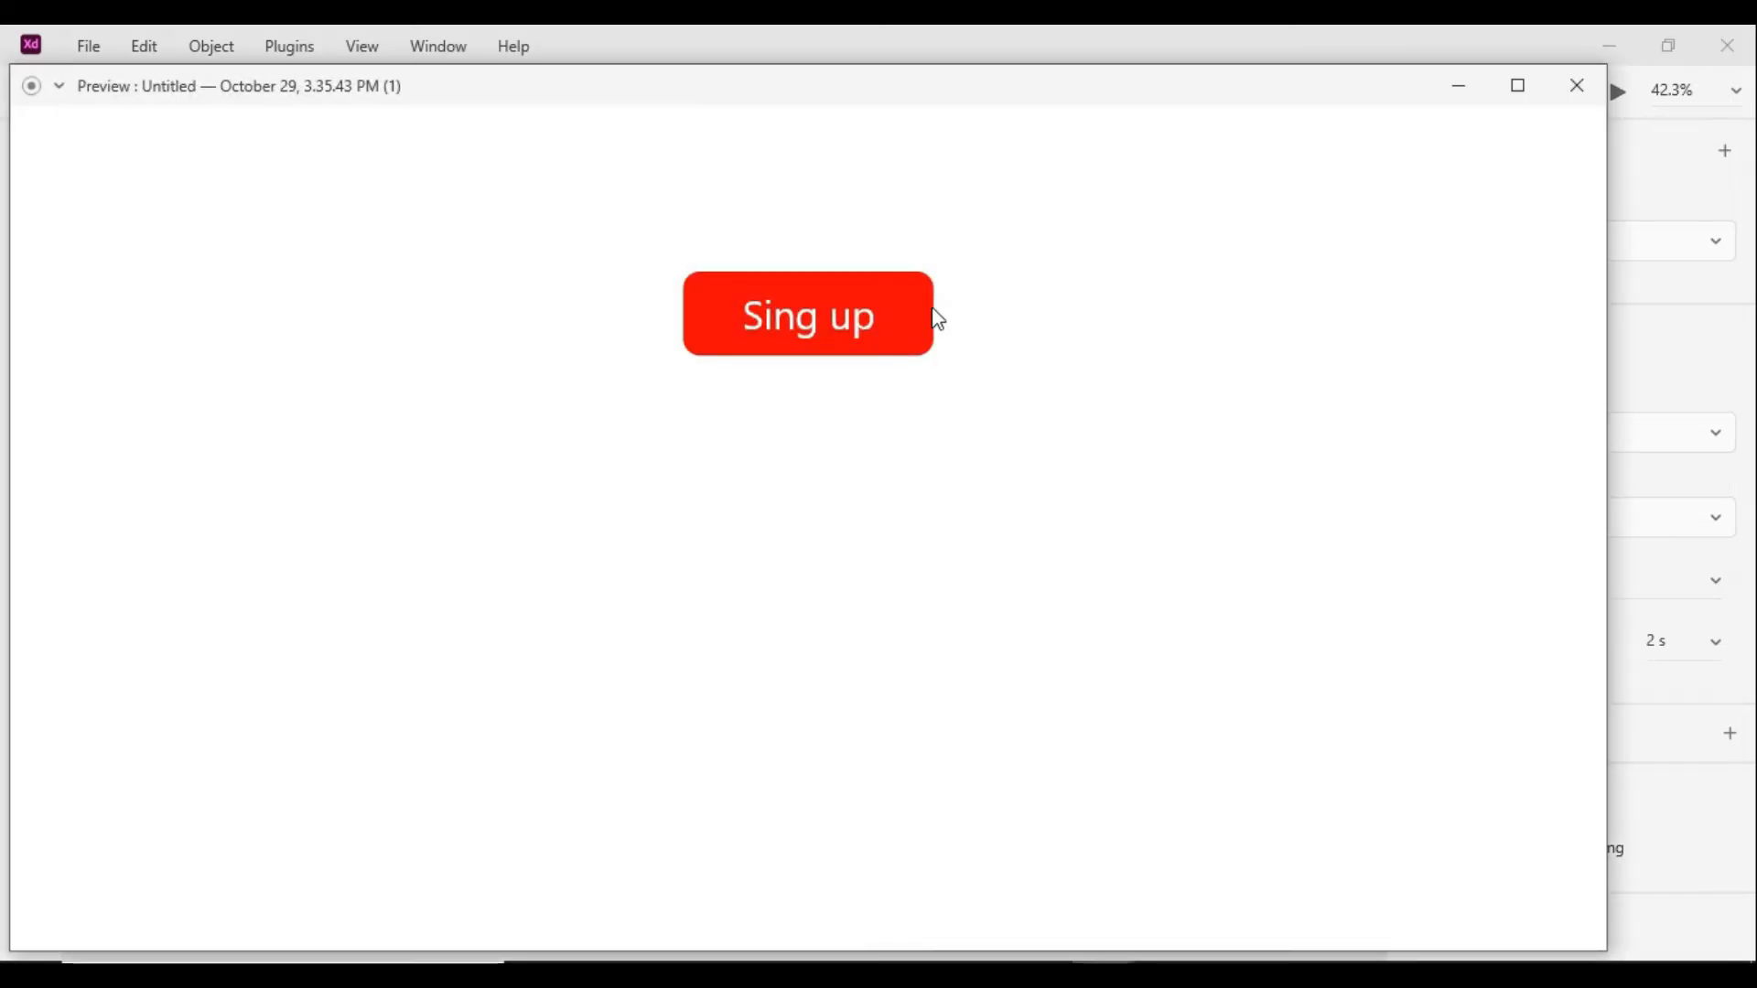
{"action": "left_click", "coordinate": [920, 343]}
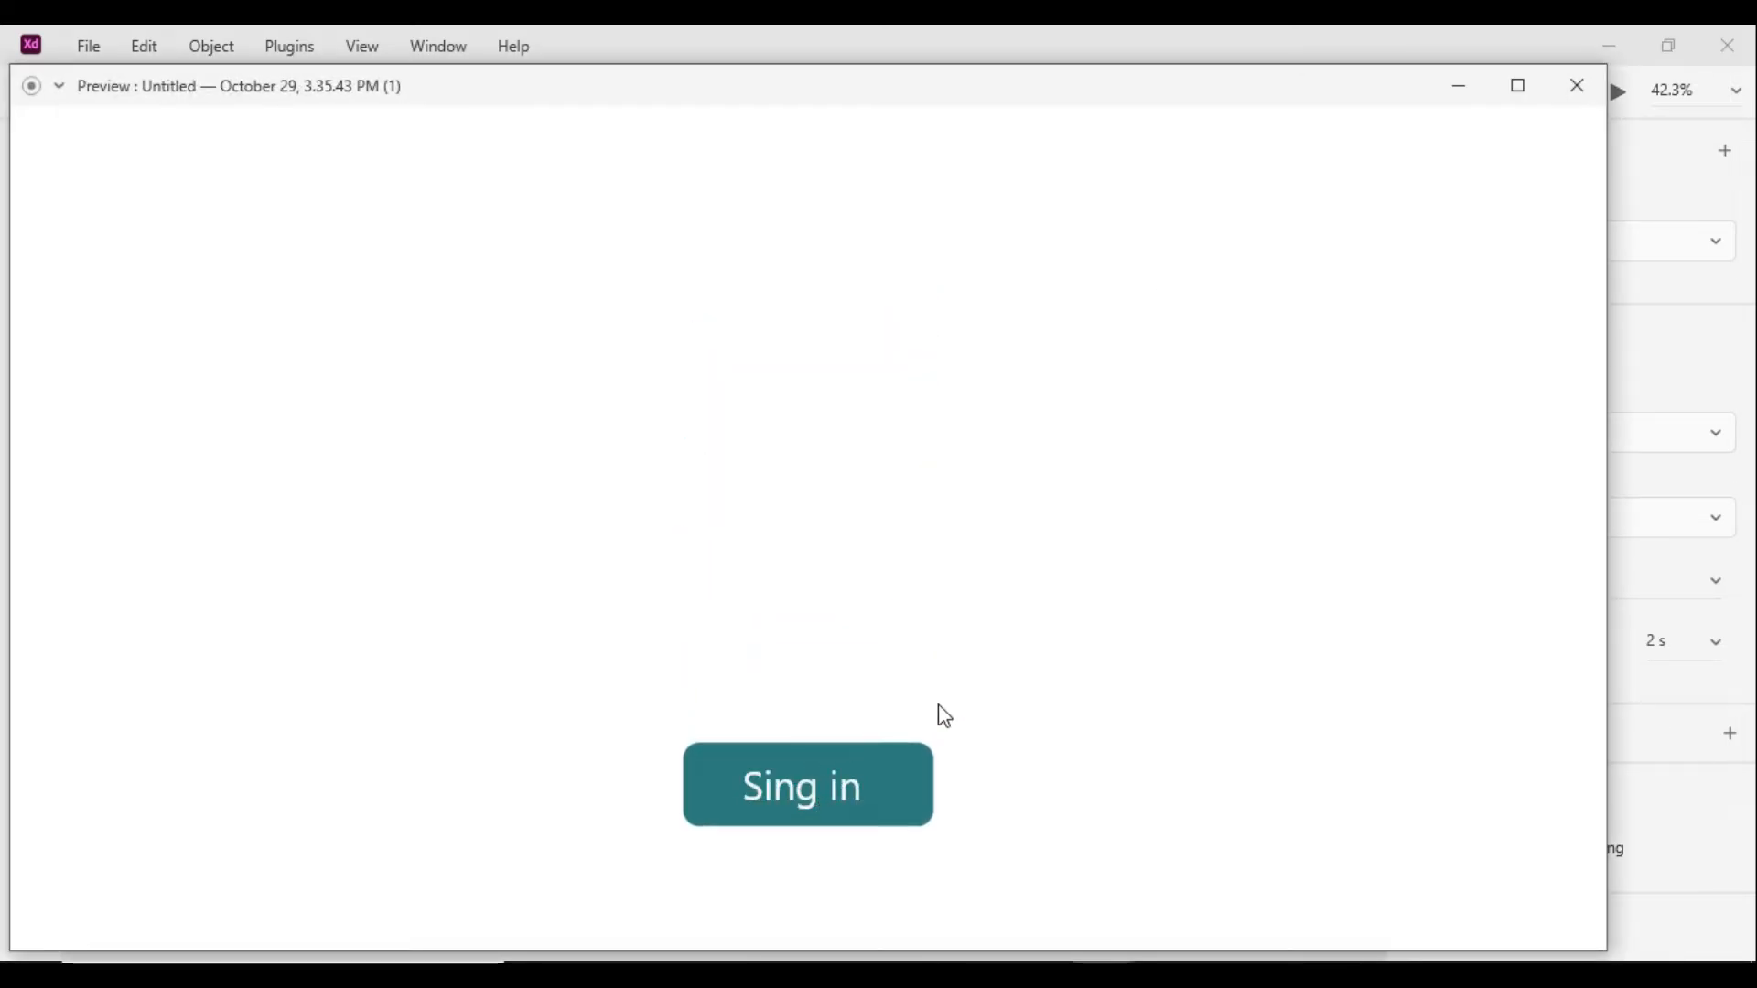
{"action": "left_click", "coordinate": [1578, 86]}
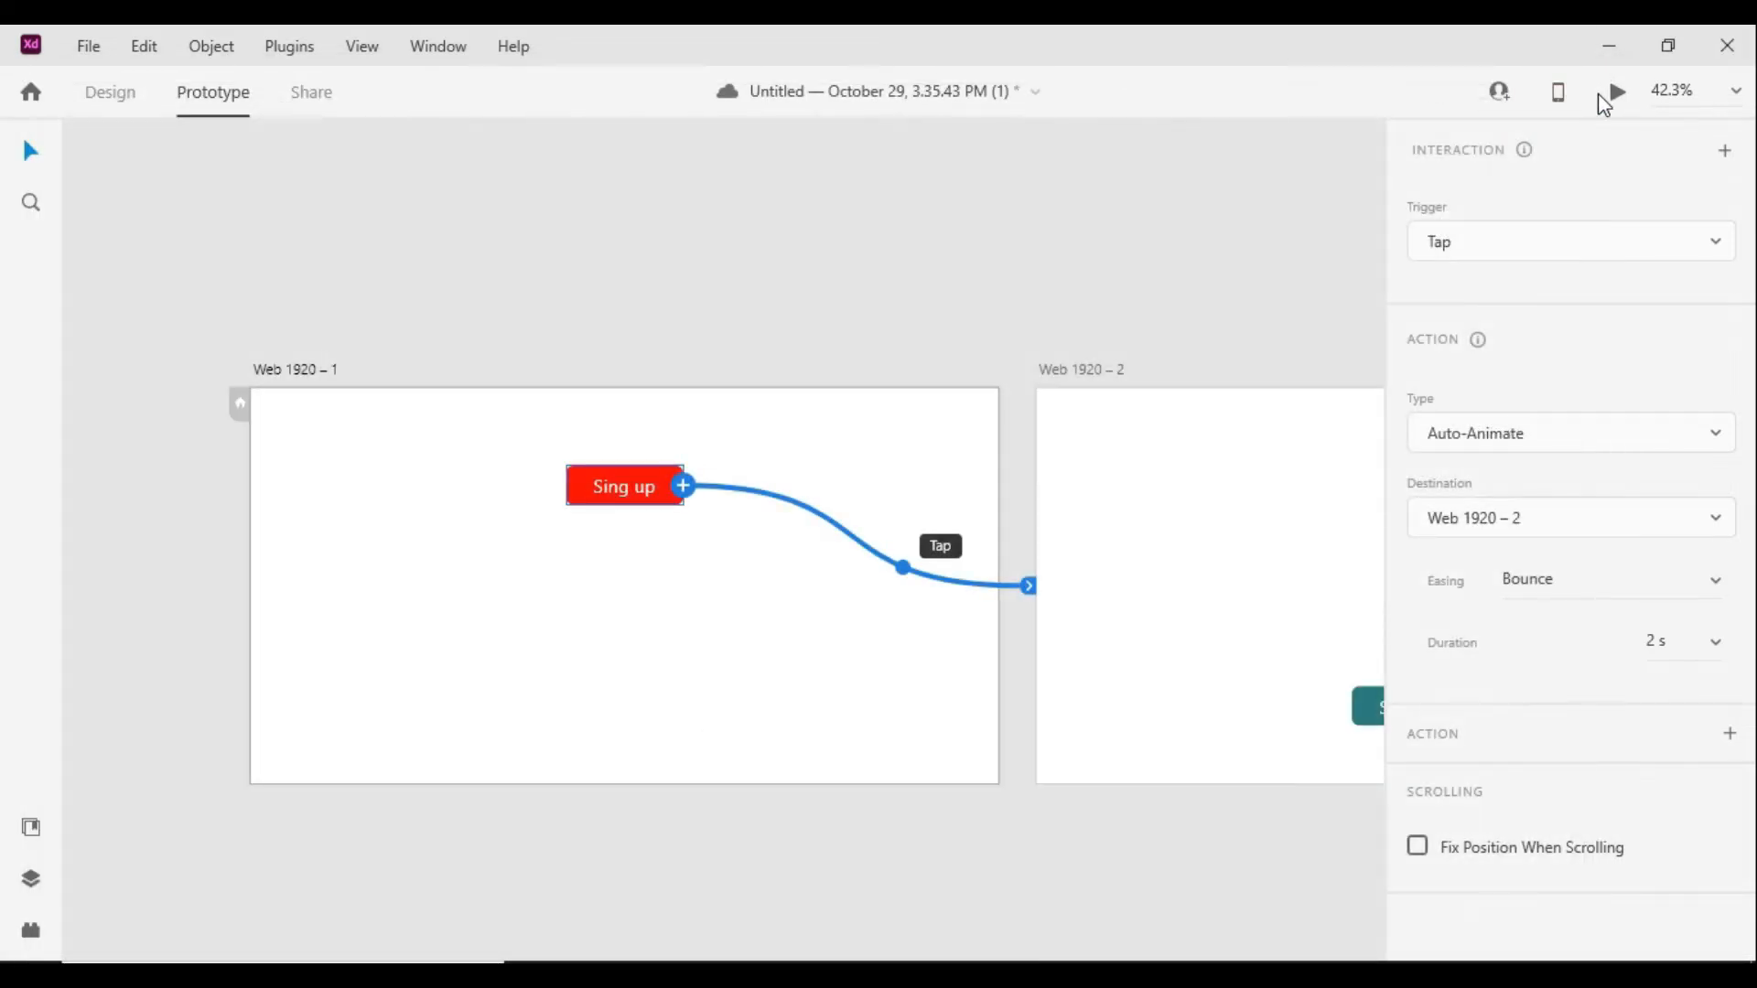
{"action": "left_click", "coordinate": [1610, 93]}
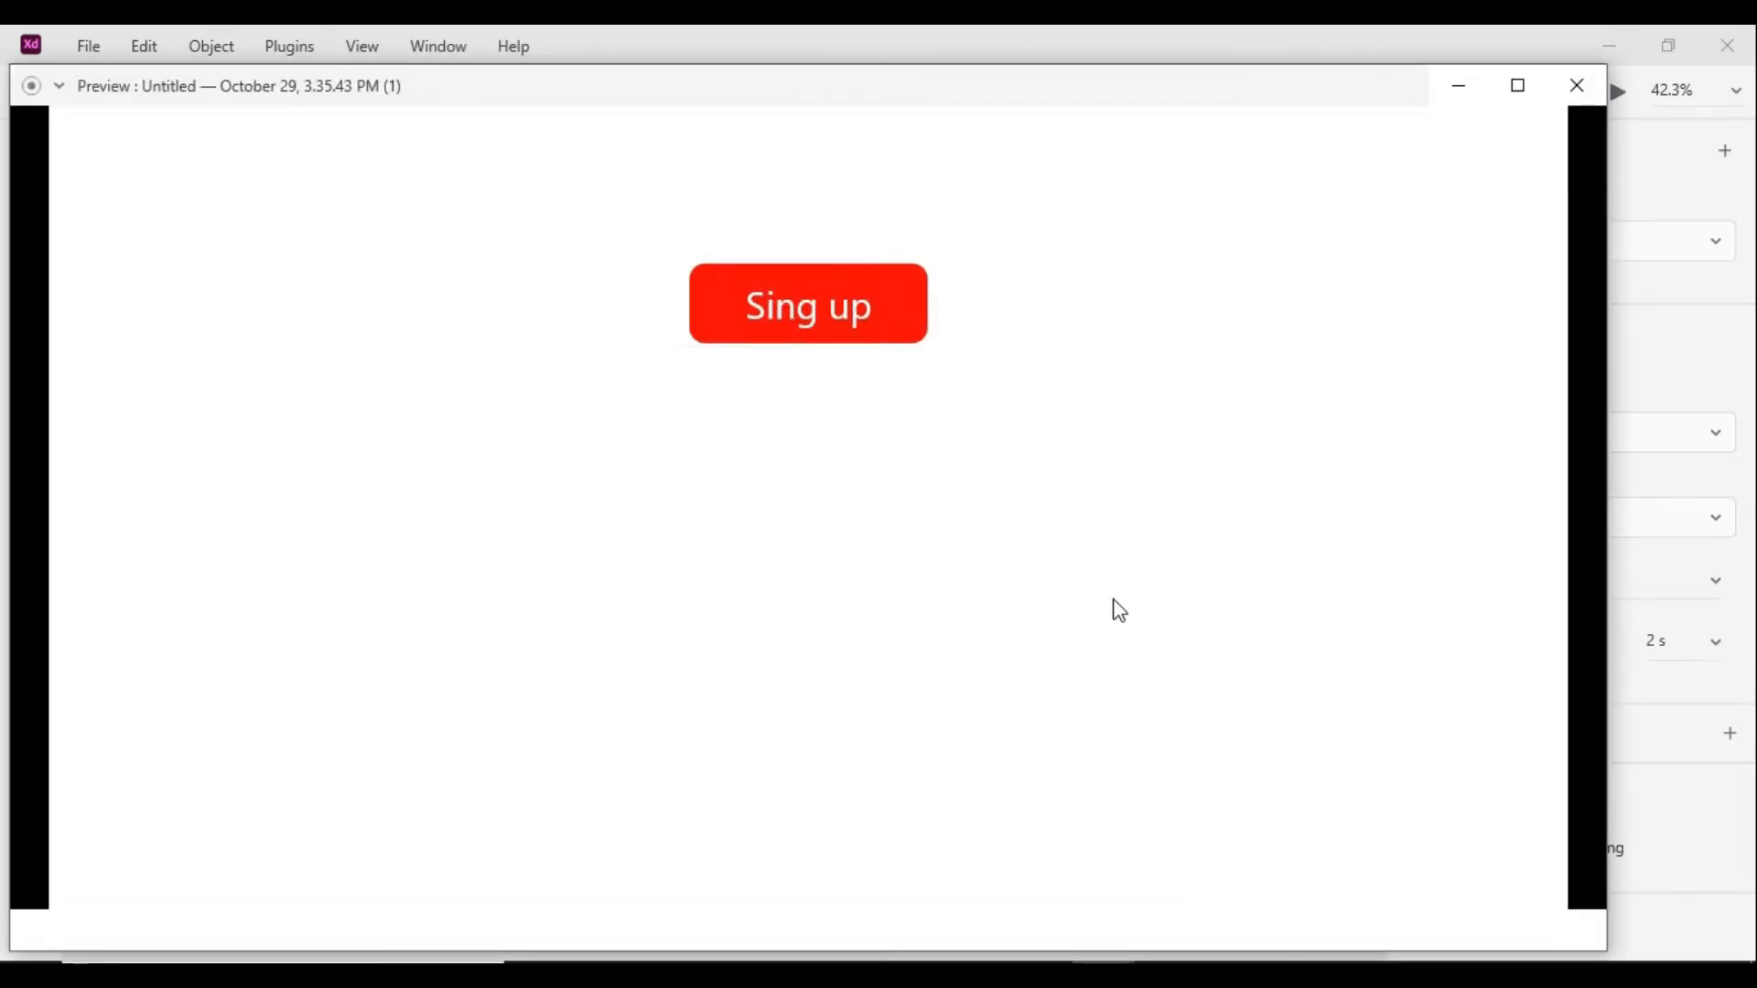
{"action": "left_click", "coordinate": [878, 326]}
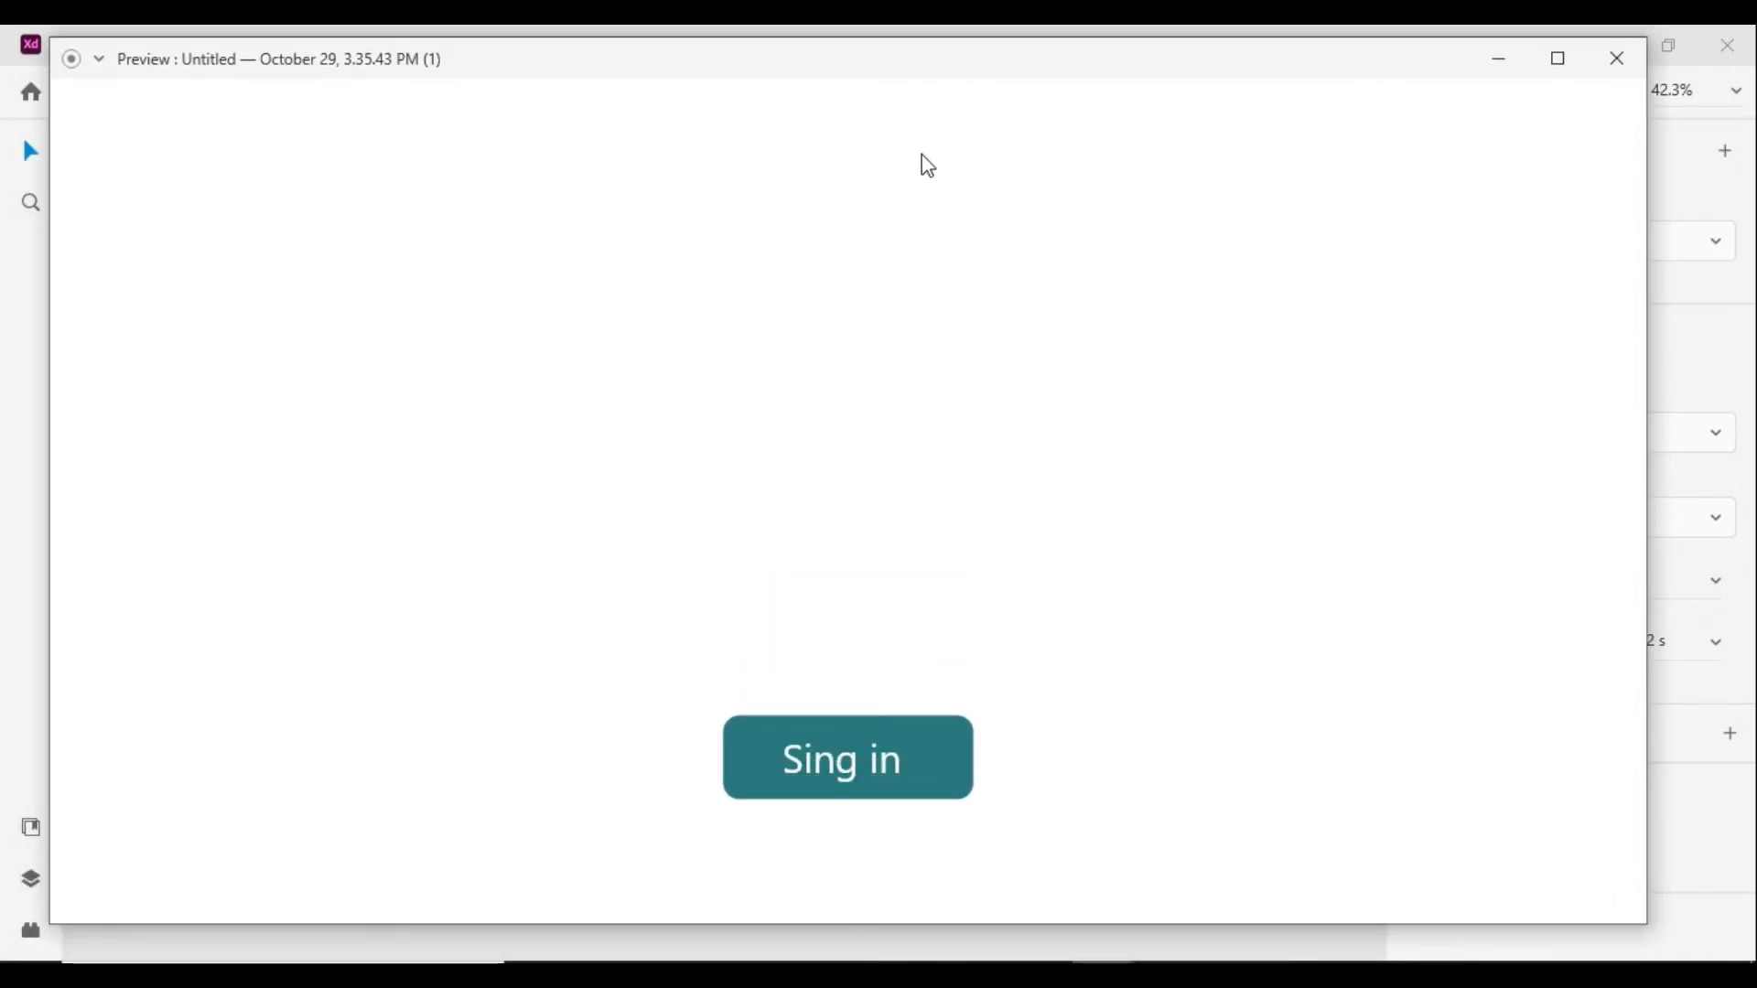
{"action": "left_click", "coordinate": [1612, 62]}
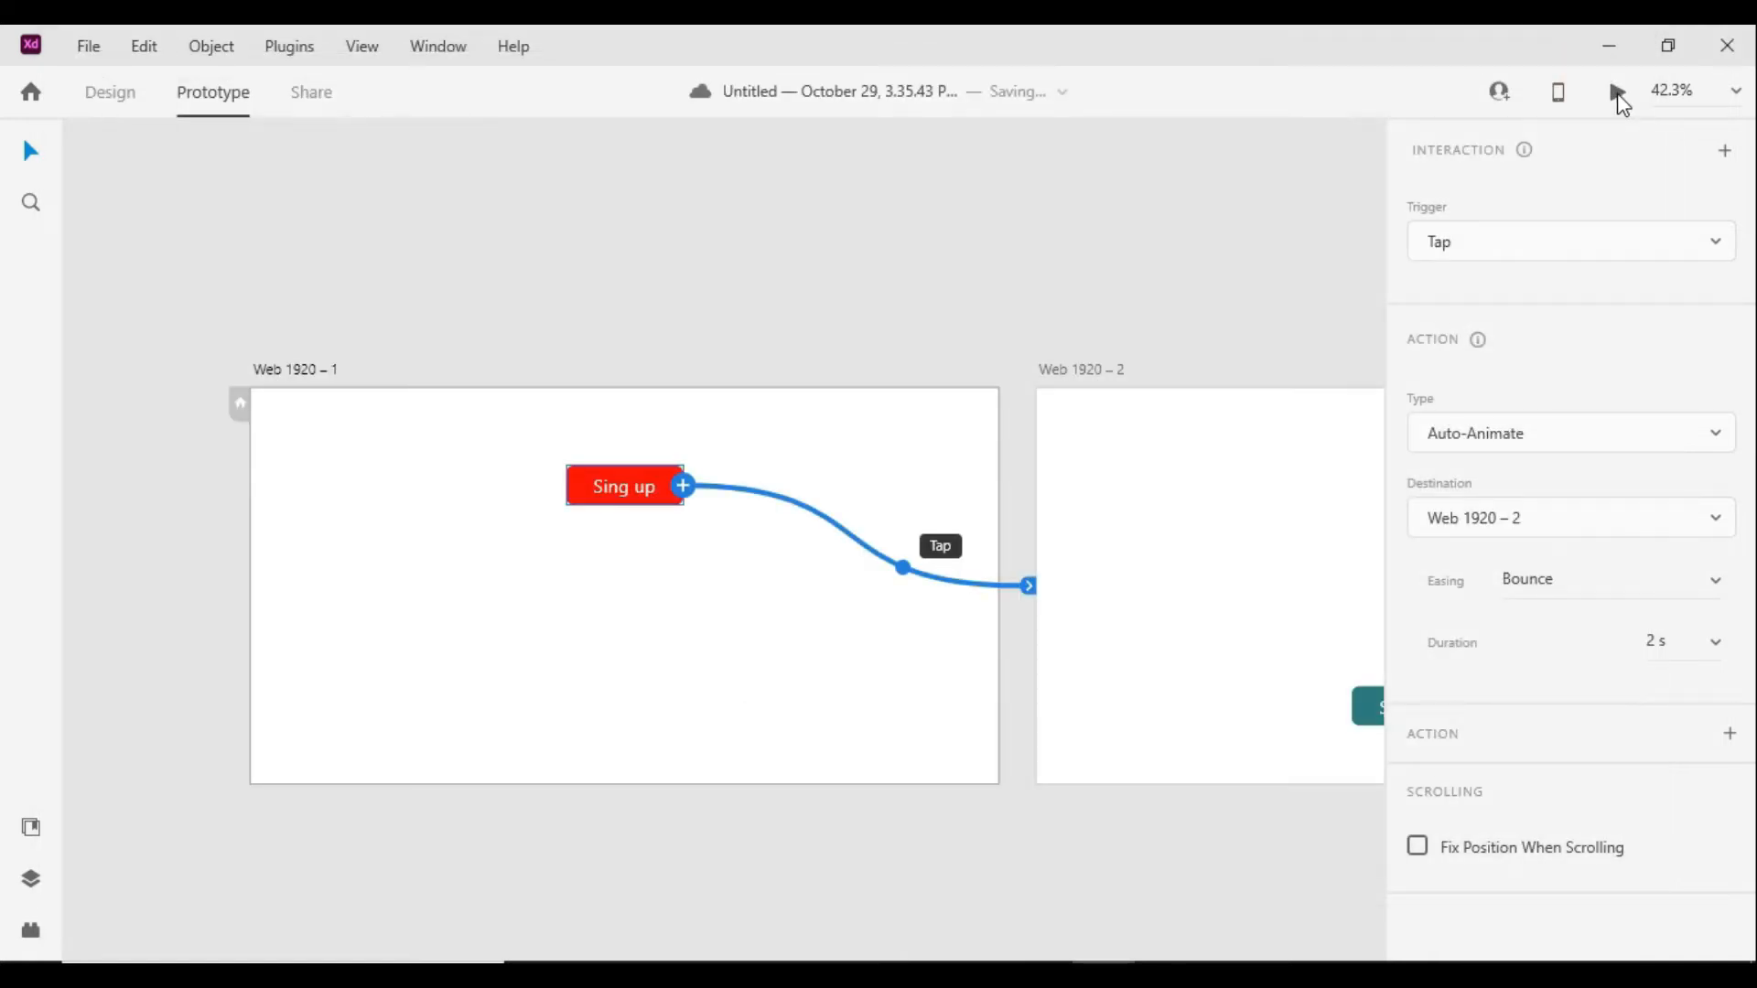
{"action": "left_click", "coordinate": [1618, 94]}
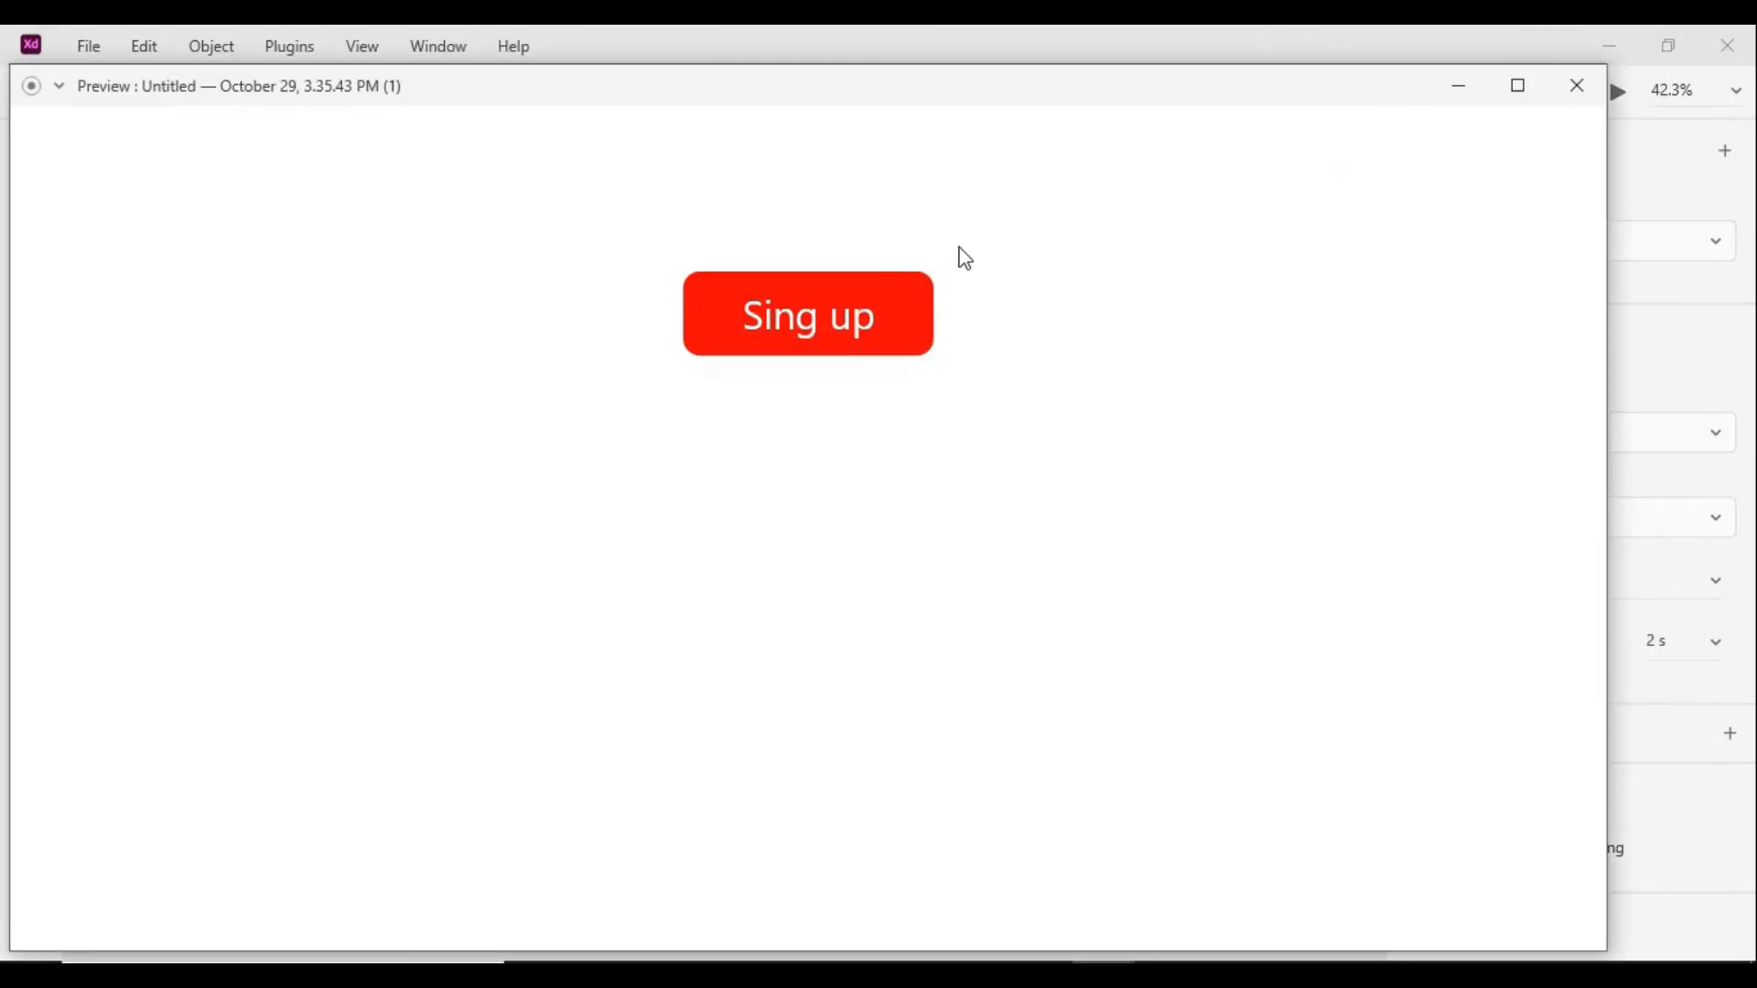
{"action": "left_click", "coordinate": [895, 302]}
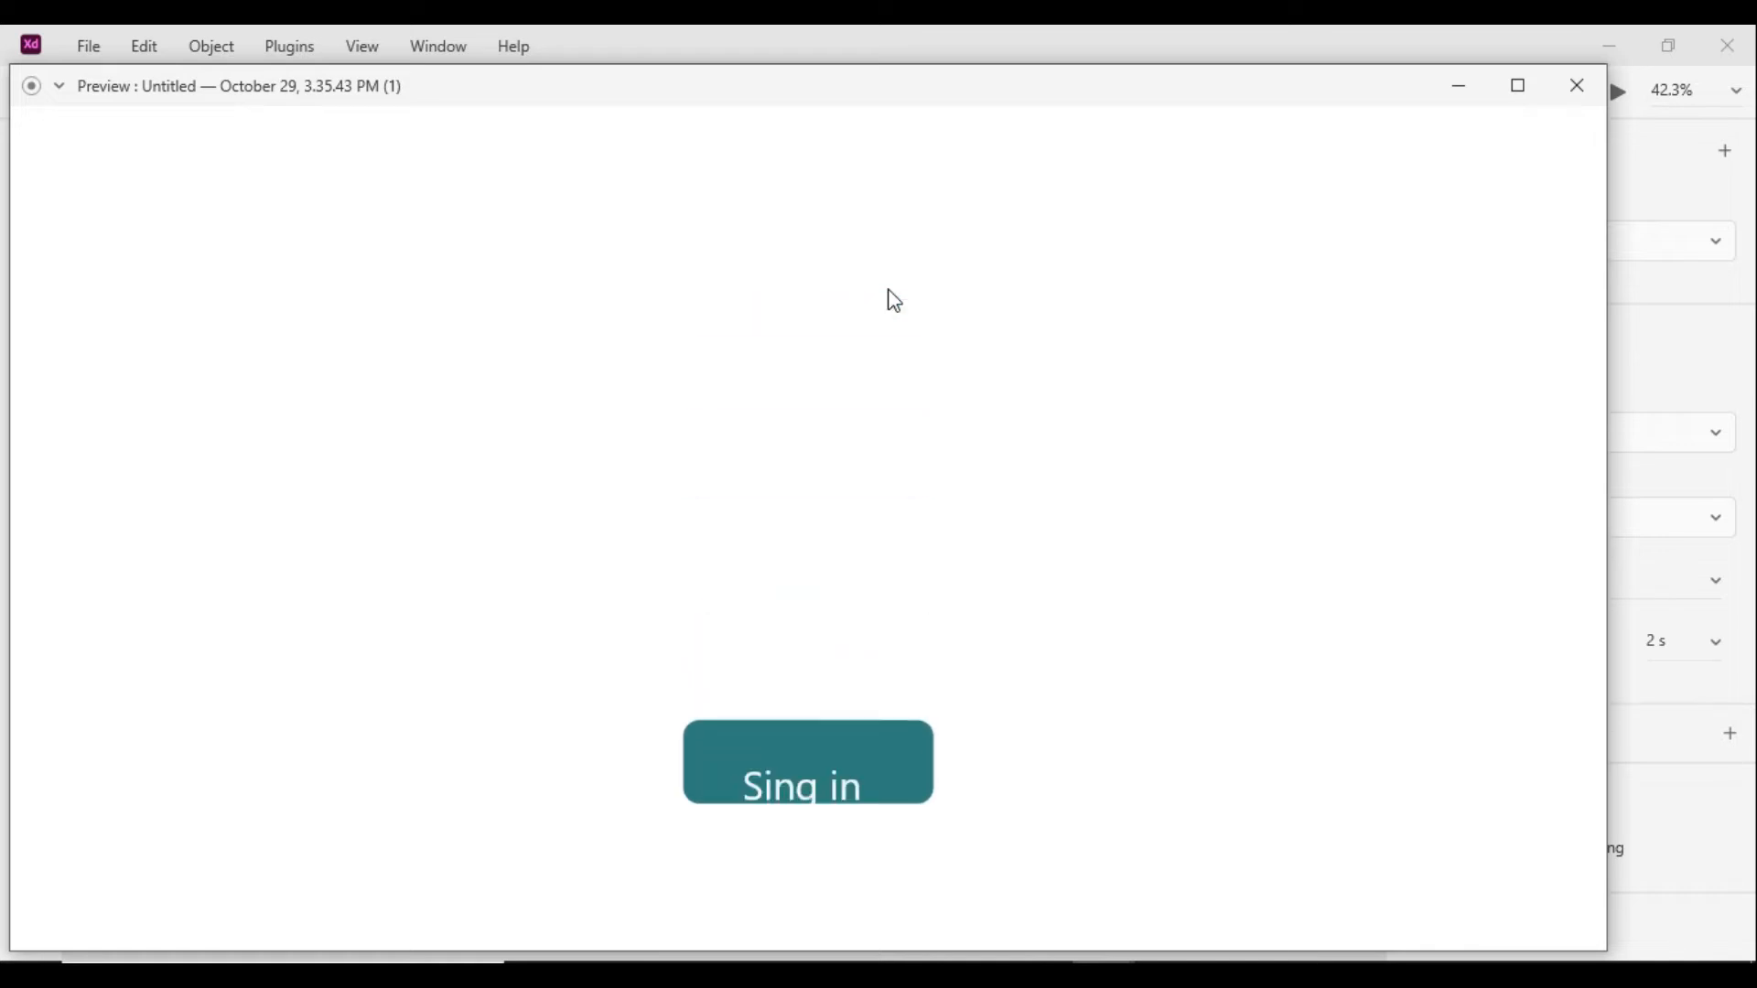
{"action": "left_click", "coordinate": [1576, 92]}
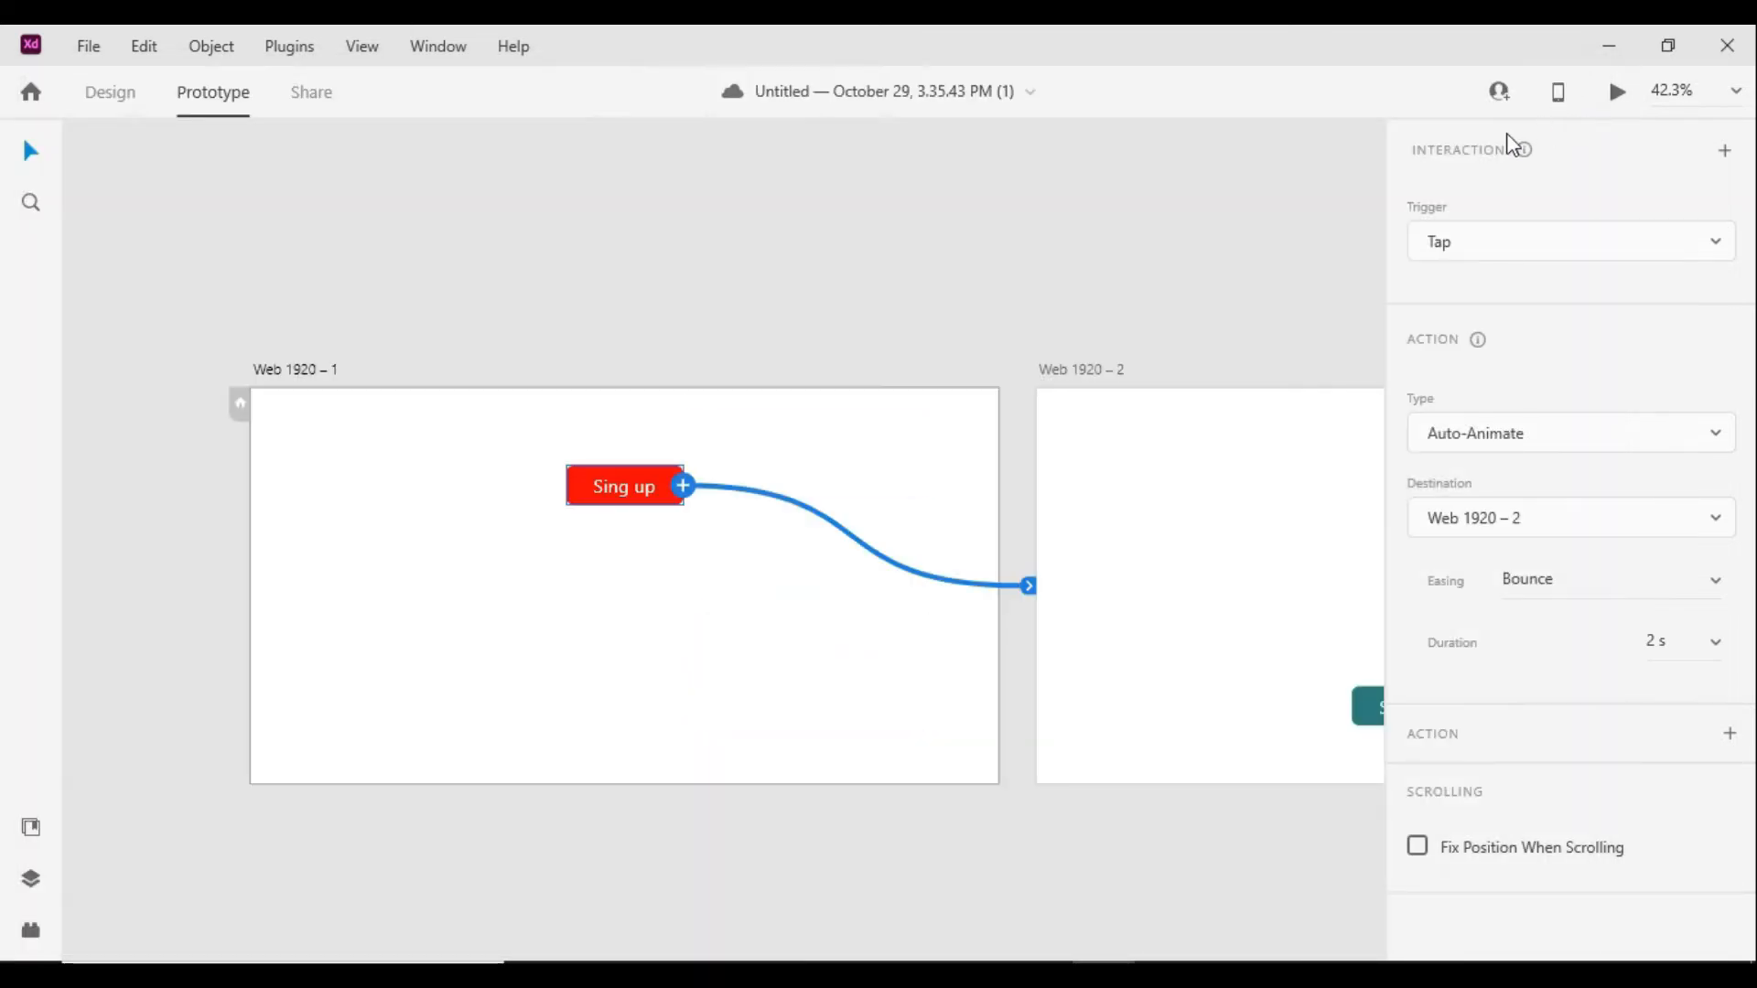
Change the easing of the "Sing up" interaction to Snap and test it in the preview
{"action": "left_click", "coordinate": [1716, 586]}
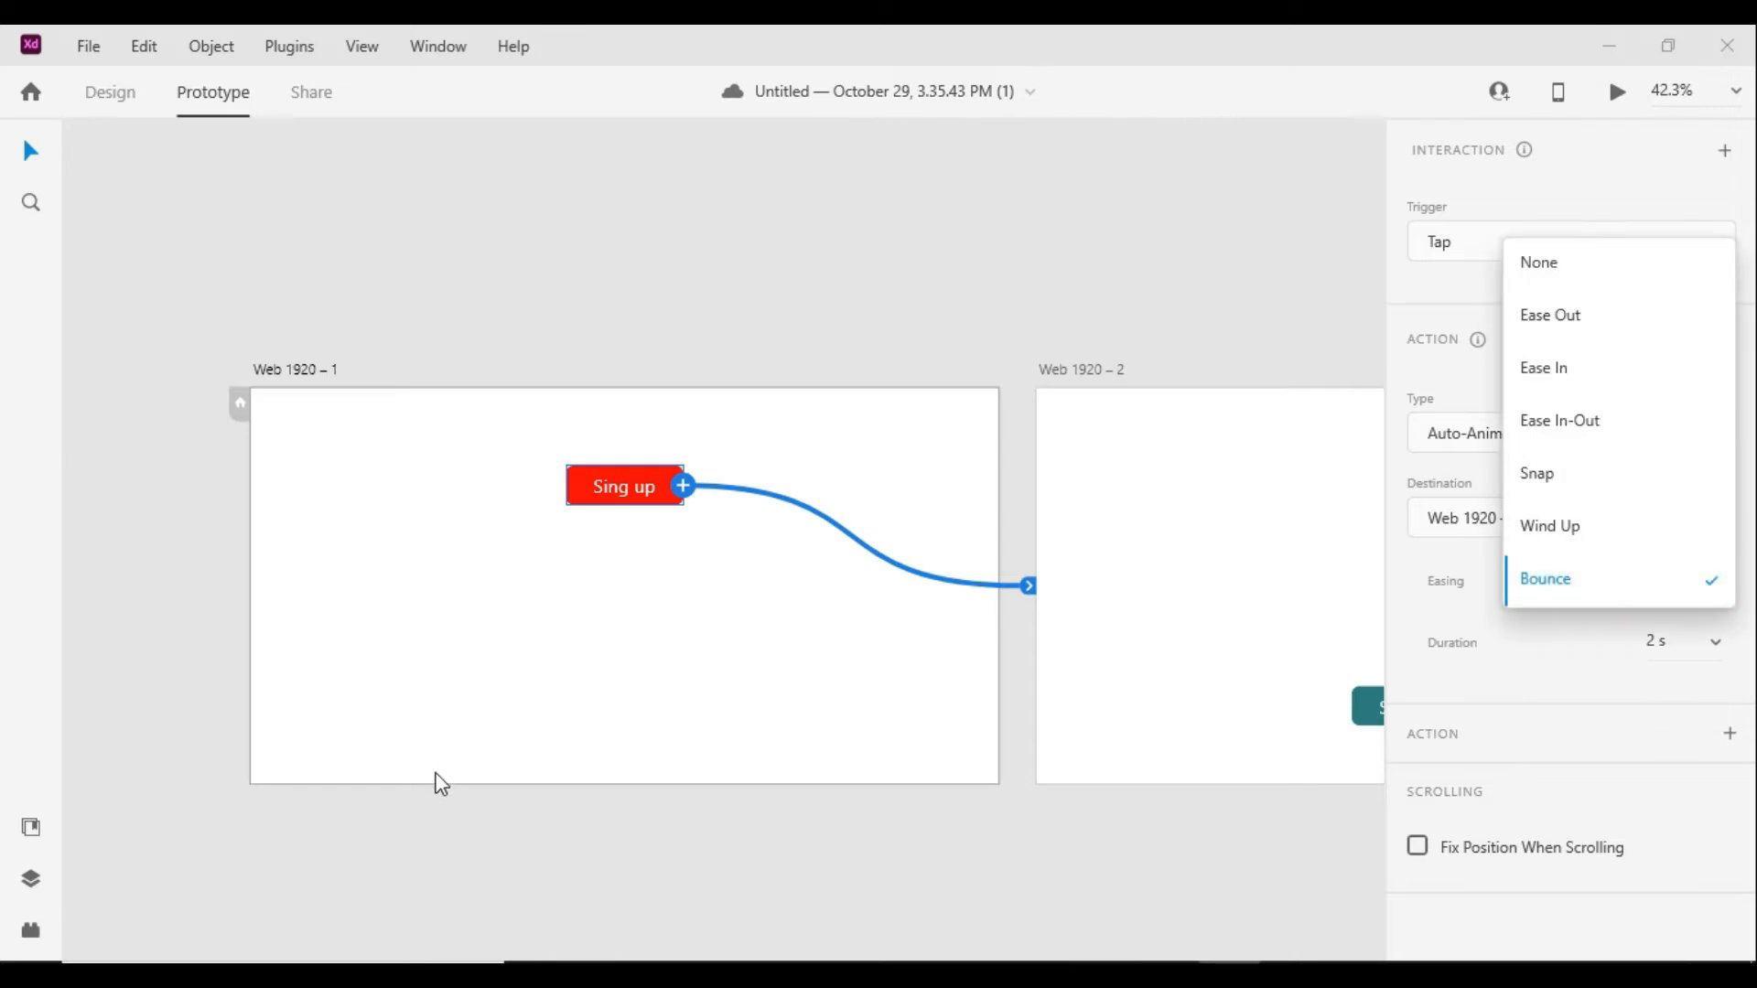
{"action": "left_click", "coordinate": [1537, 485]}
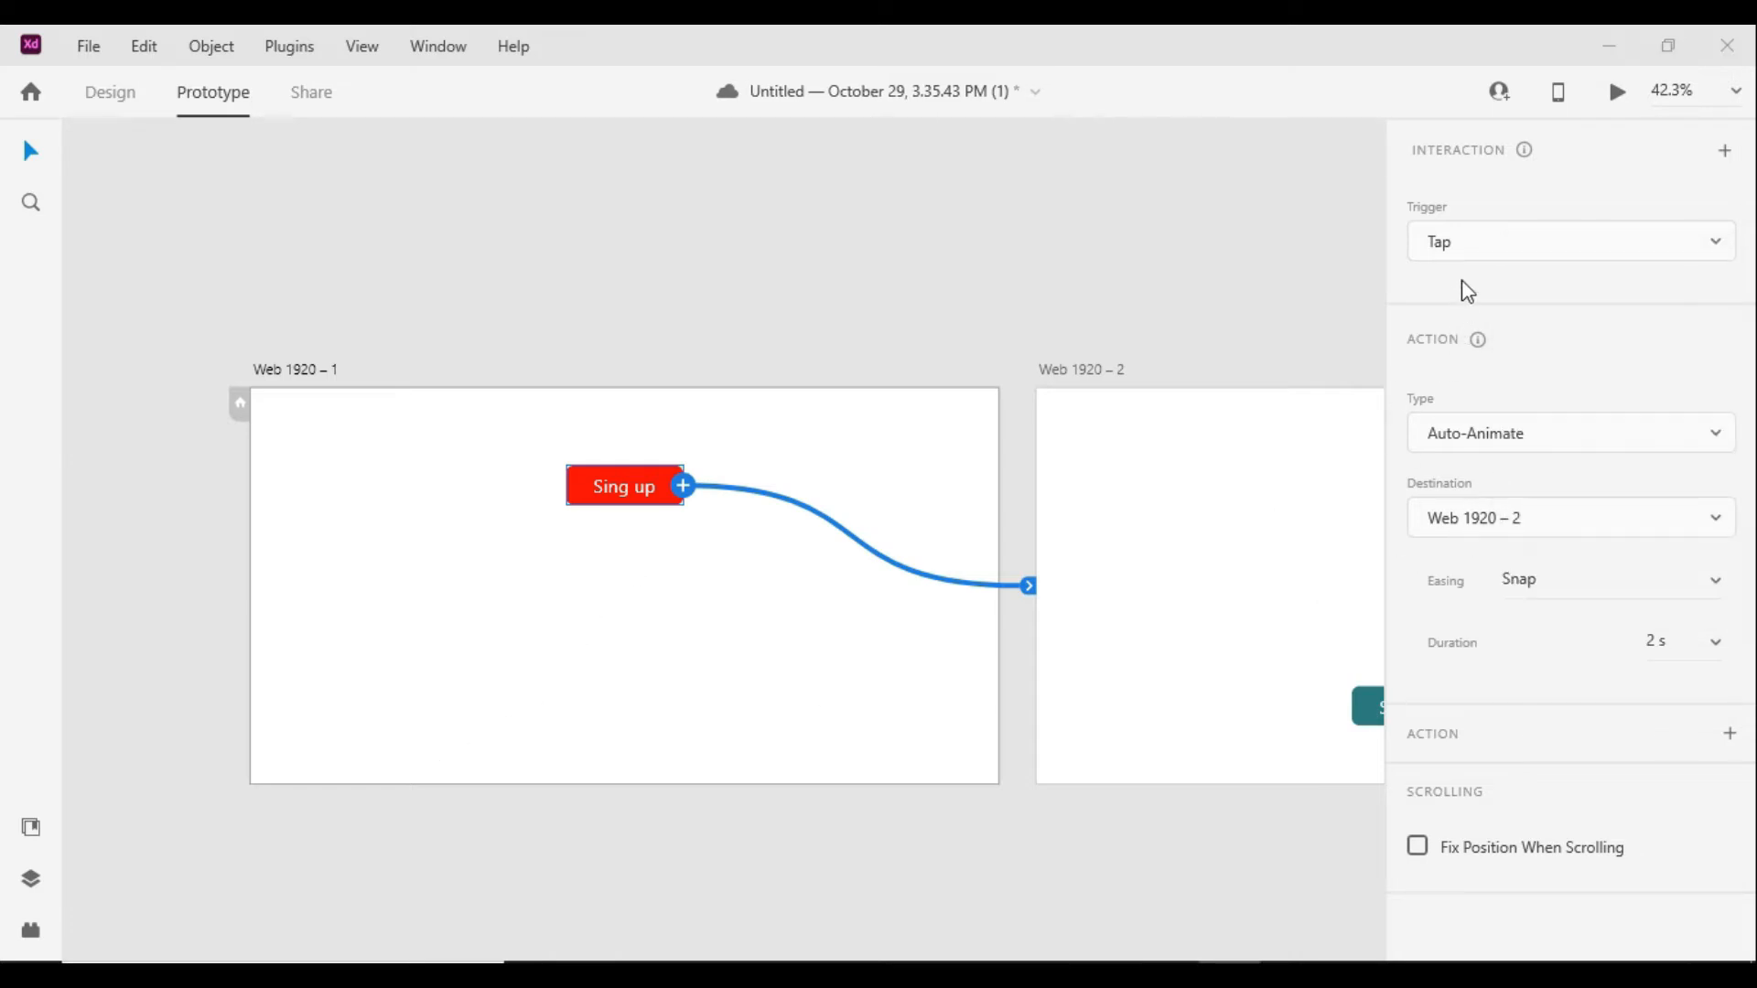
{"action": "left_click", "coordinate": [1617, 94]}
{"action": "left_click", "coordinate": [927, 337]}
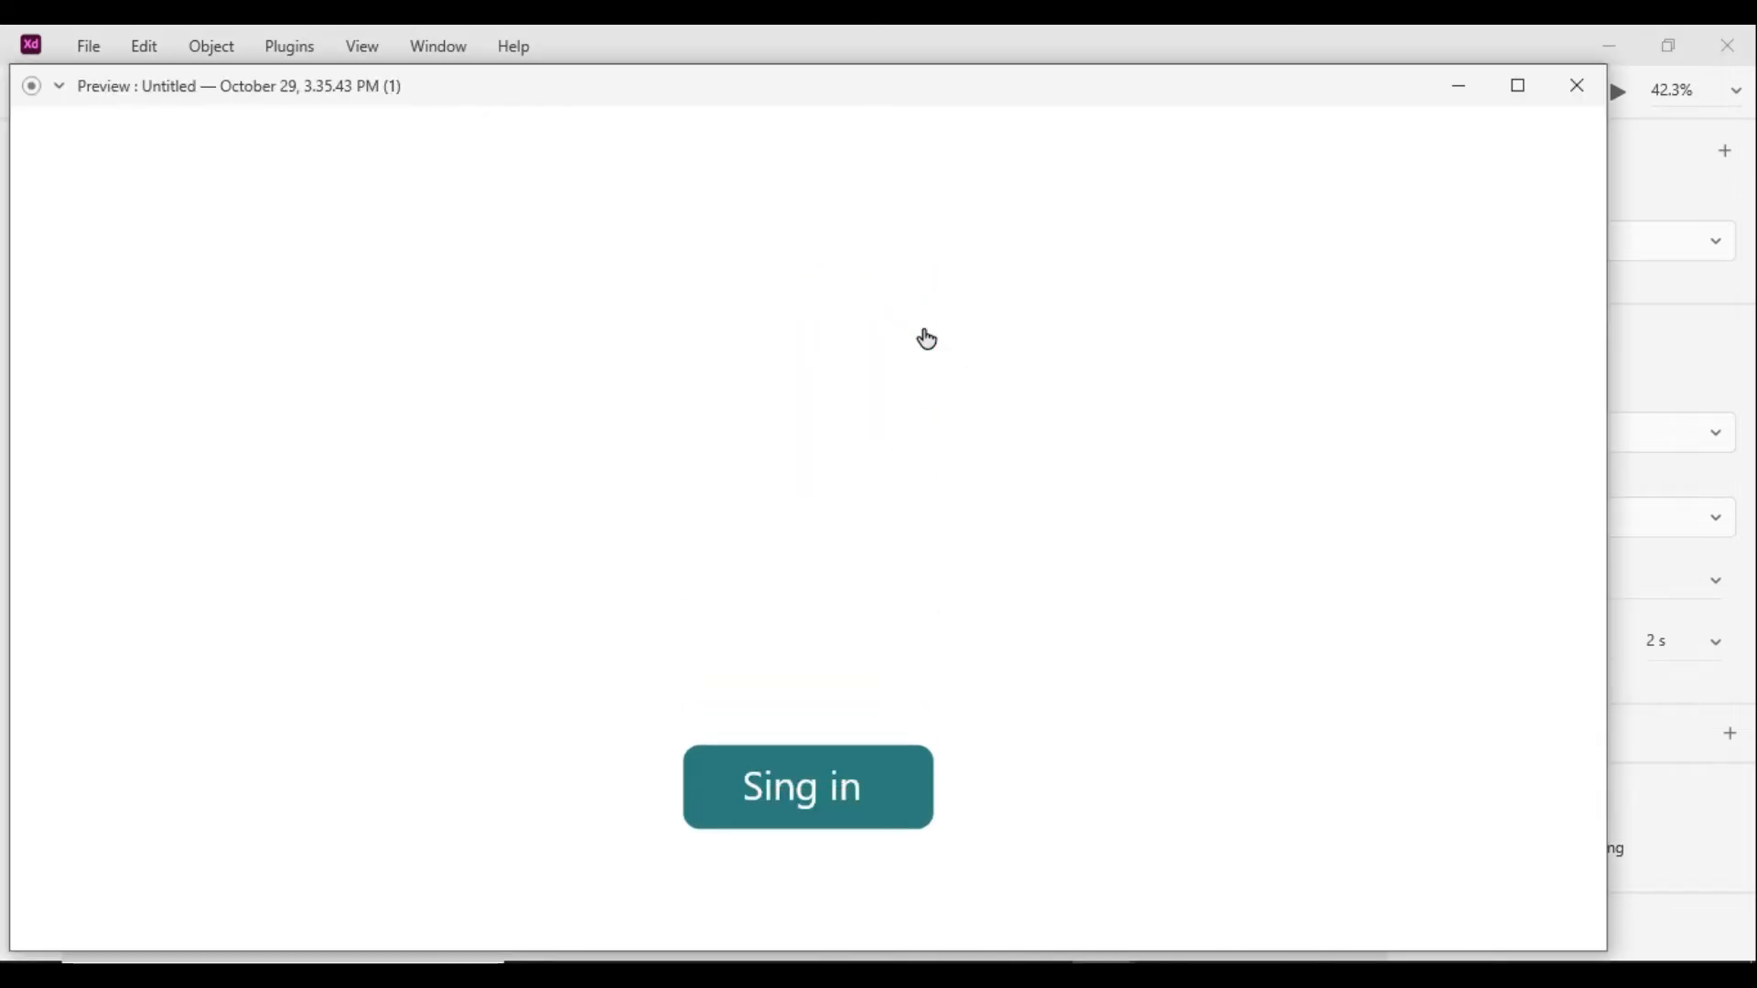
{"action": "left_click", "coordinate": [1576, 88]}
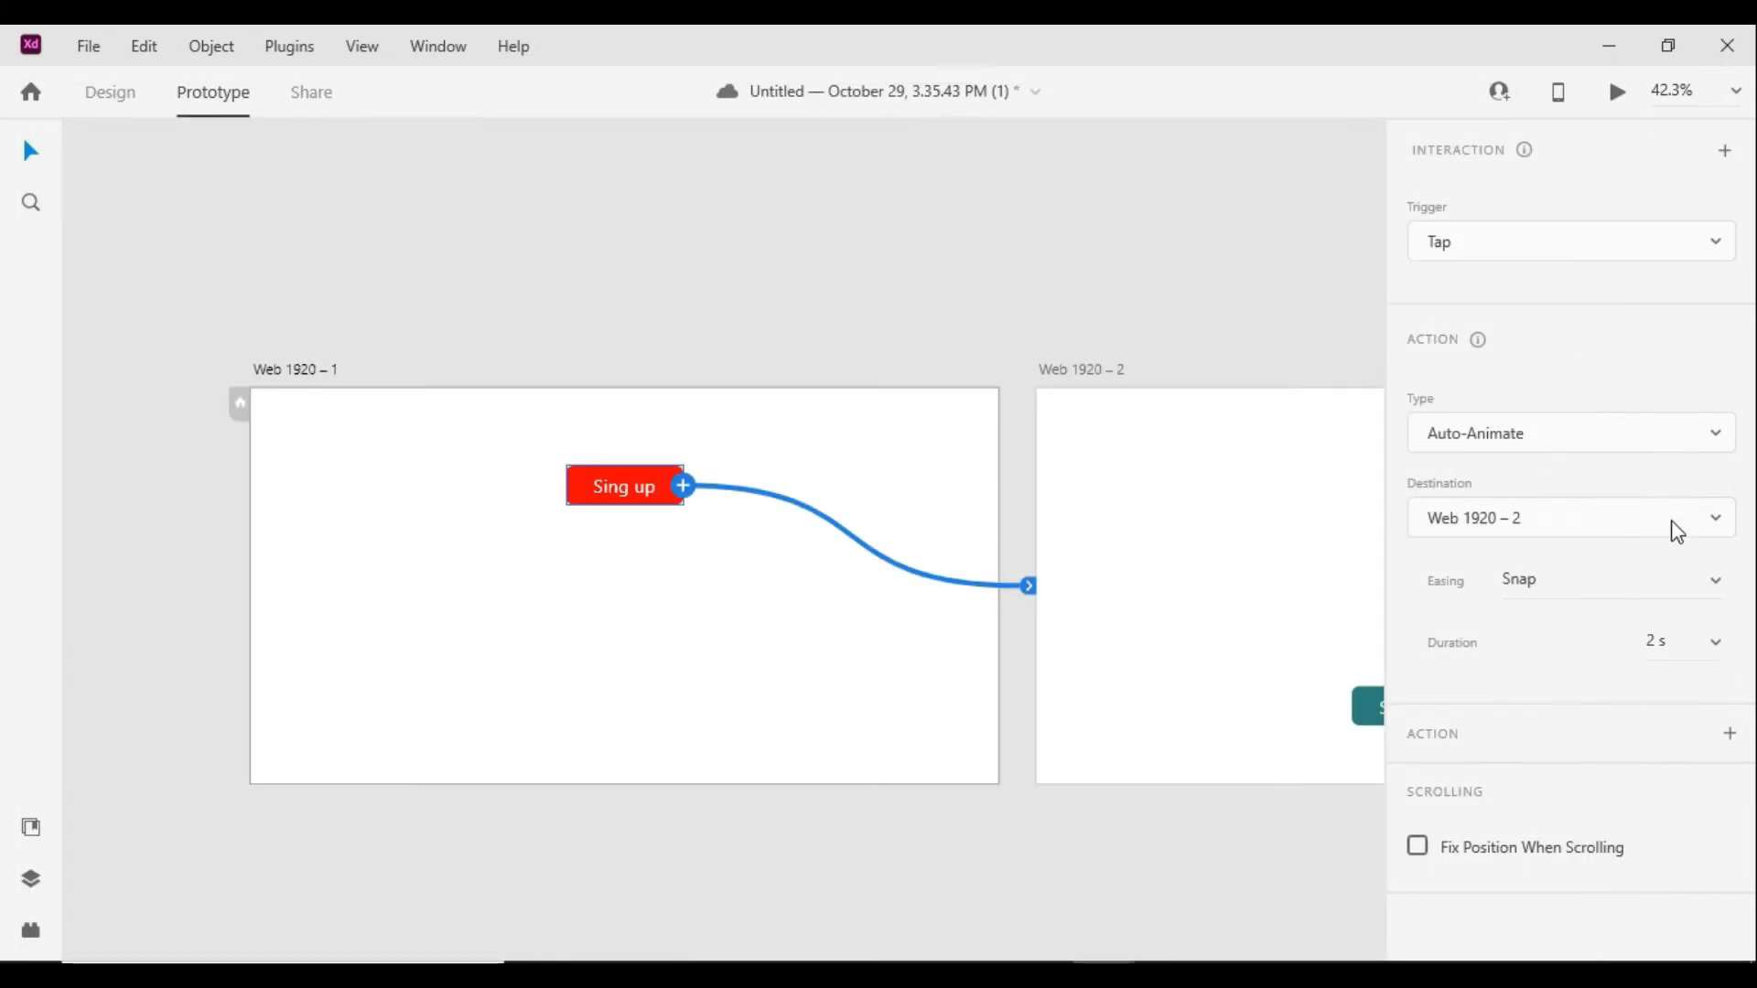
Set the duration of the "Sing up" interaction to 7 s
{"action": "left_click", "coordinate": [1664, 644]}
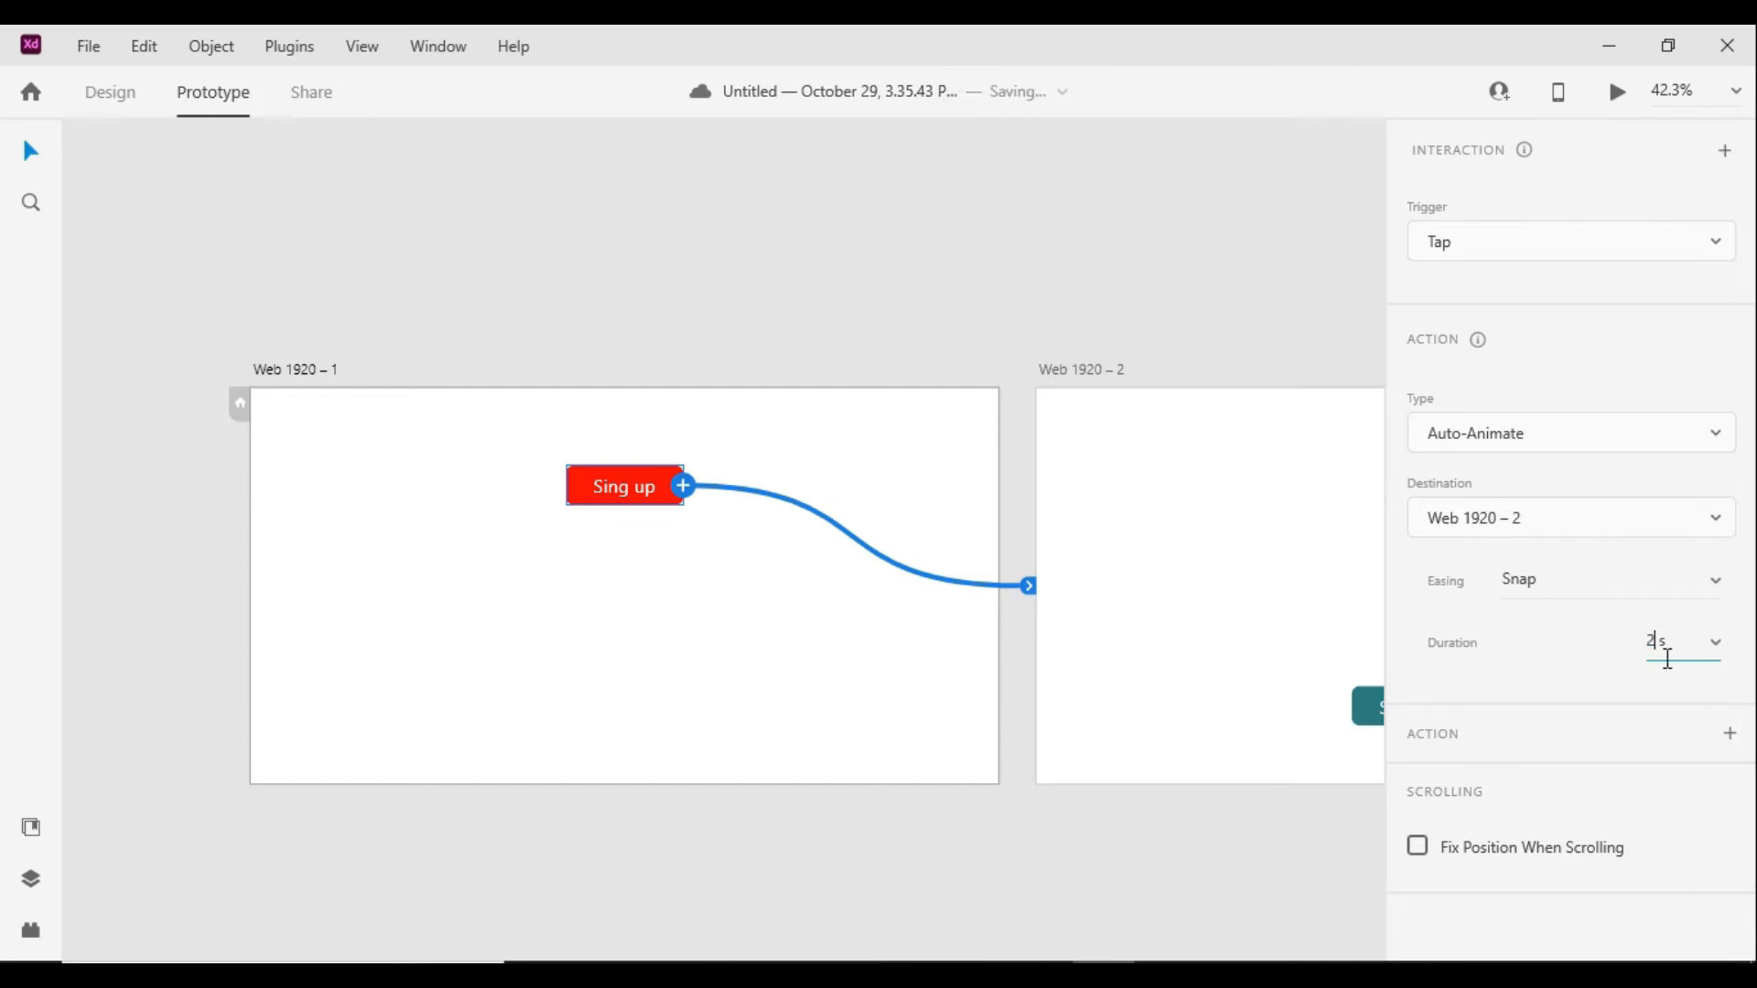
{"action": "type", "text": "7"}
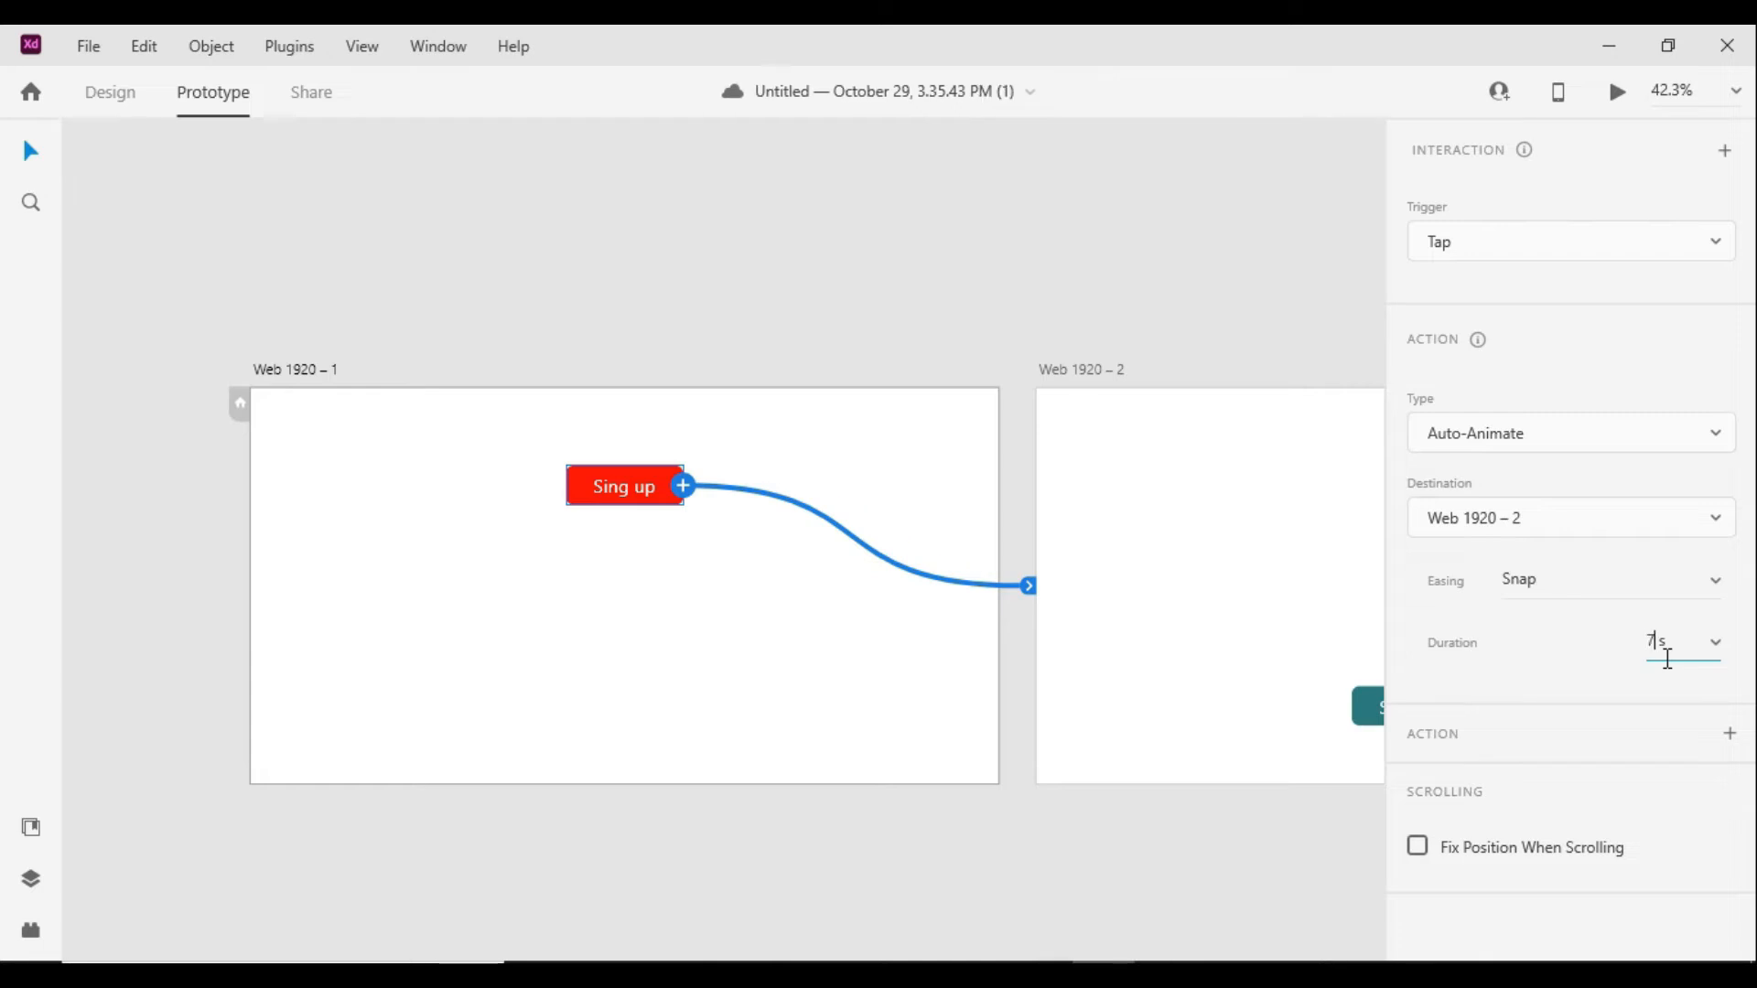
{"action": "left_click", "coordinate": [1235, 851]}
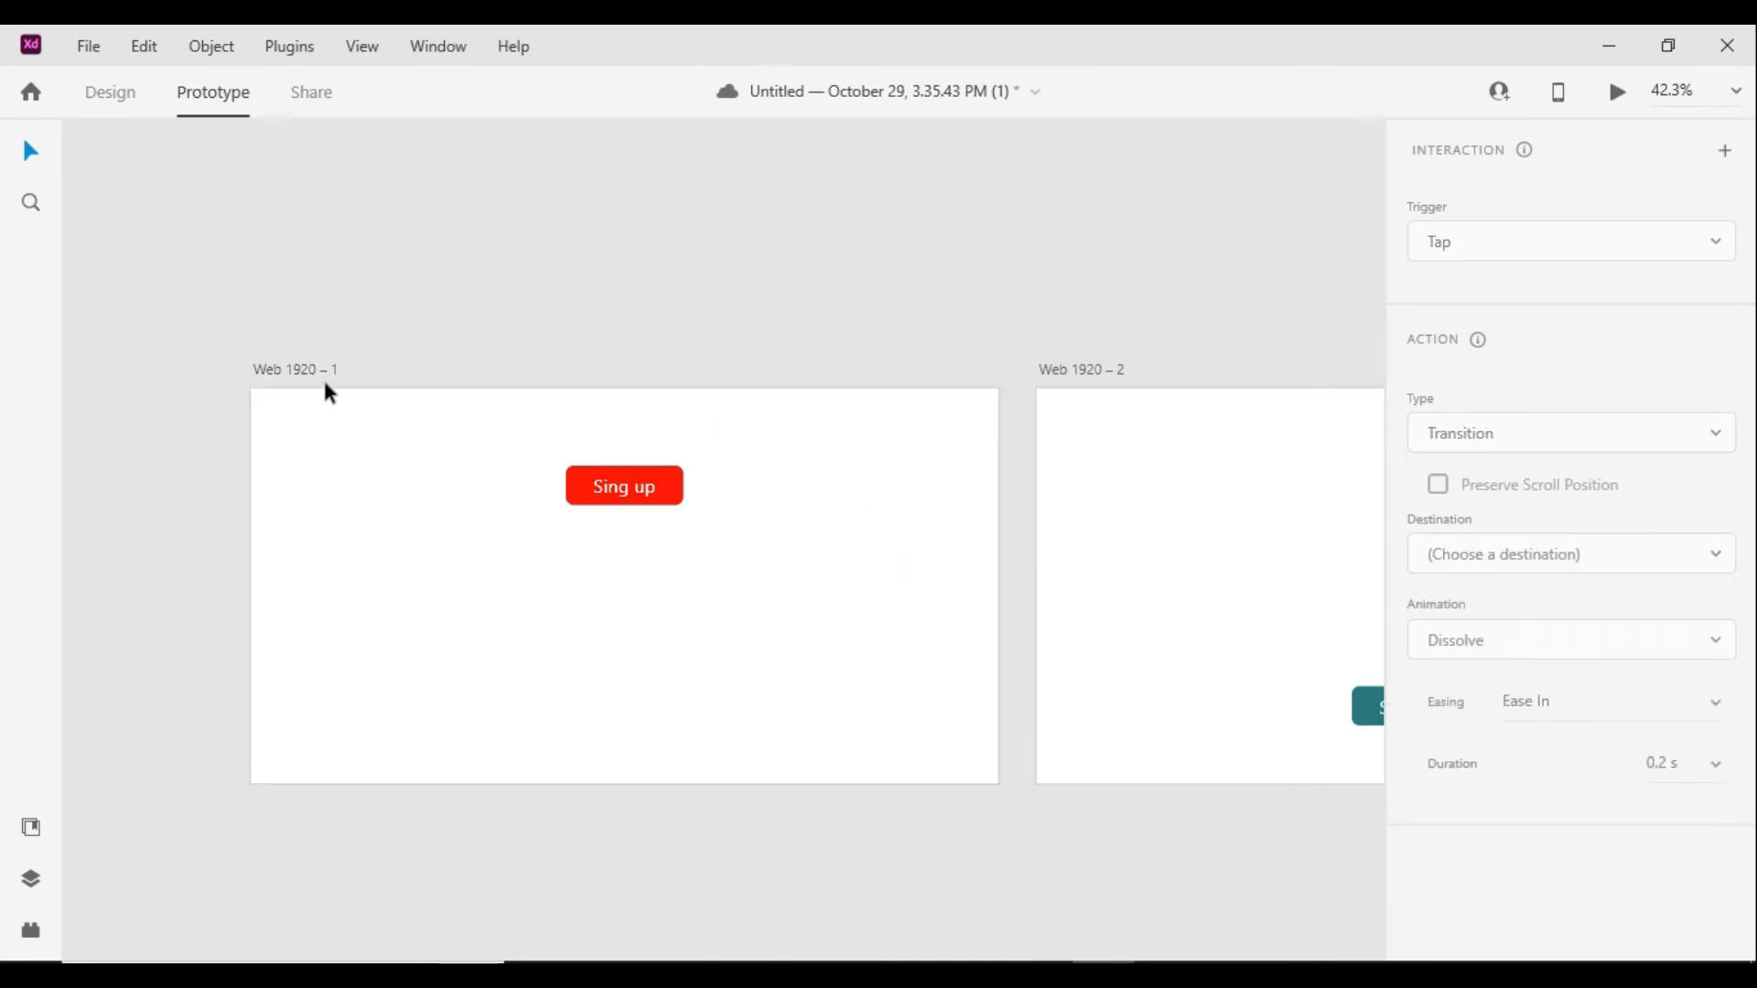
Preview the prototype from the Web 1920 – 1 artboard and trigger the "Sing up" button to check the longer animation
{"action": "double_click", "coordinate": [322, 373]}
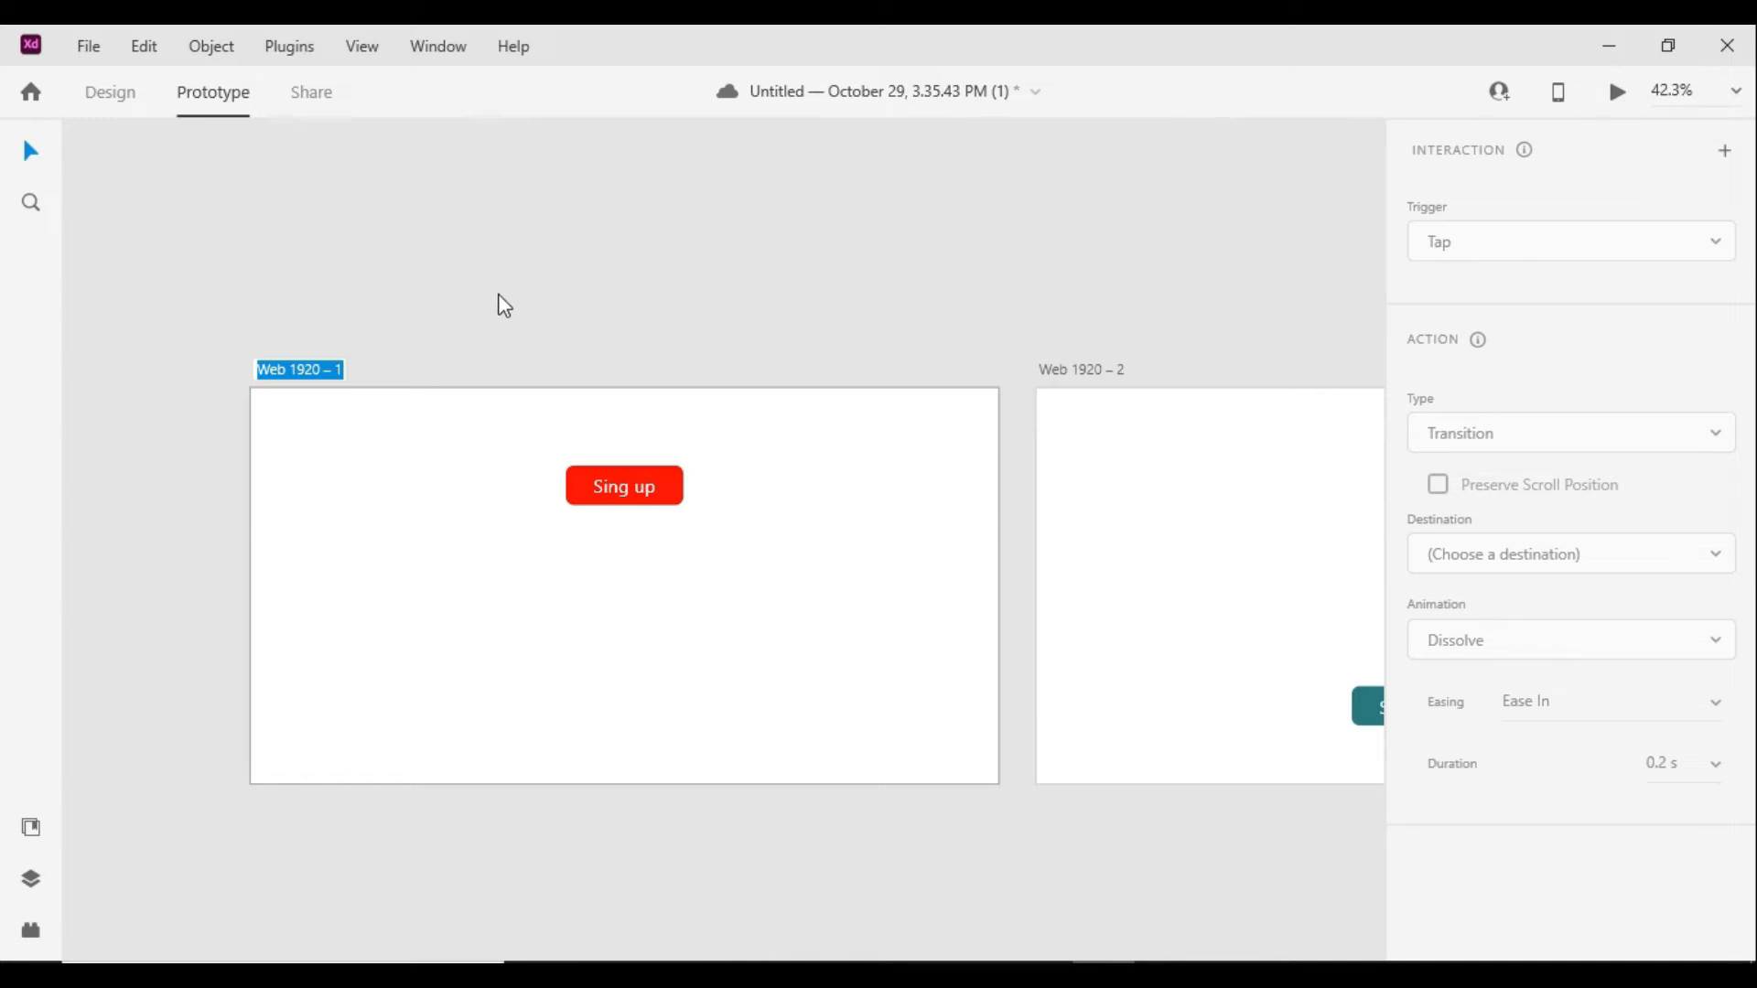
{"action": "left_click_drag", "start_coordinate": [291, 368], "coordinate": [249, 377]}
{"action": "left_click", "coordinate": [153, 324]}
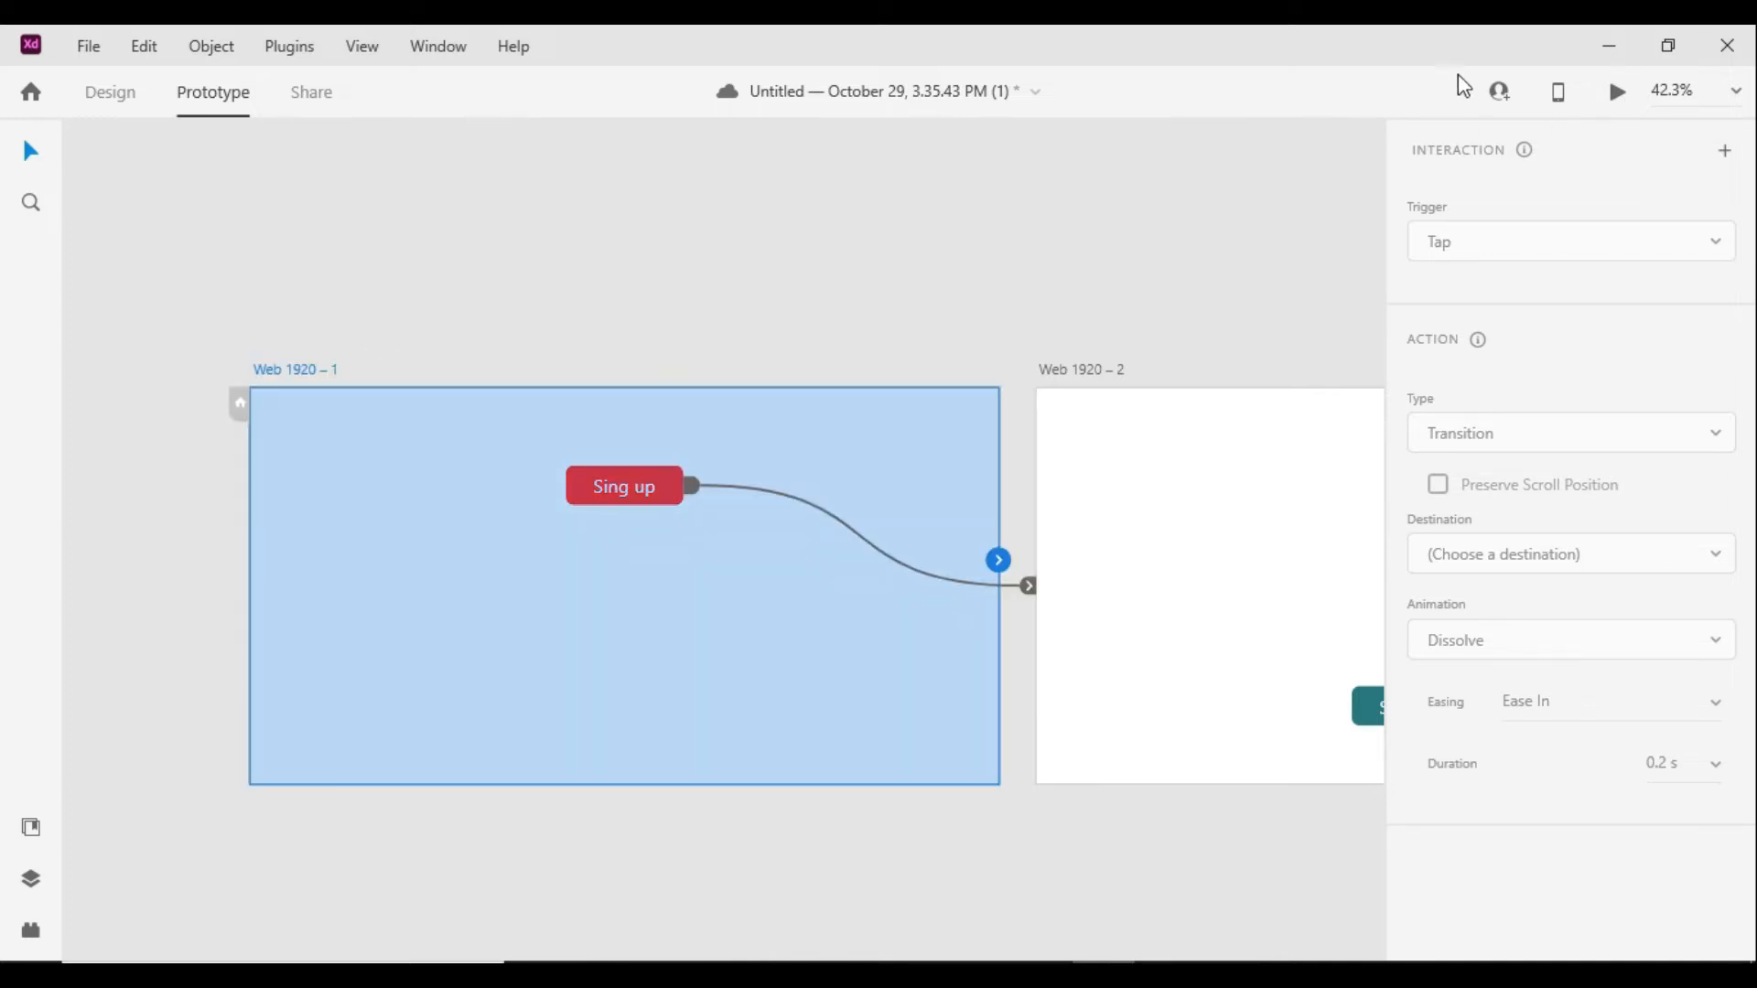
{"action": "left_click", "coordinate": [1612, 95]}
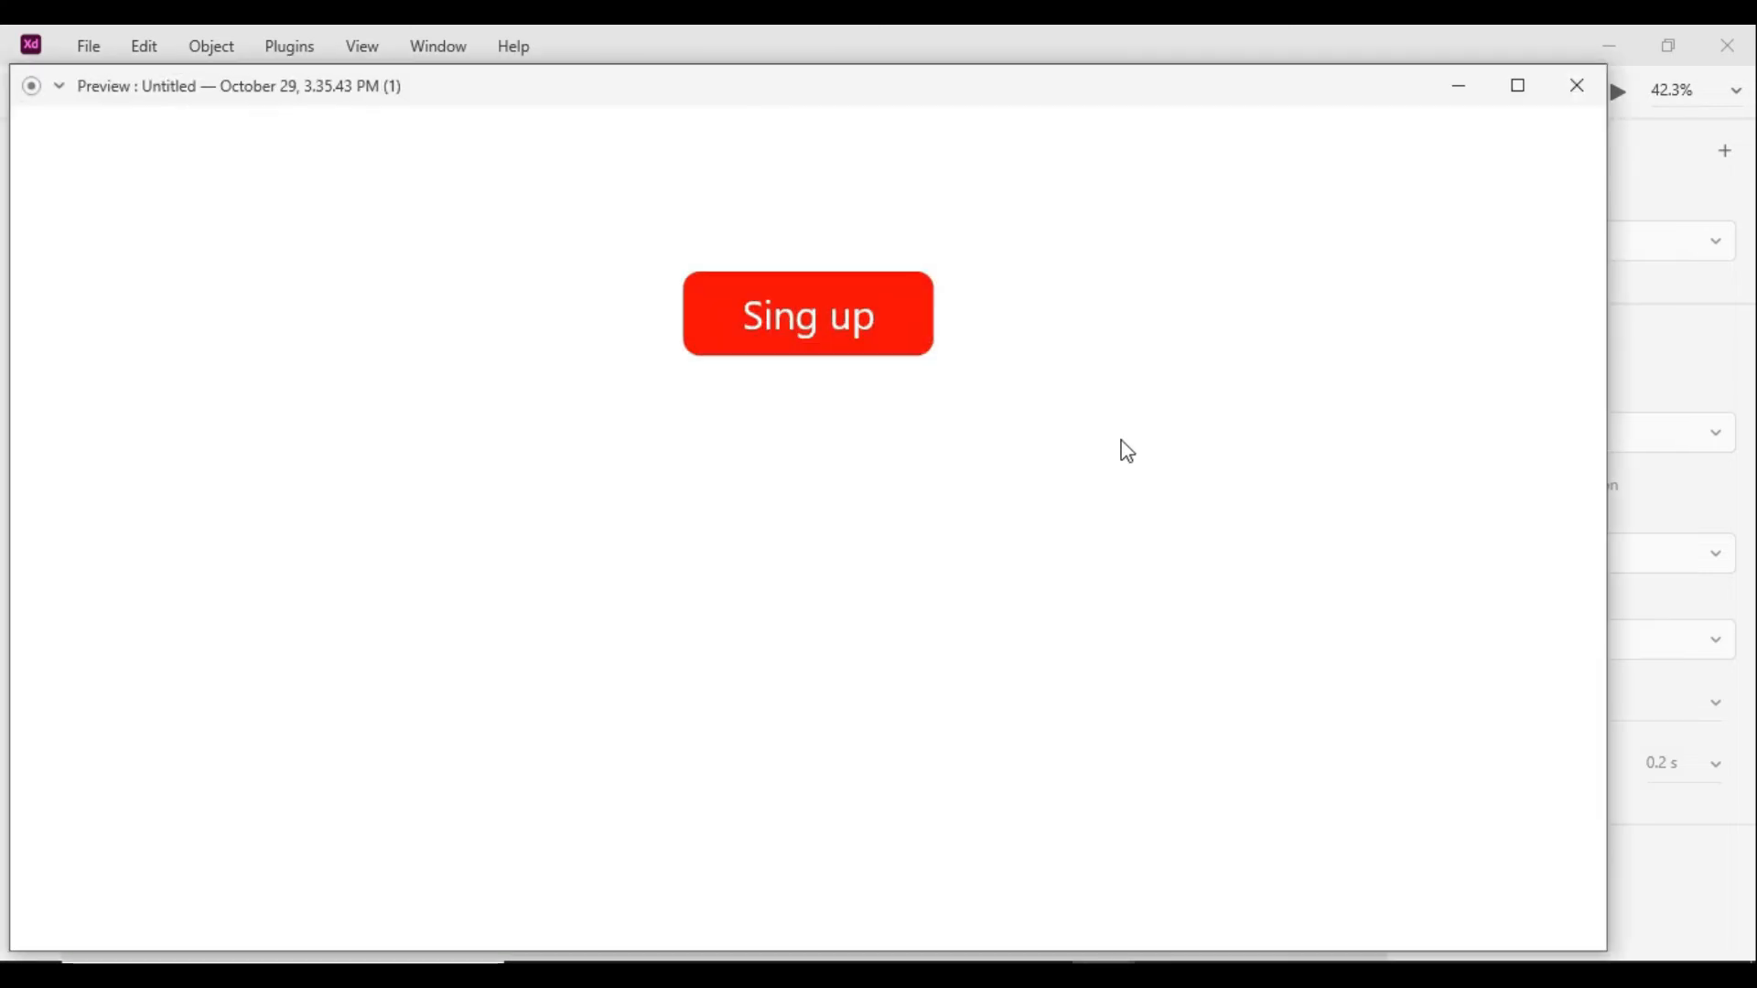
{"action": "left_click", "coordinate": [887, 338]}
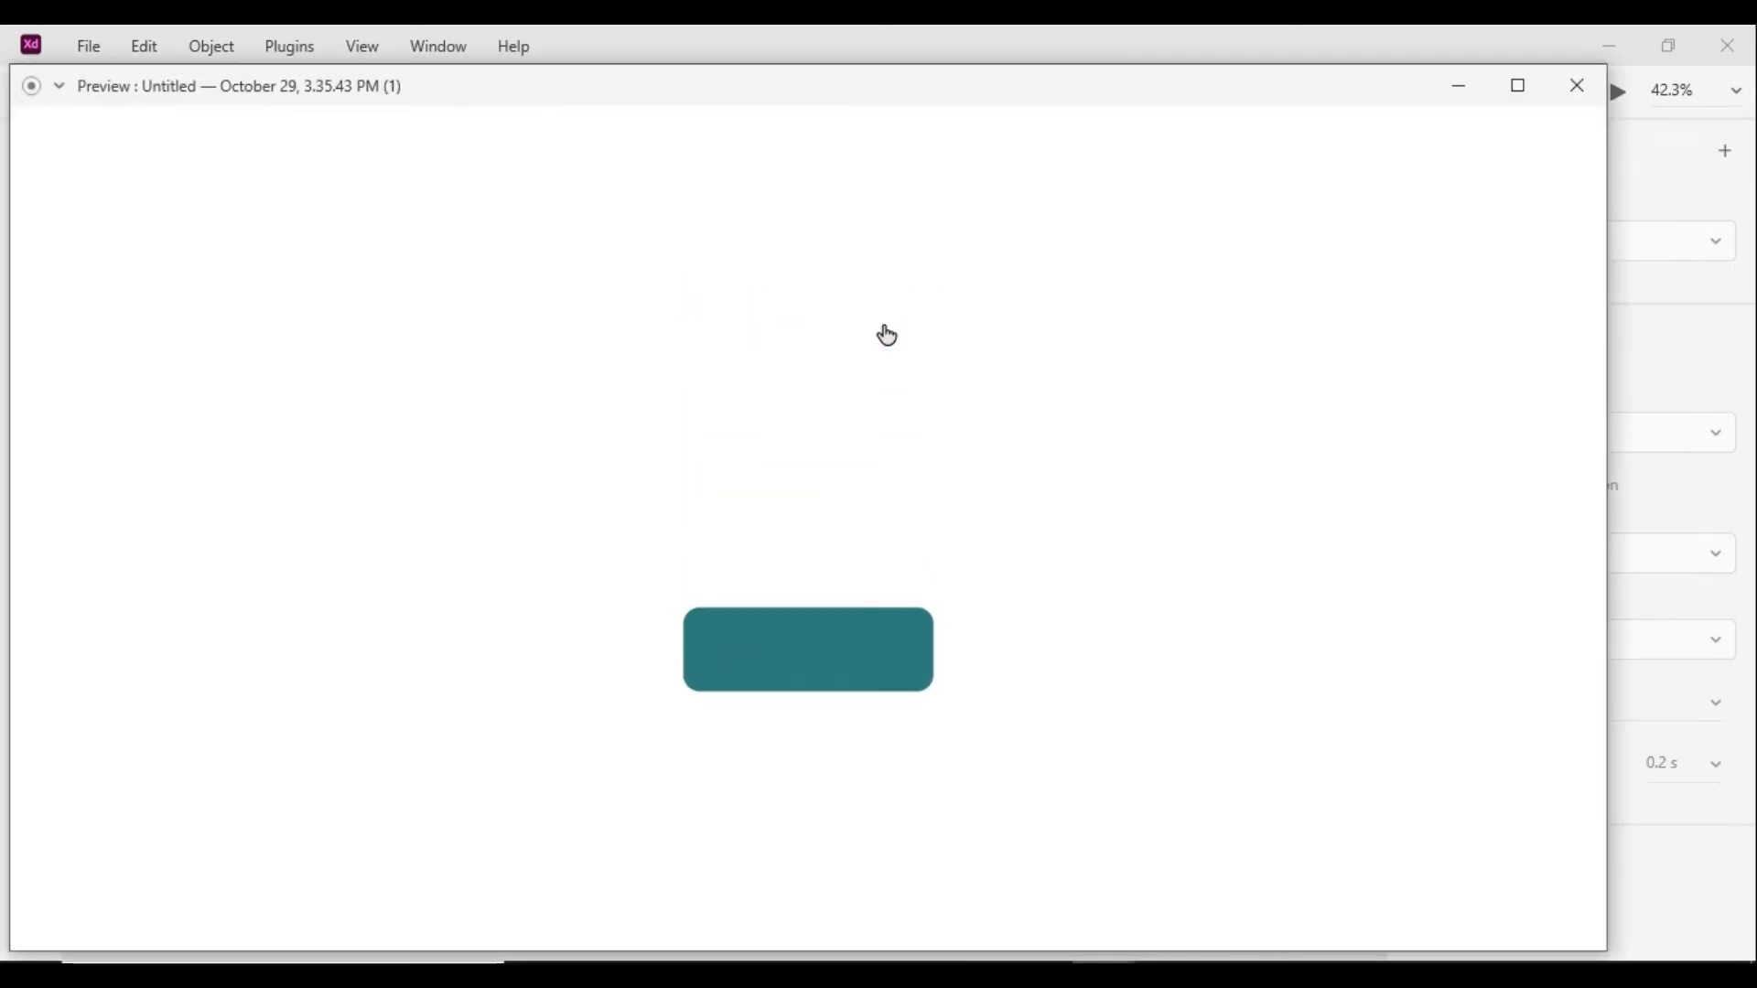
{"action": "left_click", "coordinate": [1576, 87]}
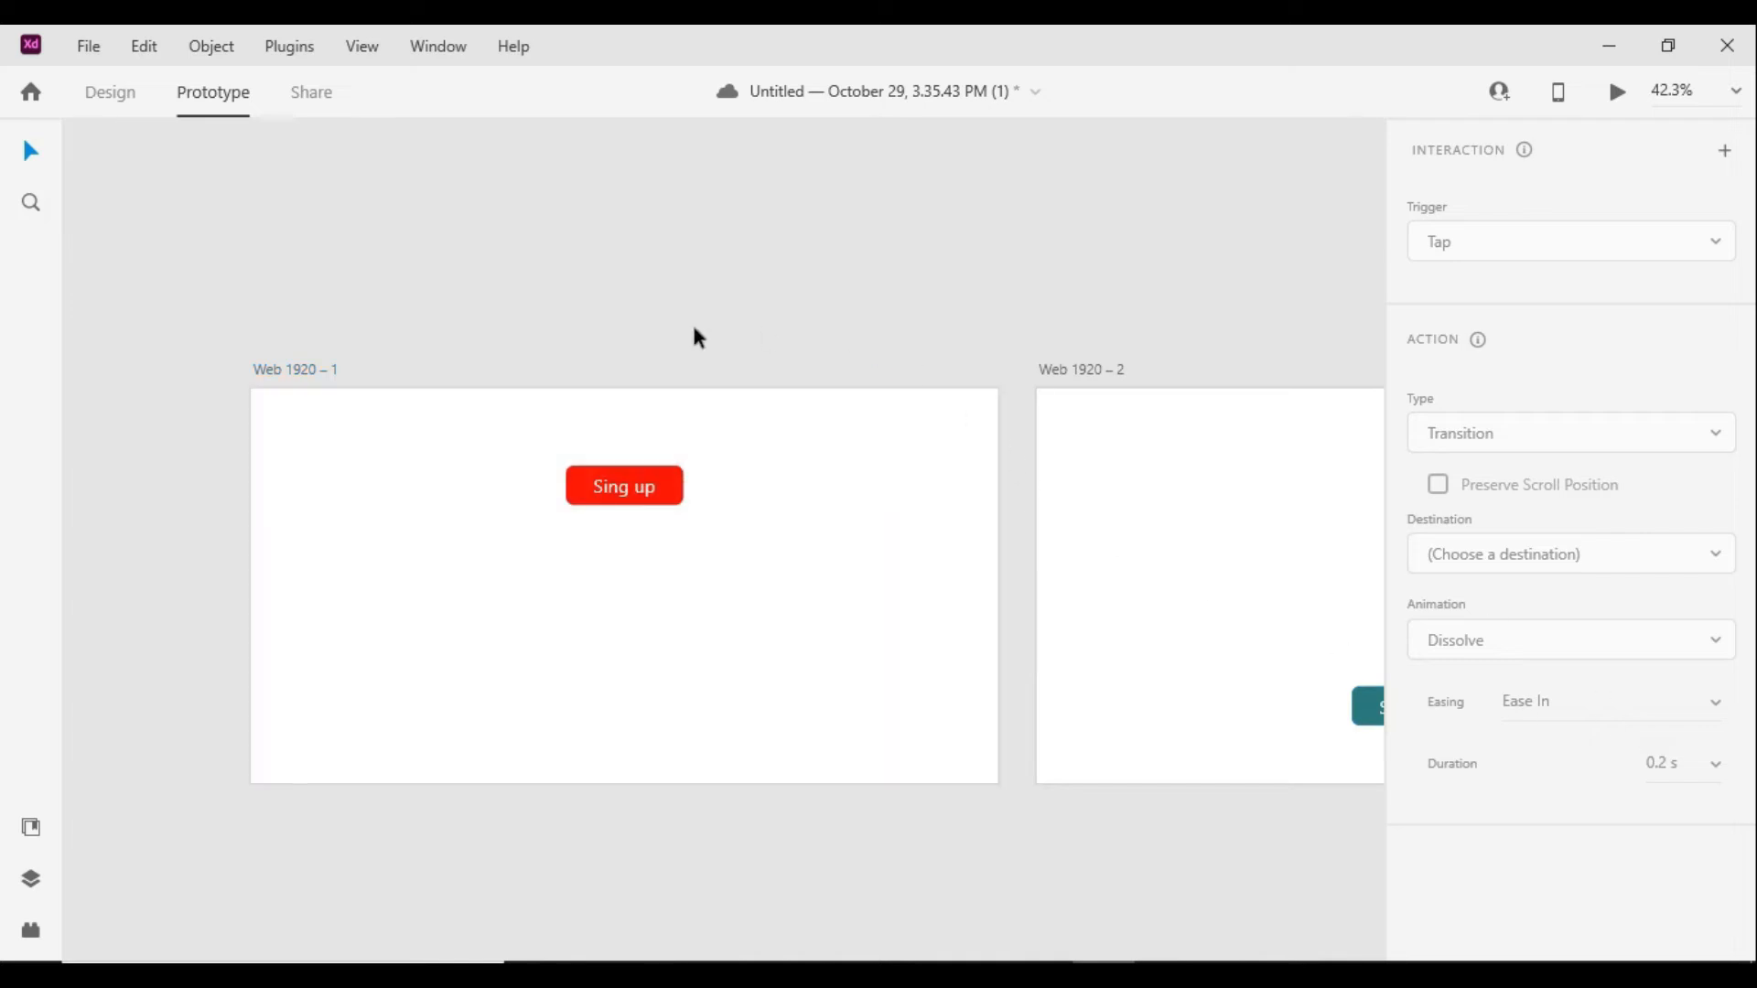
Try another duration for the "Sing up" interaction and reselect the button to check the value
{"action": "left_click", "coordinate": [679, 494]}
{"action": "left_click", "coordinate": [1663, 642]}
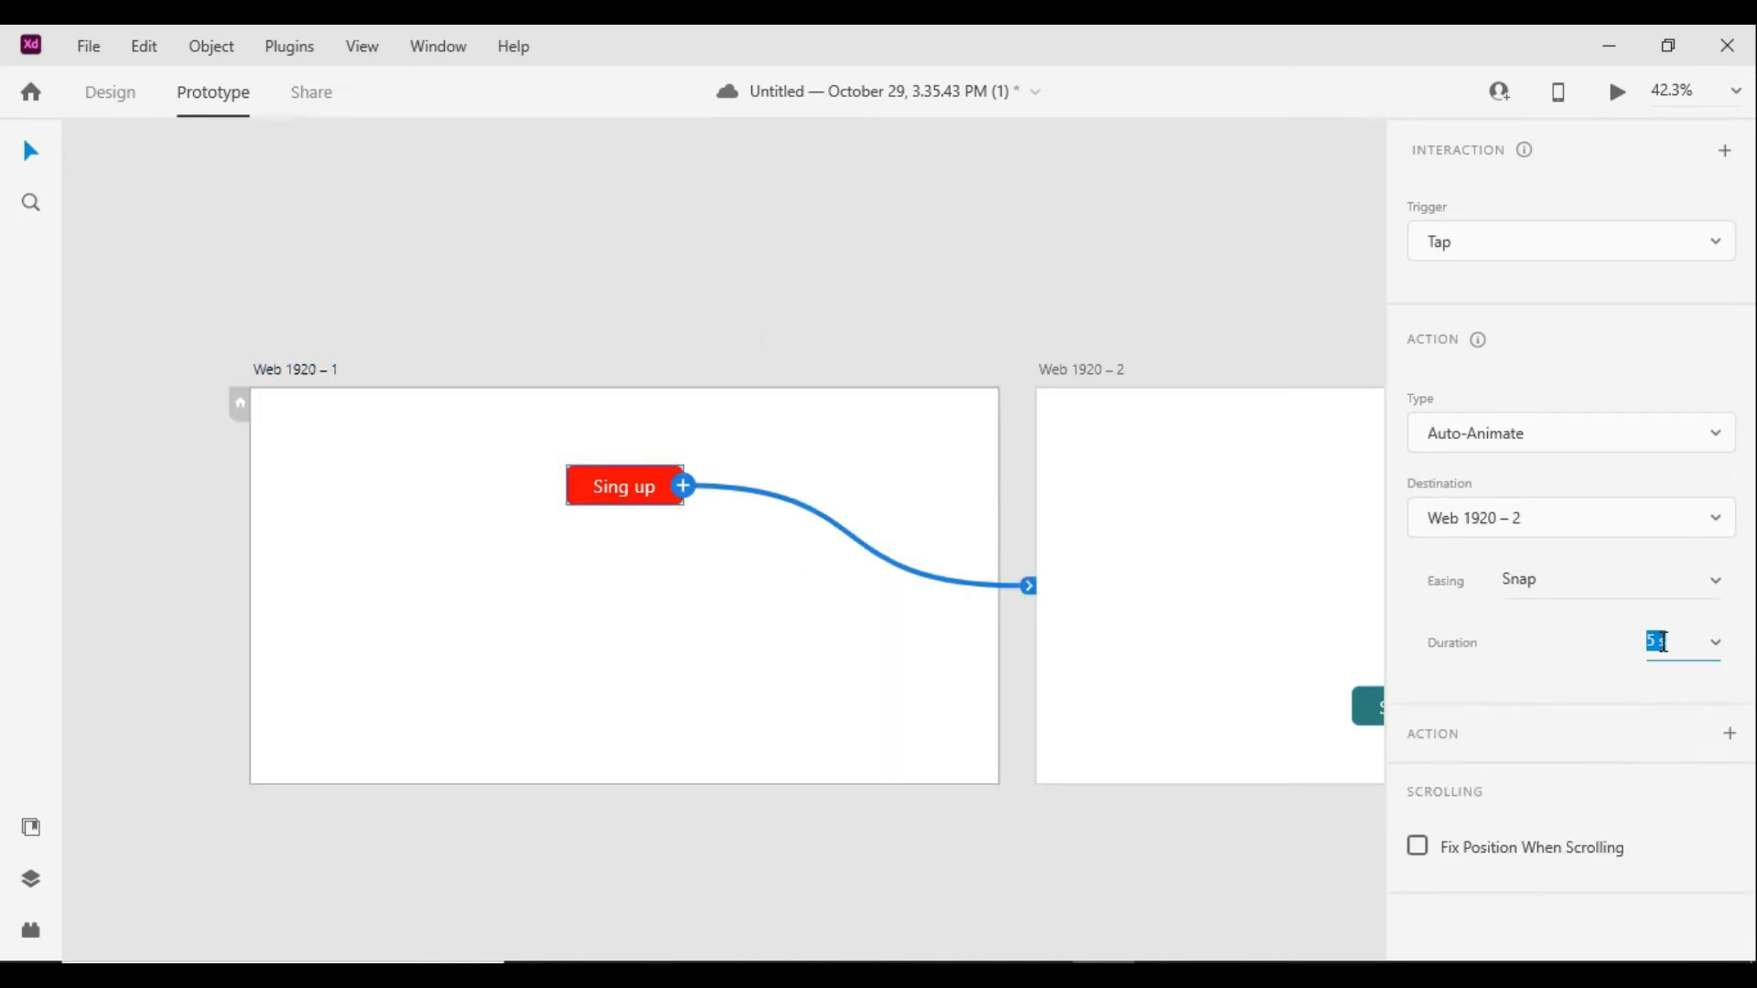
{"action": "left_click", "coordinate": [1662, 642]}
{"action": "type", "text": "1.00"}
{"action": "left_click", "coordinate": [1003, 283]}
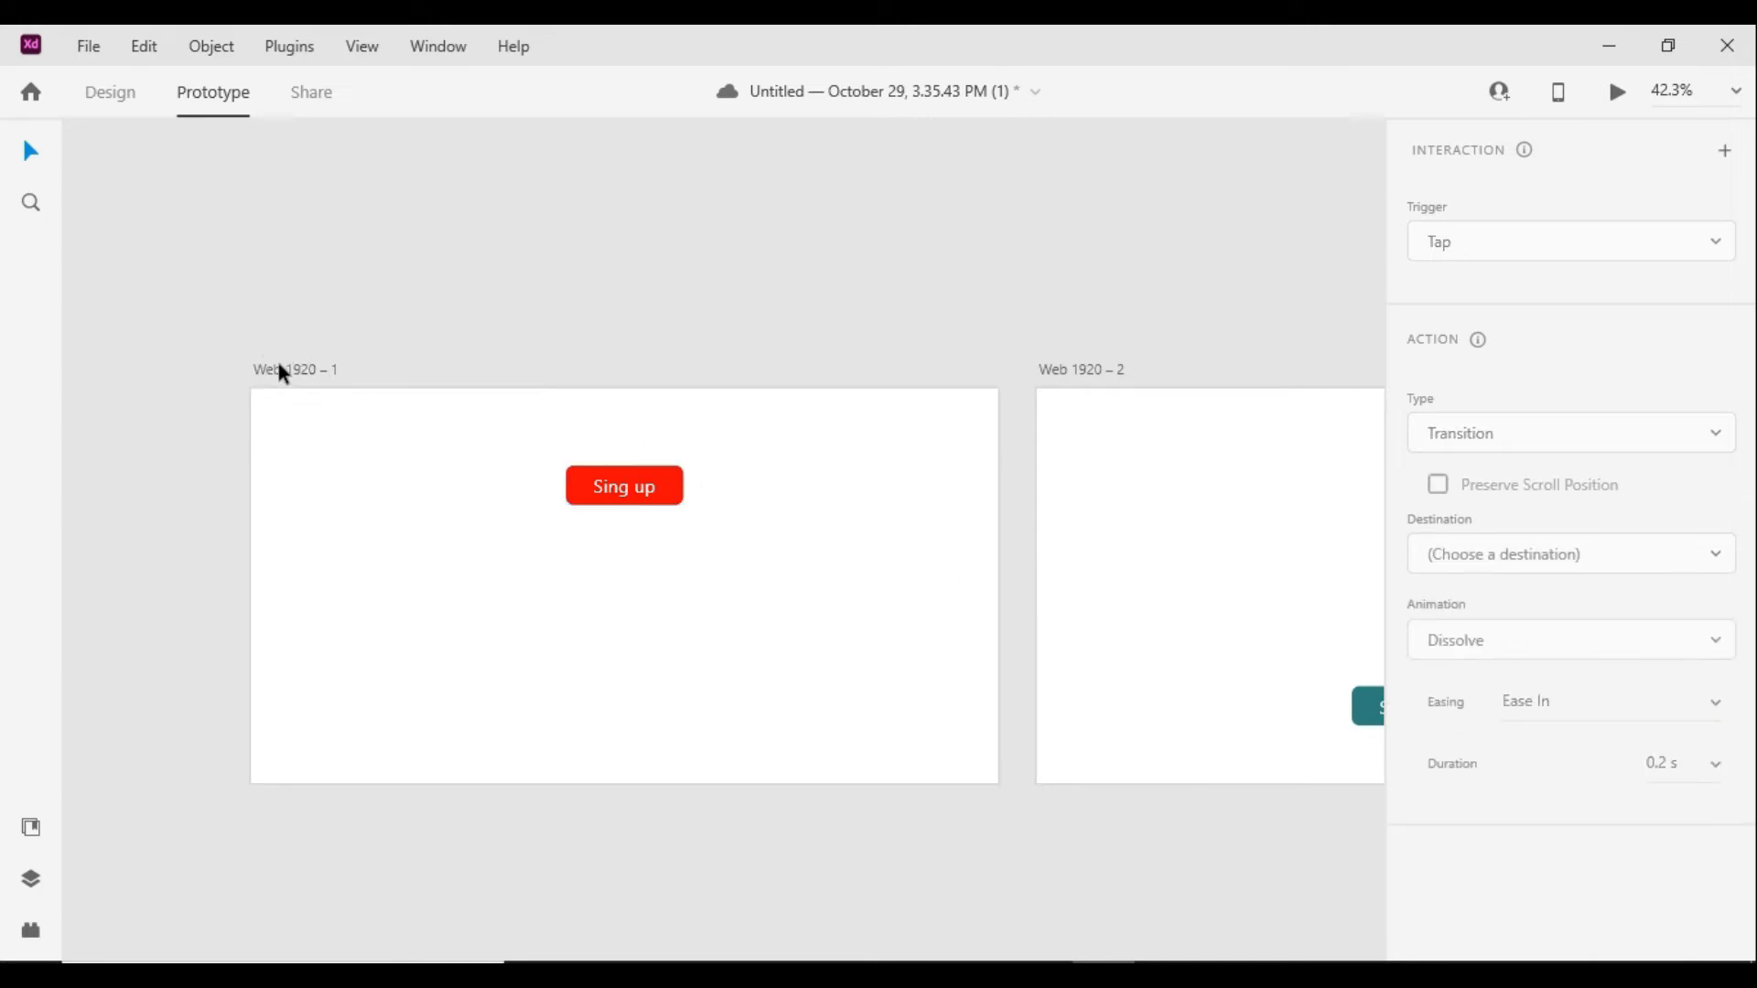
{"action": "left_click", "coordinate": [659, 474]}
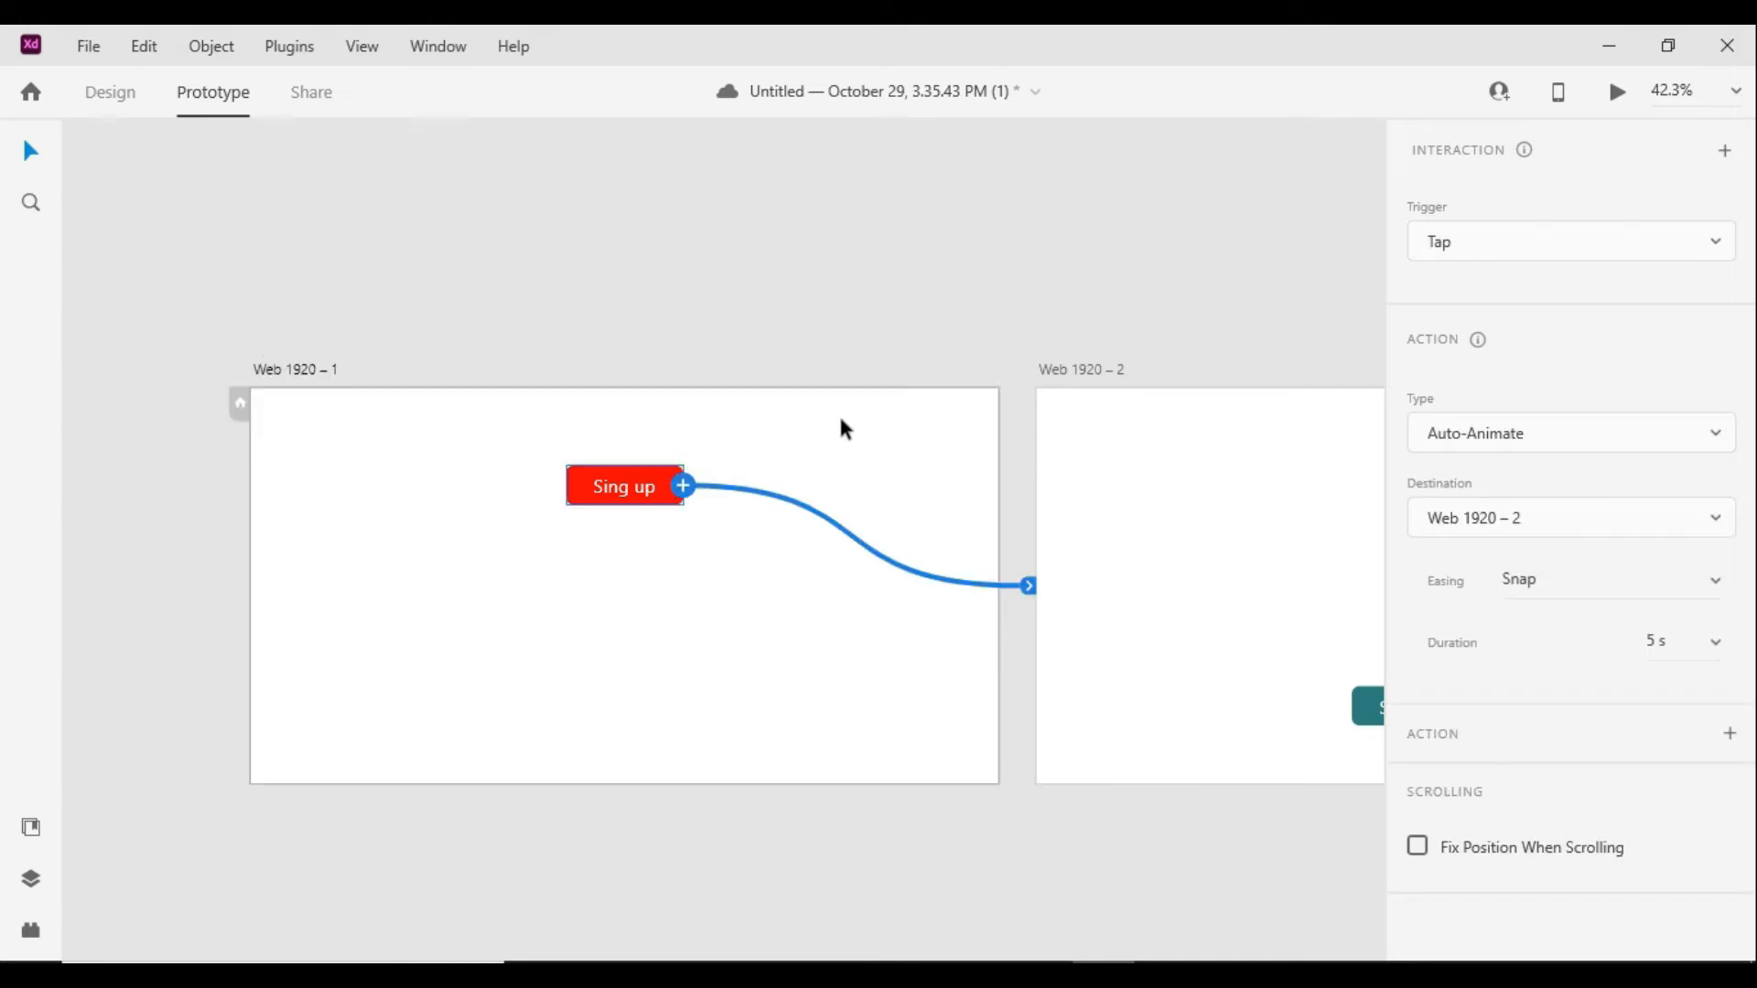
Switch to Design mode and show the layers of the teal "Sing in" button on the Web 1920 – 2 artboard
{"action": "left_click", "coordinate": [124, 98]}
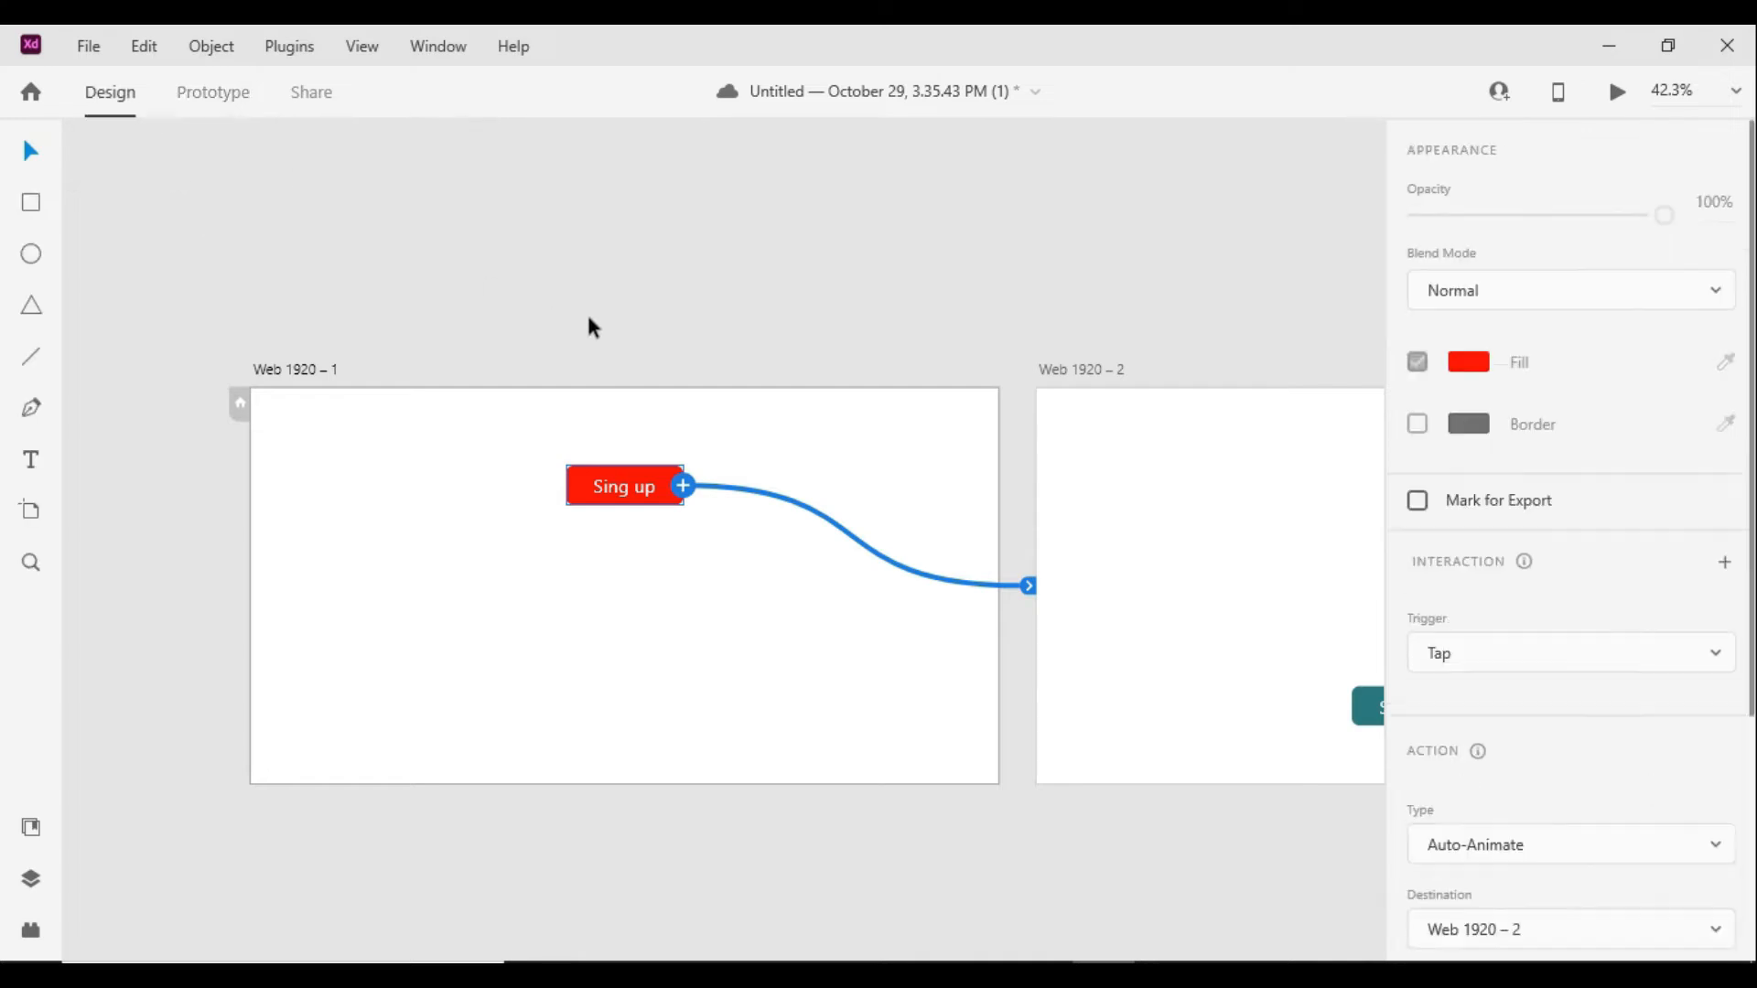
{"action": "left_click", "coordinate": [926, 353]}
{"action": "left_click_drag", "start_coordinate": [1120, 387], "coordinate": [809, 308]}
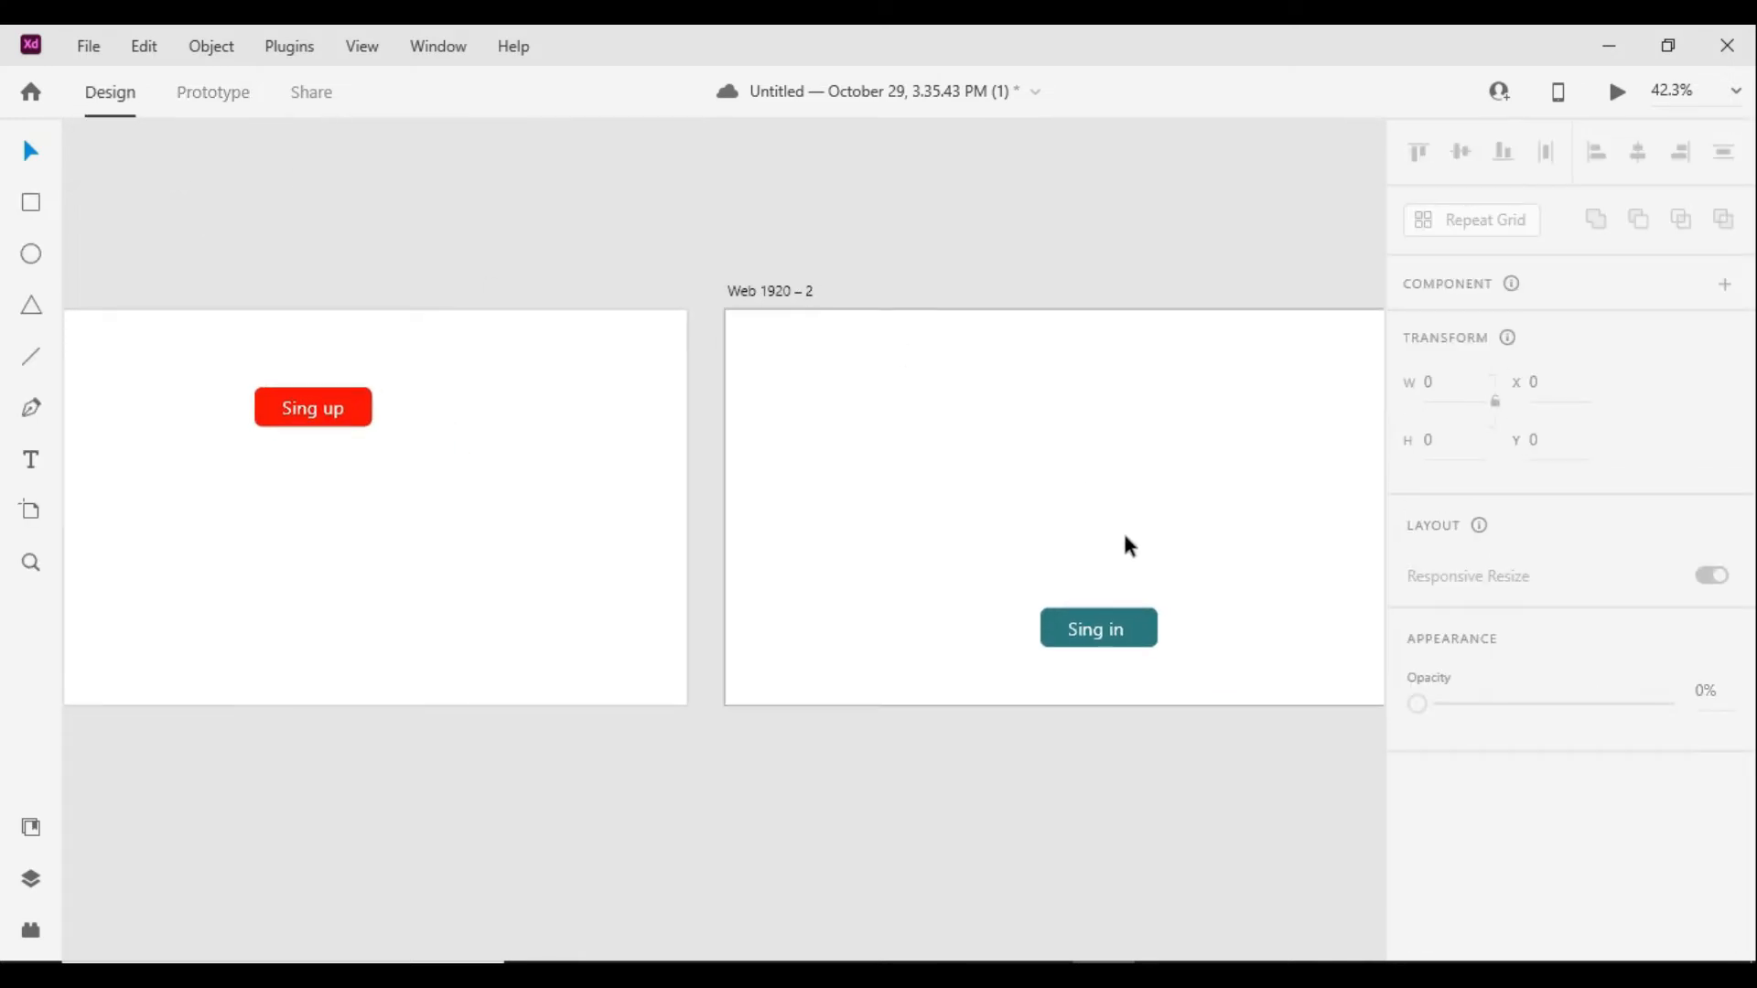
{"action": "left_click", "coordinate": [1155, 631]}
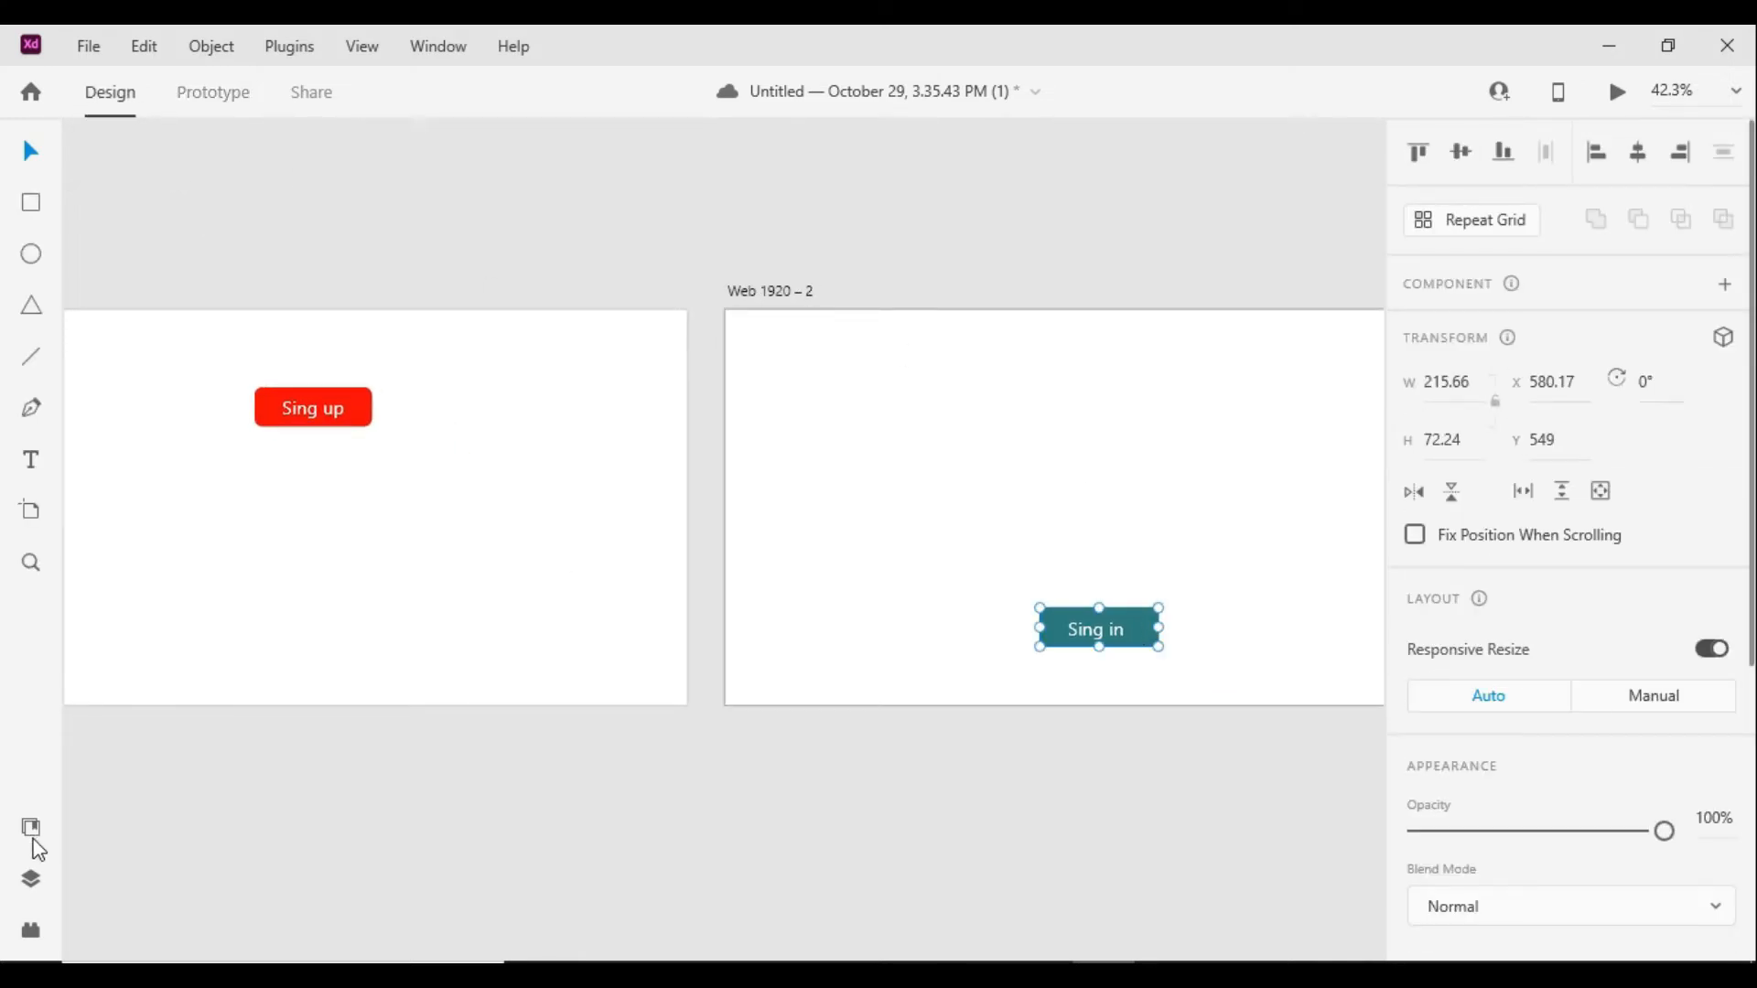
{"action": "left_click", "coordinate": [37, 876]}
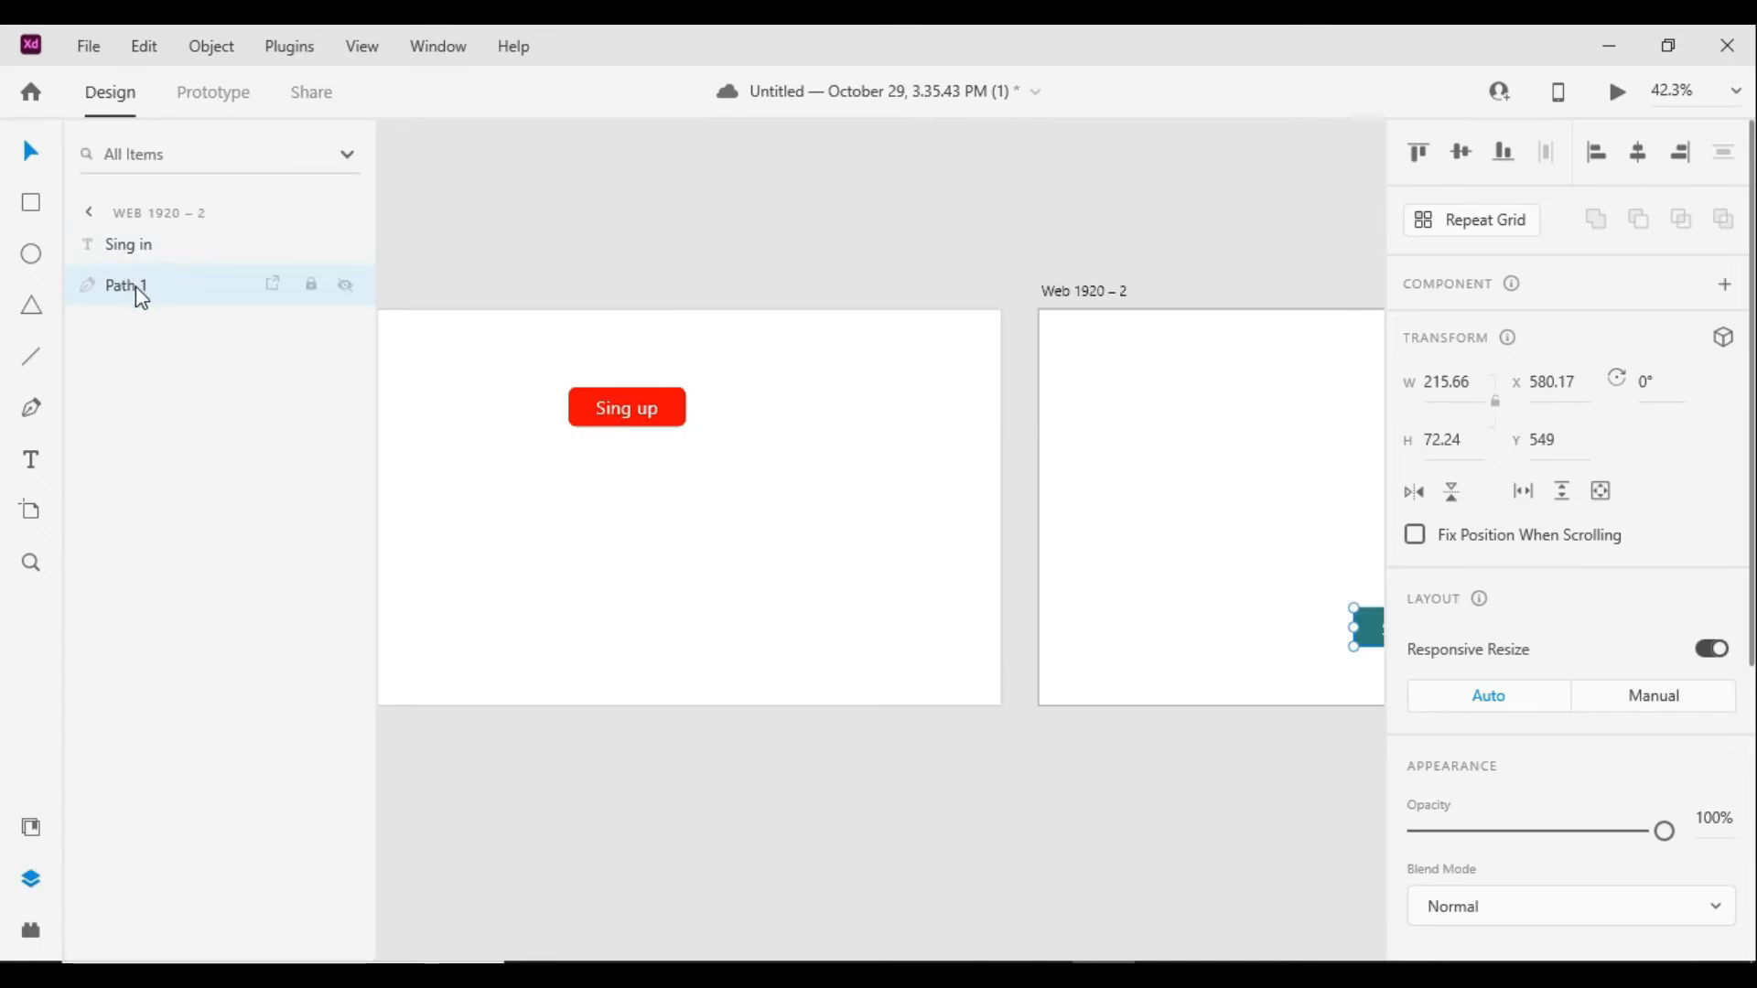
Select the "Sing in" button's shape and open the name of its Path 1 layer for editing to examine it
{"action": "left_click", "coordinate": [1339, 642]}
{"action": "left_click", "coordinate": [1369, 632]}
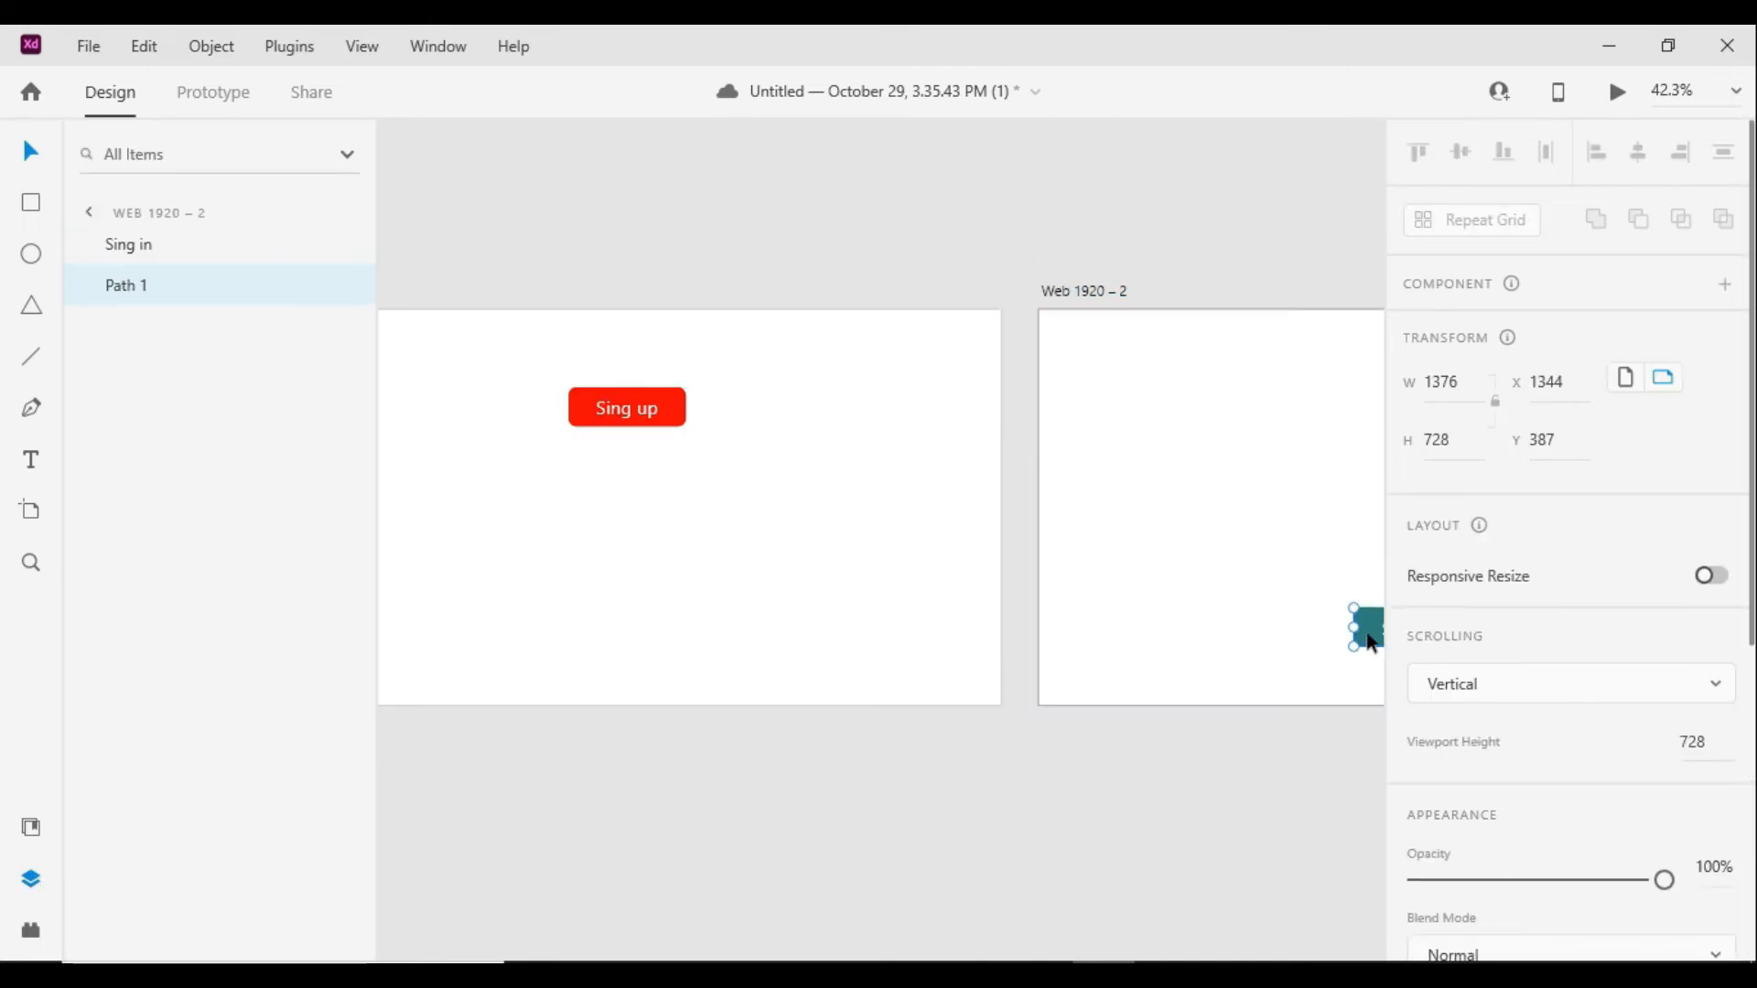
{"action": "scroll", "coordinate": [619, 678], "scroll_direction": "right", "scroll_amount": 5}
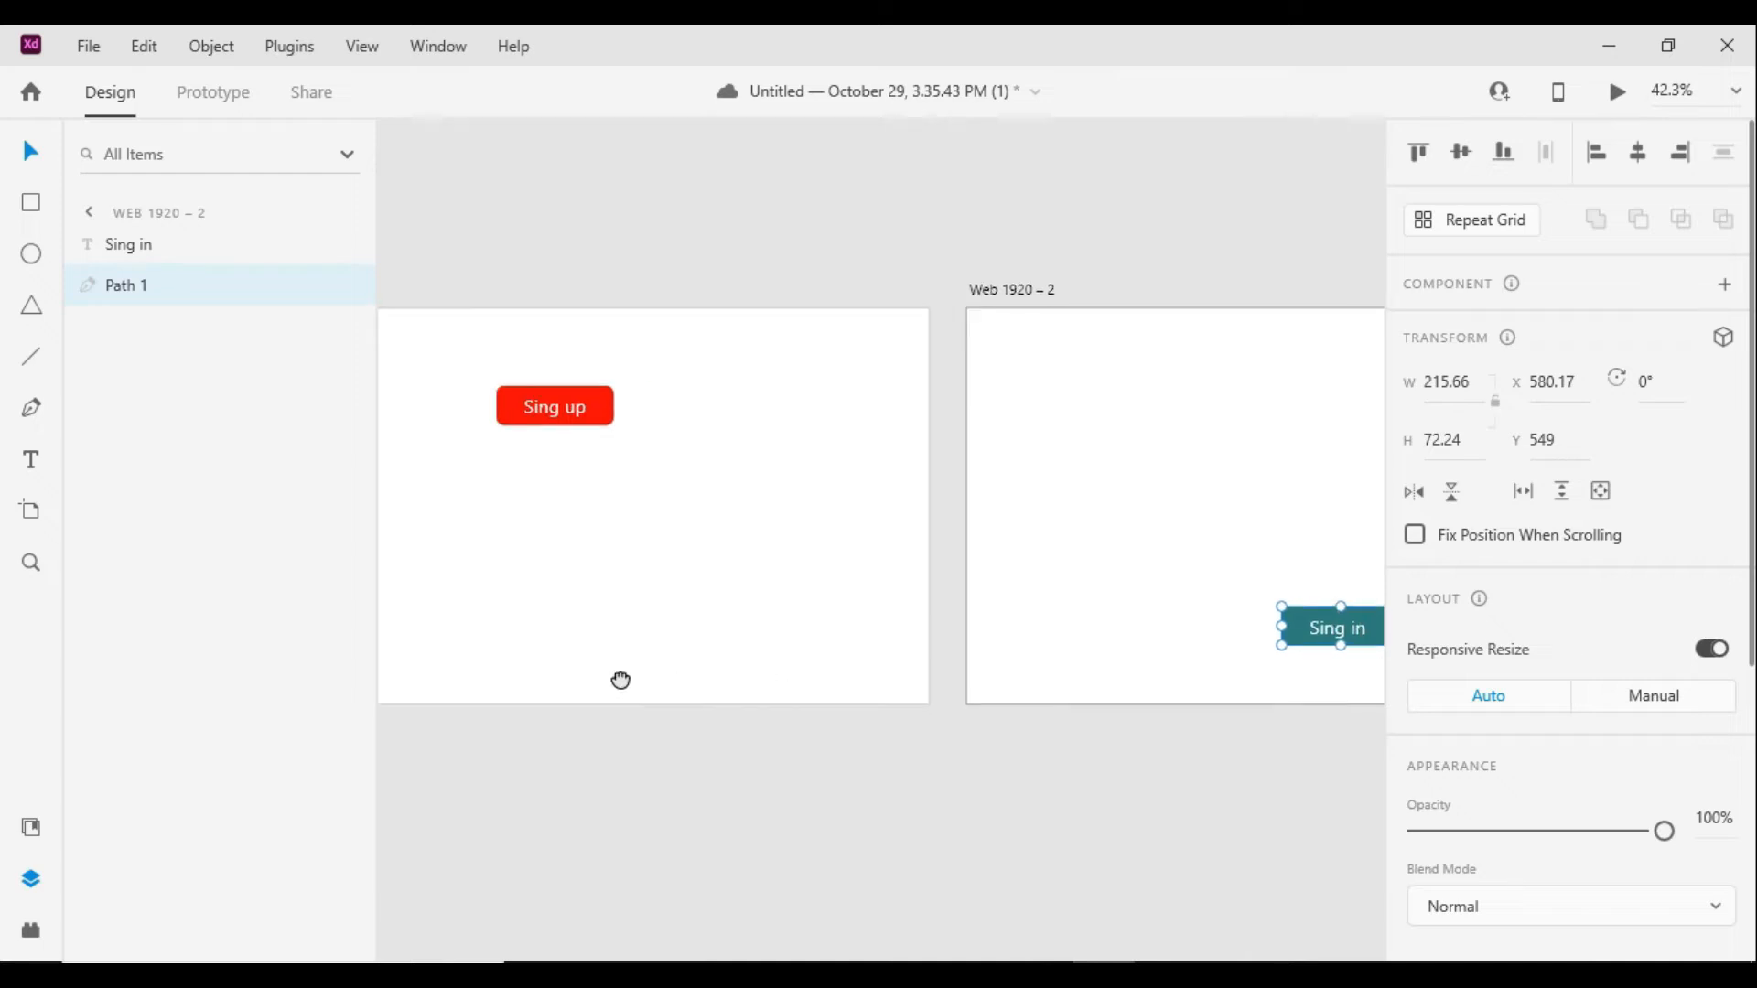
{"action": "left_click", "coordinate": [1118, 635]}
{"action": "left_click", "coordinate": [1177, 620]}
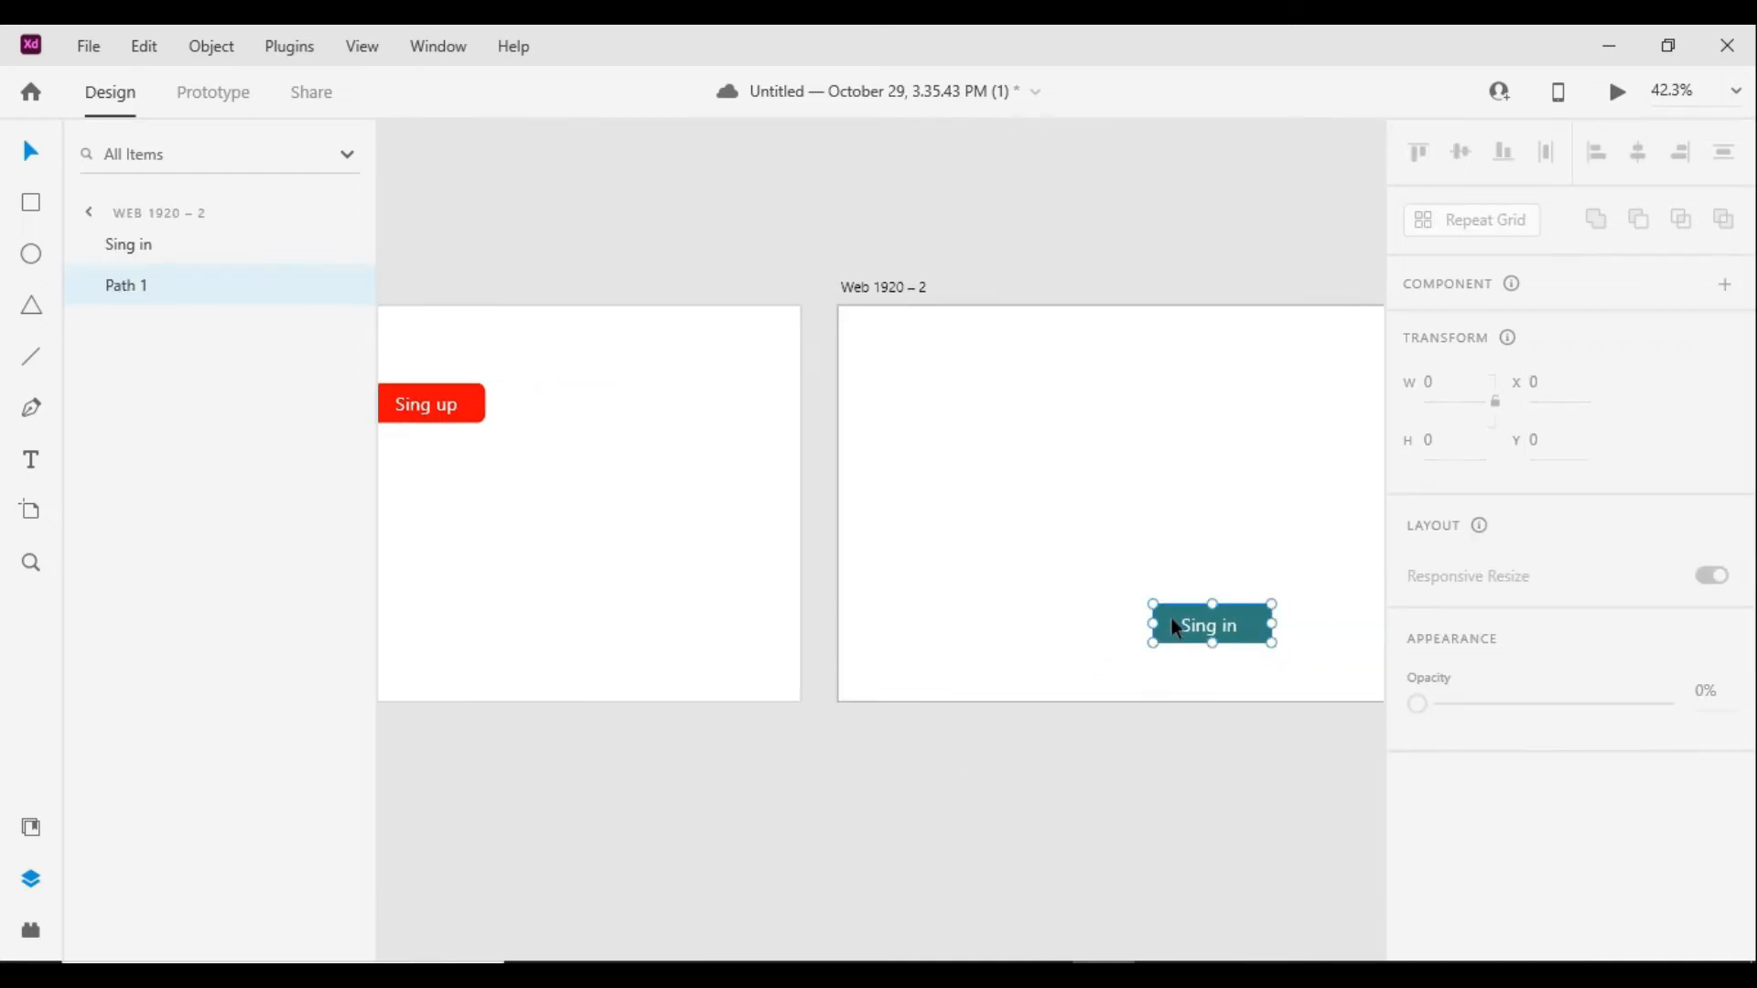
{"action": "double_click", "coordinate": [131, 291]}
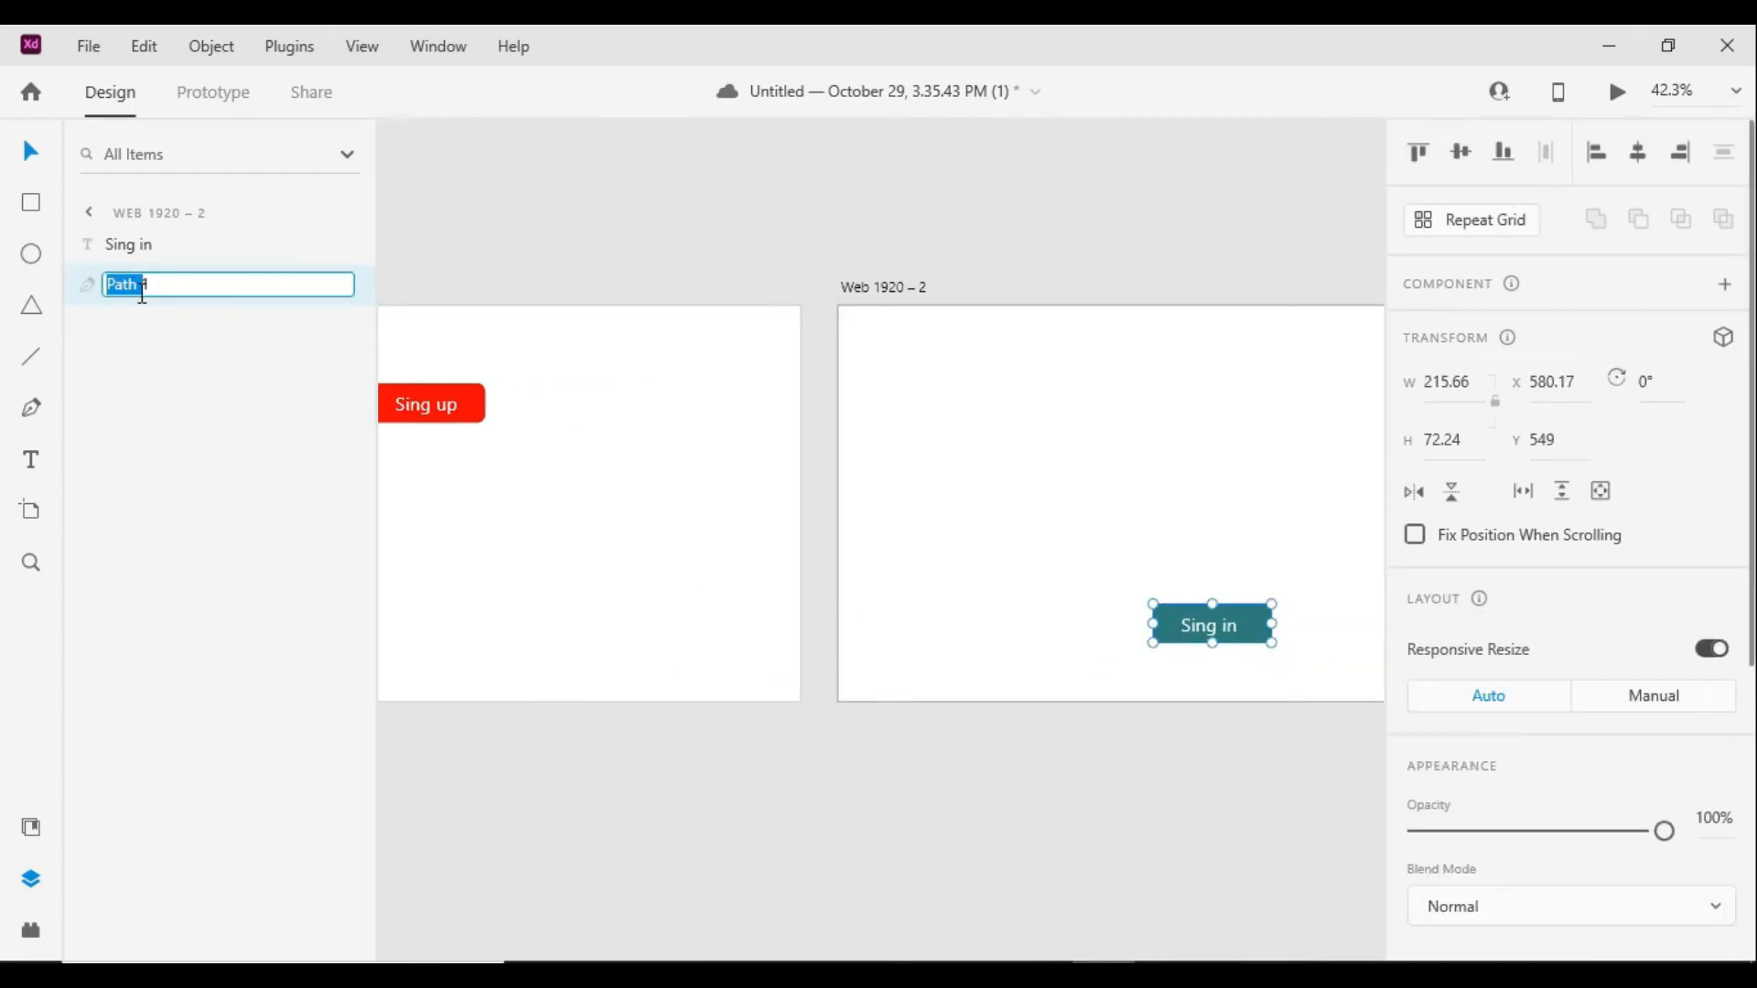
{"action": "left_click", "coordinate": [156, 289]}
{"action": "left_click", "coordinate": [467, 262]}
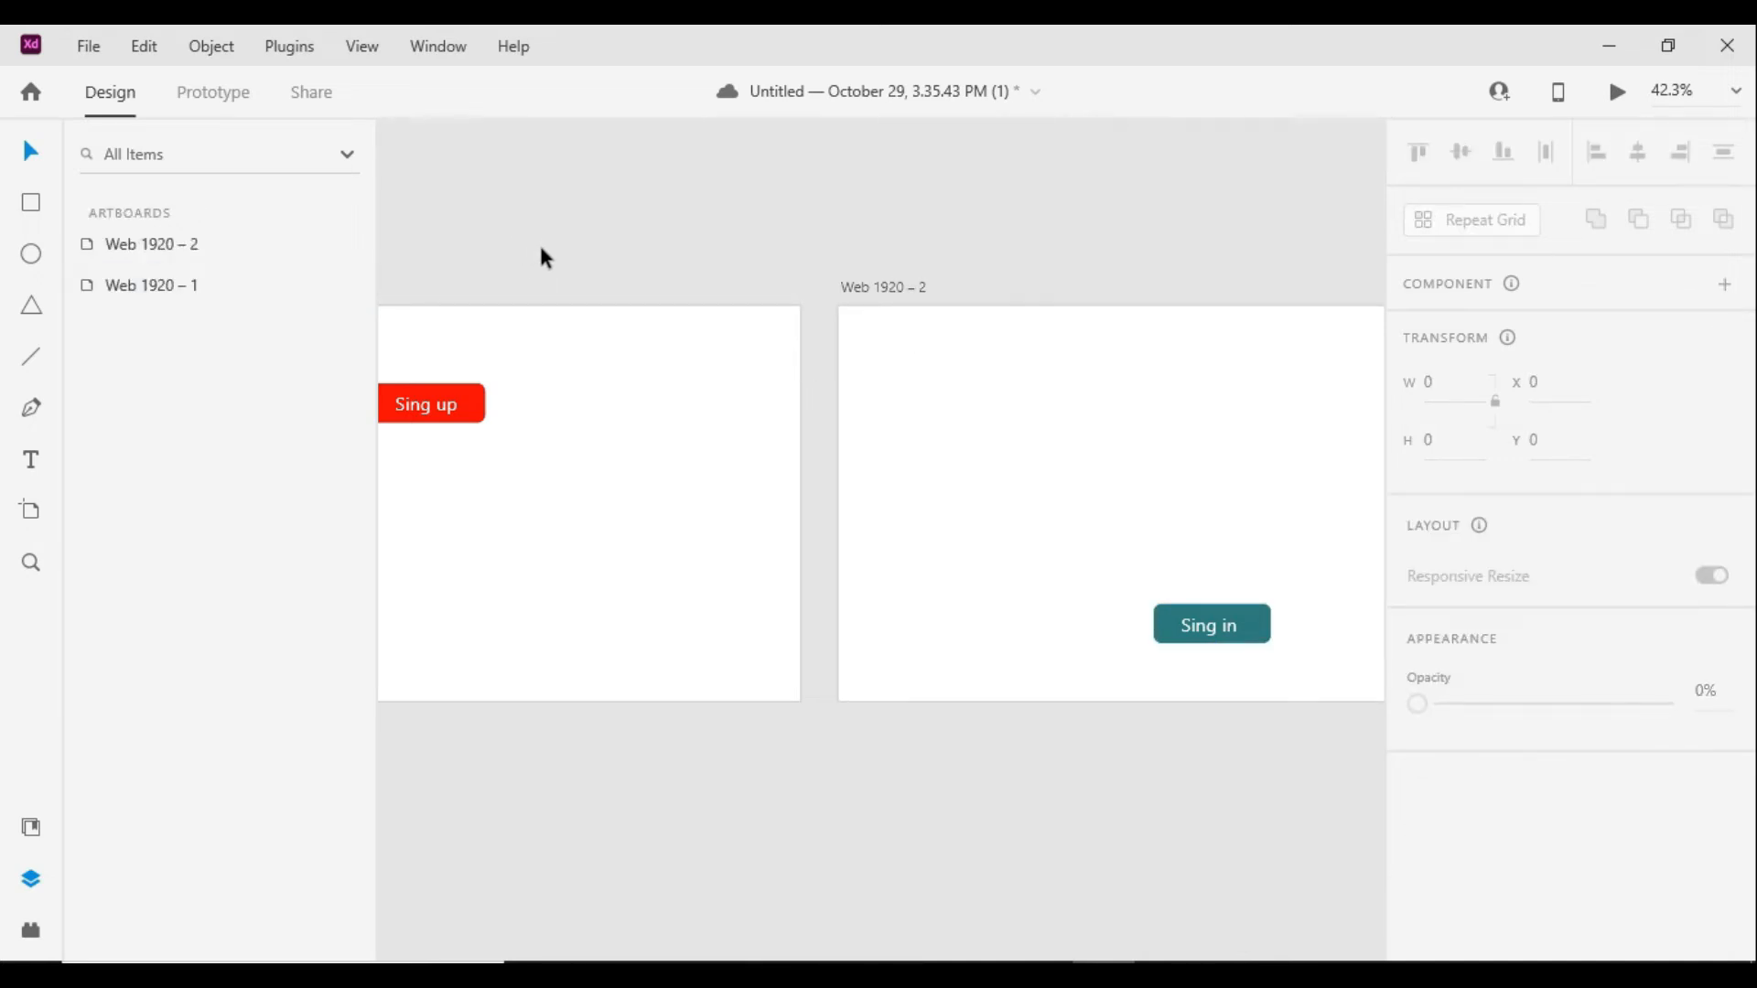
Preview the prototype from the Web 1920 – 1 artboard, trigger the "Sing up" button to check the animation and close the preview
{"action": "left_click_drag", "start_coordinate": [541, 266], "coordinate": [785, 279]}
{"action": "left_click_drag", "start_coordinate": [656, 281], "coordinate": [692, 281]}
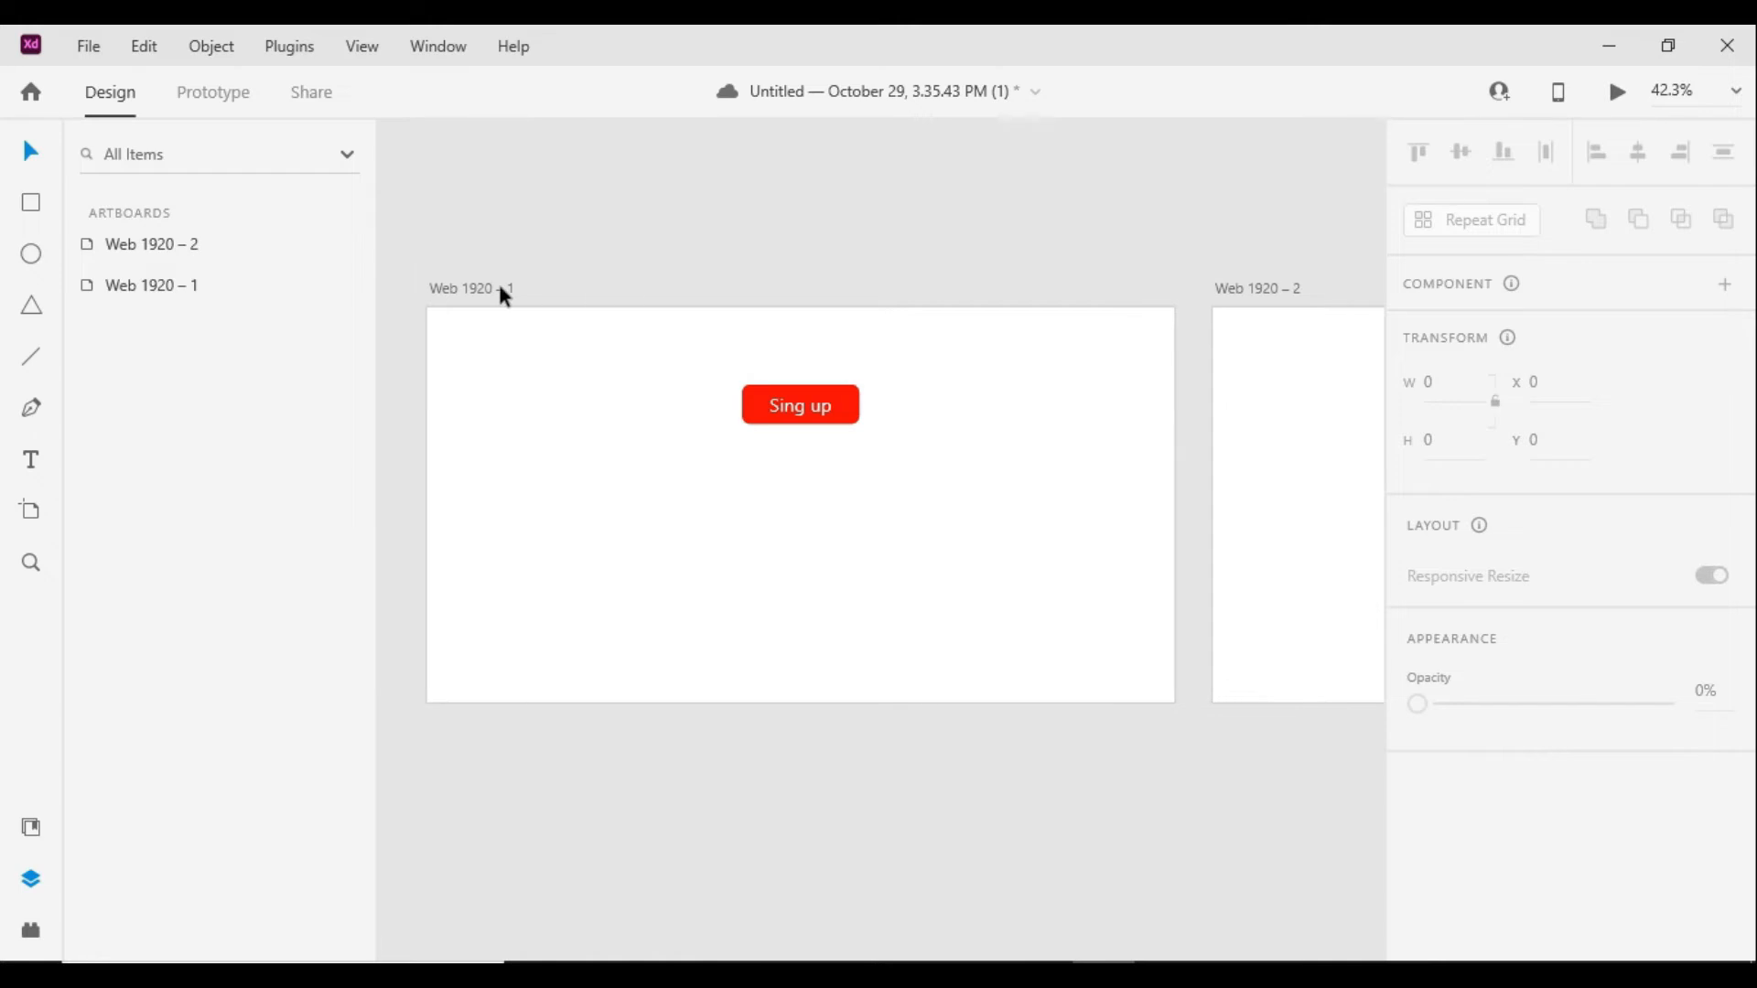
{"action": "double_click", "coordinate": [497, 284]}
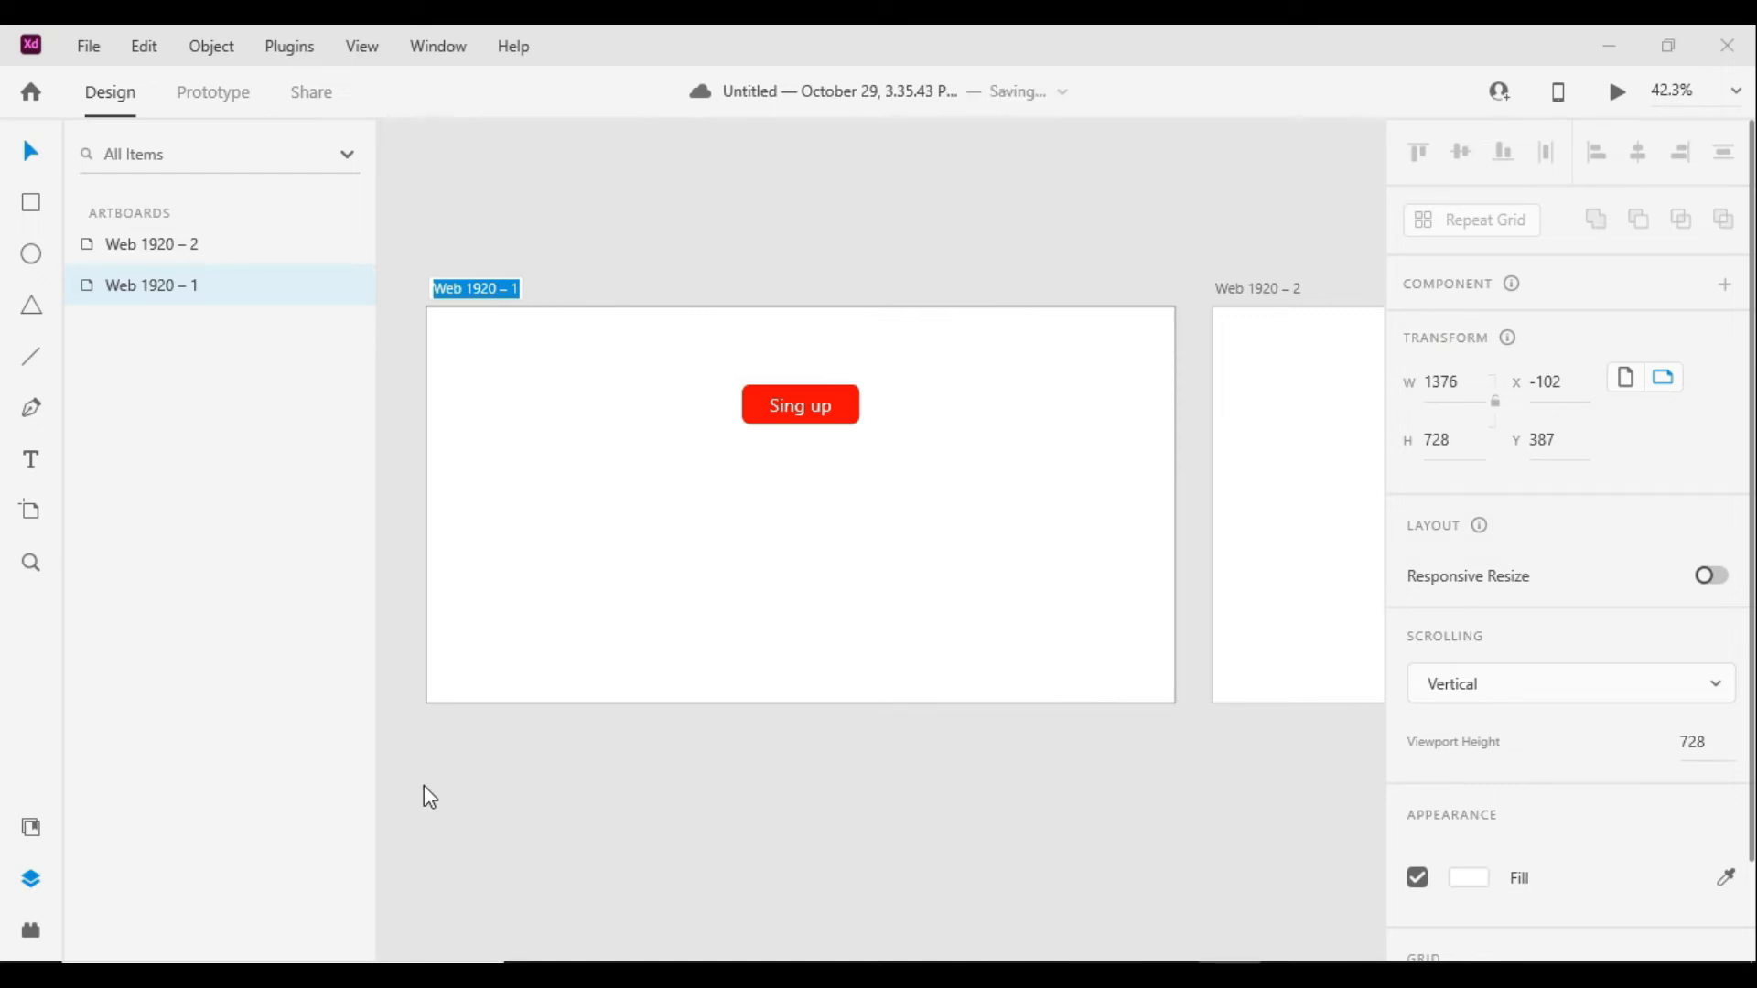
{"action": "key", "text": "Return"}
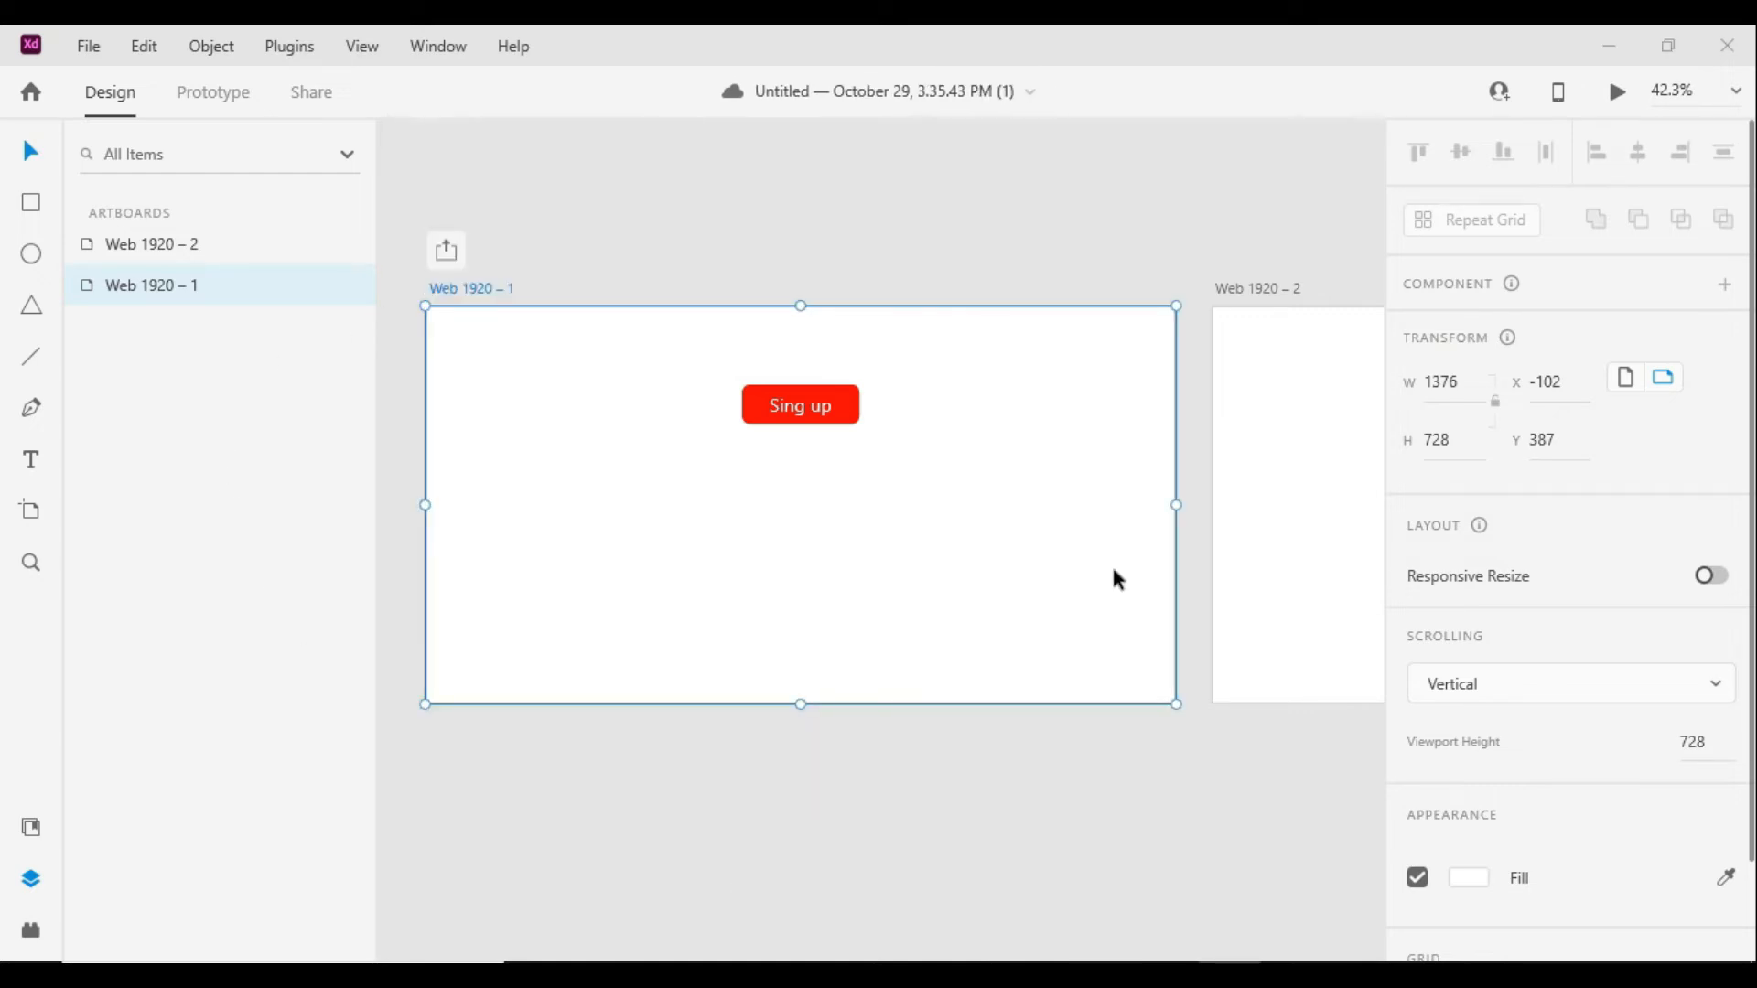
{"action": "left_click", "coordinate": [1621, 95]}
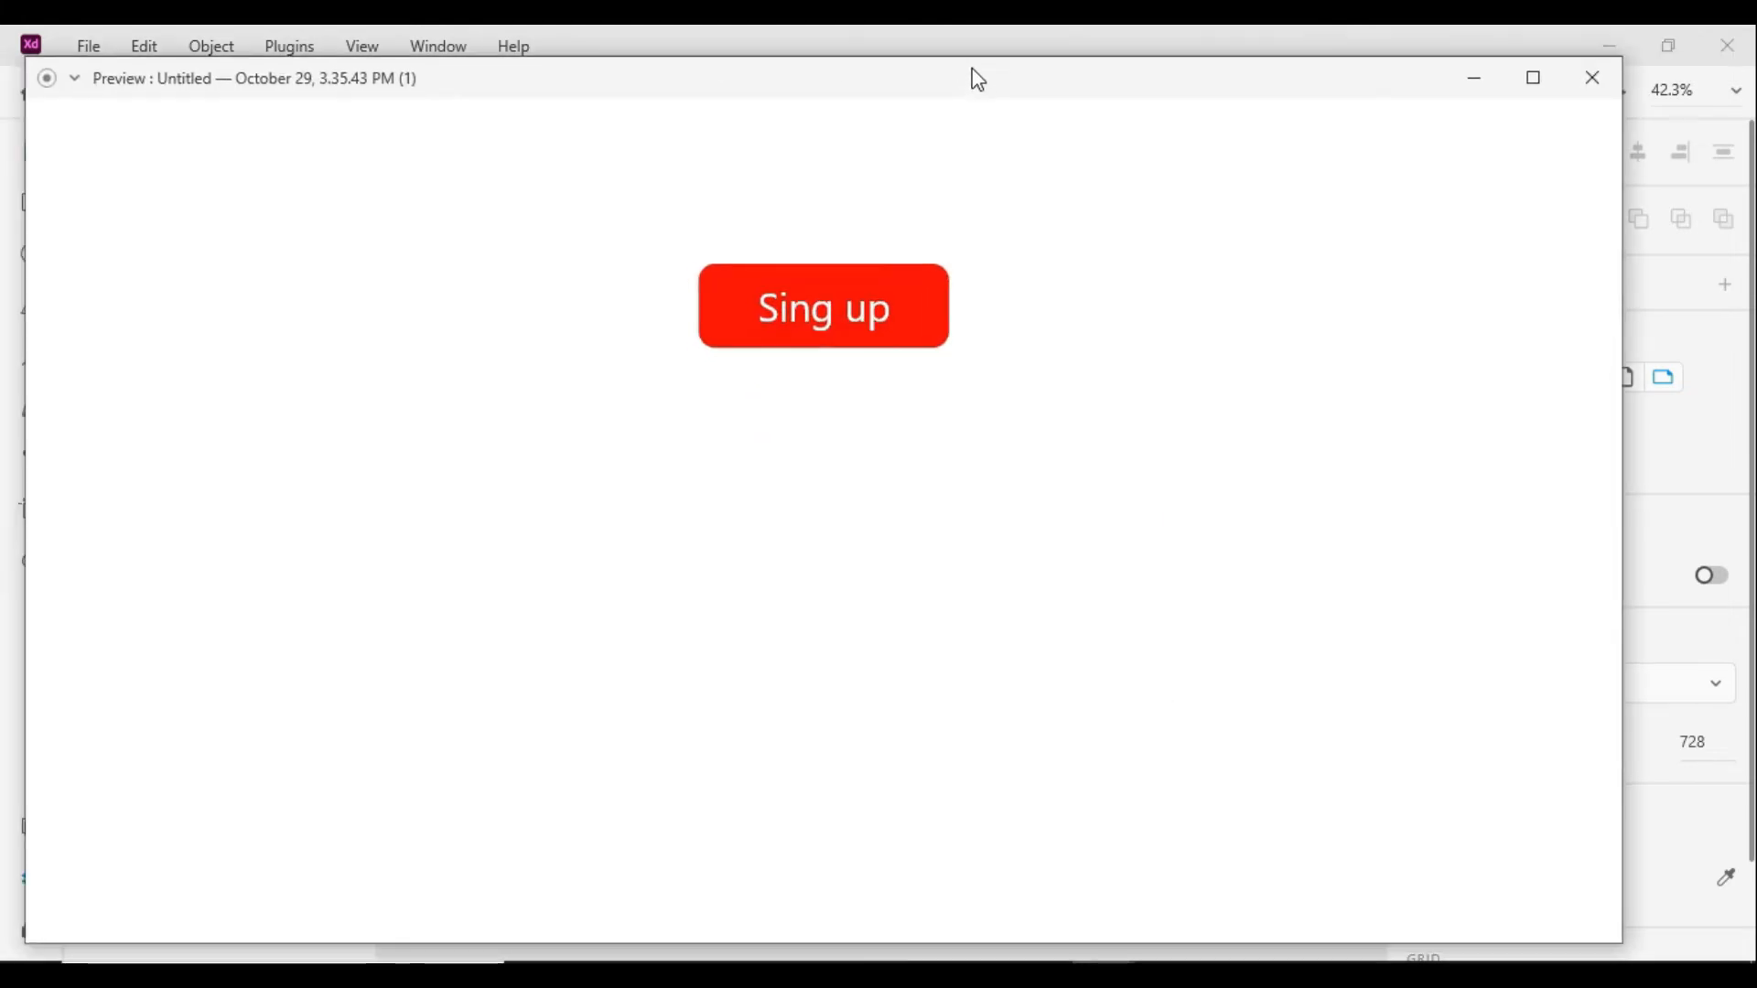
{"action": "left_click_drag", "start_coordinate": [978, 80], "coordinate": [960, 71]}
{"action": "left_click", "coordinate": [864, 311]}
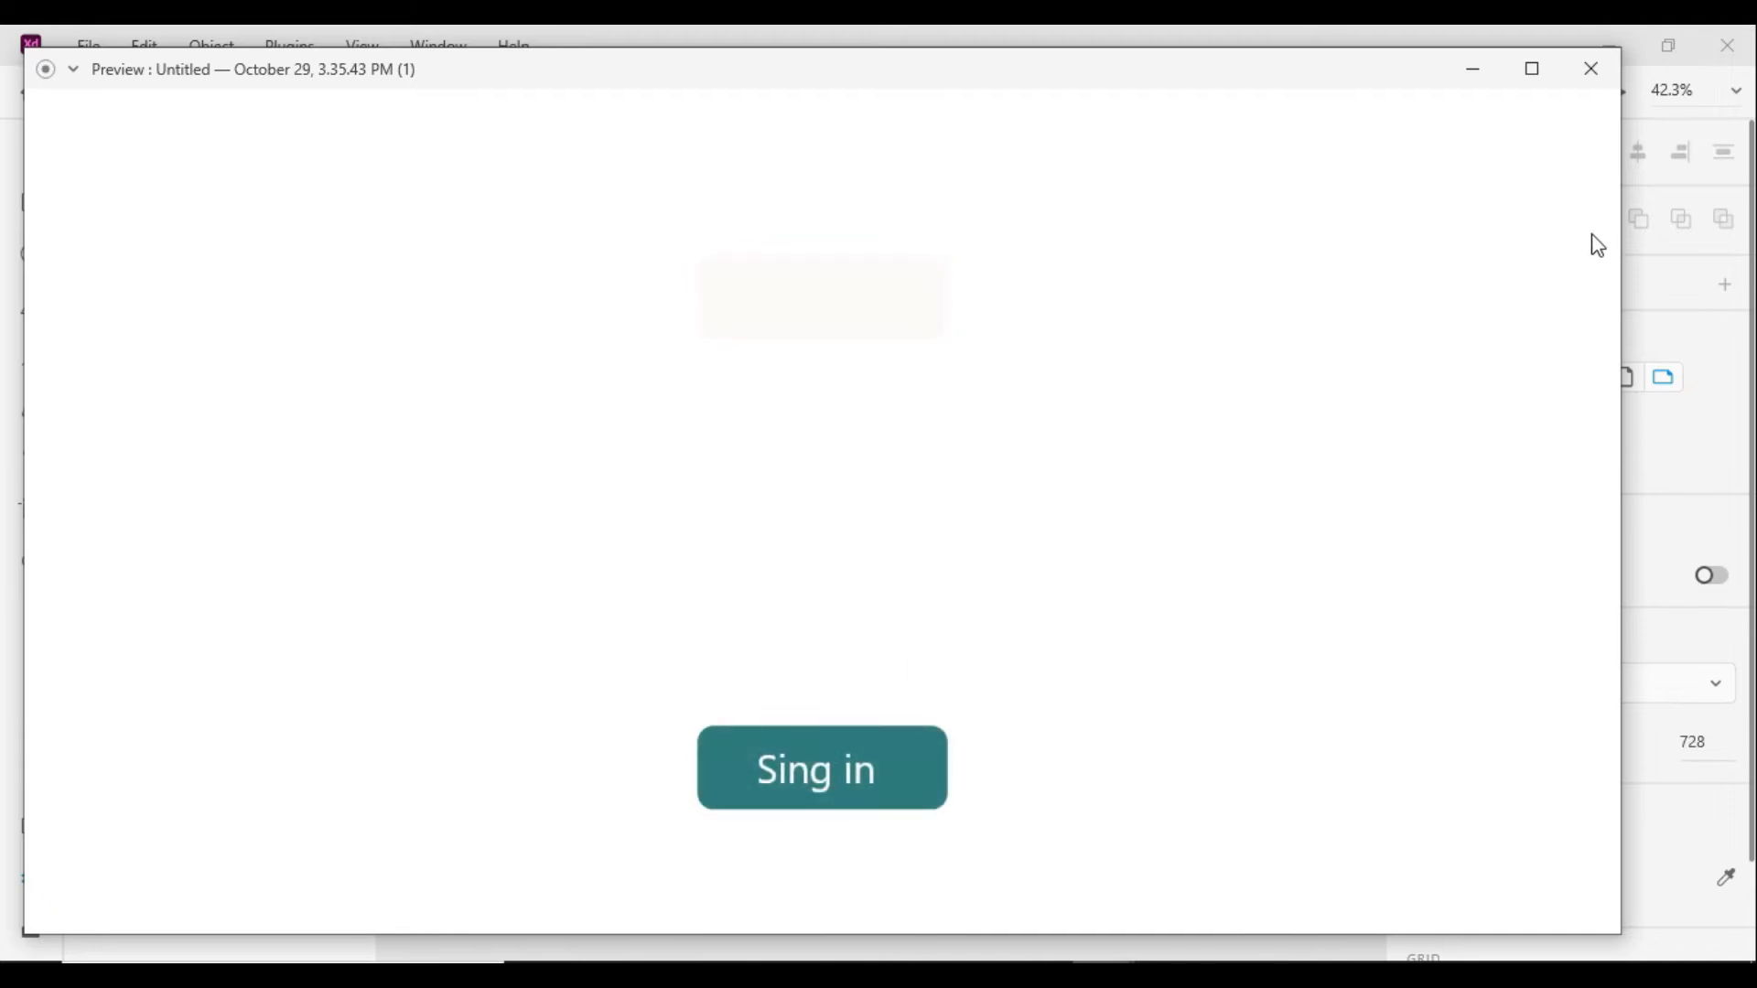
{"action": "left_click", "coordinate": [1589, 66]}
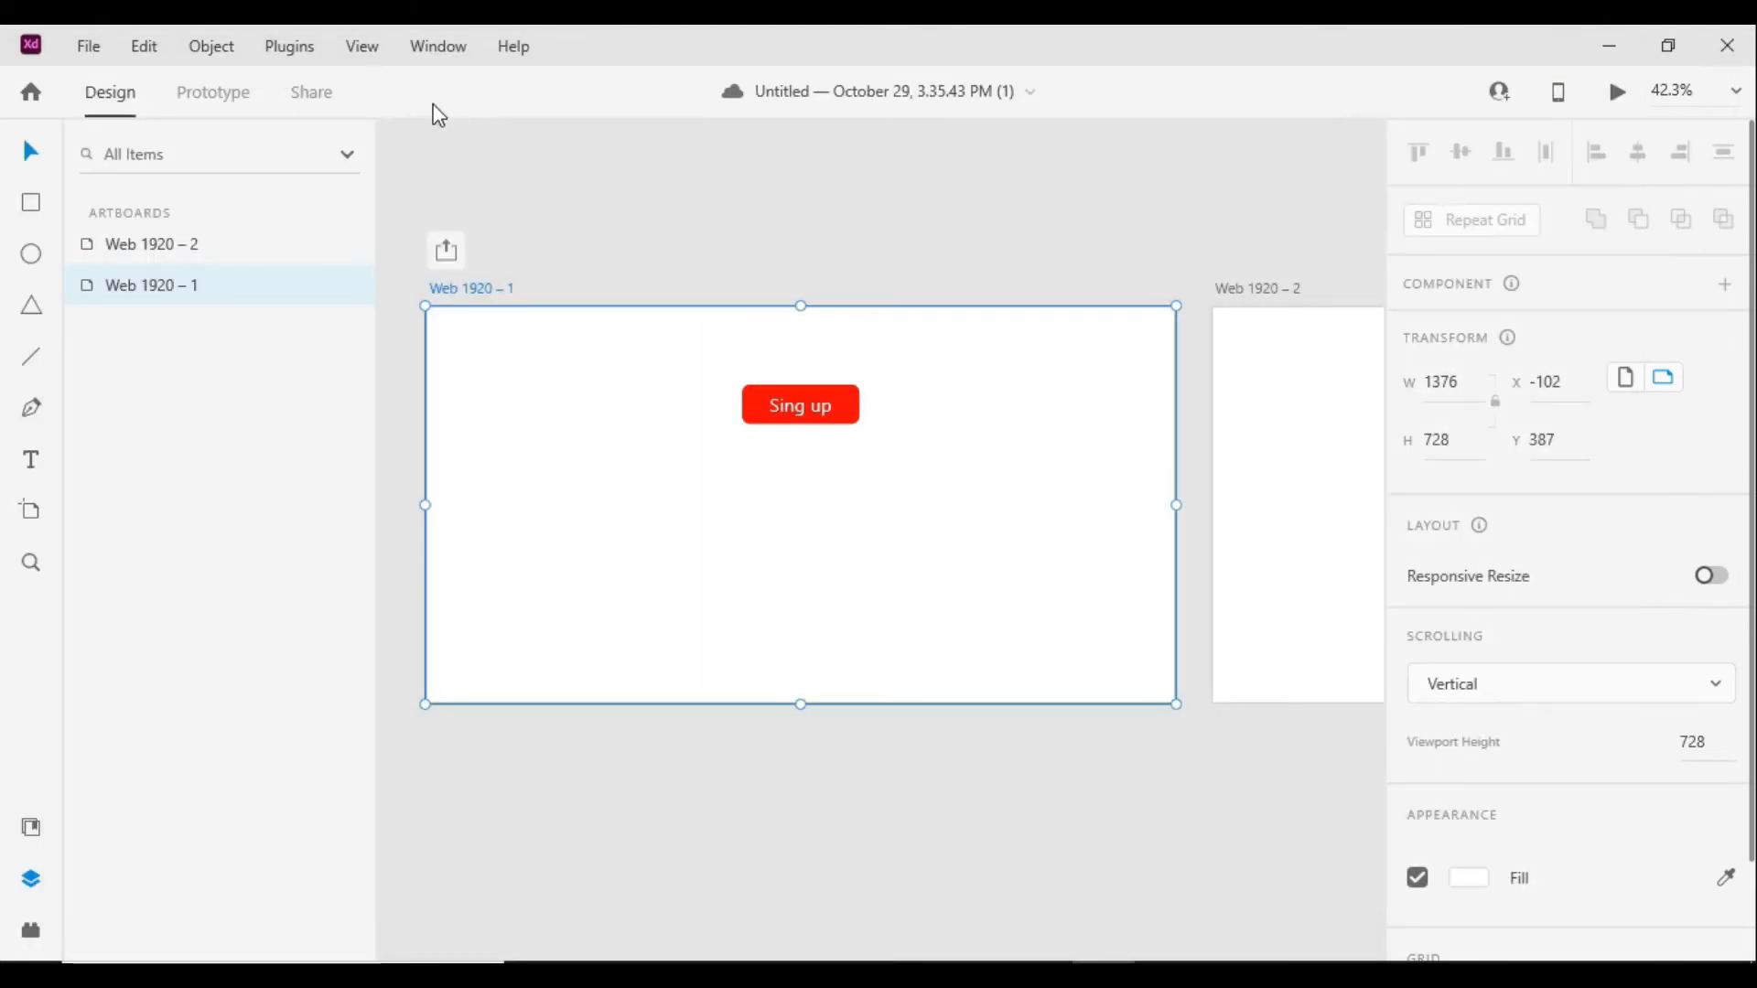
Switch to Prototype mode and set the action type of the "Sing up" button's interaction to Transition
{"action": "left_click", "coordinate": [215, 92]}
{"action": "left_click", "coordinate": [832, 405]}
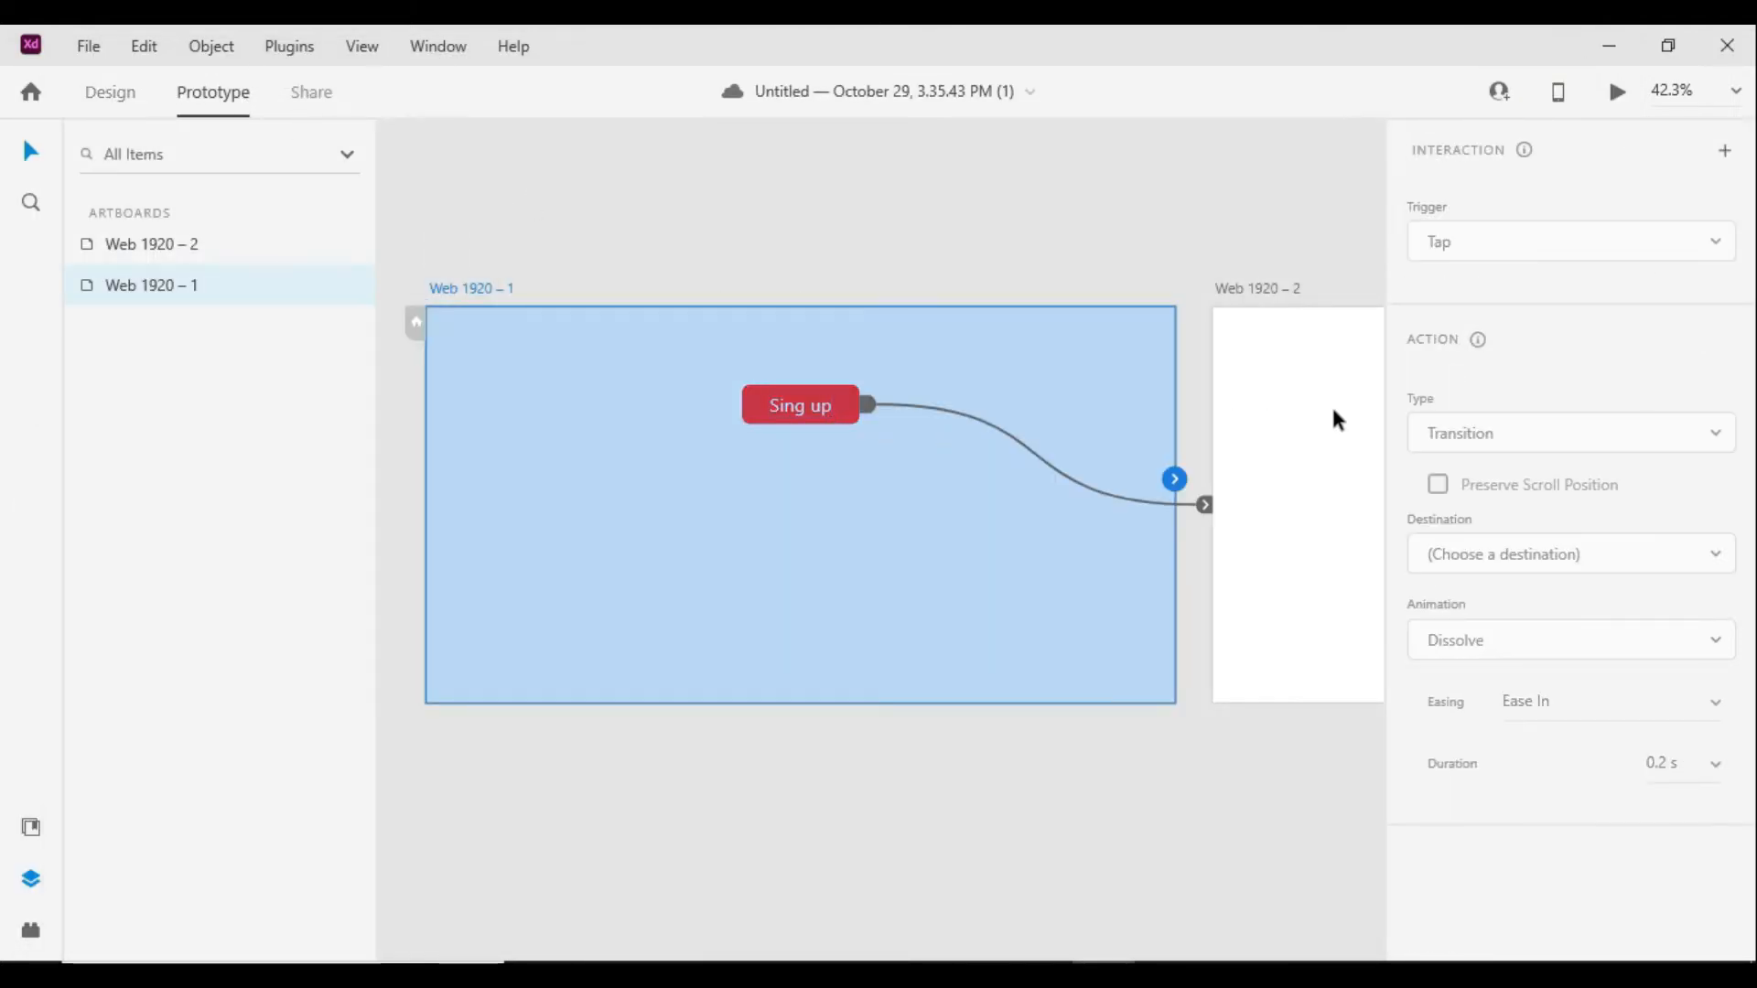
{"action": "left_click", "coordinate": [845, 422]}
{"action": "left_click", "coordinate": [1679, 437]}
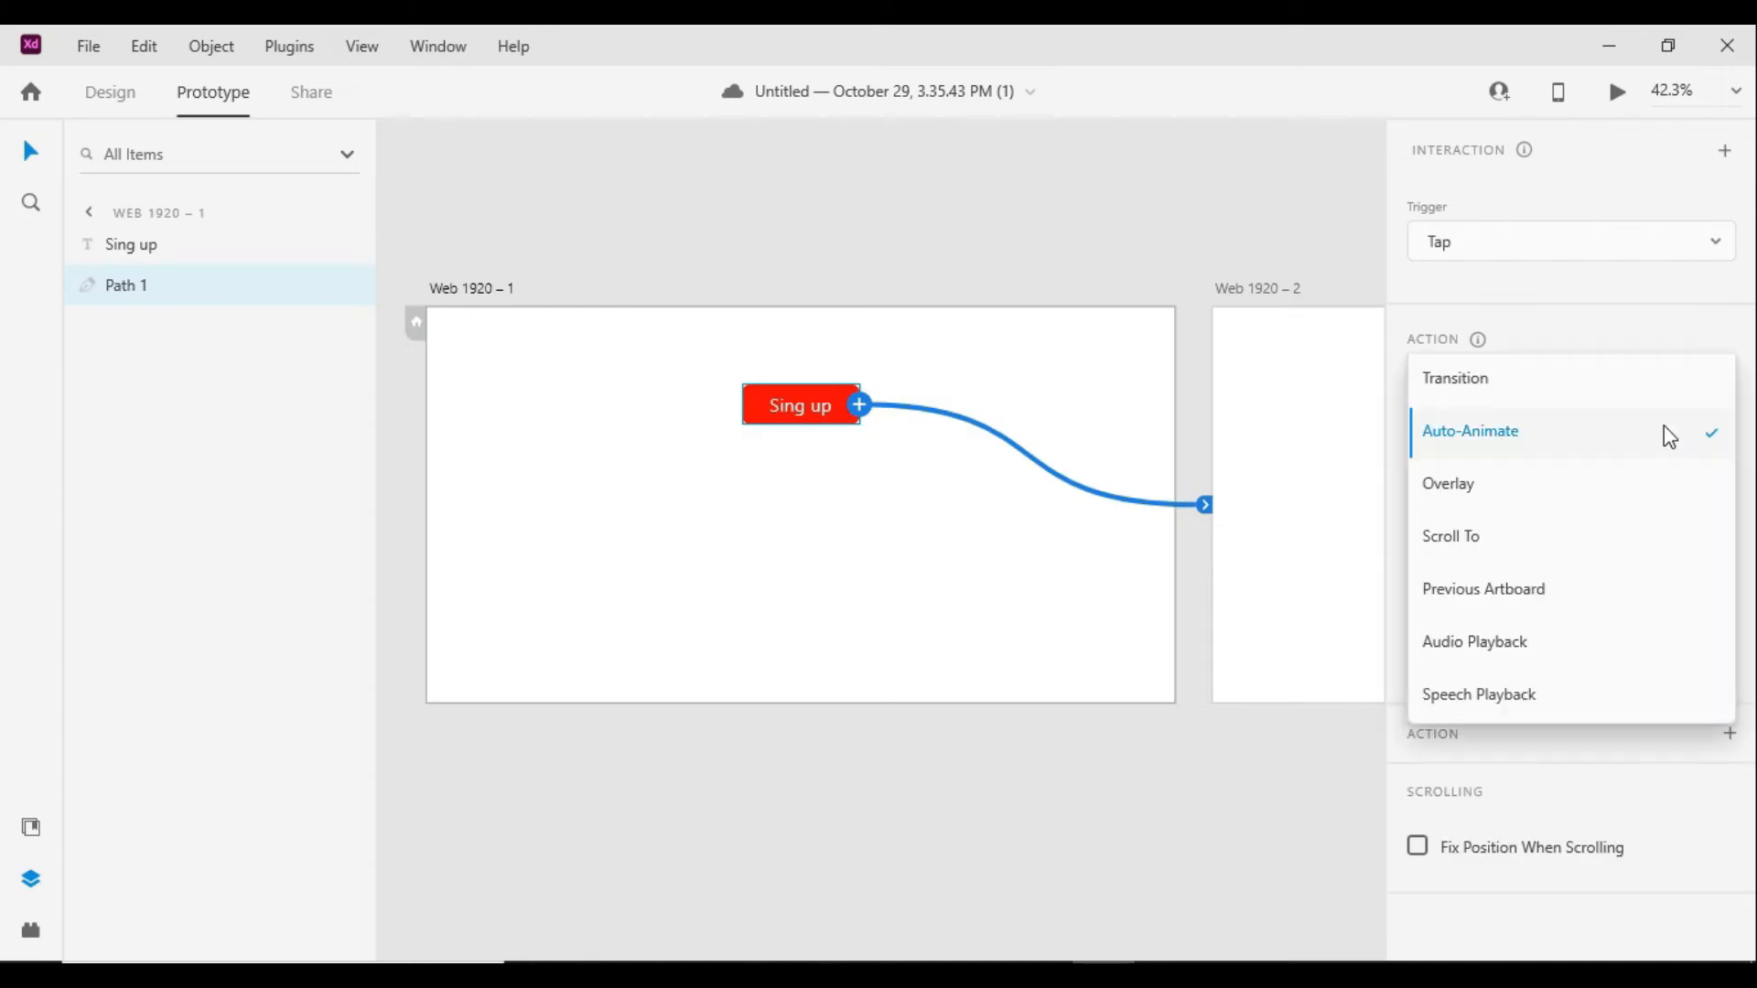
{"action": "left_click", "coordinate": [1462, 384]}
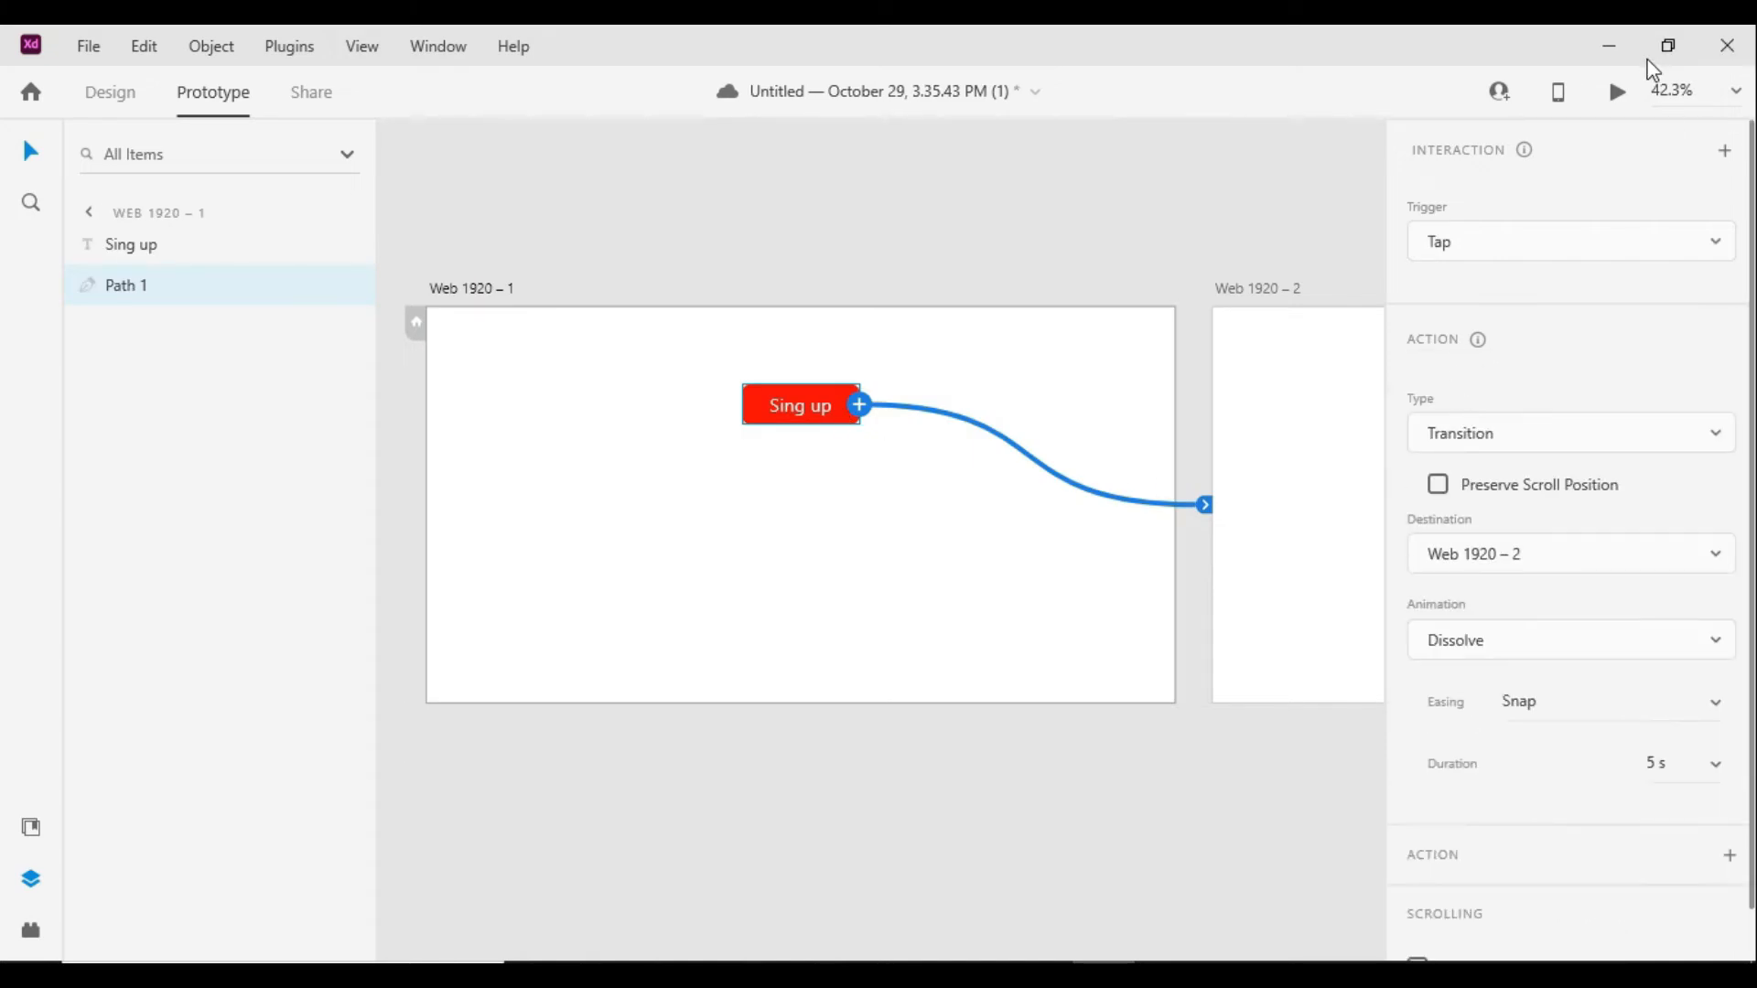
Preview the Dissolve transition by triggering the "Sing up" button and close the preview
{"action": "left_click", "coordinate": [1623, 97]}
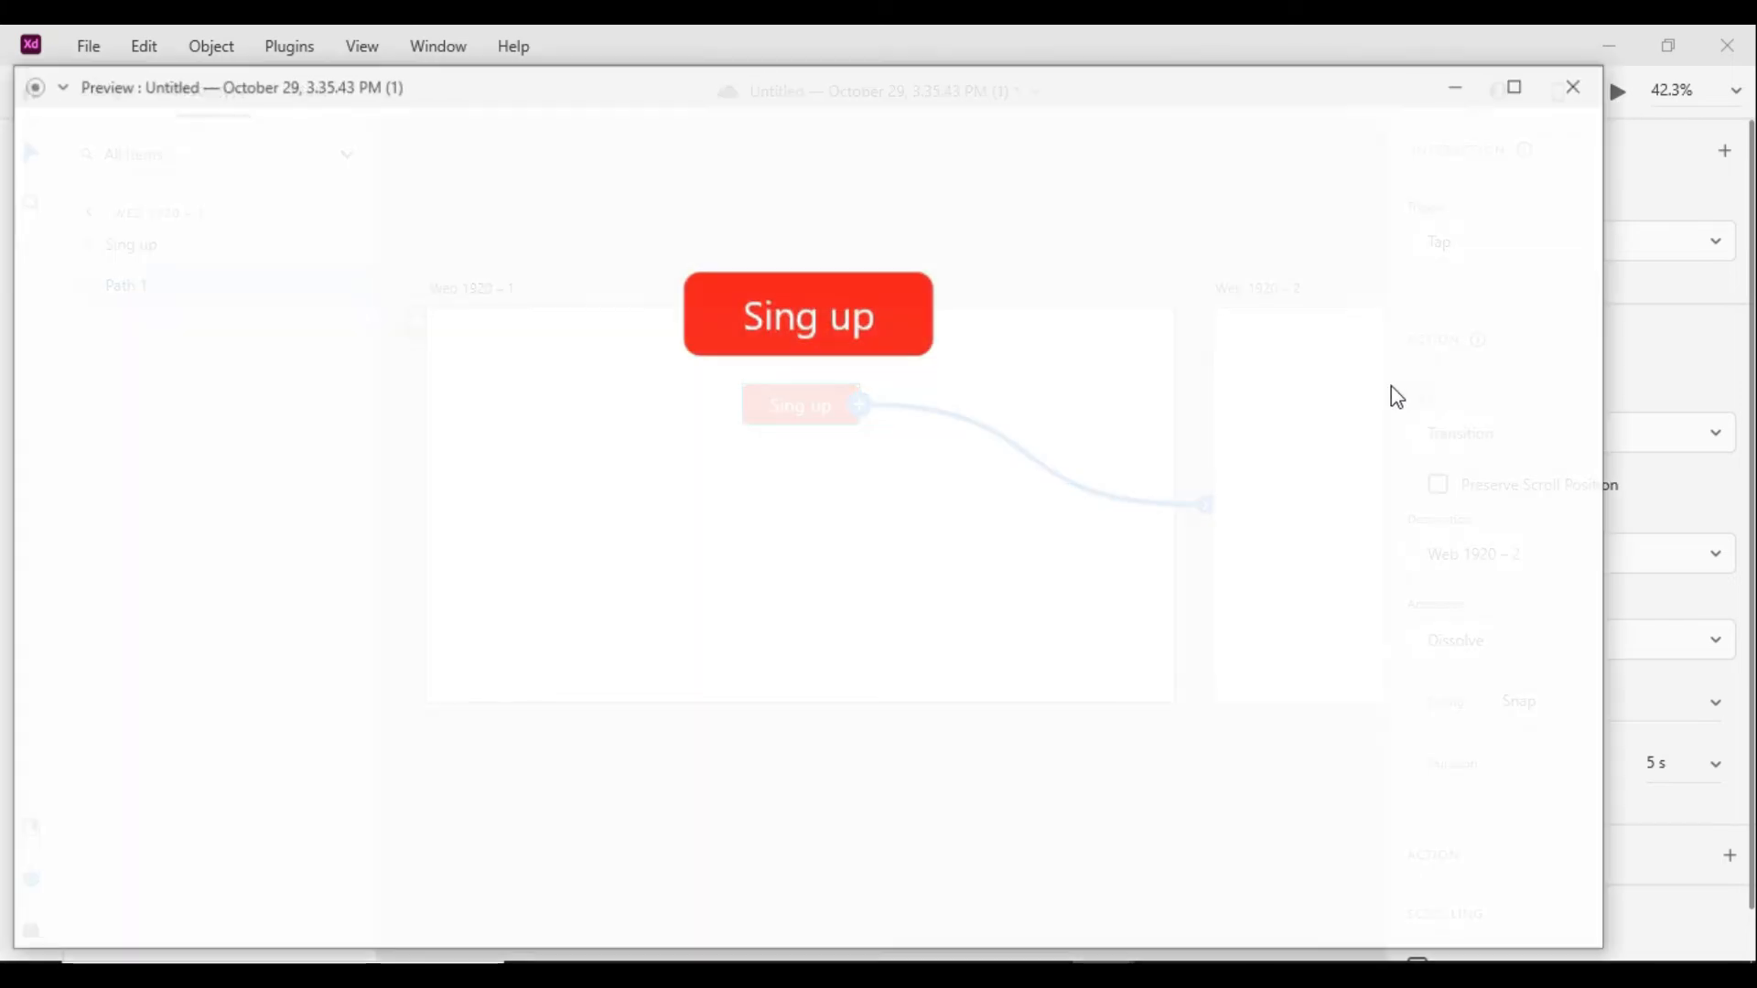
{"action": "left_click", "coordinate": [788, 329]}
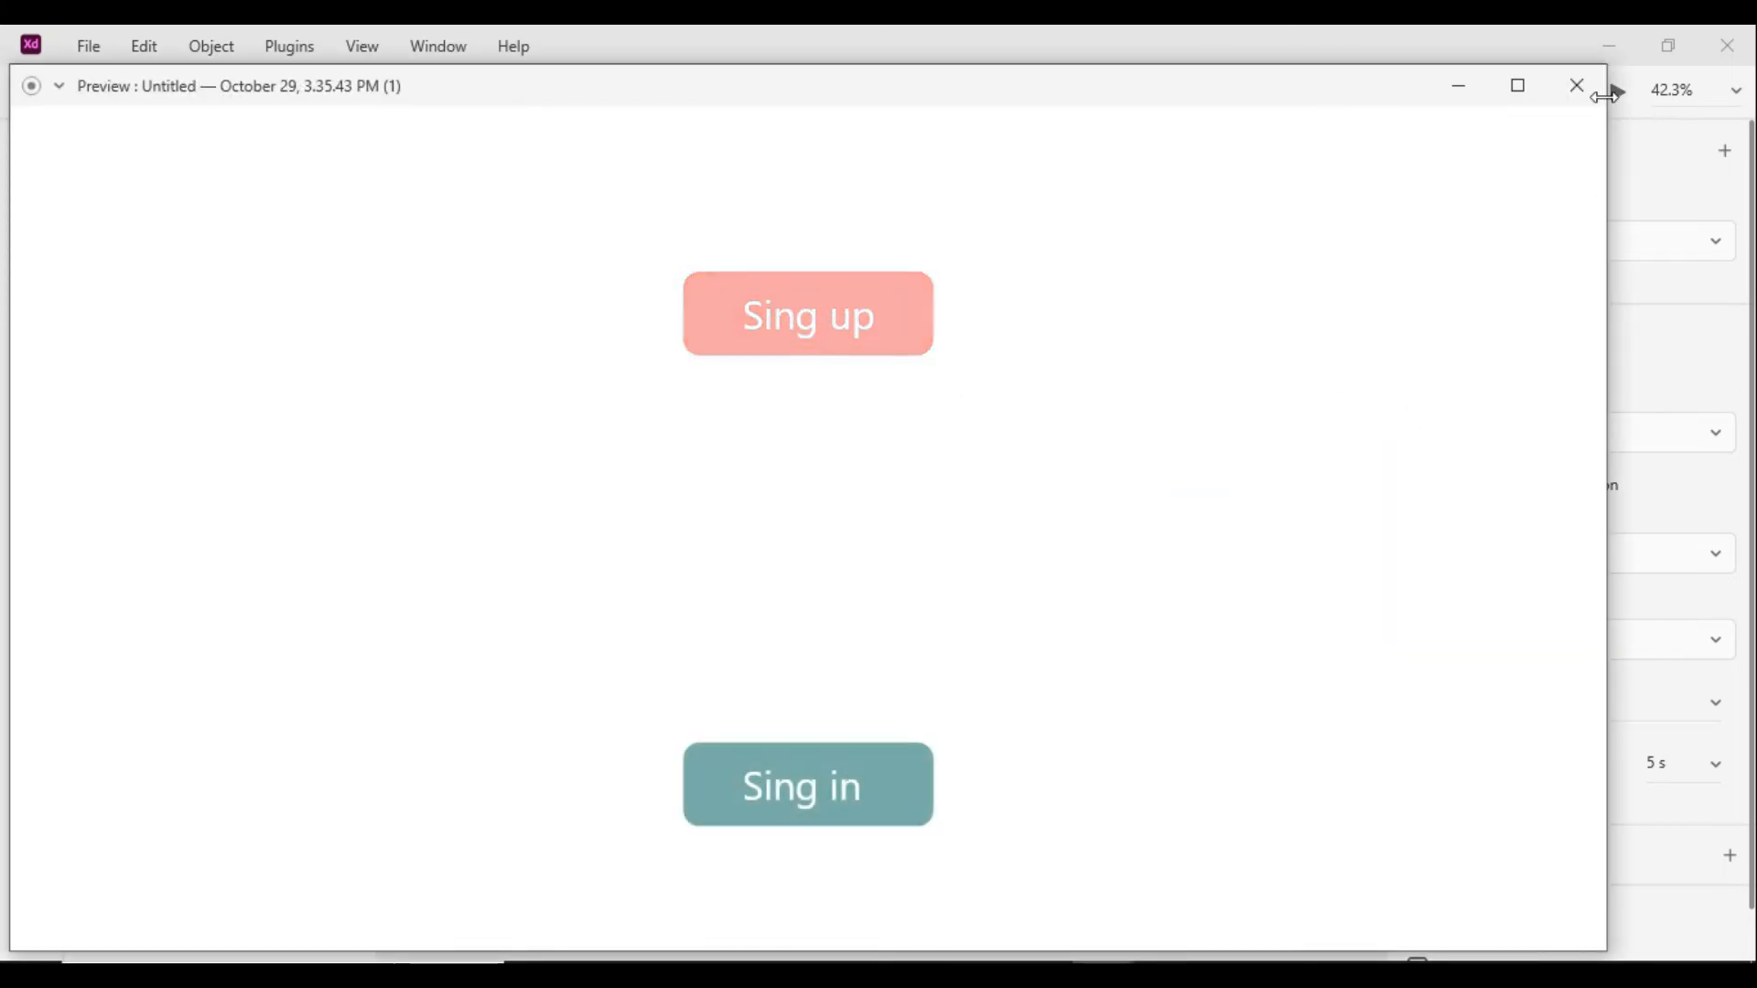
{"action": "left_click", "coordinate": [1592, 88]}
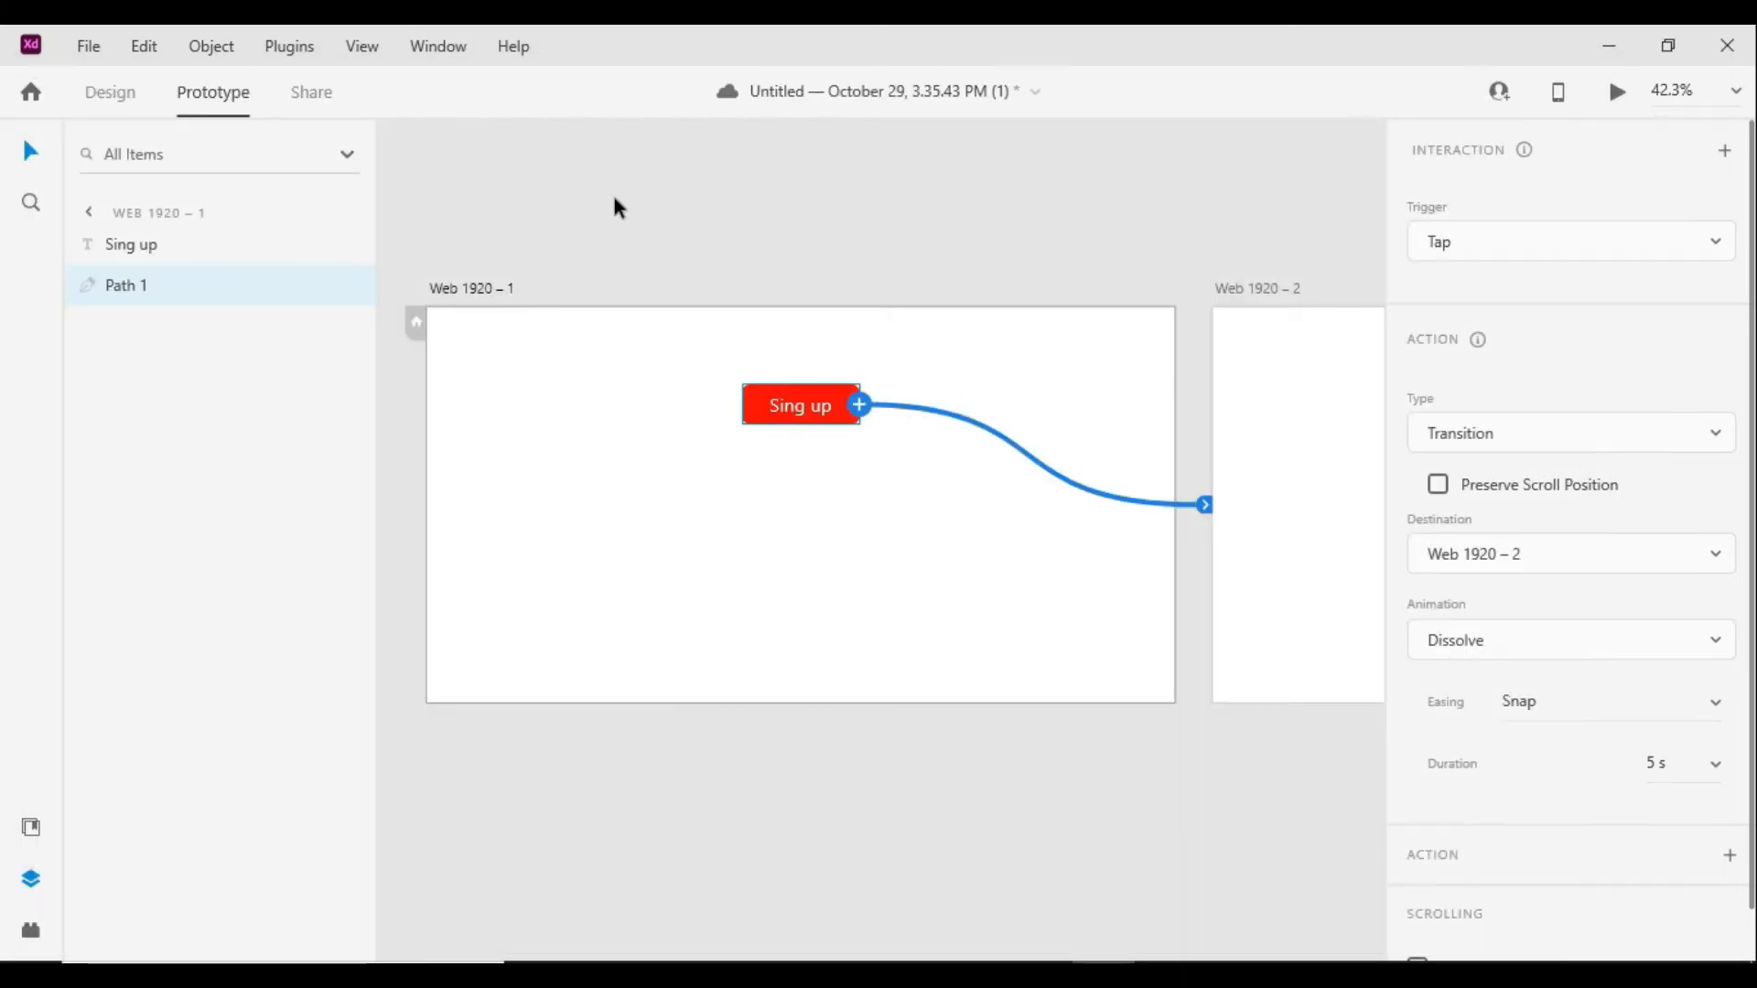
Switch to Design mode and select the teal "Sing in" button's shape on Web 1920 – 2 to check its layer name
{"action": "left_click", "coordinate": [118, 91]}
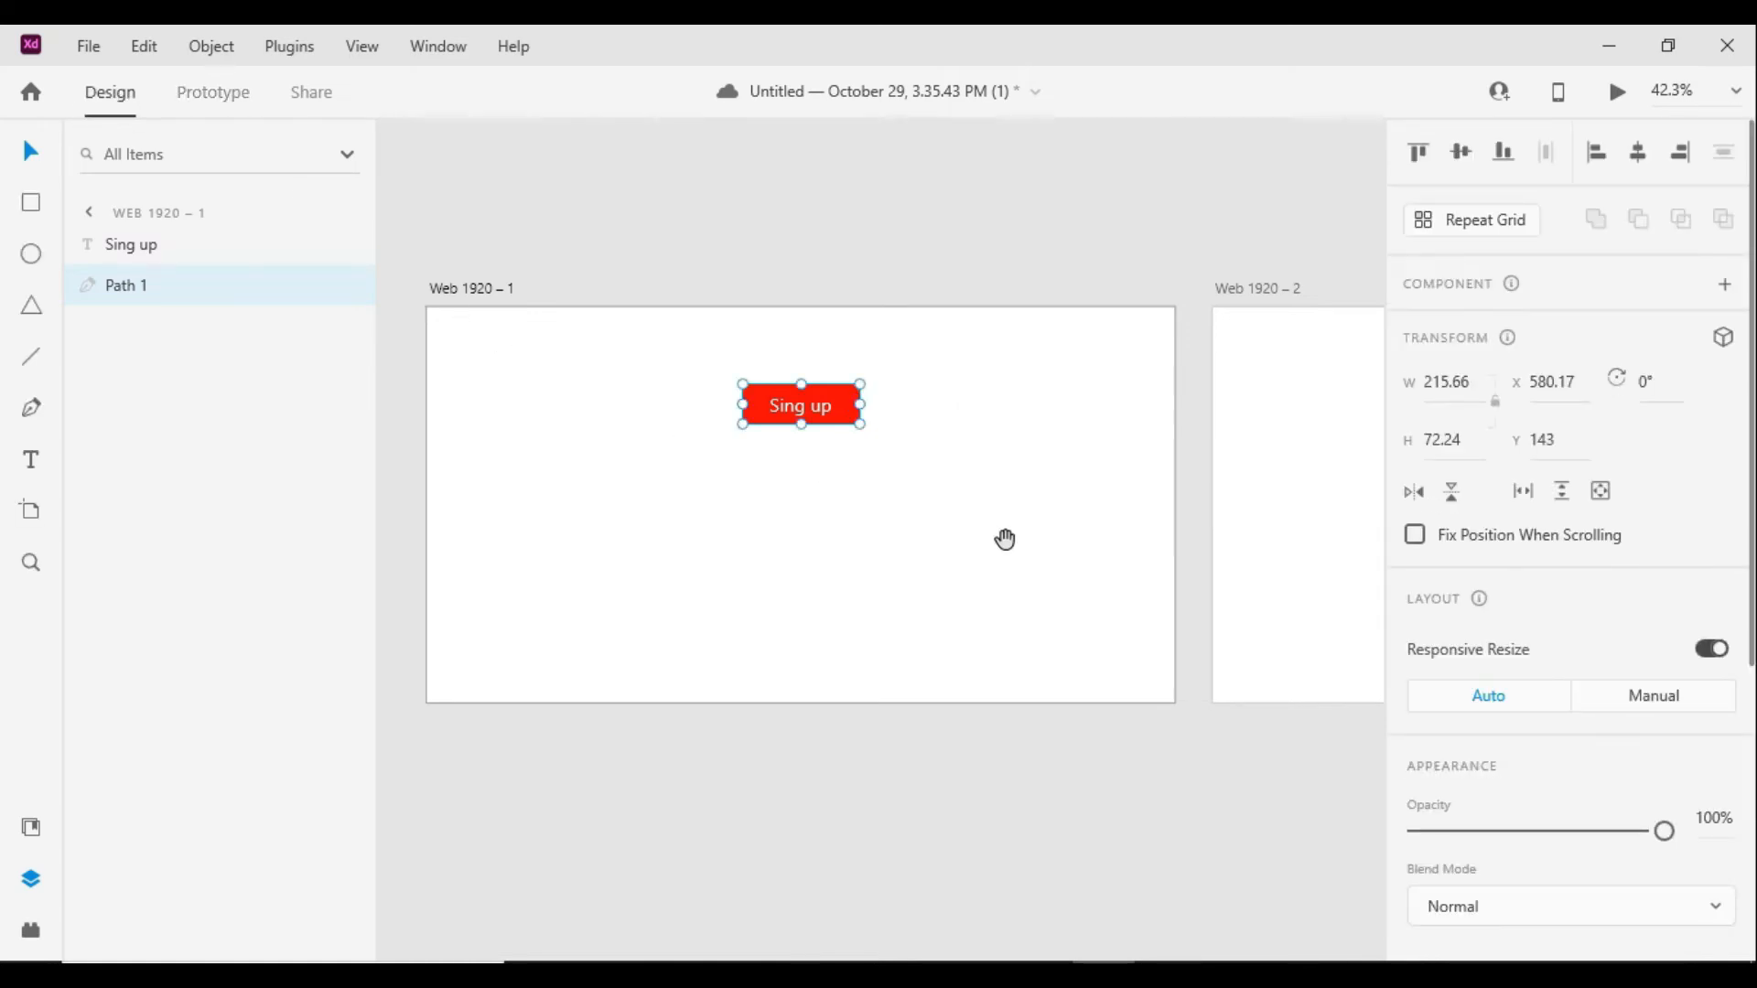
{"action": "left_click_drag", "start_coordinate": [1004, 539], "coordinate": [823, 545]}
{"action": "left_click_drag", "start_coordinate": [937, 540], "coordinate": [922, 537]}
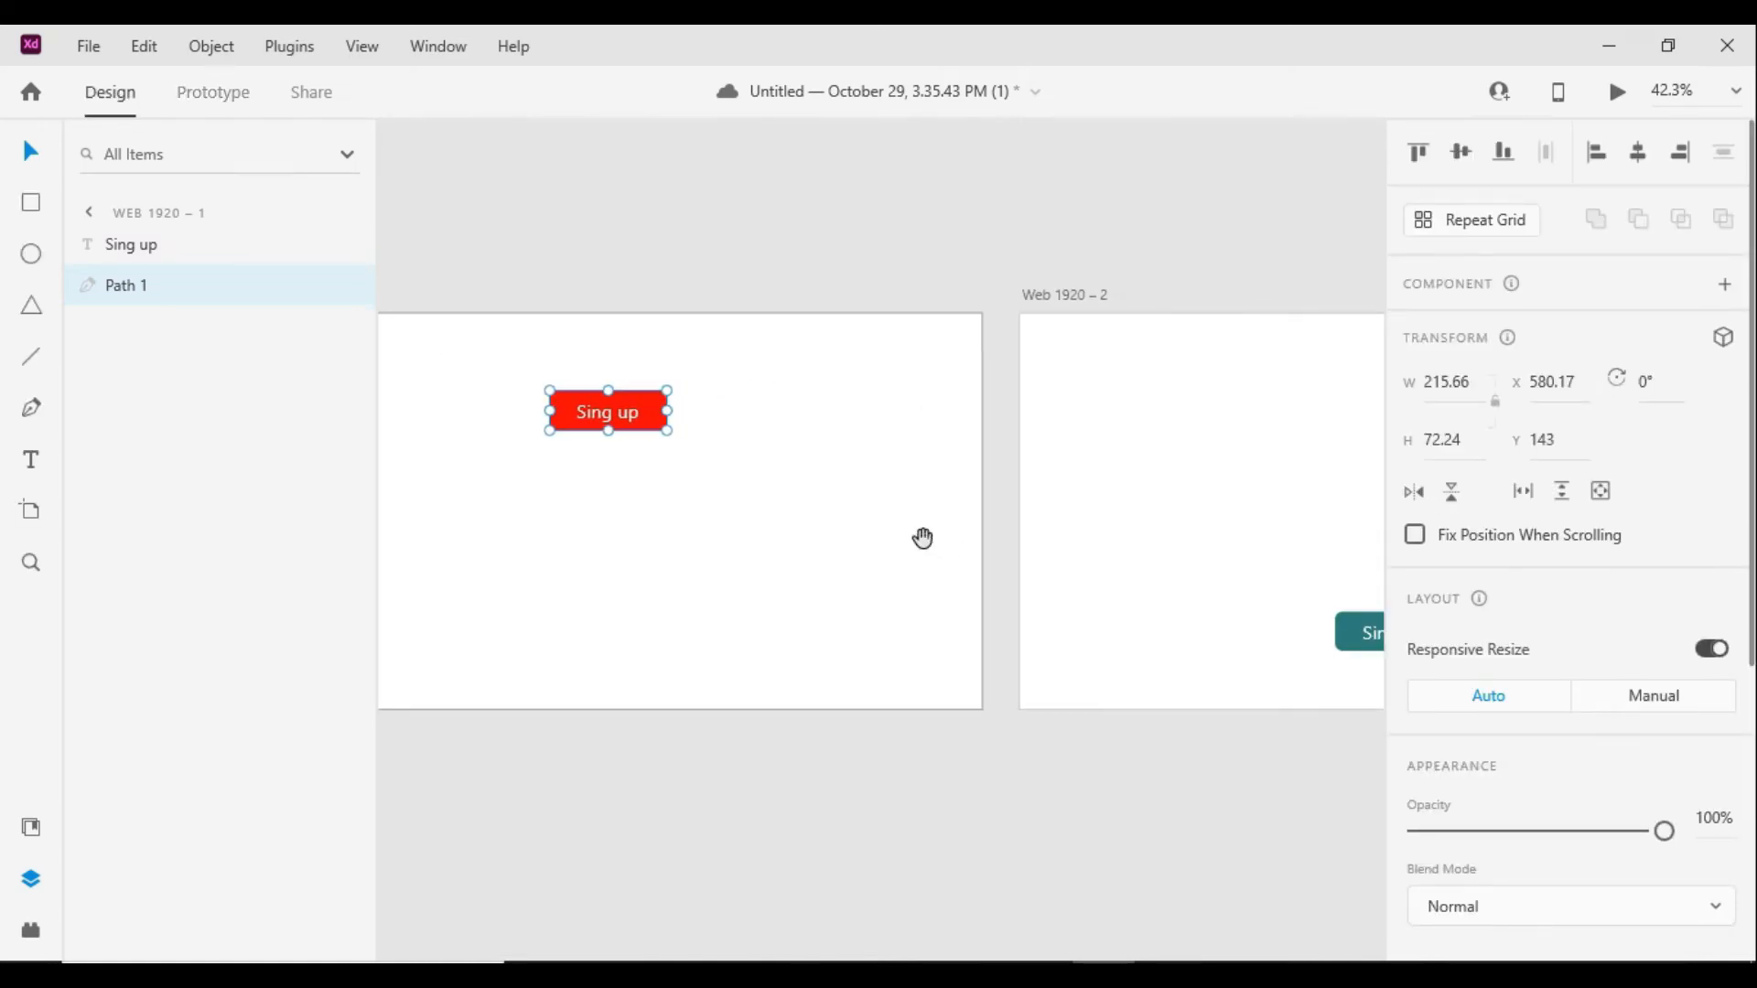
{"action": "left_click", "coordinate": [893, 522]}
{"action": "left_click", "coordinate": [1343, 638]}
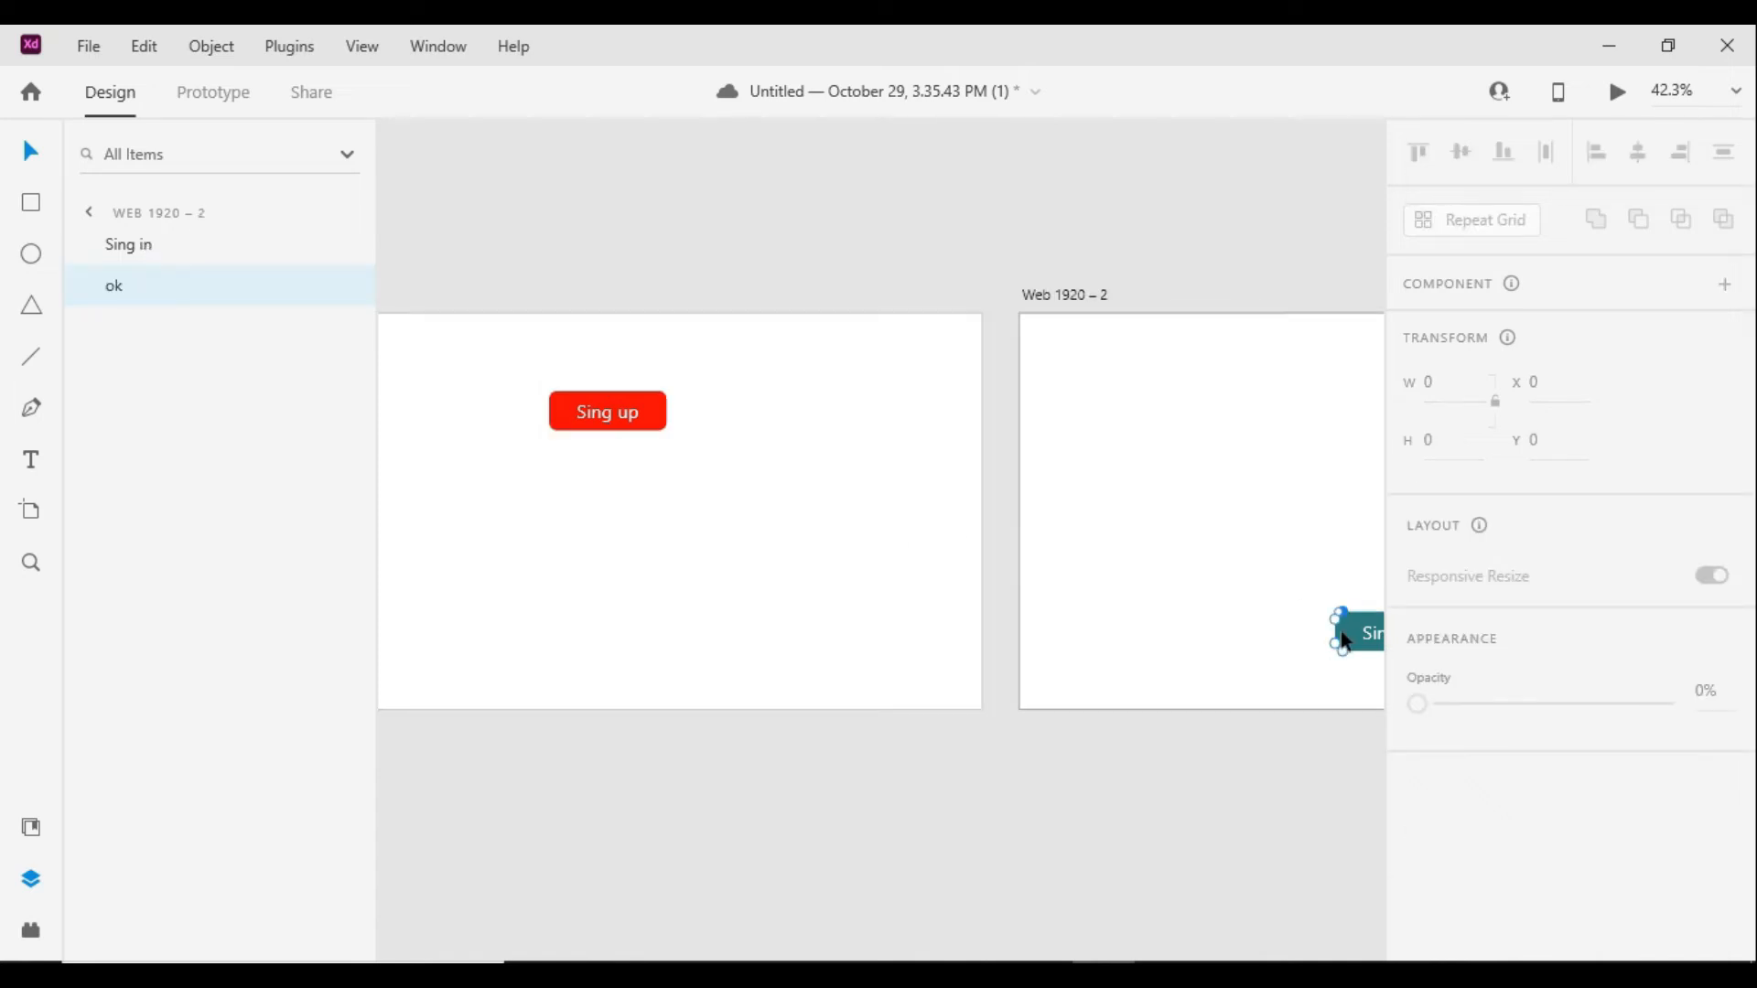
Rename the red "Sing up" button's Path 1 layer on the Web 1920 – 1 artboard as "ok"
{"action": "left_click", "coordinate": [684, 494]}
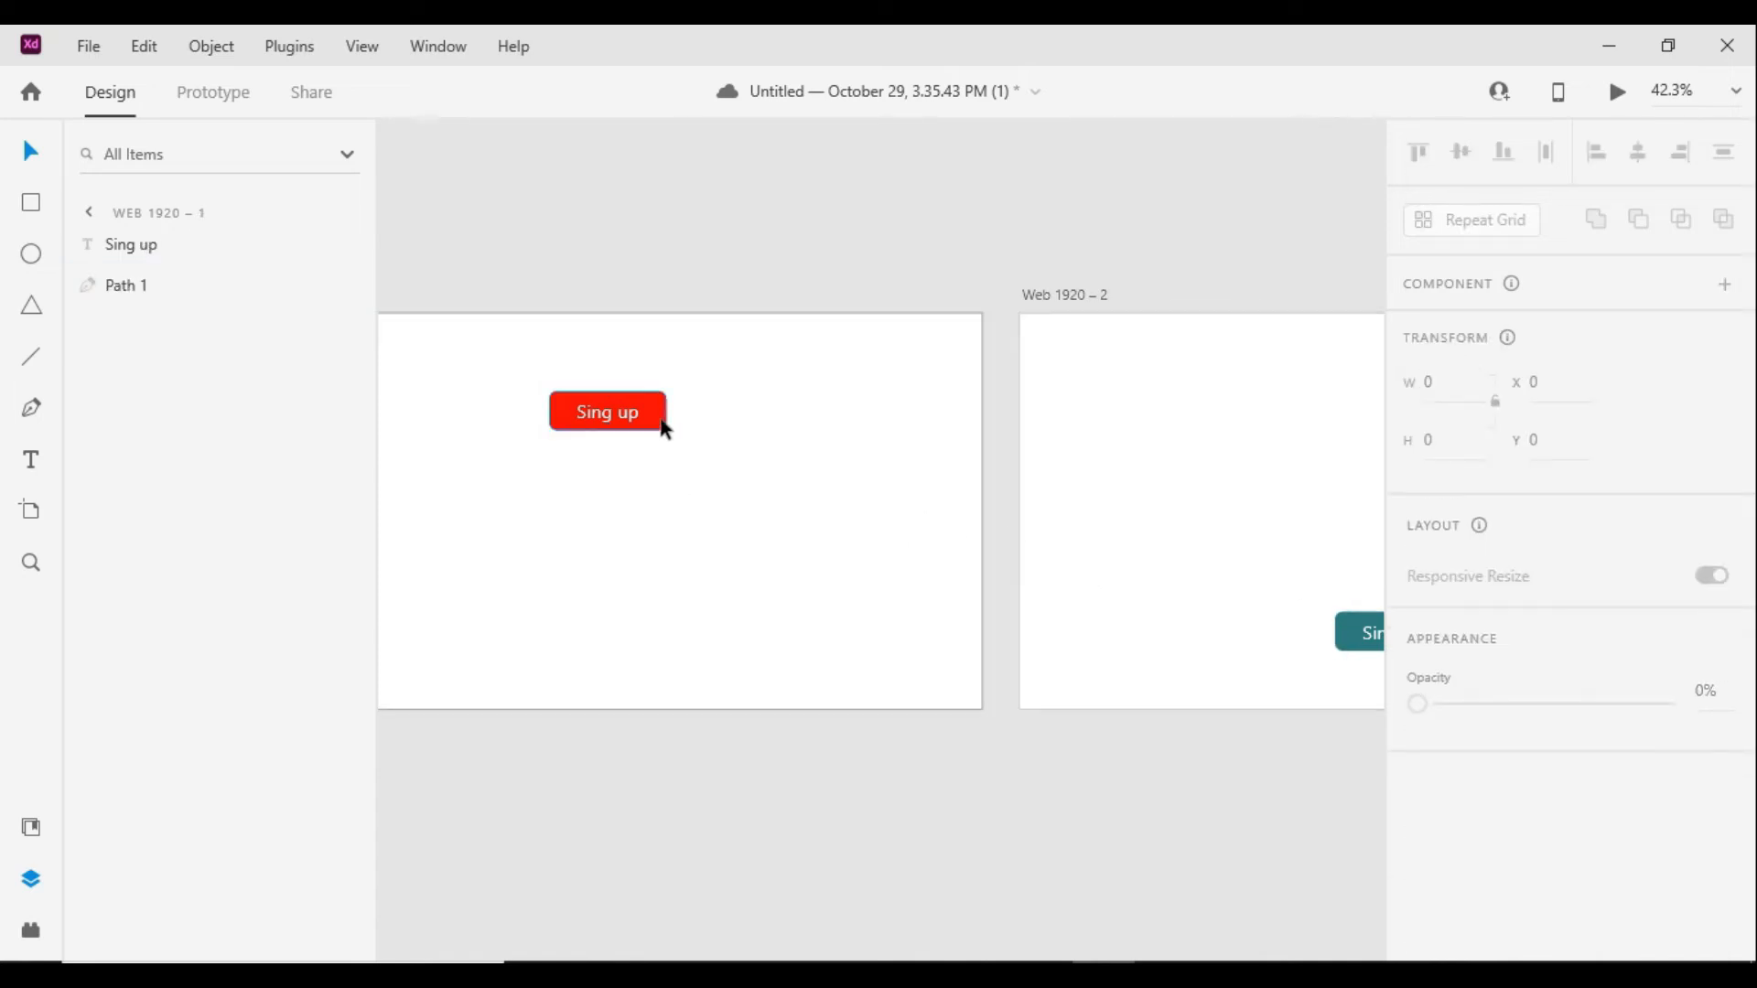
{"action": "left_click", "coordinate": [659, 423]}
{"action": "double_click", "coordinate": [133, 286]}
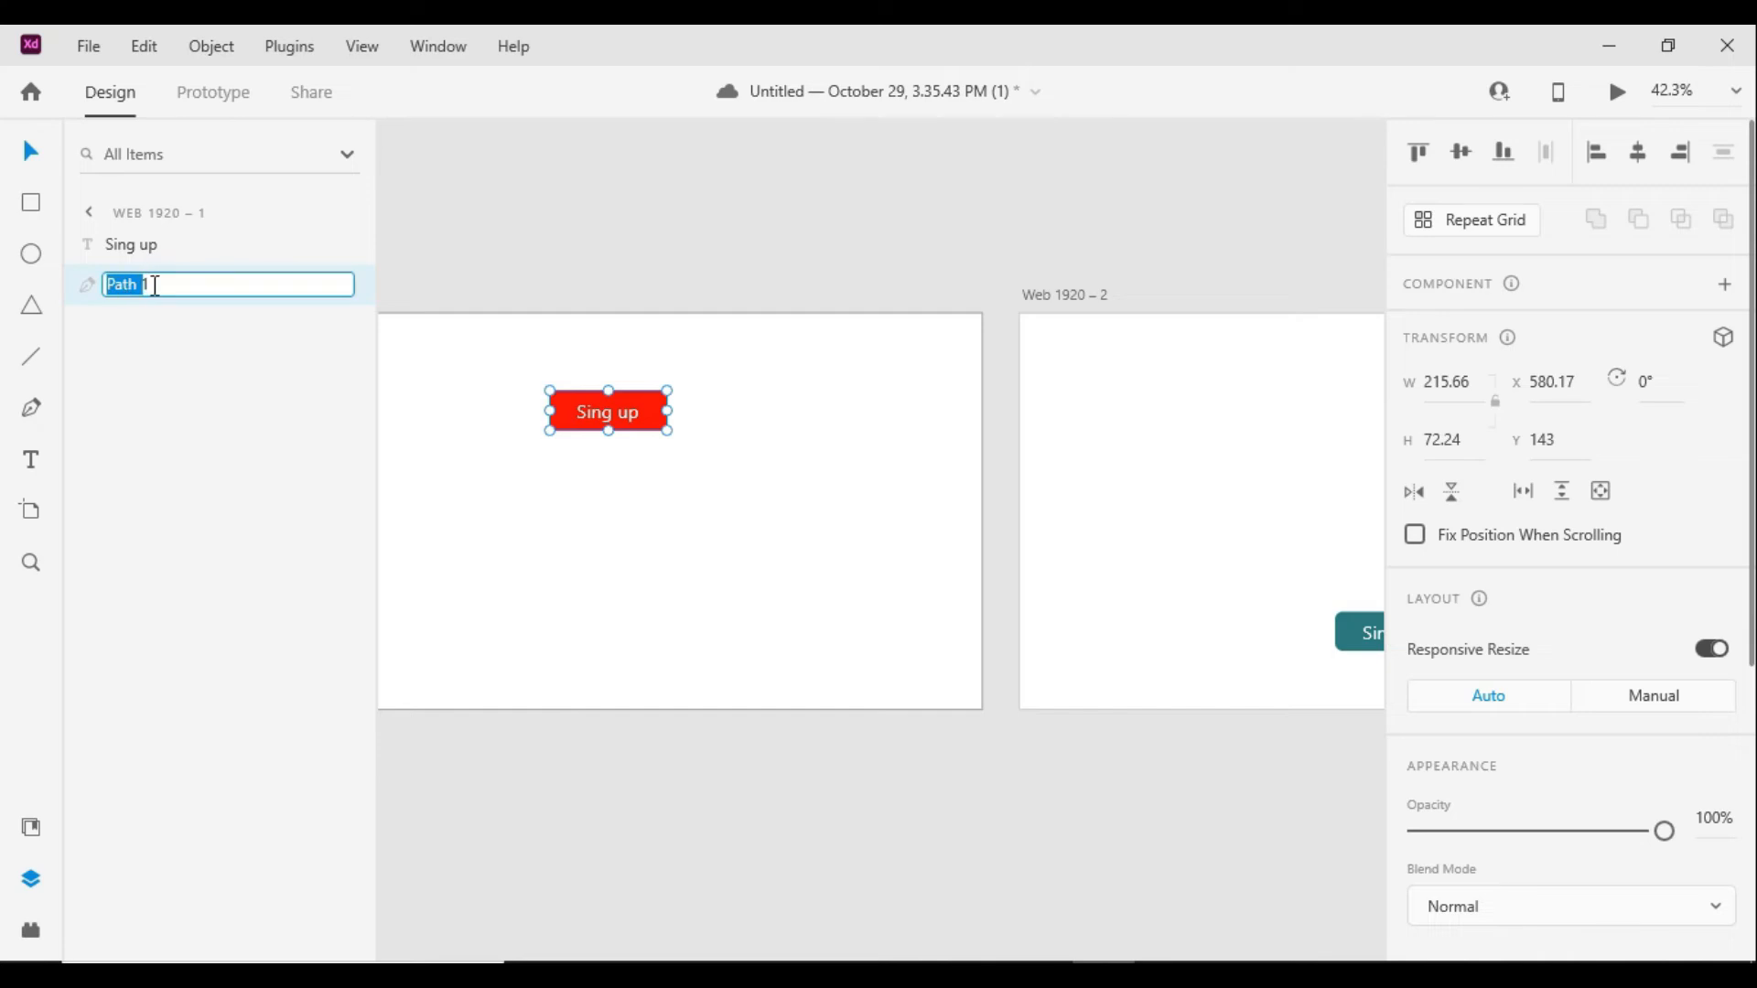
{"action": "left_click", "coordinate": [155, 286]}
{"action": "key", "text": "BackSpace"}
{"action": "key", "text": "BackSpace"}
{"action": "key", "text": "BackSpace"}
{"action": "key", "text": "BackSpace"}
{"action": "key", "text": "BackSpace"}
{"action": "key", "text": "BackSpace"}
{"action": "key", "text": "Return"}
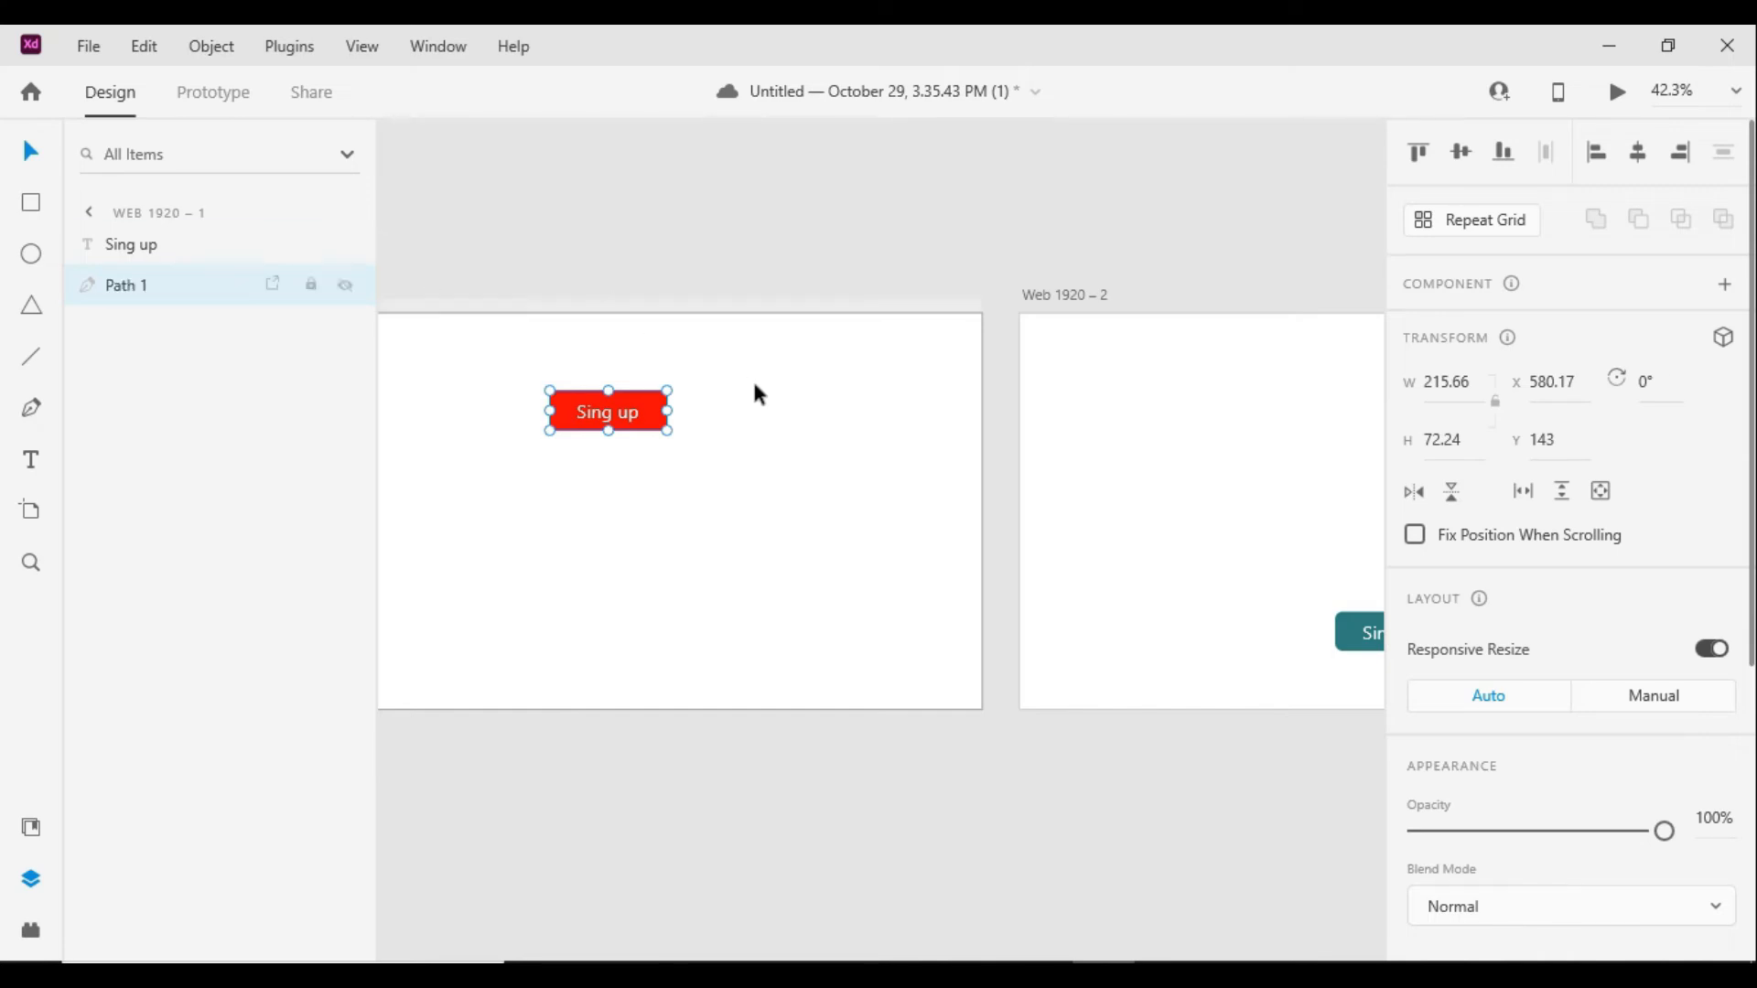
Select the Web 1920 – 1 artboard, preview the "Sing up" interaction with the renamed layer and close the preview
{"action": "left_click", "coordinate": [749, 253]}
{"action": "left_click_drag", "start_coordinate": [591, 268], "coordinate": [737, 263]}
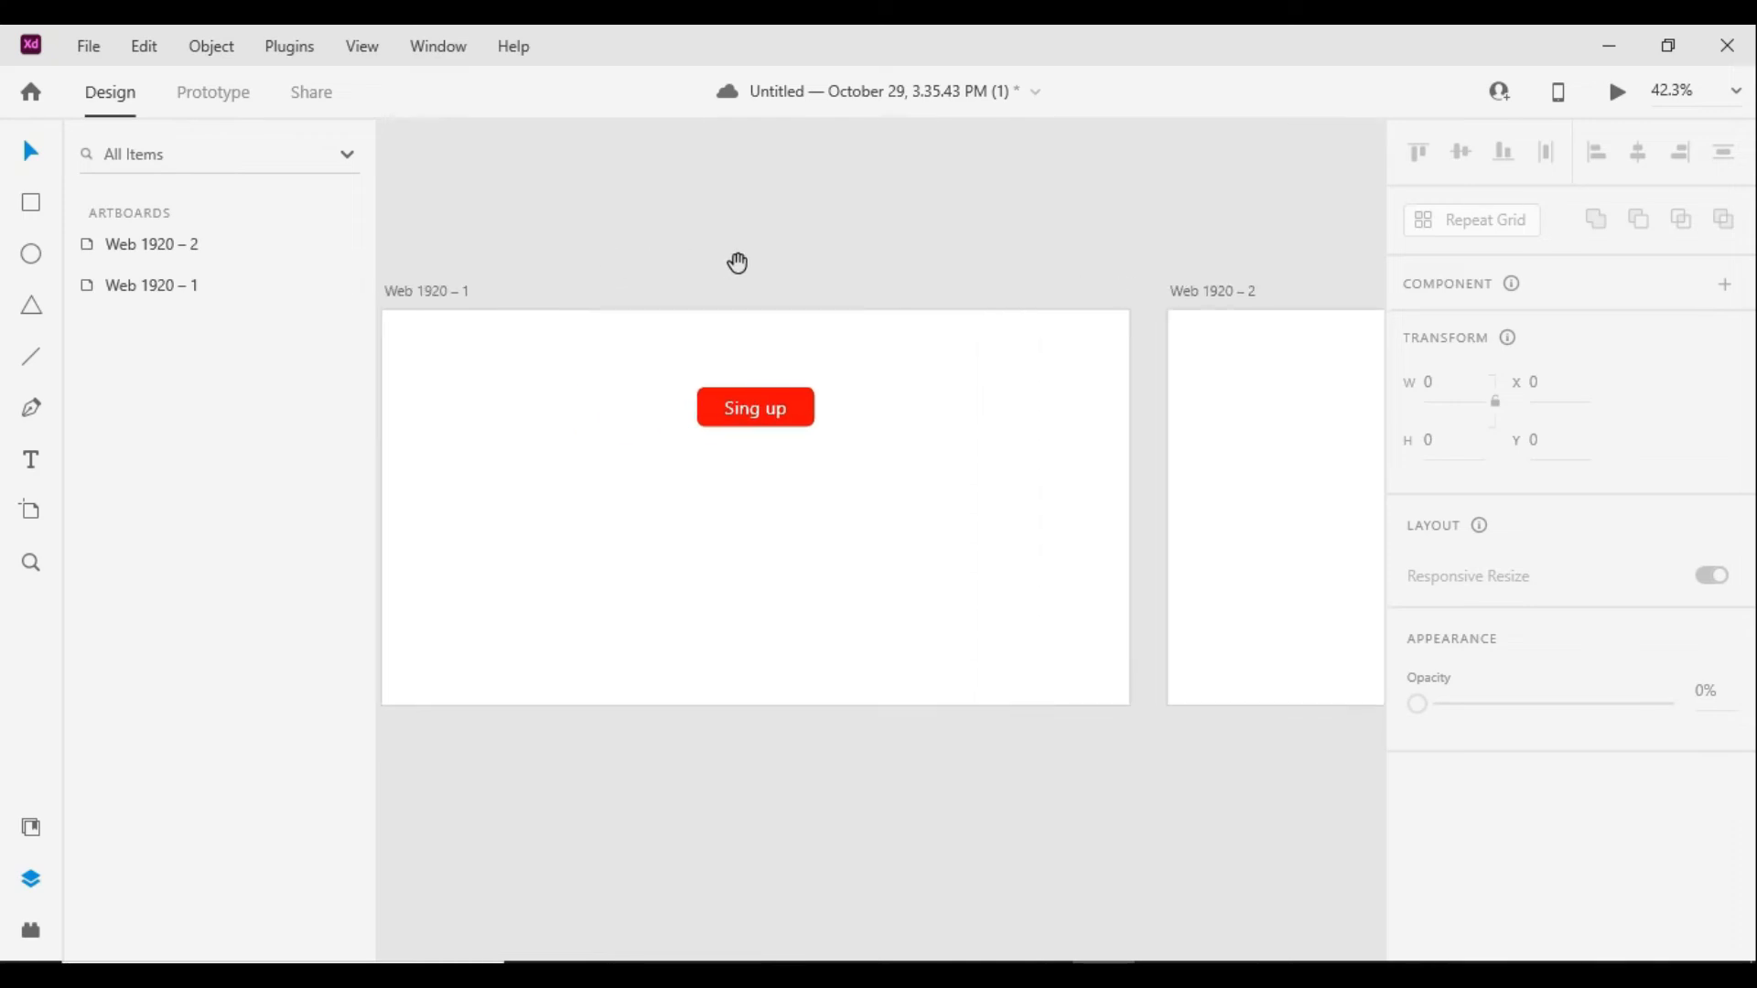
{"action": "left_click", "coordinate": [450, 284]}
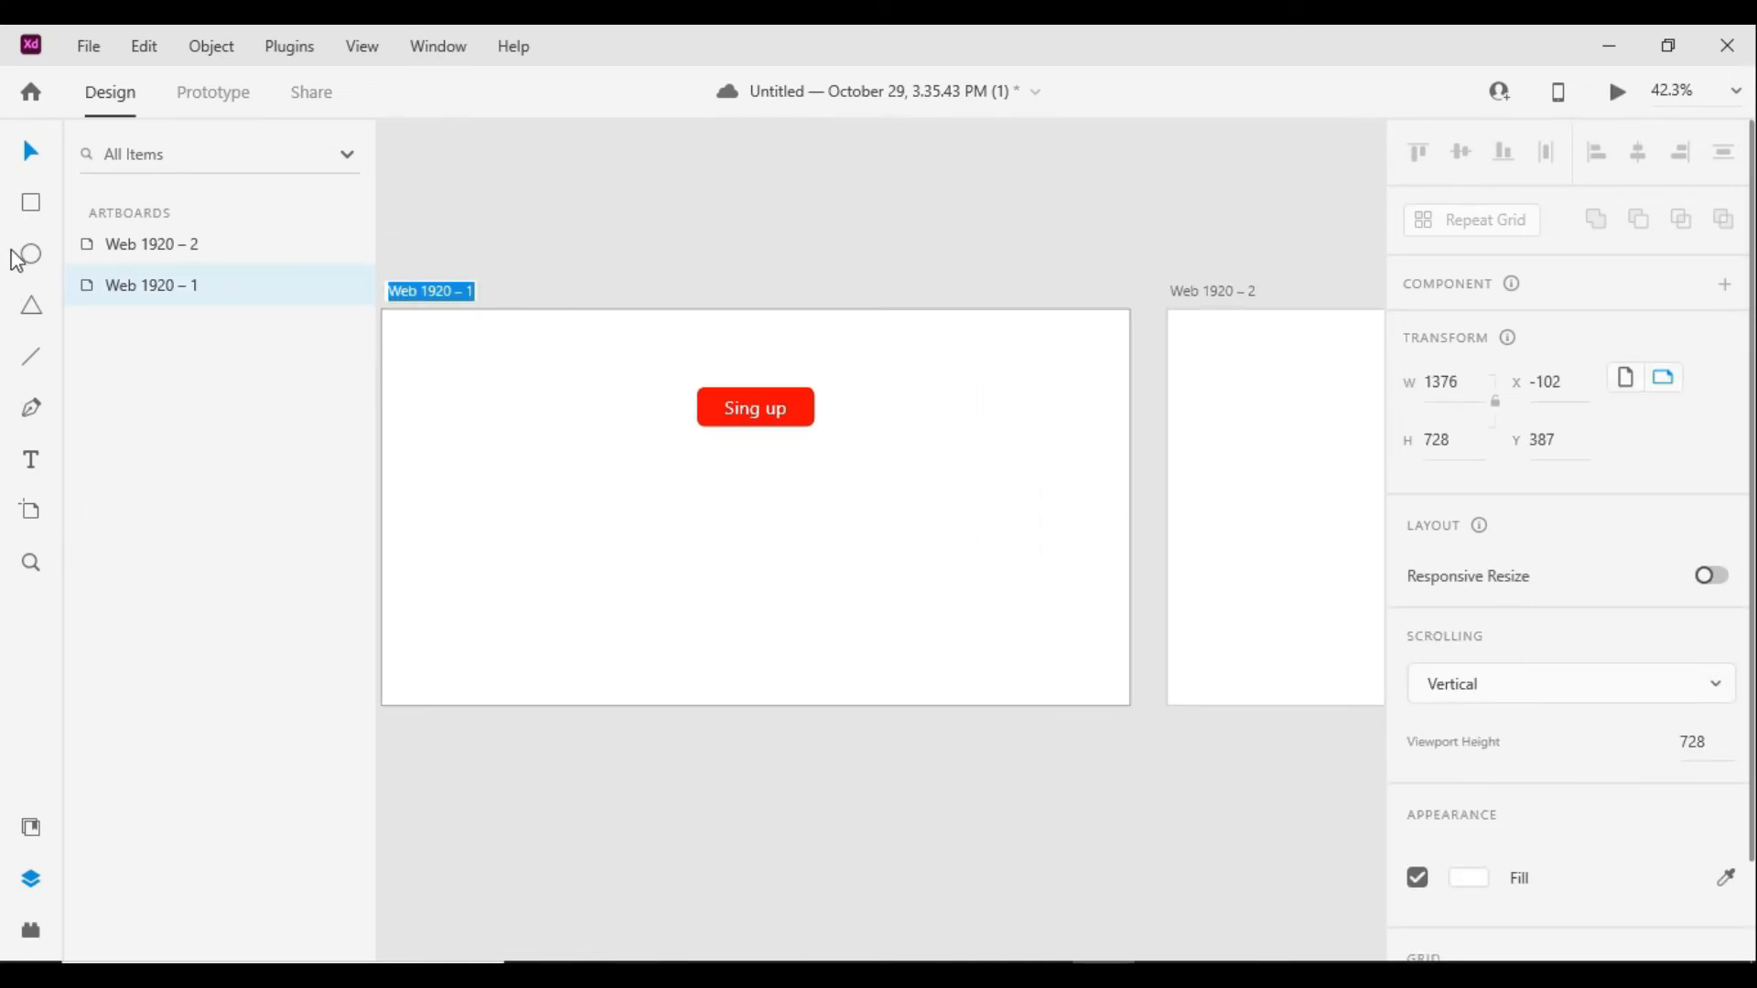
{"action": "key", "text": "Escape"}
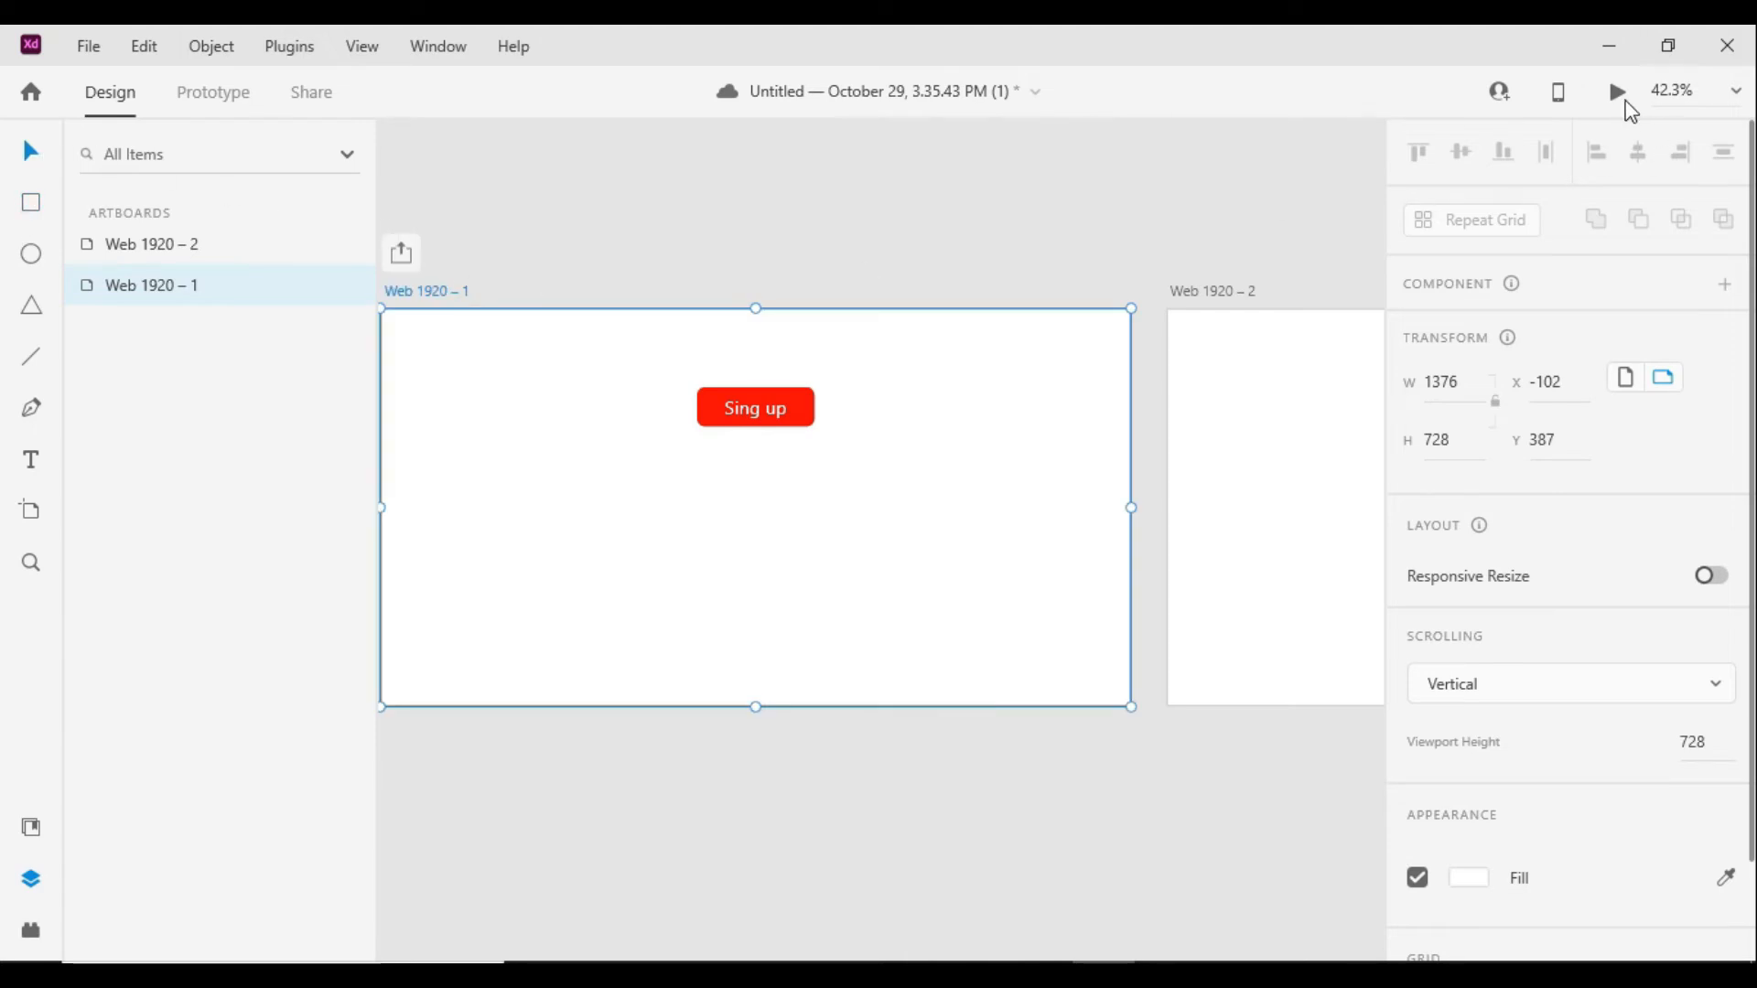
{"action": "left_click", "coordinate": [1616, 95]}
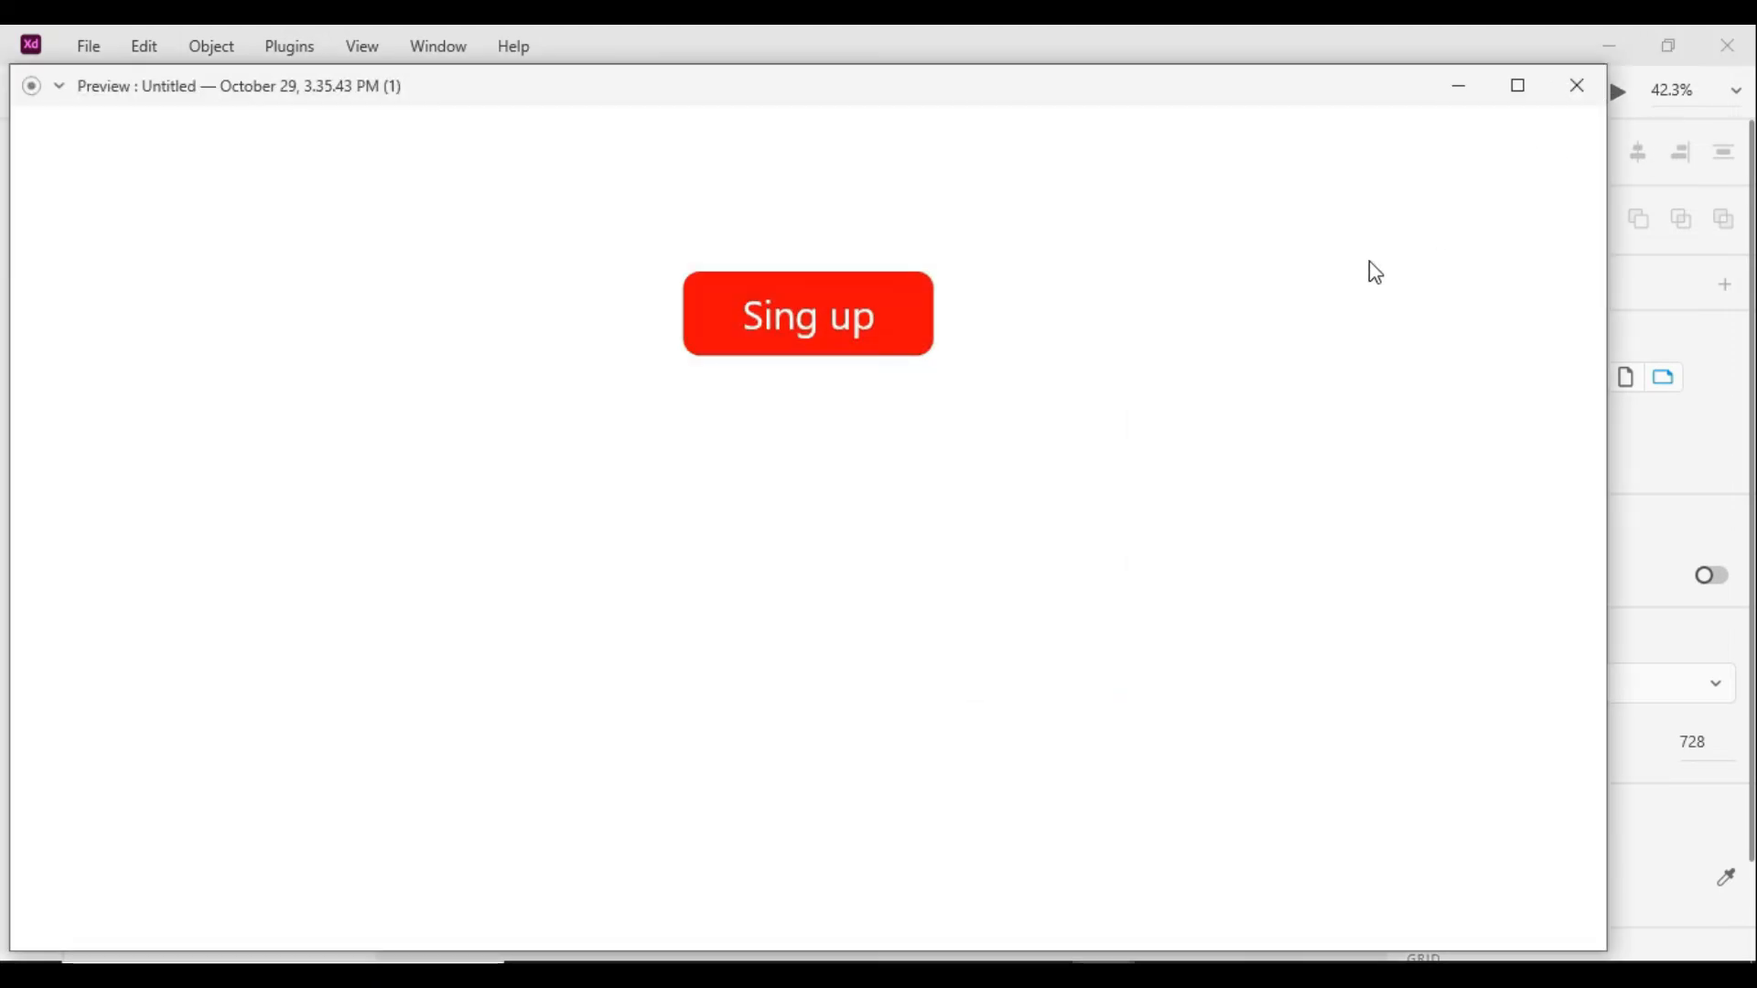
{"action": "left_click", "coordinate": [880, 337]}
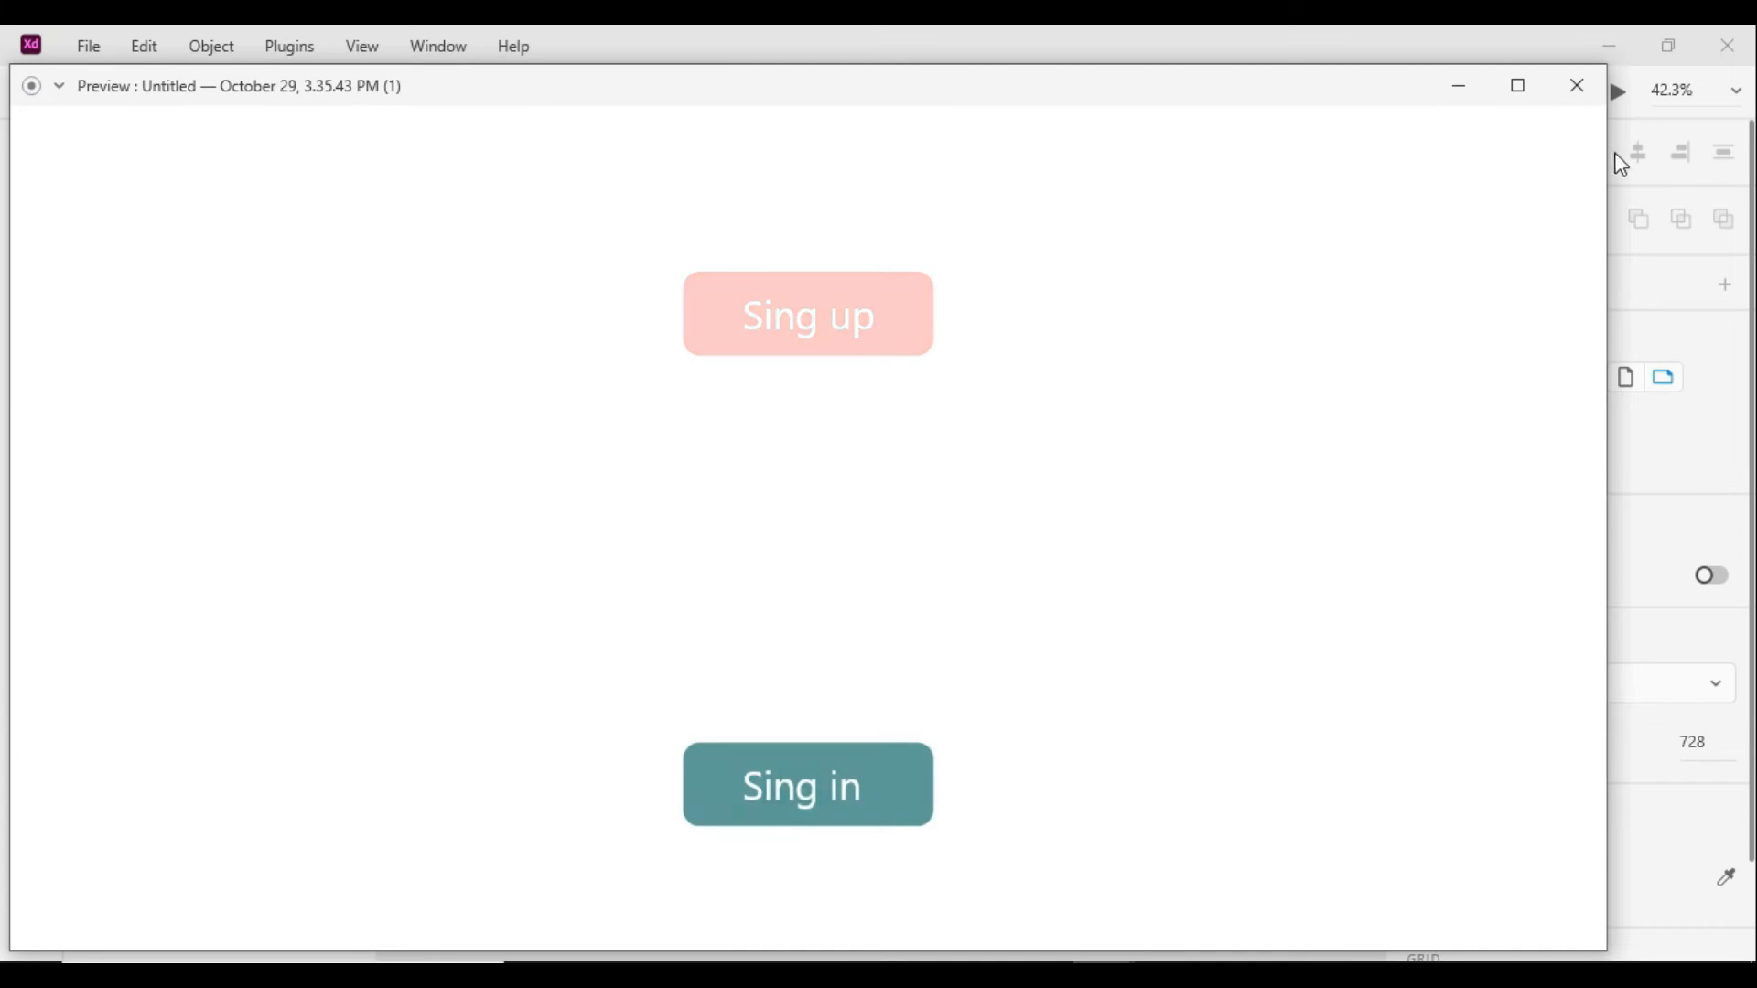
{"action": "left_click", "coordinate": [1572, 103]}
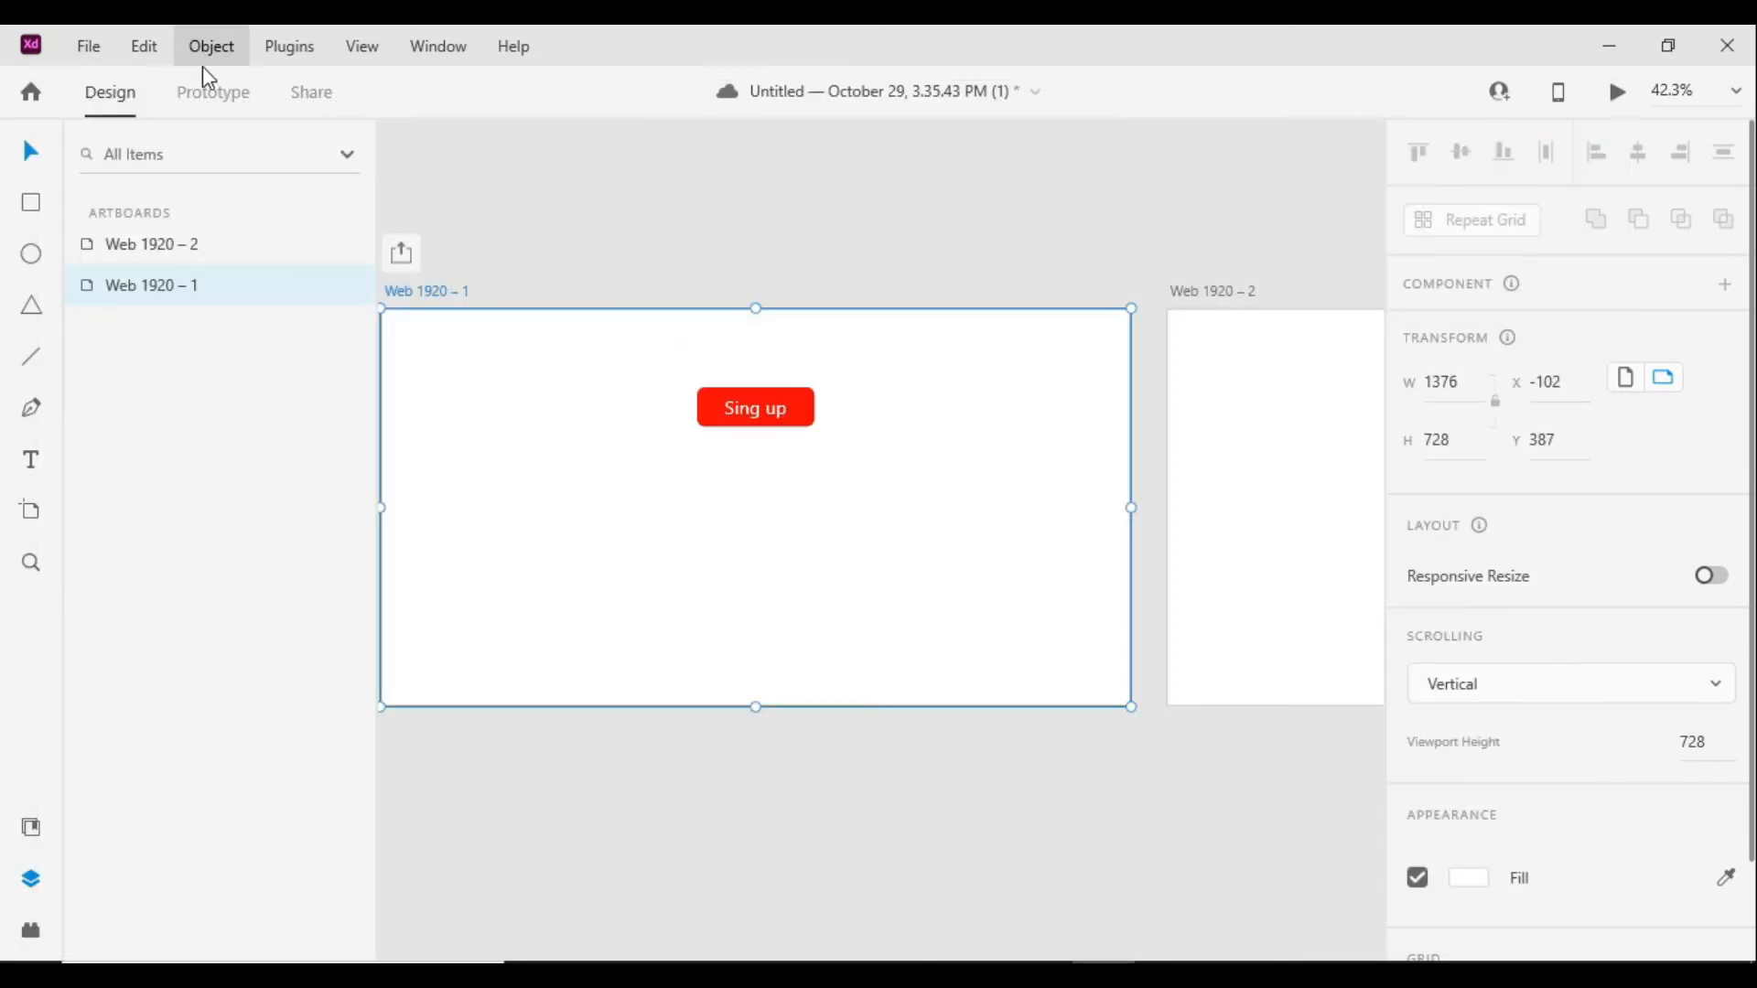
Switch to Prototype mode and set the action type of the "Sing up" button's interaction to Auto-Animate
{"action": "left_click", "coordinate": [211, 91]}
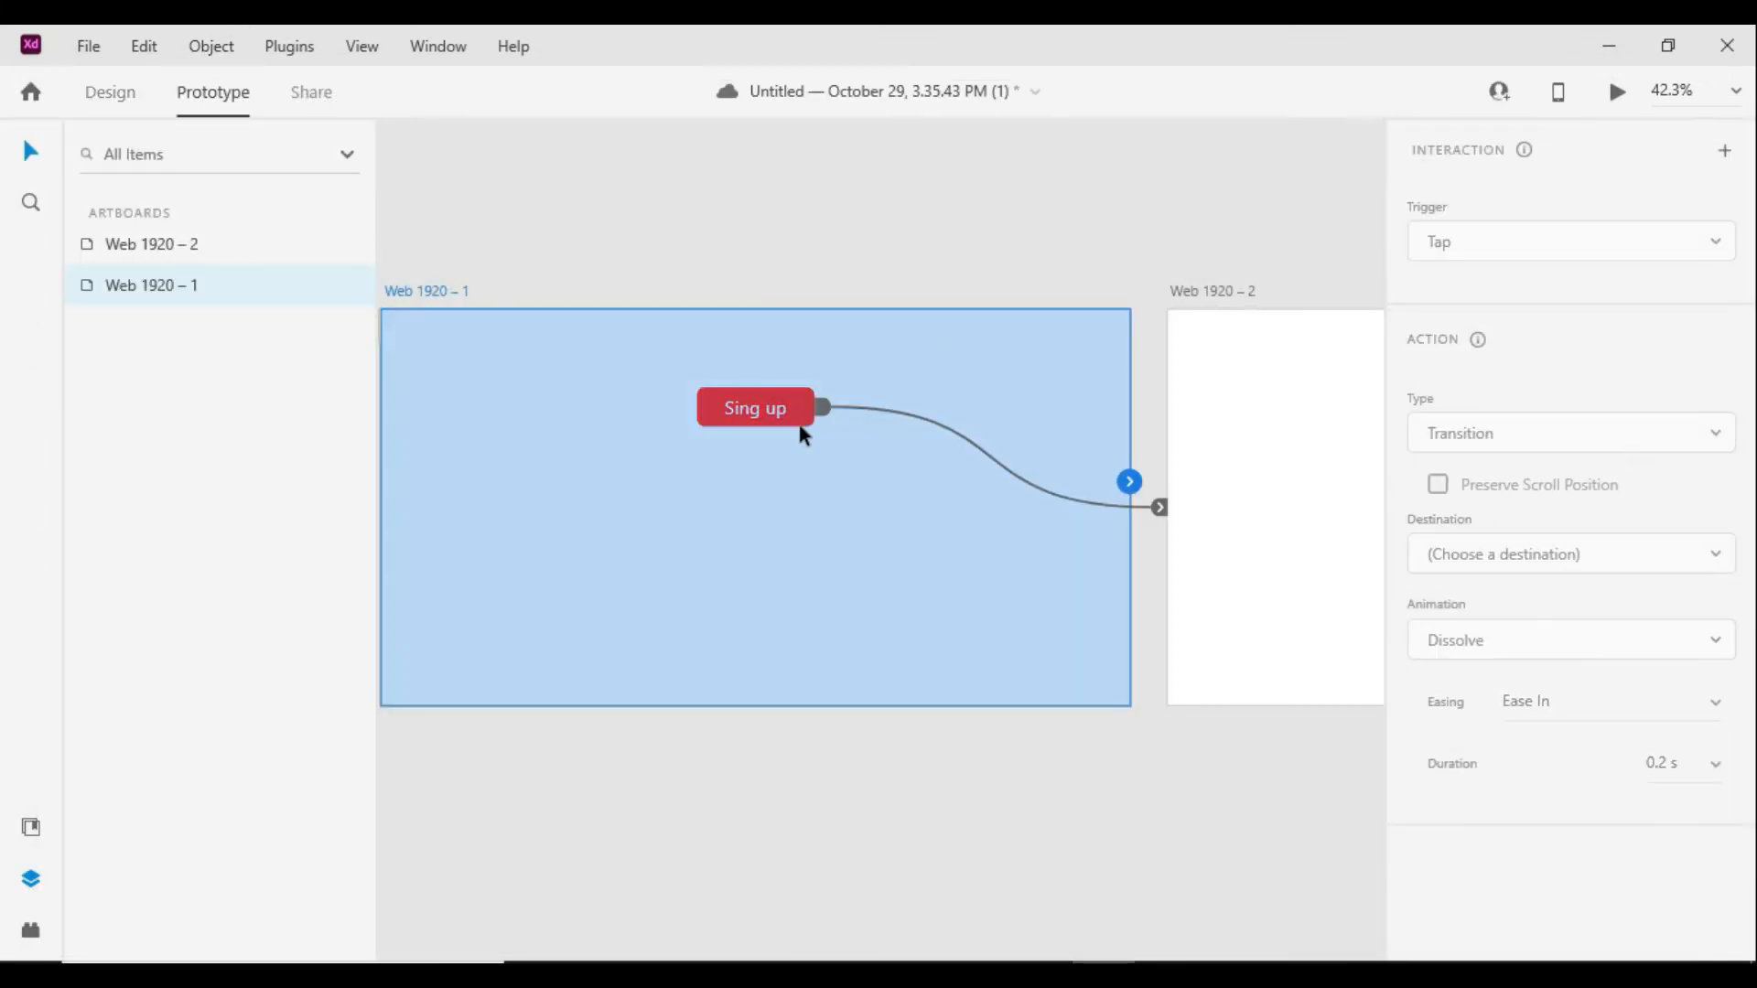
{"action": "left_click", "coordinate": [801, 426]}
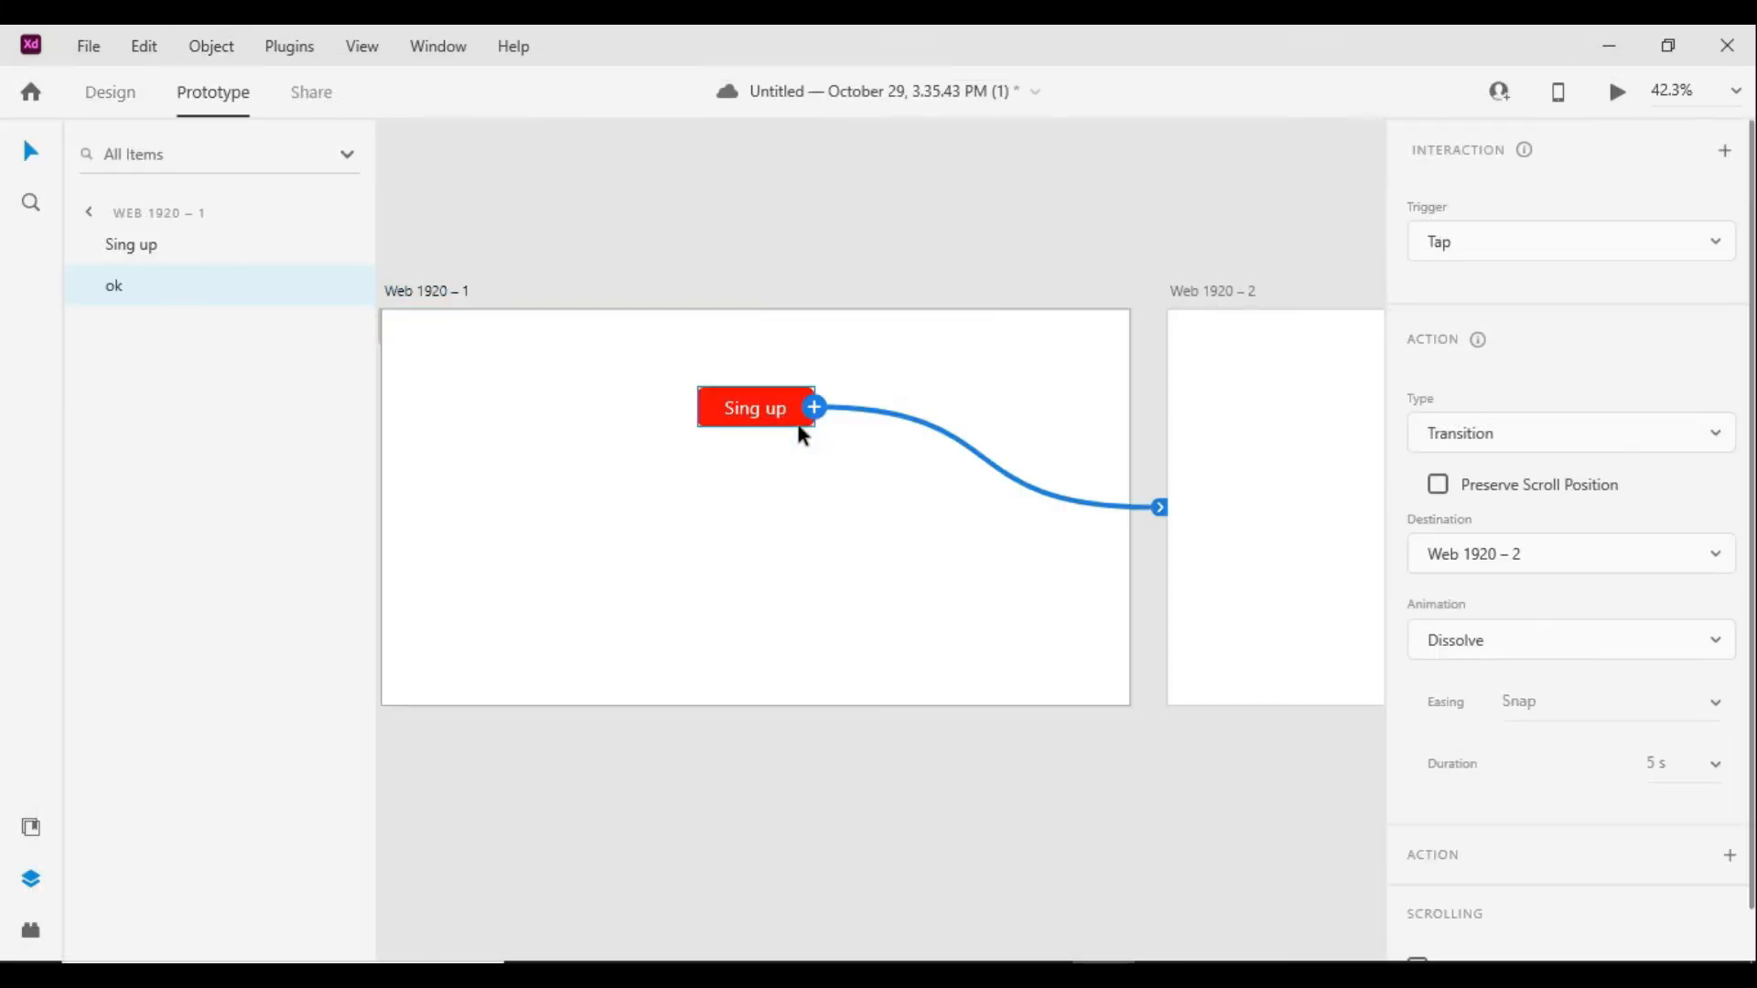
{"action": "left_click", "coordinate": [1676, 449]}
{"action": "left_click", "coordinate": [1566, 467]}
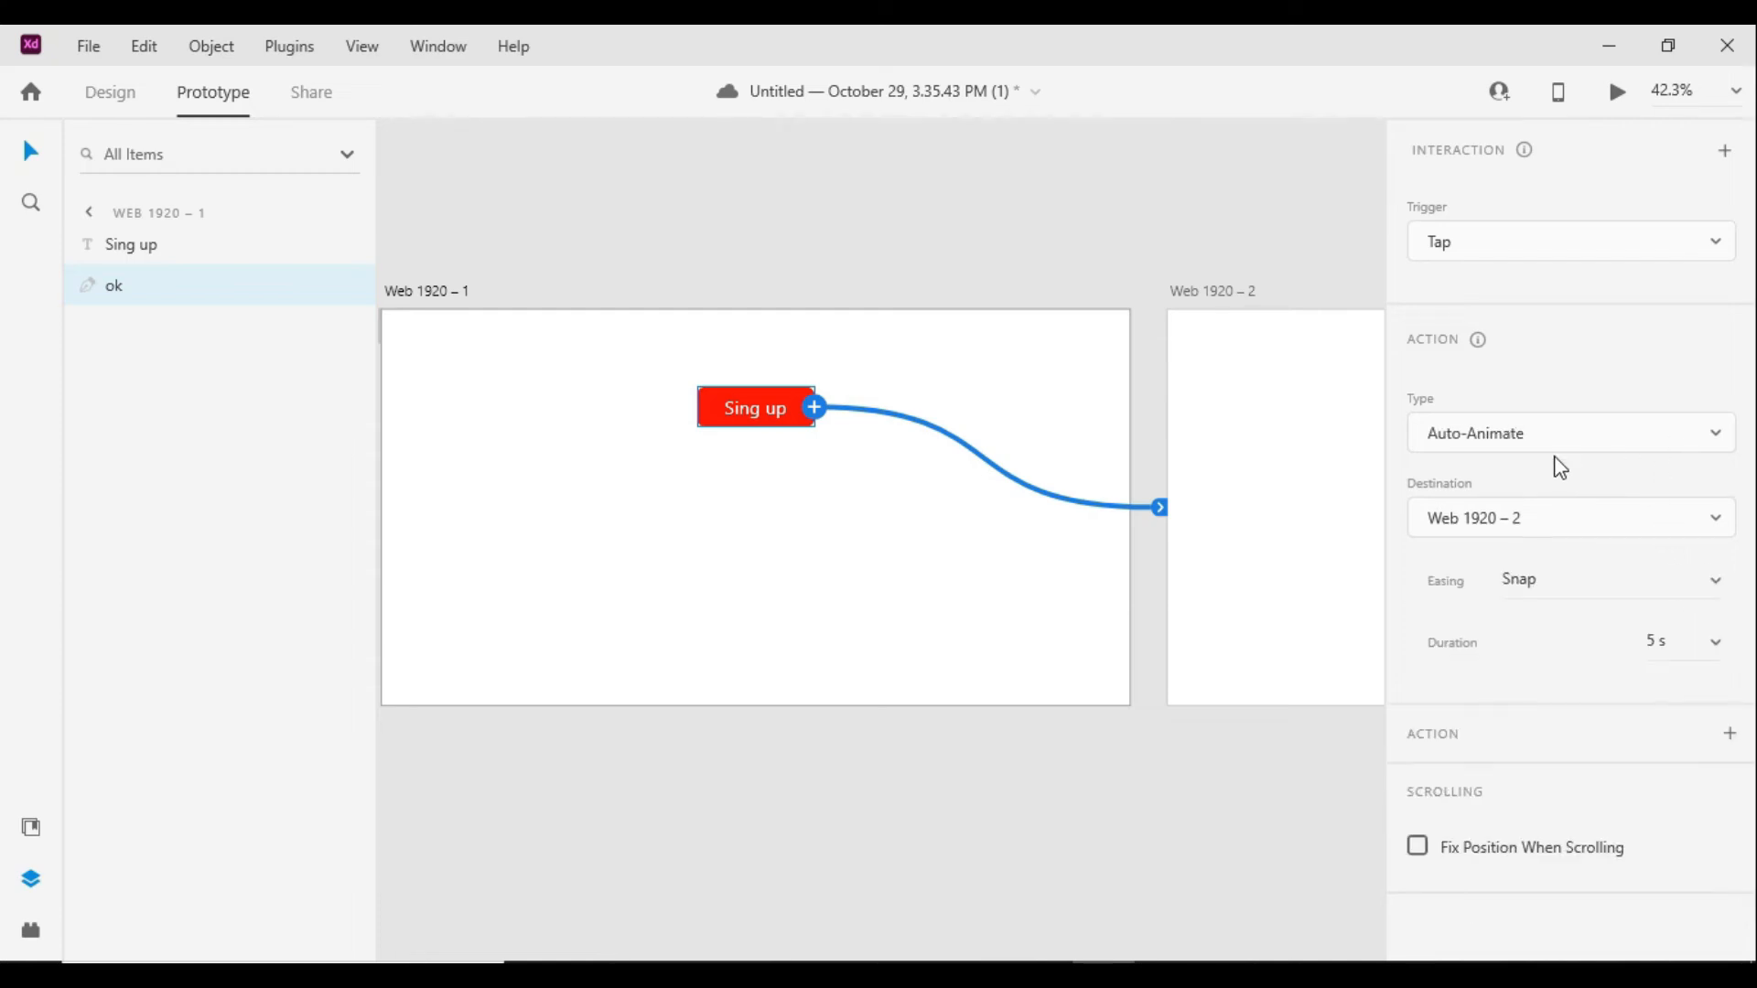
Preview the Auto-Animate effect by triggering the "Sing up" button and close the preview
{"action": "left_click", "coordinate": [1621, 93]}
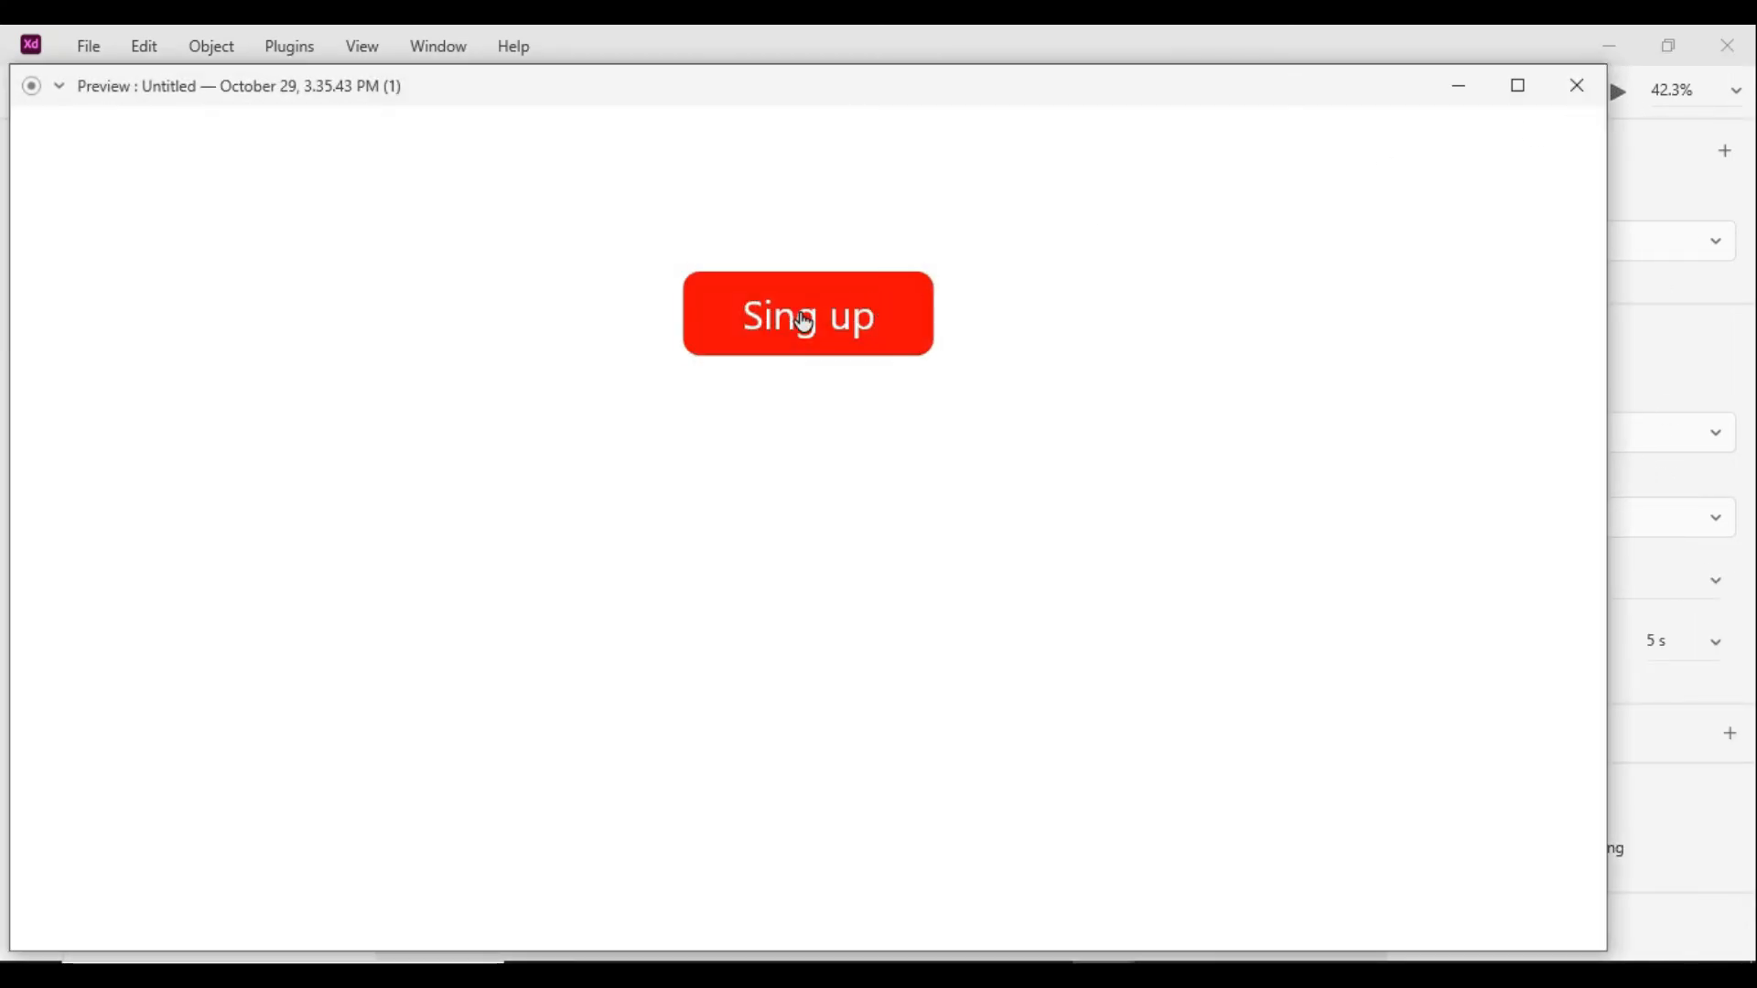
{"action": "left_click", "coordinate": [805, 319]}
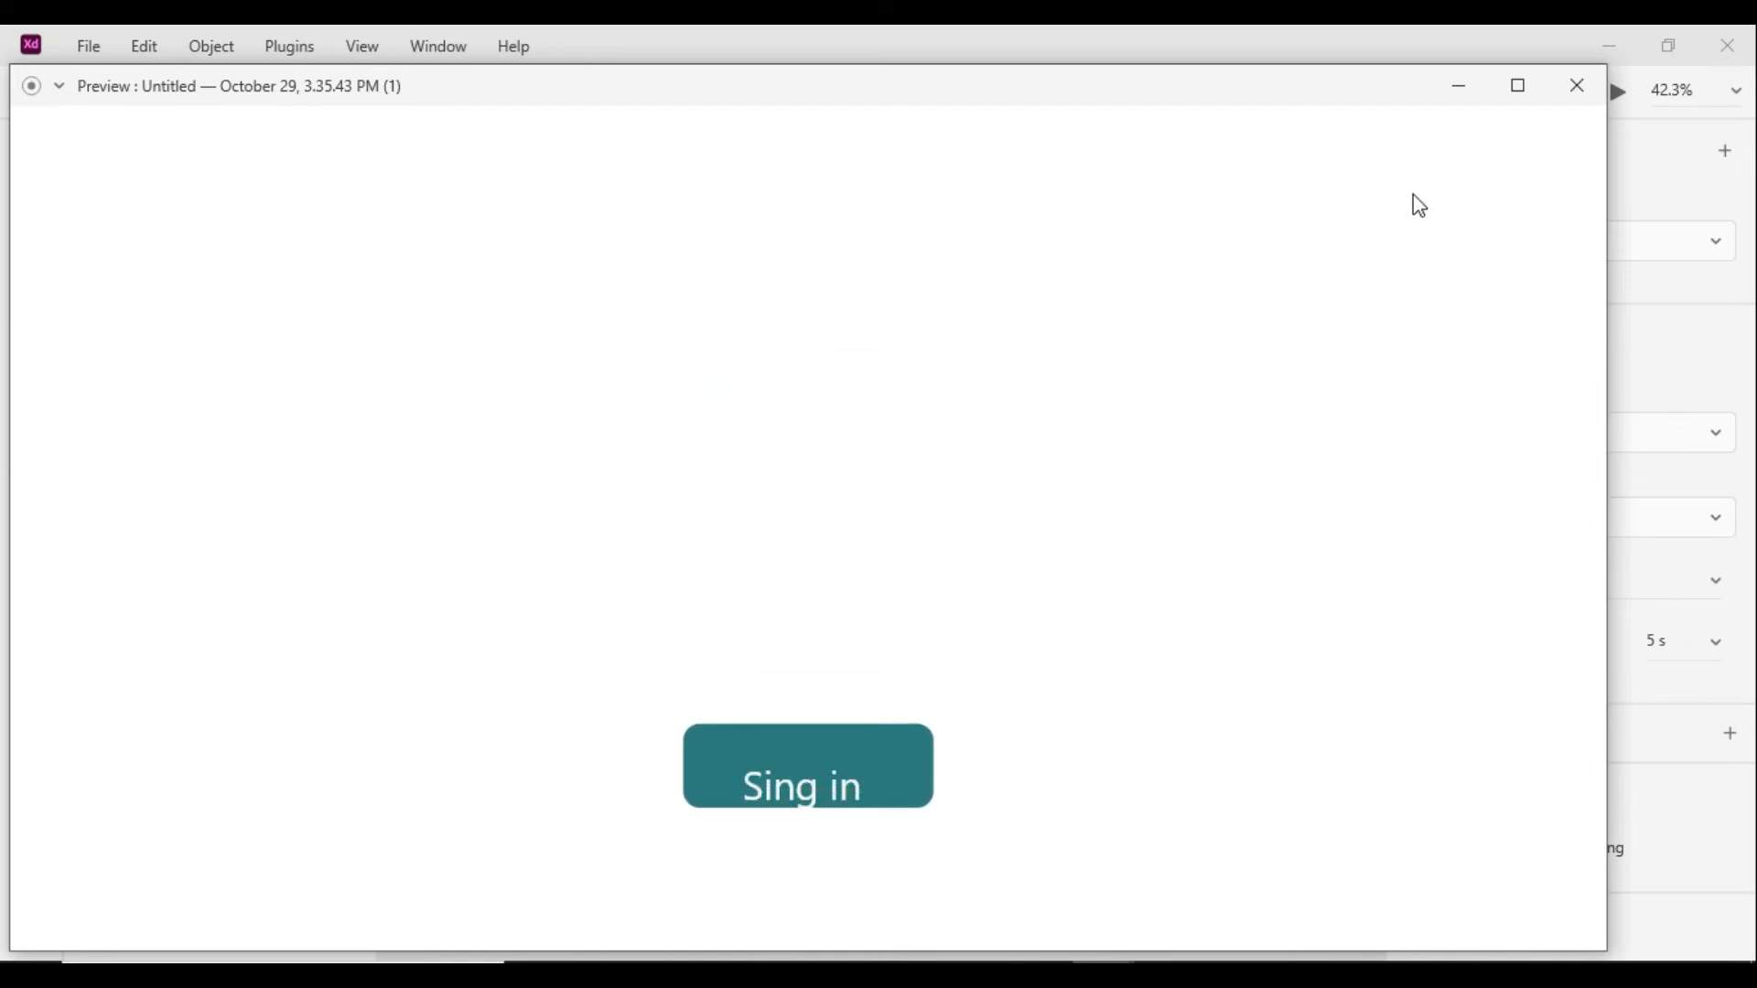
{"action": "left_click", "coordinate": [1579, 87]}
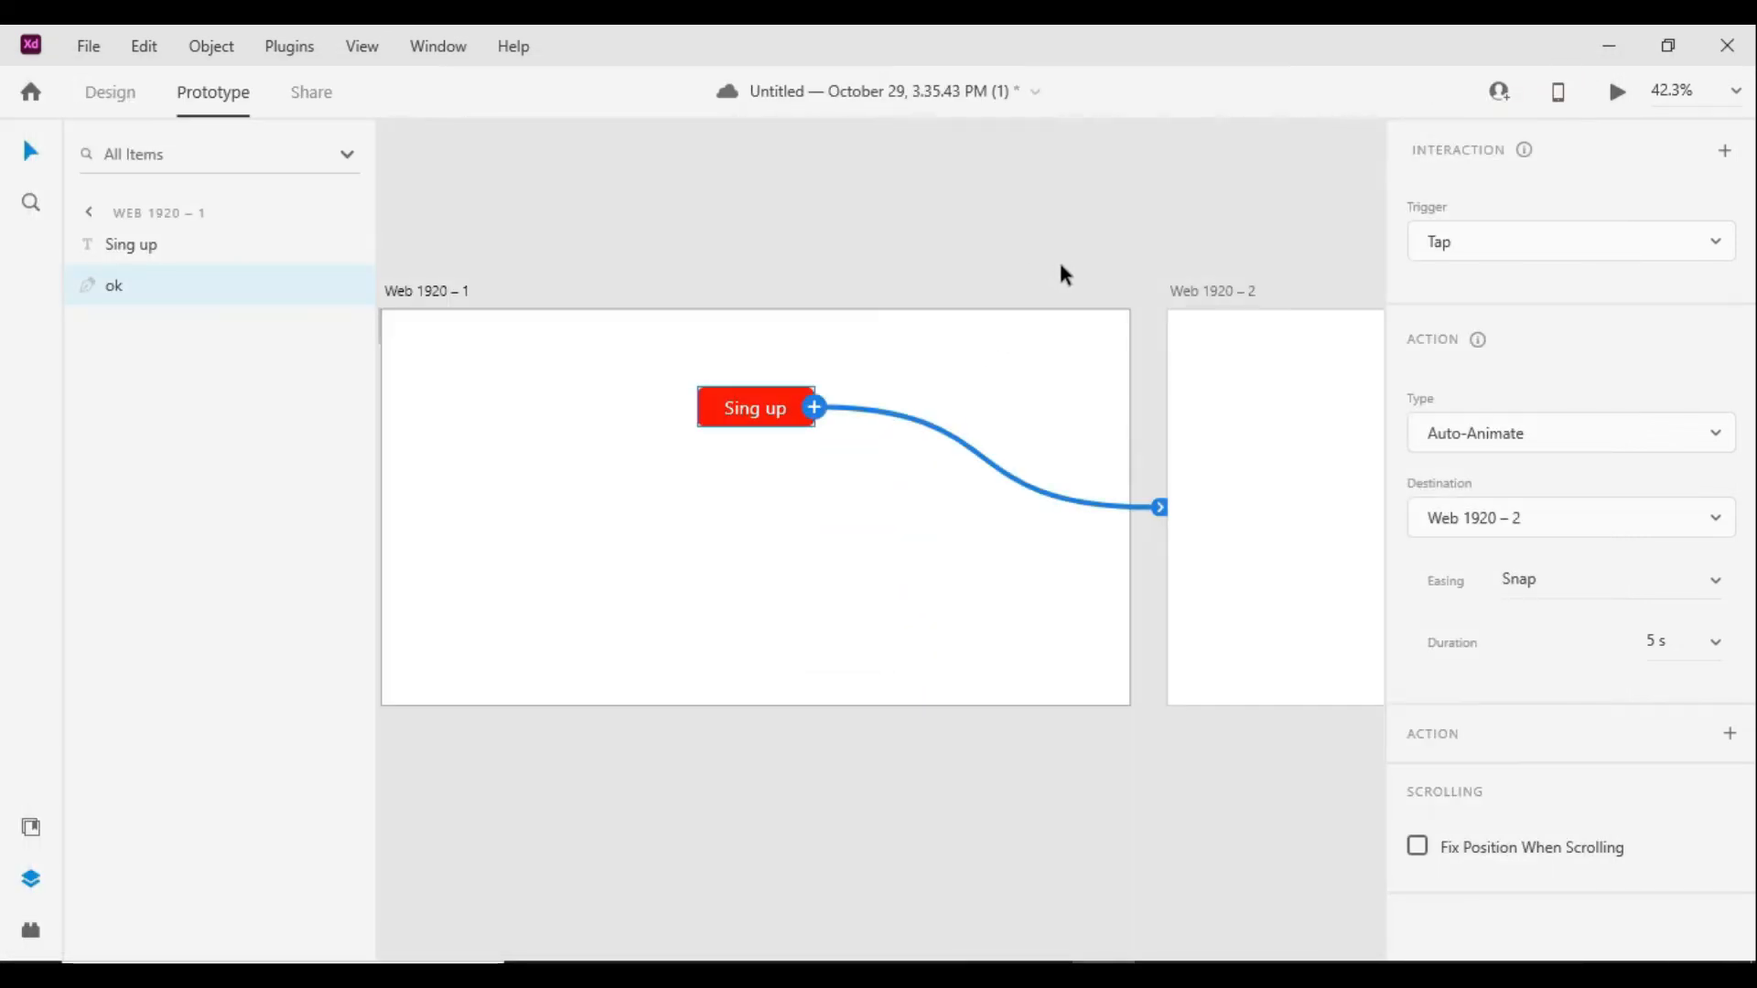
Hide the layers list and select the Web 1920 – 1 artboard with both artboards in view to examine its connection handle
{"action": "scroll", "coordinate": [1056, 260], "scroll_direction": "down", "scroll_amount": 4}
{"action": "left_click_drag", "start_coordinate": [1186, 256], "coordinate": [1060, 277]}
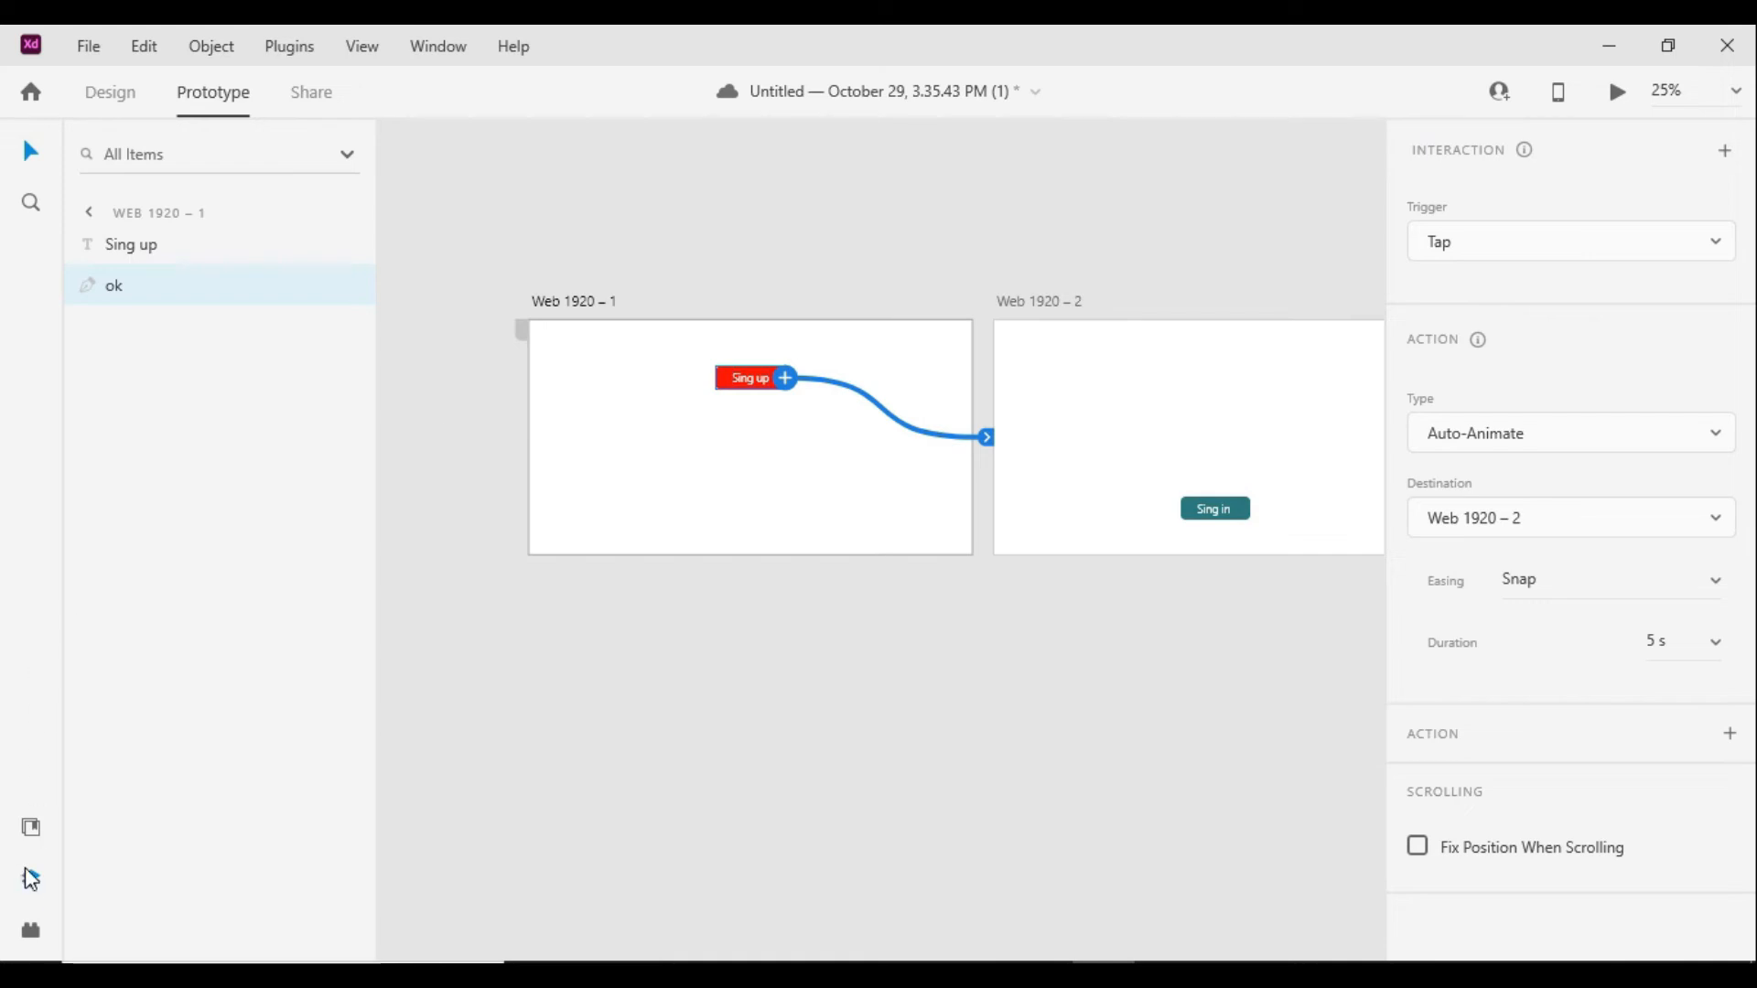
{"action": "left_click", "coordinate": [30, 879]}
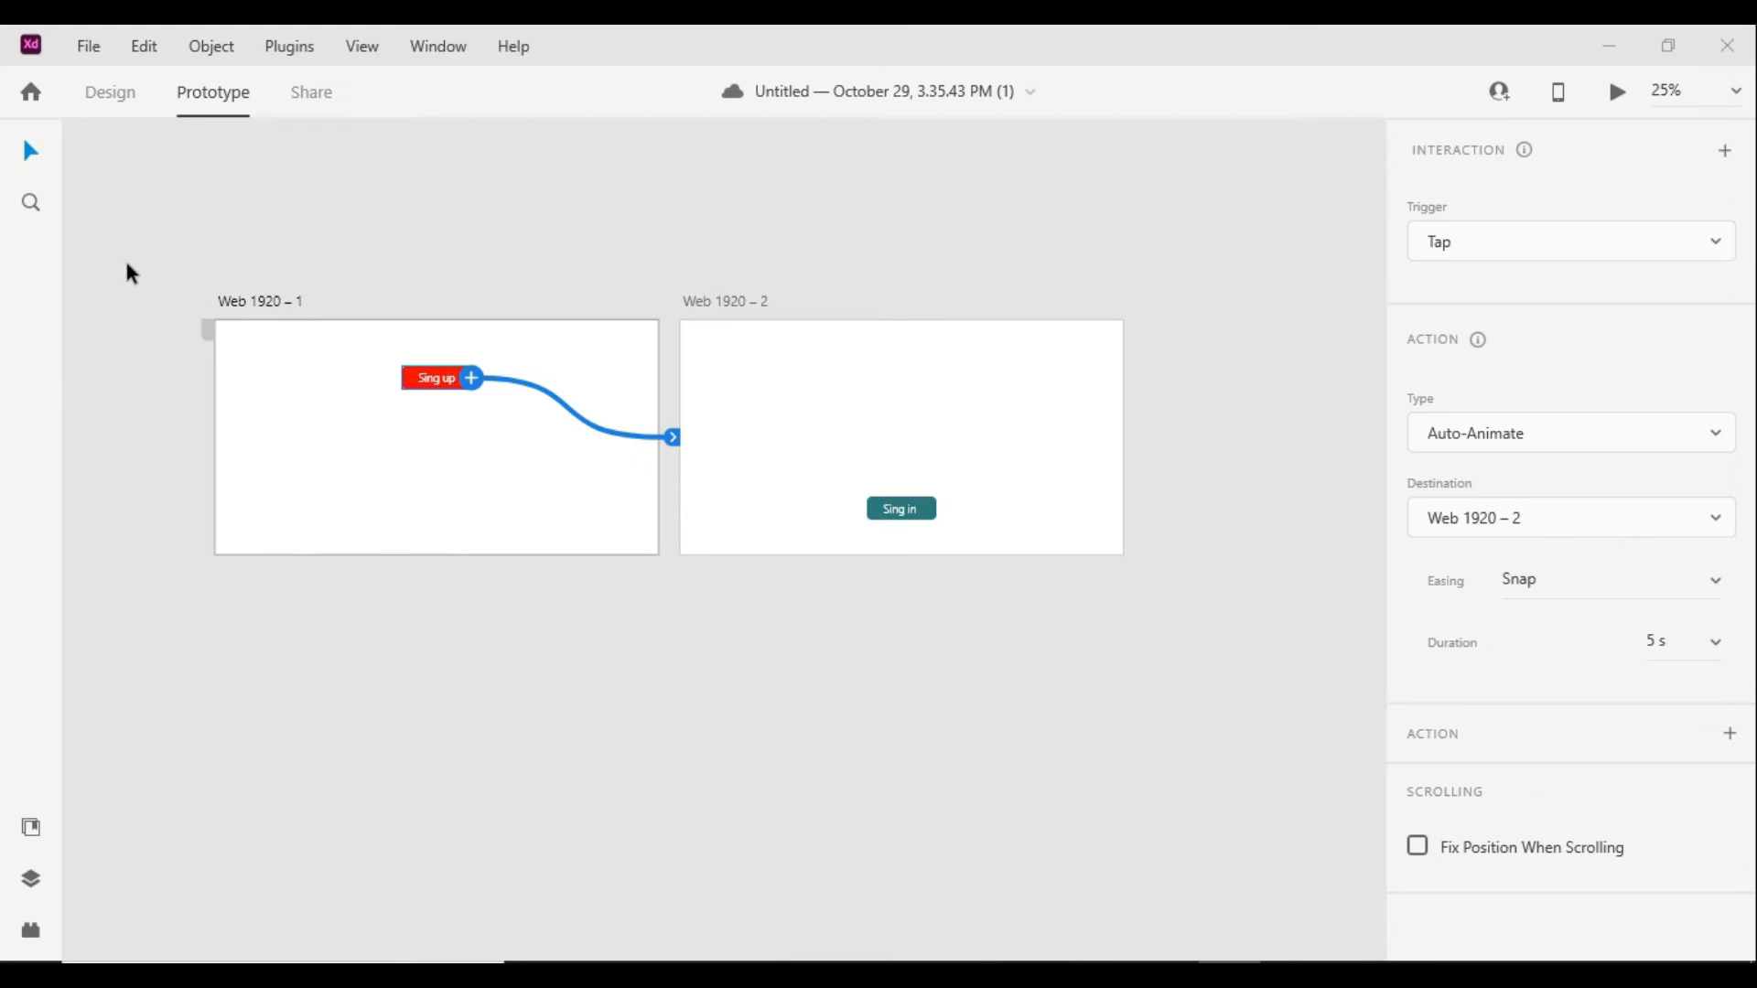
{"action": "left_click", "coordinate": [247, 303]}
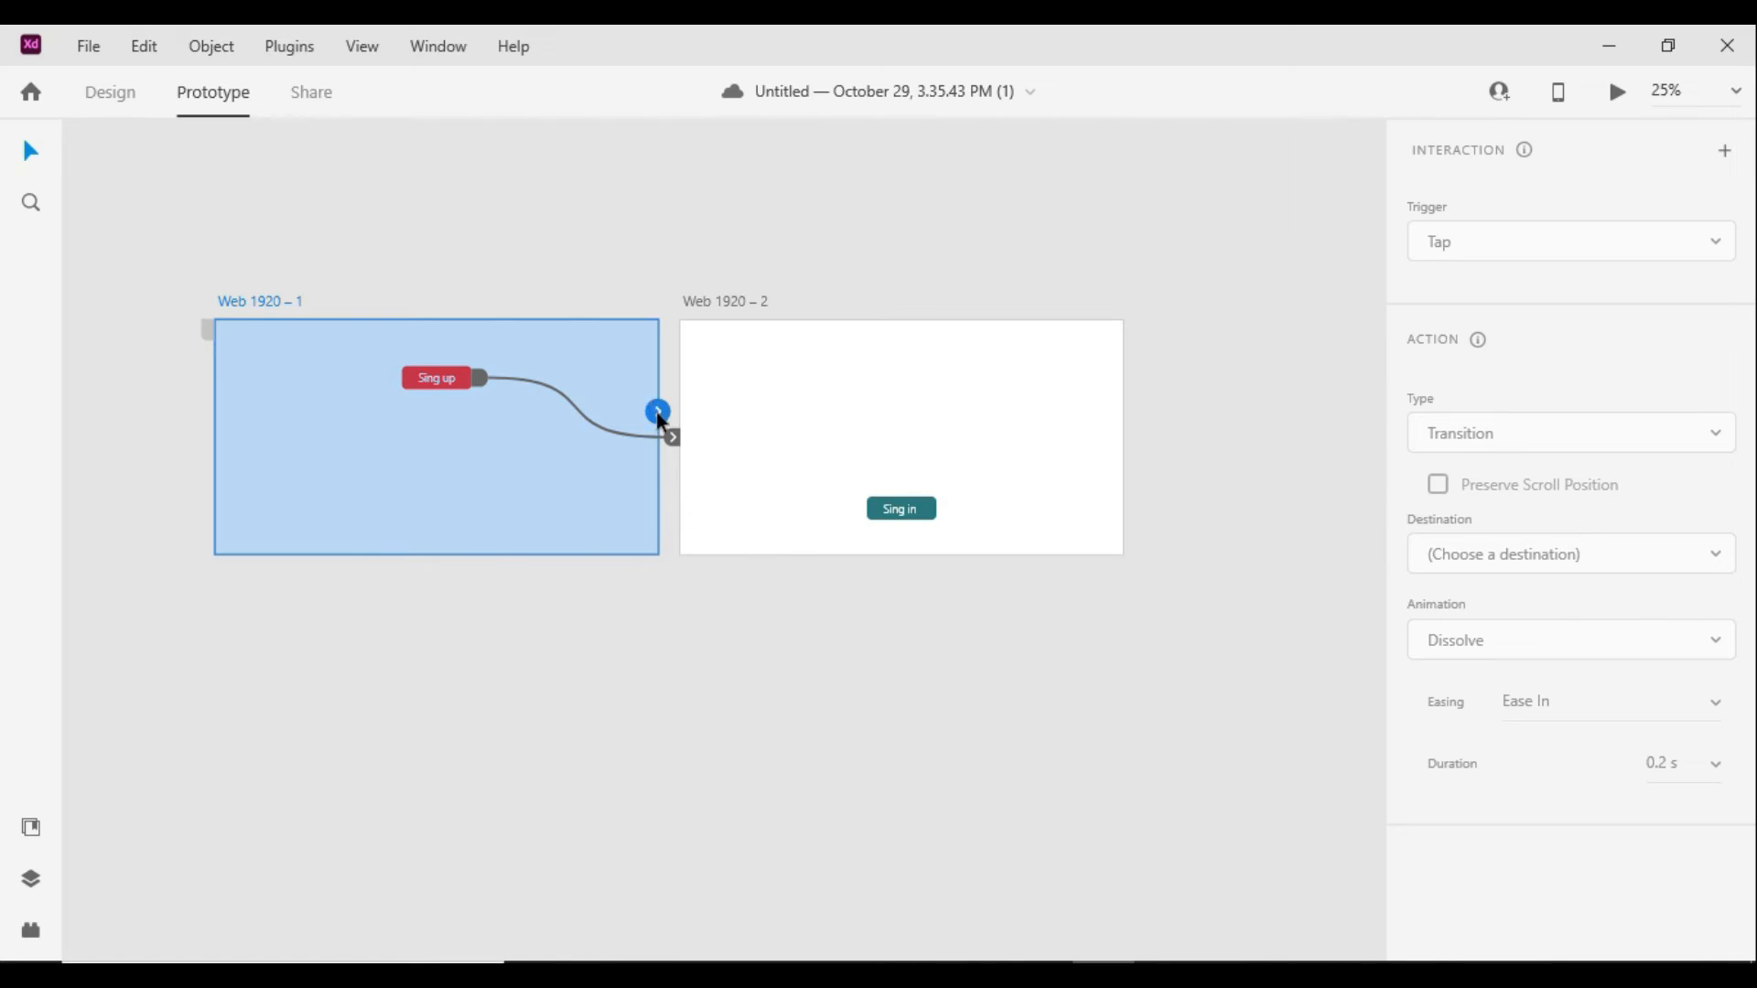
{"action": "scroll", "coordinate": [503, 376], "scroll_direction": "up", "scroll_amount": 2}
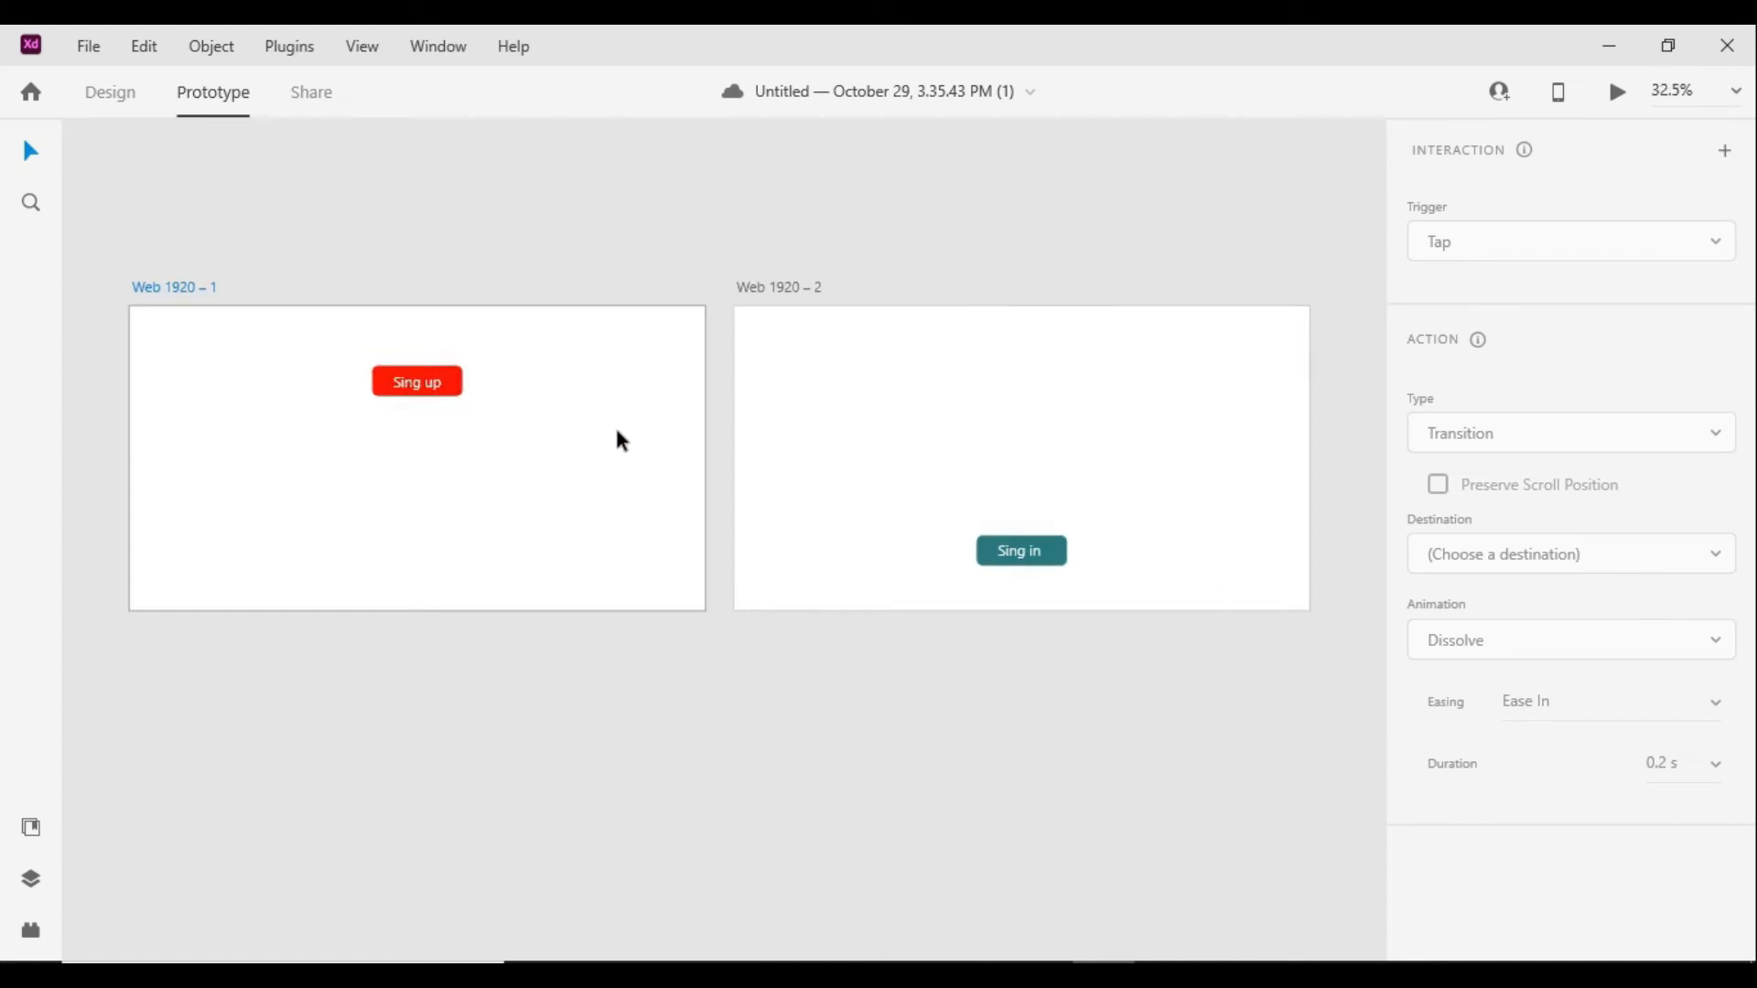
{"action": "left_click_drag", "start_coordinate": [647, 556], "coordinate": [713, 627]}
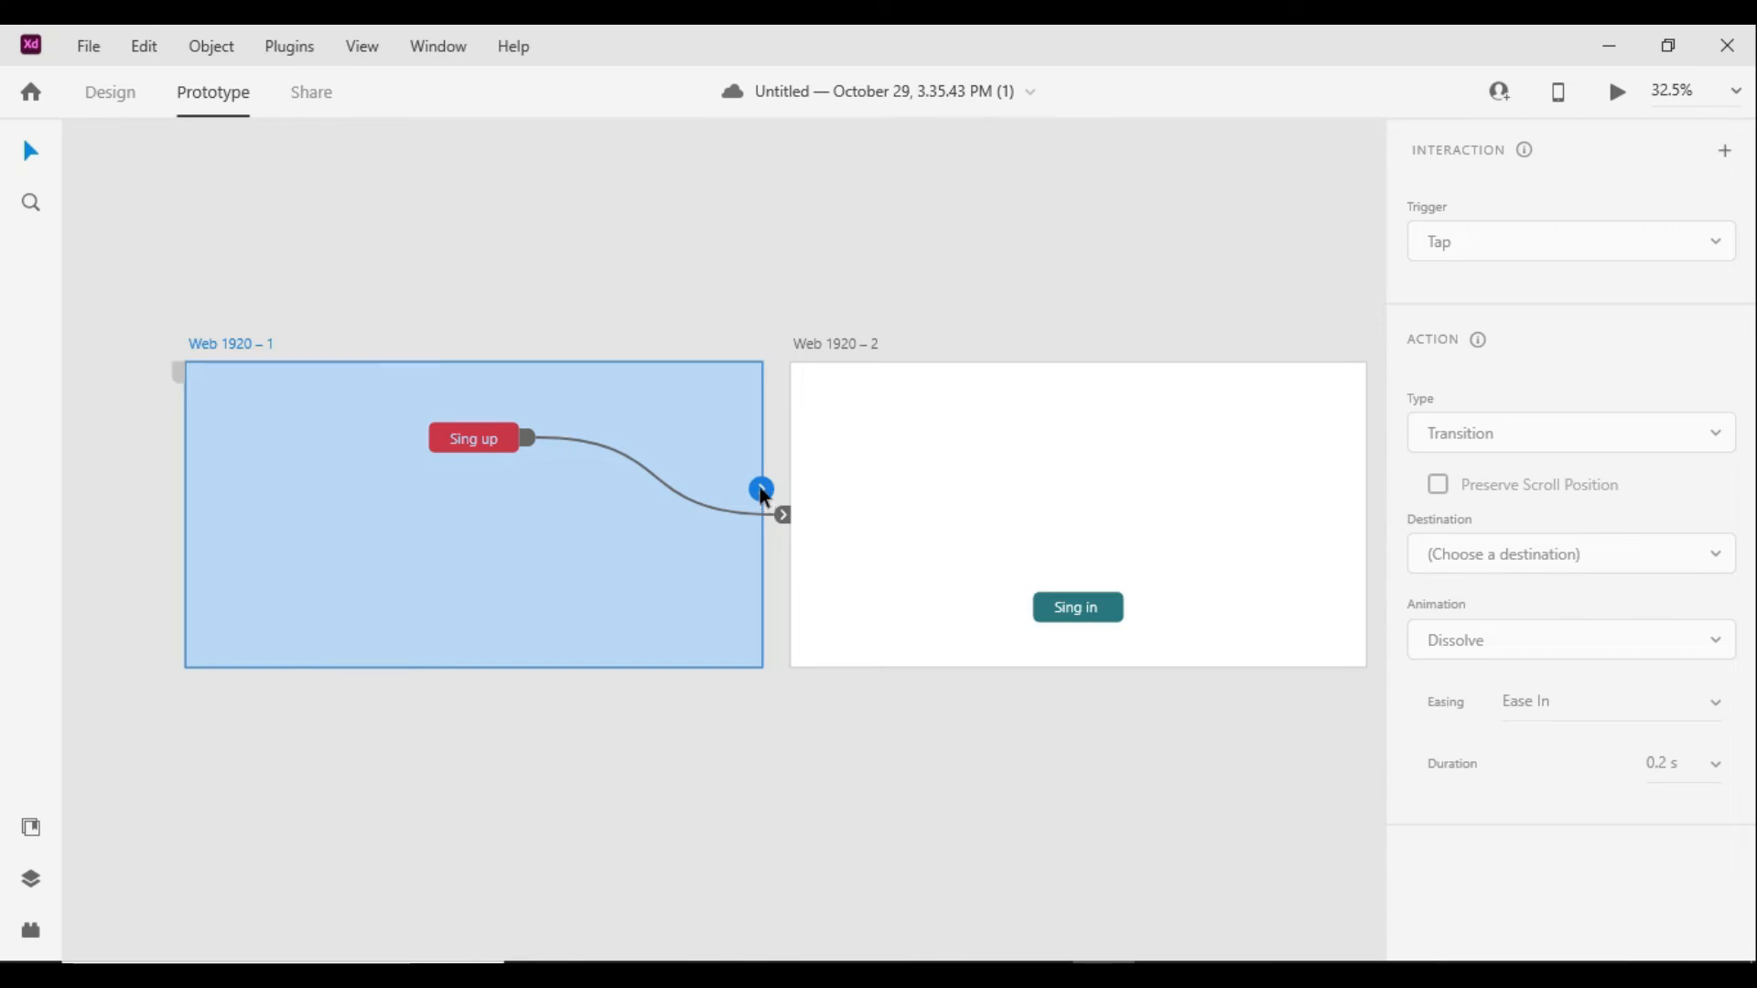
Connect the Web 1920 – 1 artboard to Web 1920 – 2 and set the trigger to Time with a 2 s delay
{"action": "left_click_drag", "start_coordinate": [763, 460], "coordinate": [767, 391]}
{"action": "left_click_drag", "start_coordinate": [771, 491], "coordinate": [896, 435]}
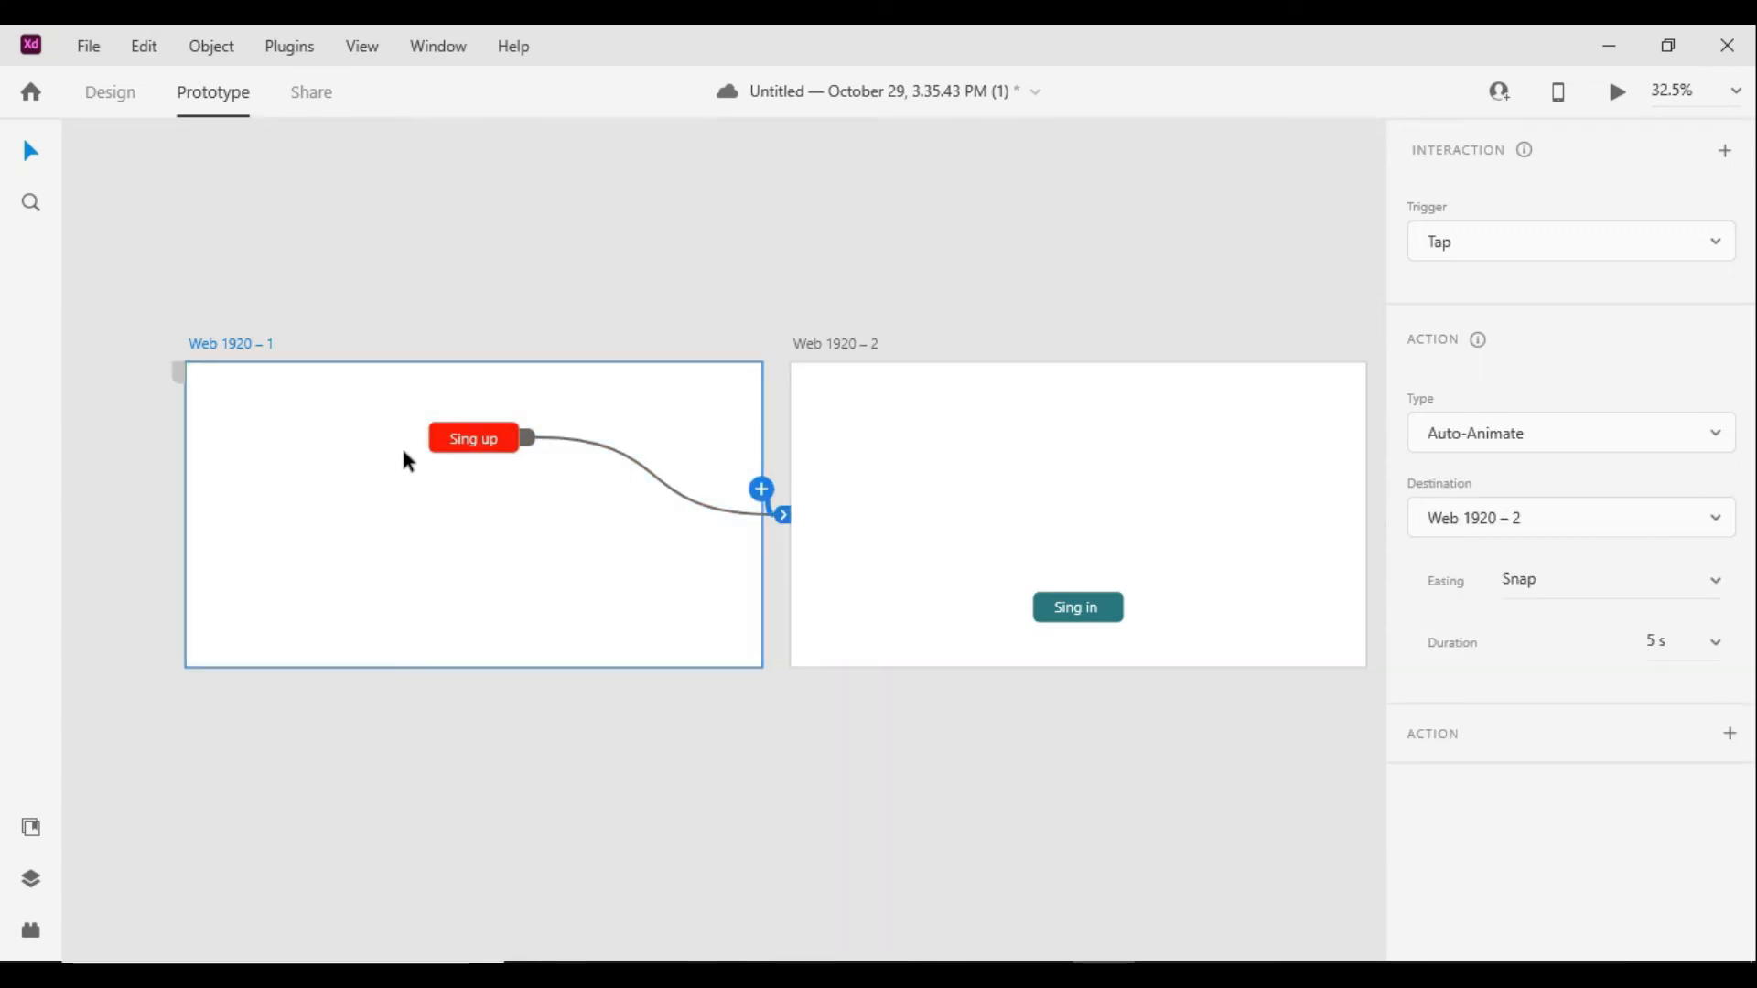
{"action": "left_click", "coordinate": [1613, 254]}
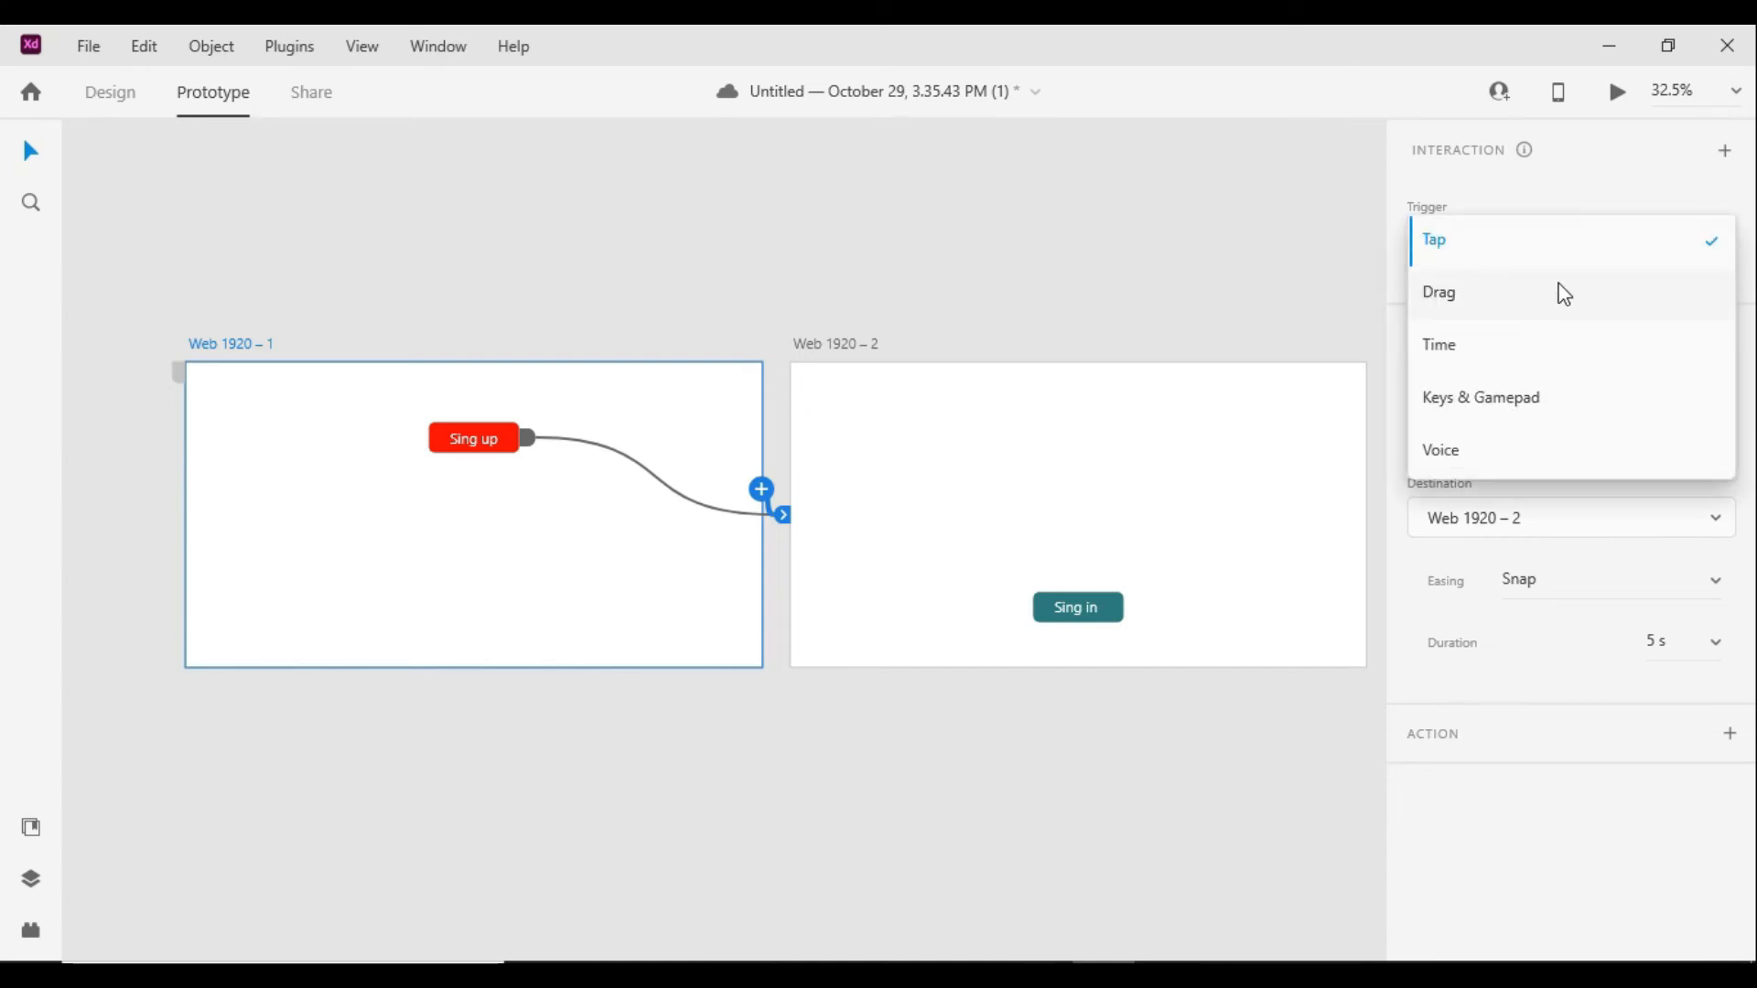
{"action": "left_click", "coordinate": [1464, 353]}
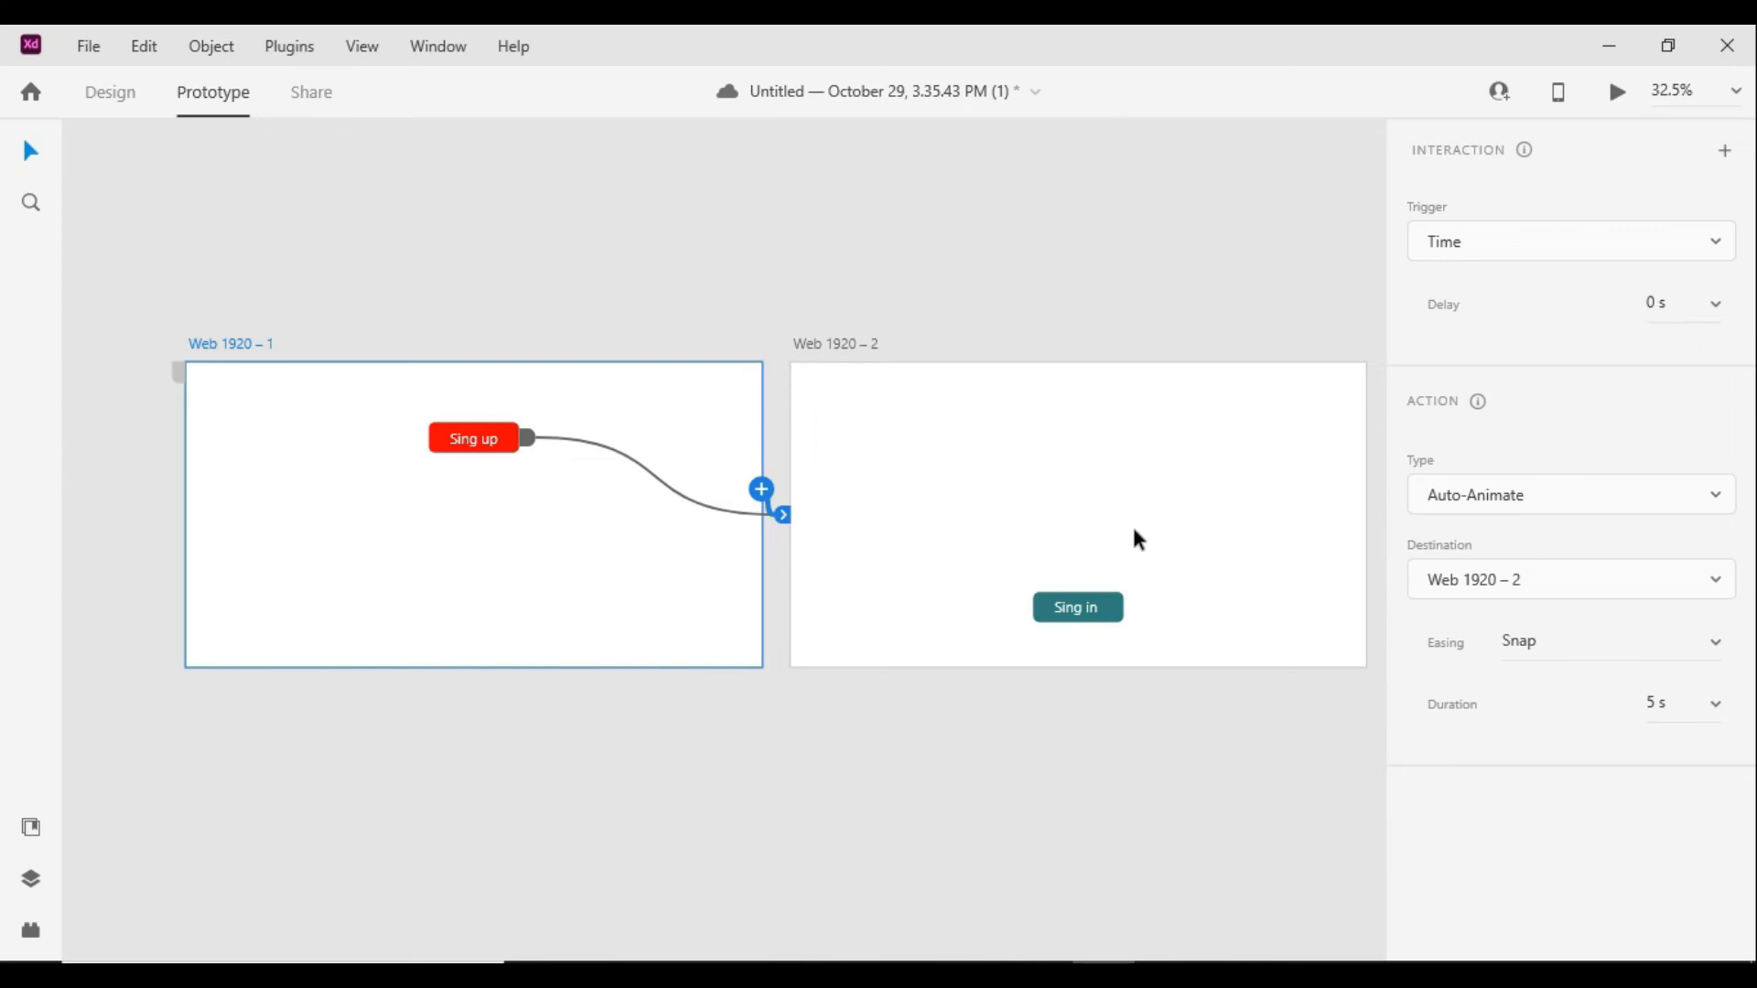
{"action": "left_click", "coordinate": [1661, 301]}
{"action": "type", "text": "2"}
{"action": "left_click", "coordinate": [847, 331]}
Preview the timed Auto-Animate interaction from the Web 1920 – 1 artboard and close the preview
{"action": "left_click", "coordinate": [247, 346]}
{"action": "left_click", "coordinate": [1619, 93]}
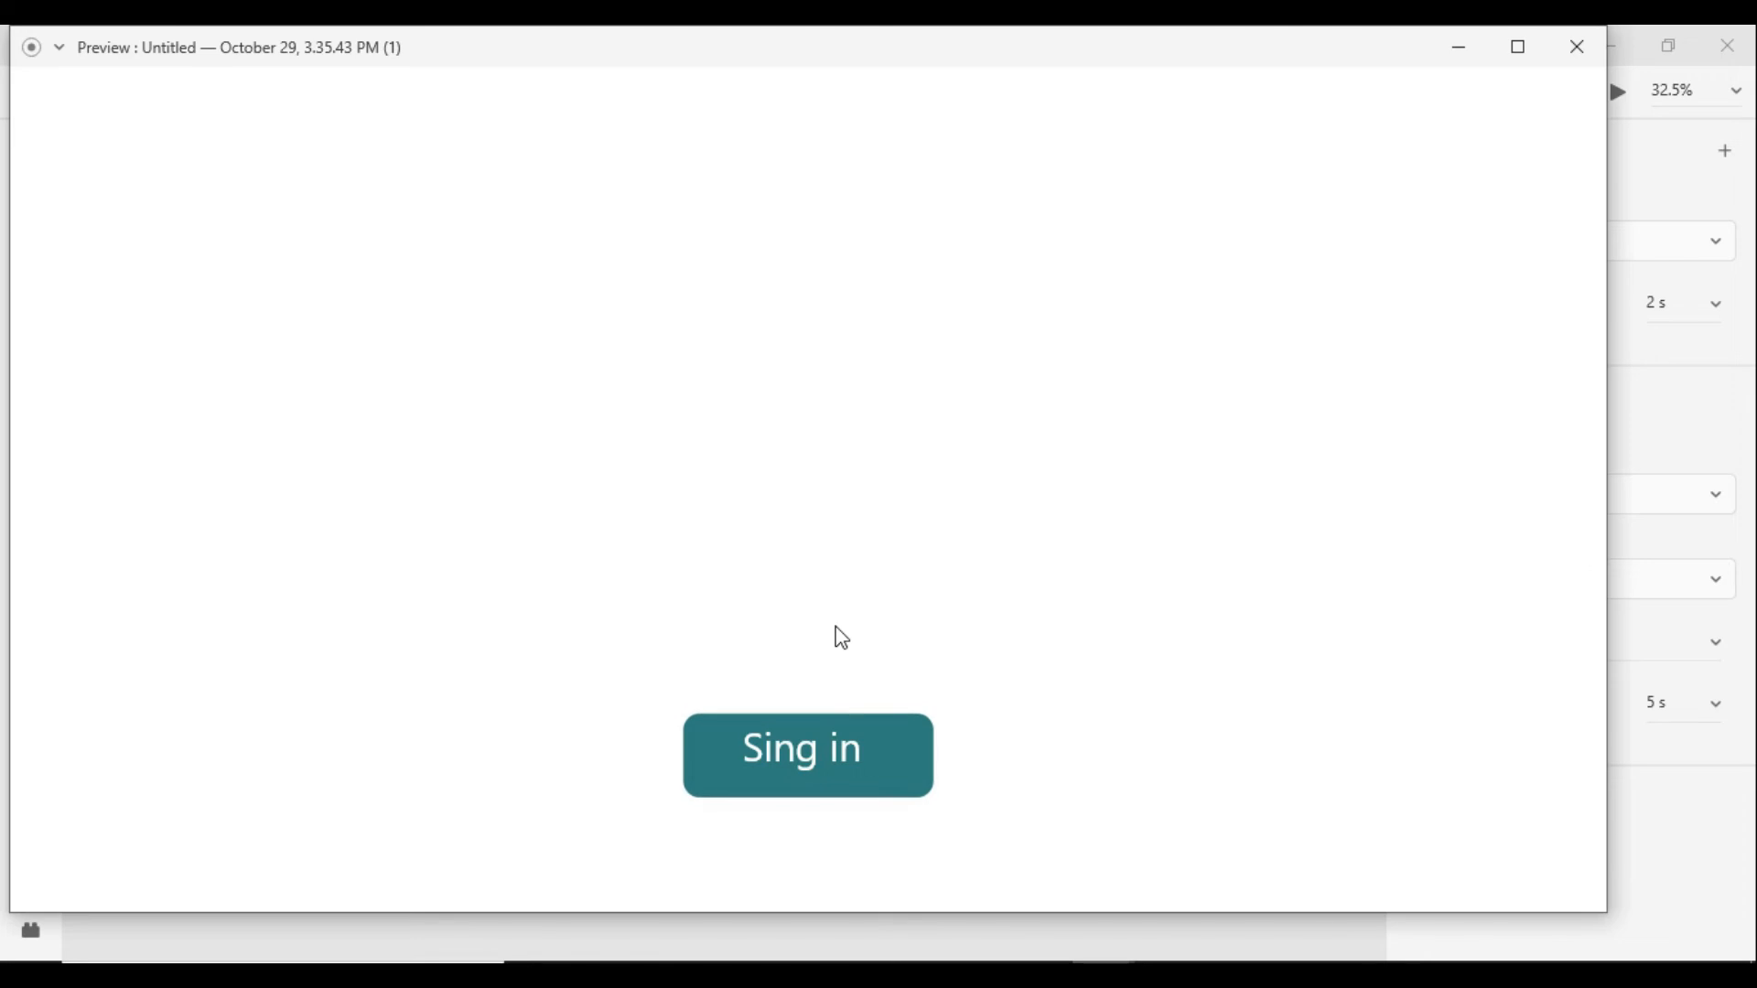
{"action": "left_click", "coordinate": [1581, 62]}
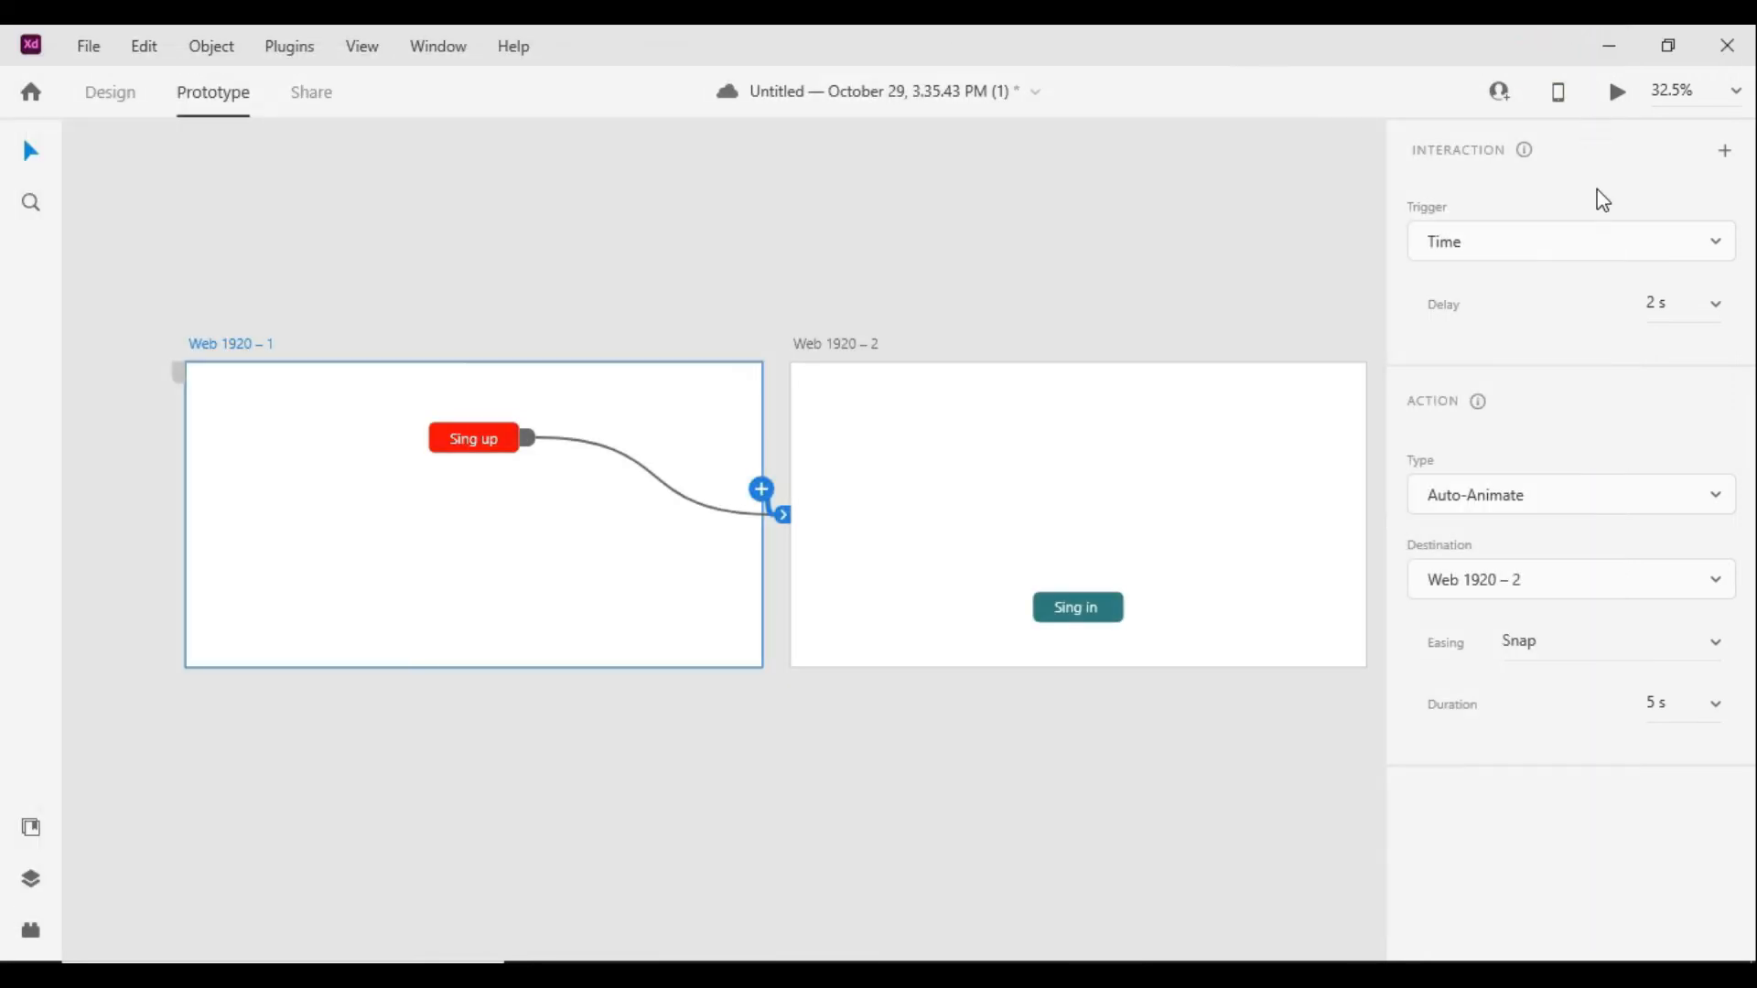
Set the delay of the Web 1920 – 1 artboard's timed interaction to 5 s
{"action": "left_click", "coordinate": [1657, 303]}
{"action": "type", "text": "5"}
{"action": "left_click", "coordinate": [1224, 286]}
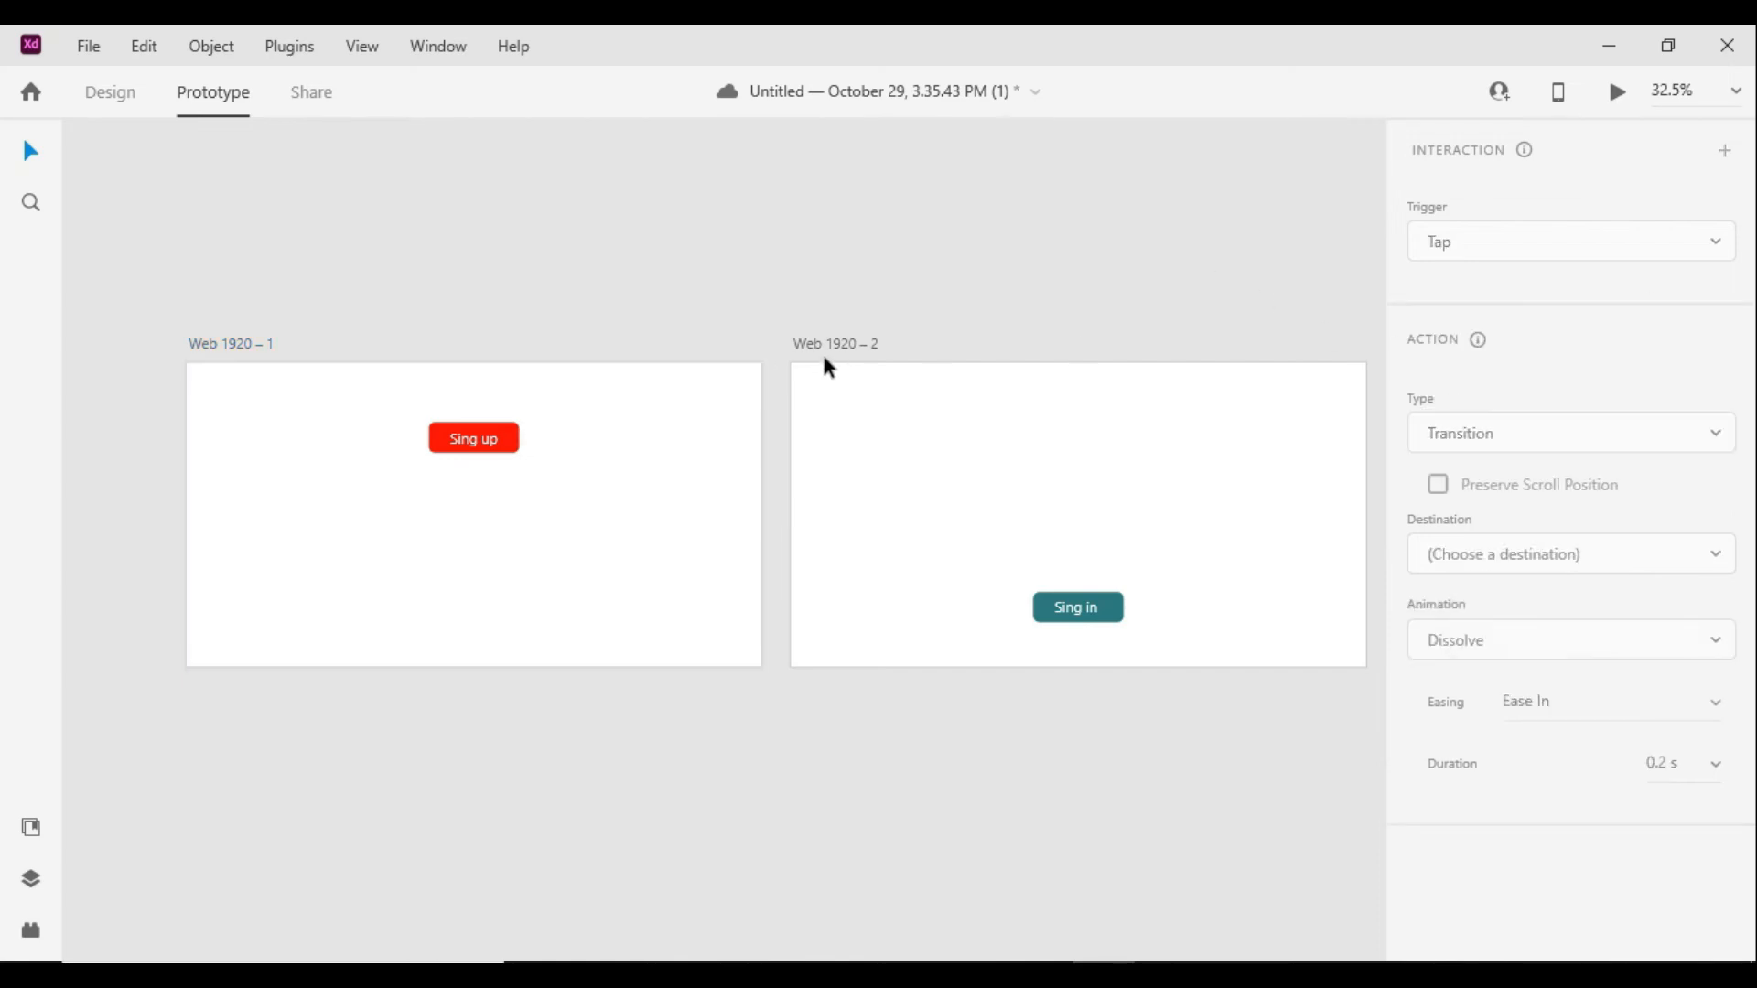
Preview the interaction from Web 1920 – 1 with its 5 s delay and close the preview
{"action": "left_click", "coordinate": [231, 344]}
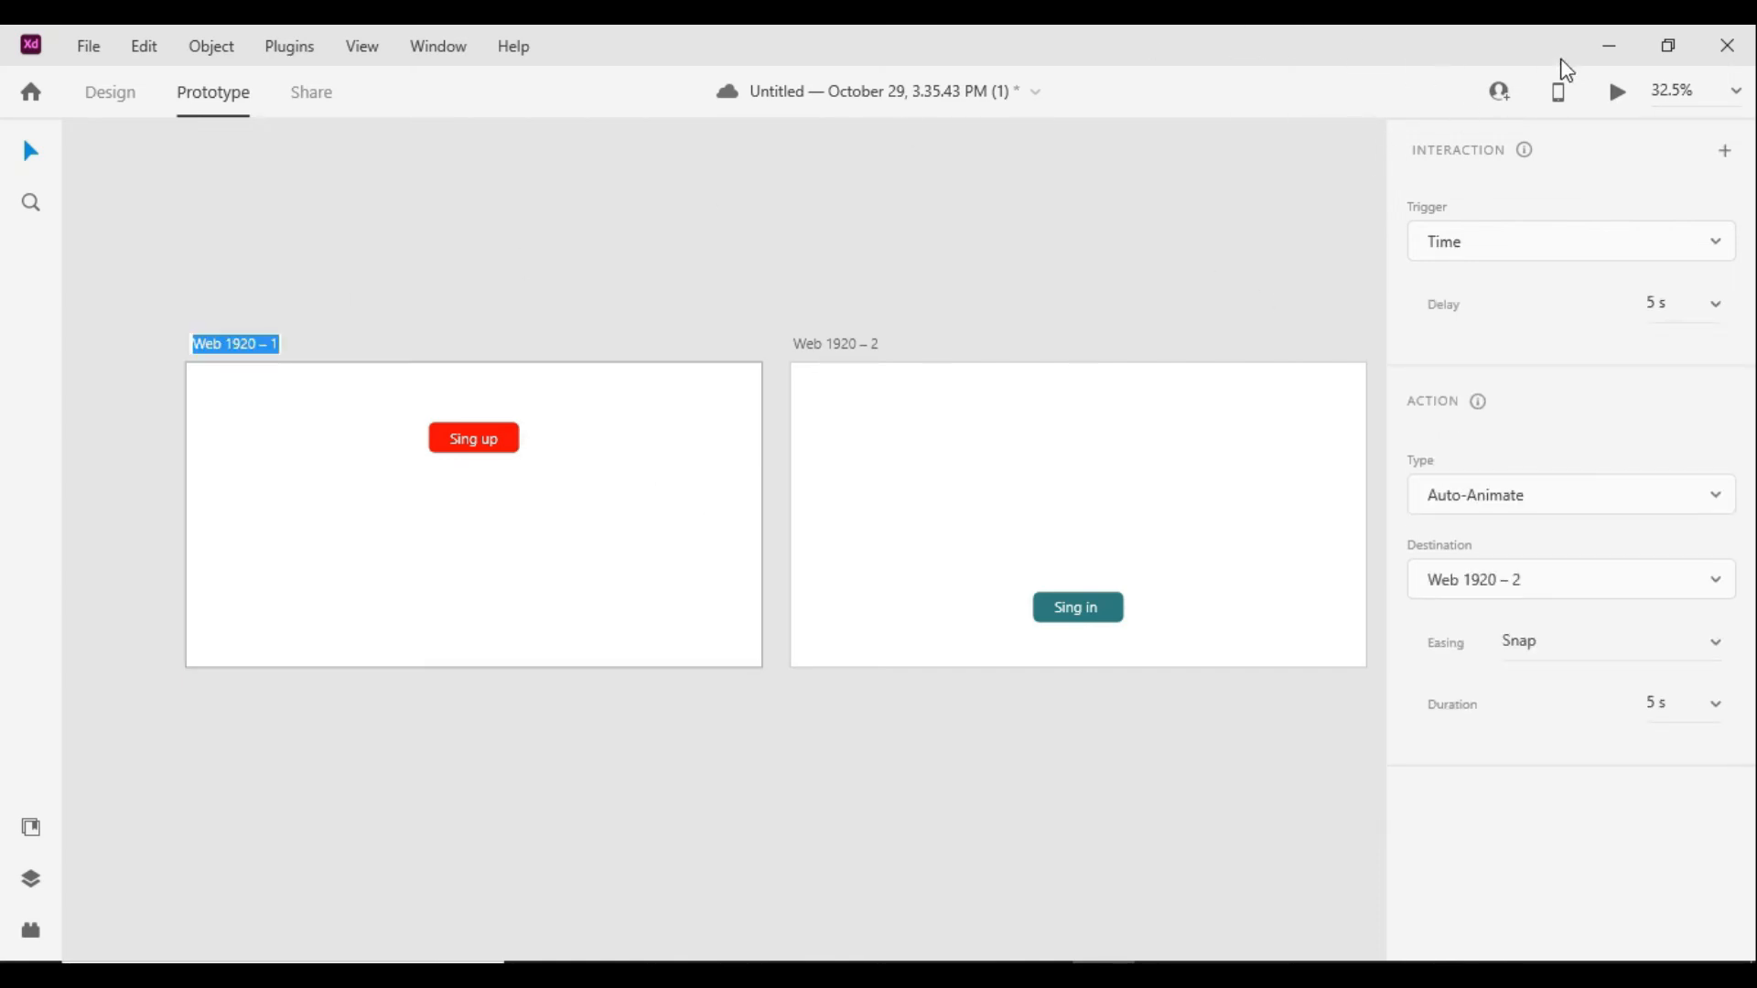
{"action": "left_click", "coordinate": [1619, 91]}
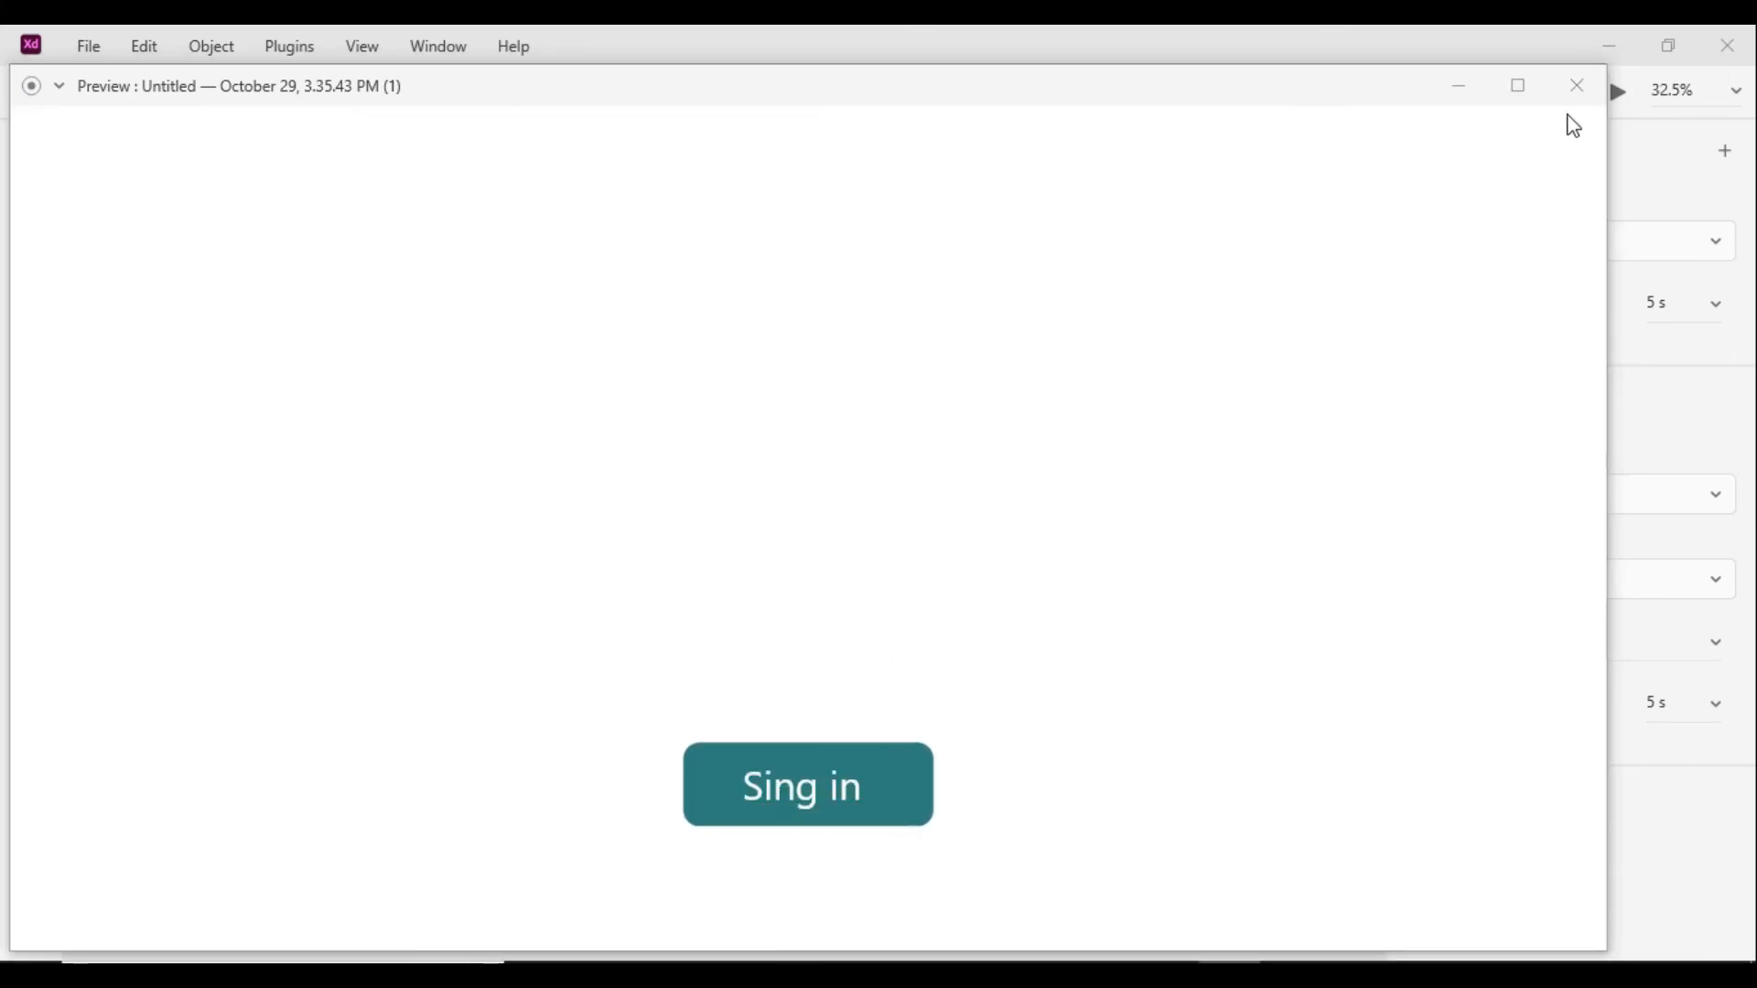
{"action": "left_click", "coordinate": [1577, 87]}
{"action": "left_click", "coordinate": [886, 274]}
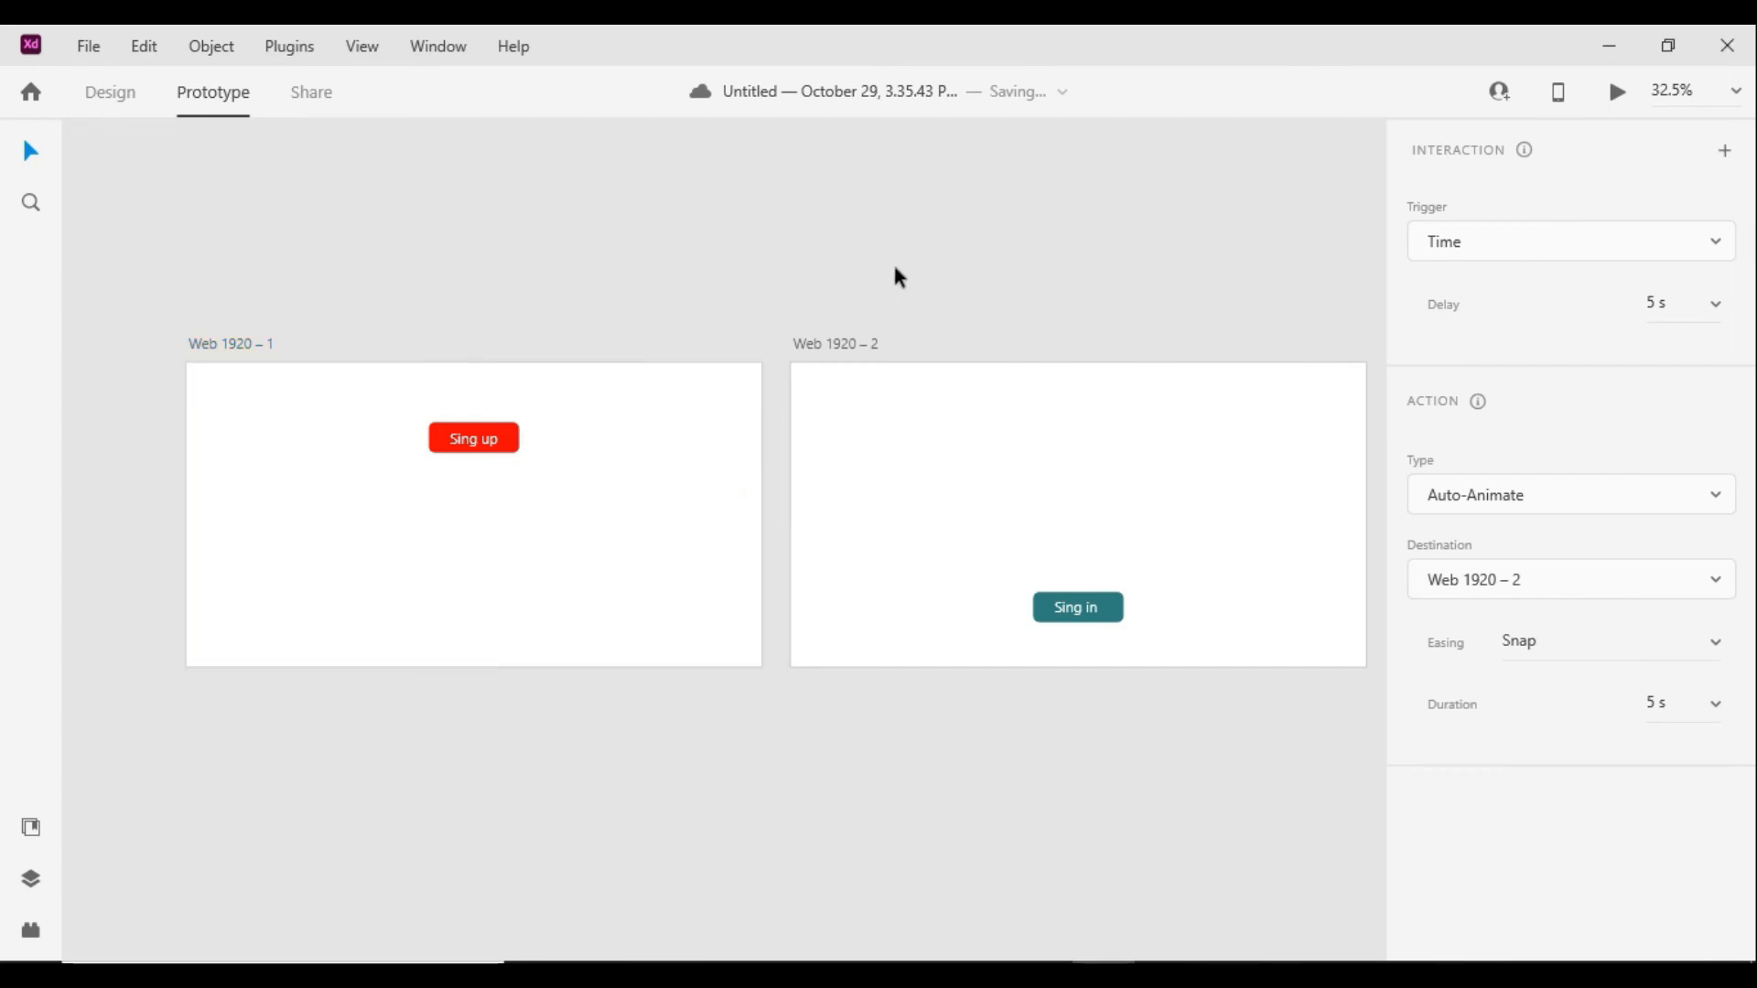
Try Ease In-Out easing on Web 1920 – 1's timed interaction, settle on Ease Out, and preview the animation using the "Sing up" button
{"action": "scroll", "coordinate": [644, 430], "scroll_direction": "down", "scroll_amount": 4}
{"action": "scroll", "coordinate": [640, 445], "scroll_direction": "up", "scroll_amount": 4}
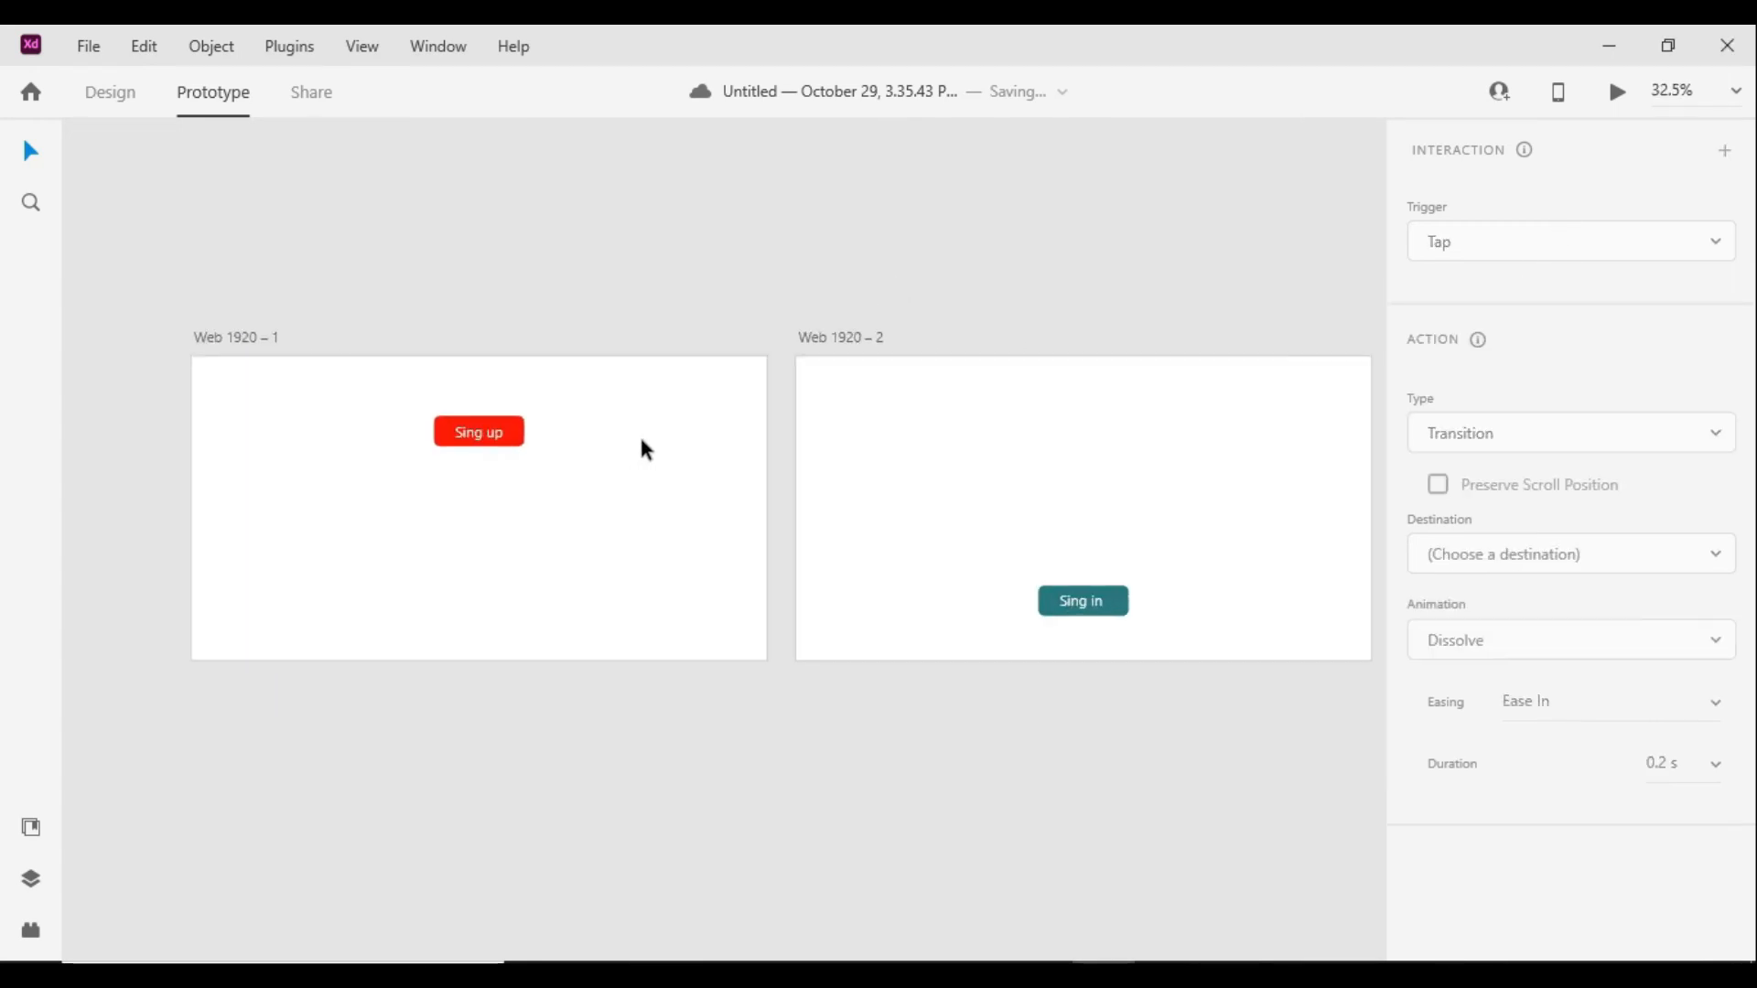
{"action": "left_click", "coordinate": [235, 336]}
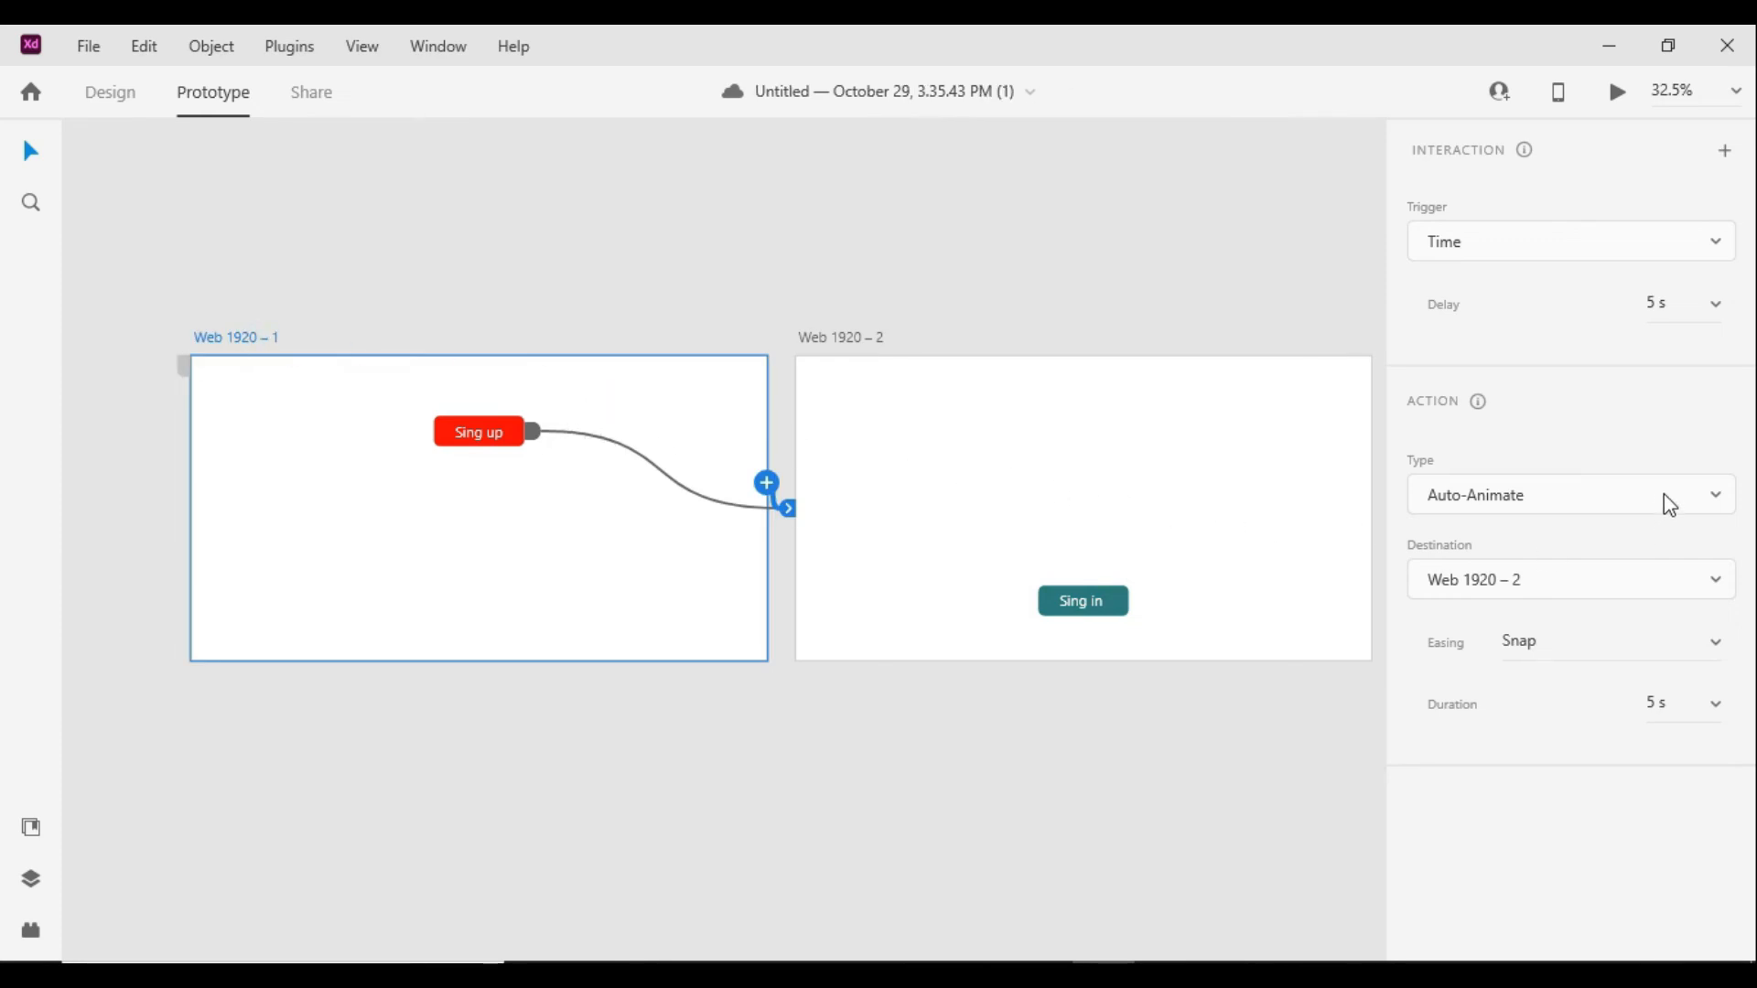
{"action": "left_click", "coordinate": [1716, 646]}
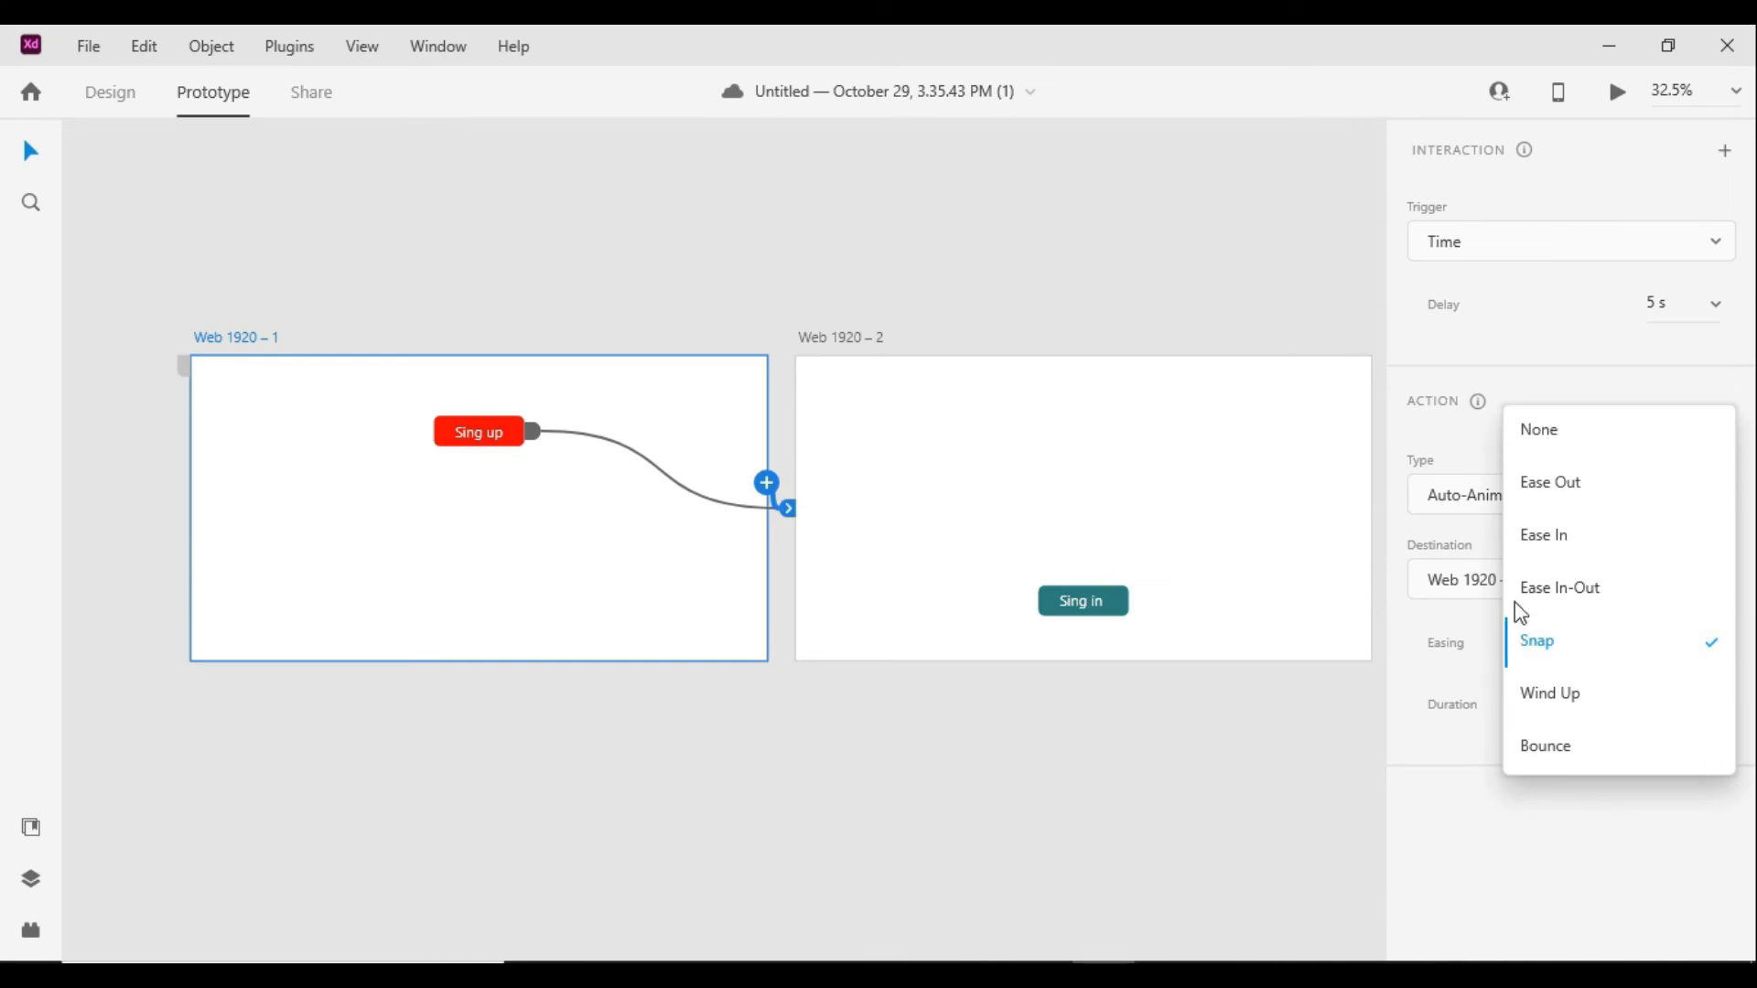
{"action": "left_click", "coordinate": [1574, 591]}
{"action": "left_click", "coordinate": [1664, 704]}
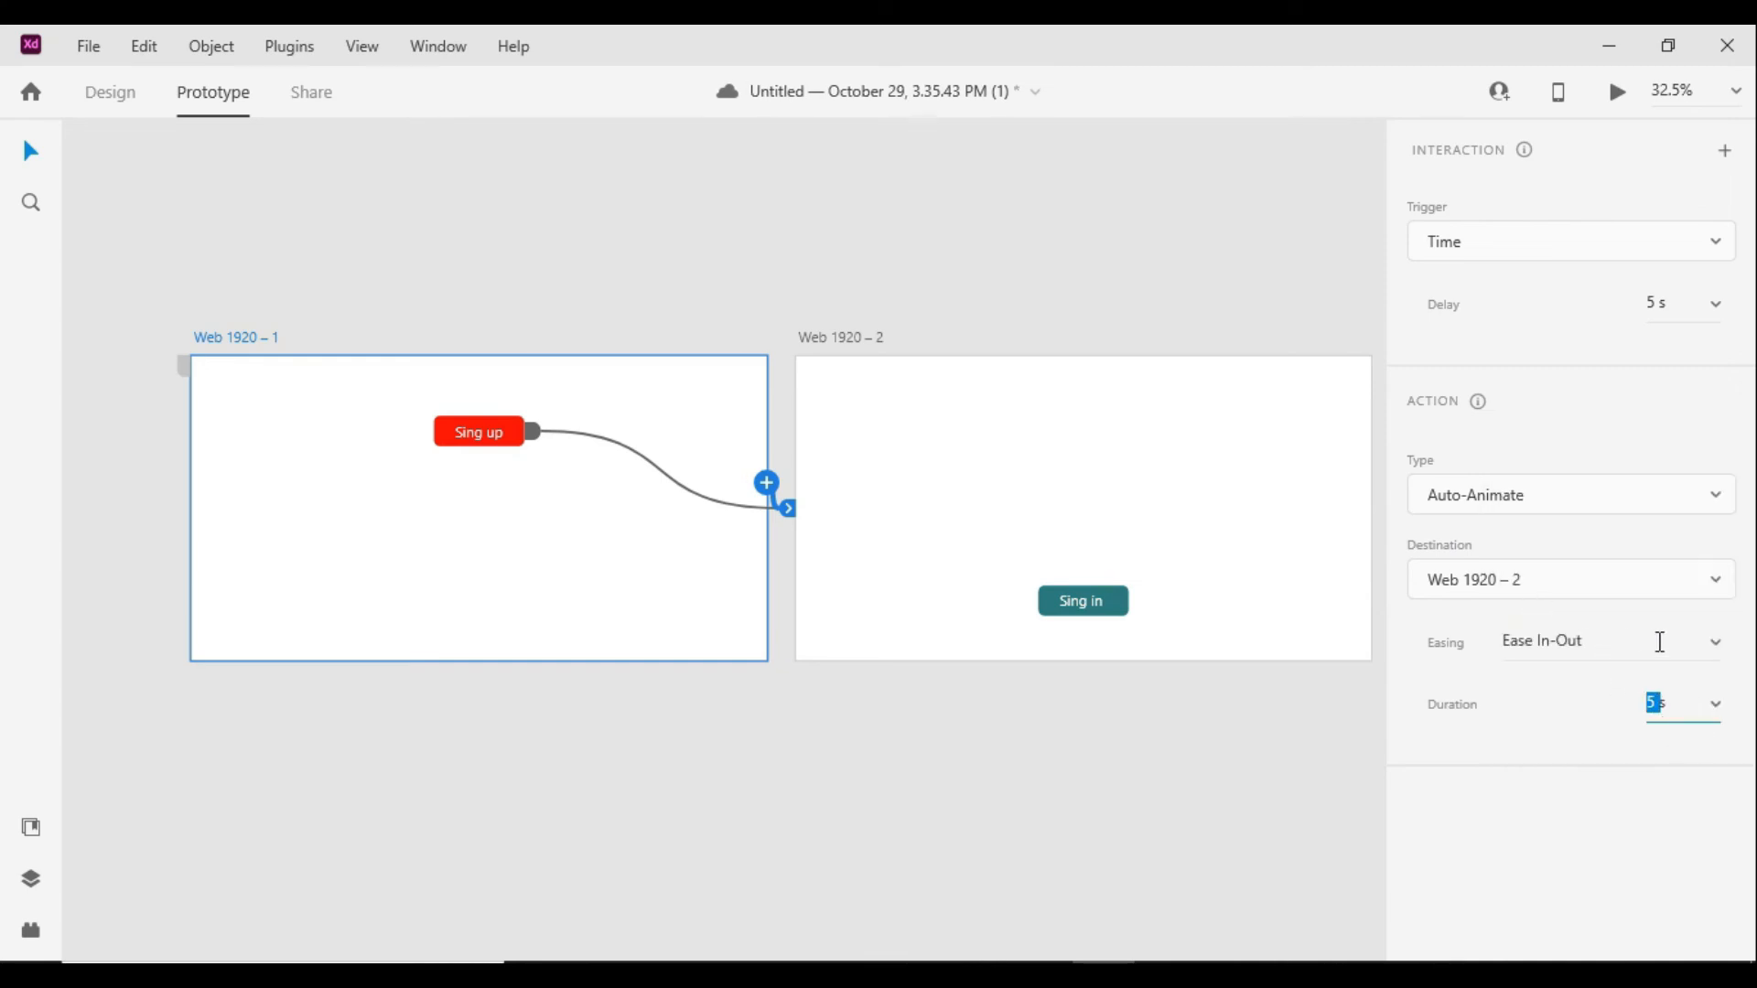
{"action": "left_click", "coordinate": [1660, 642]}
{"action": "left_click", "coordinate": [1709, 640]}
{"action": "left_click", "coordinate": [1713, 655]}
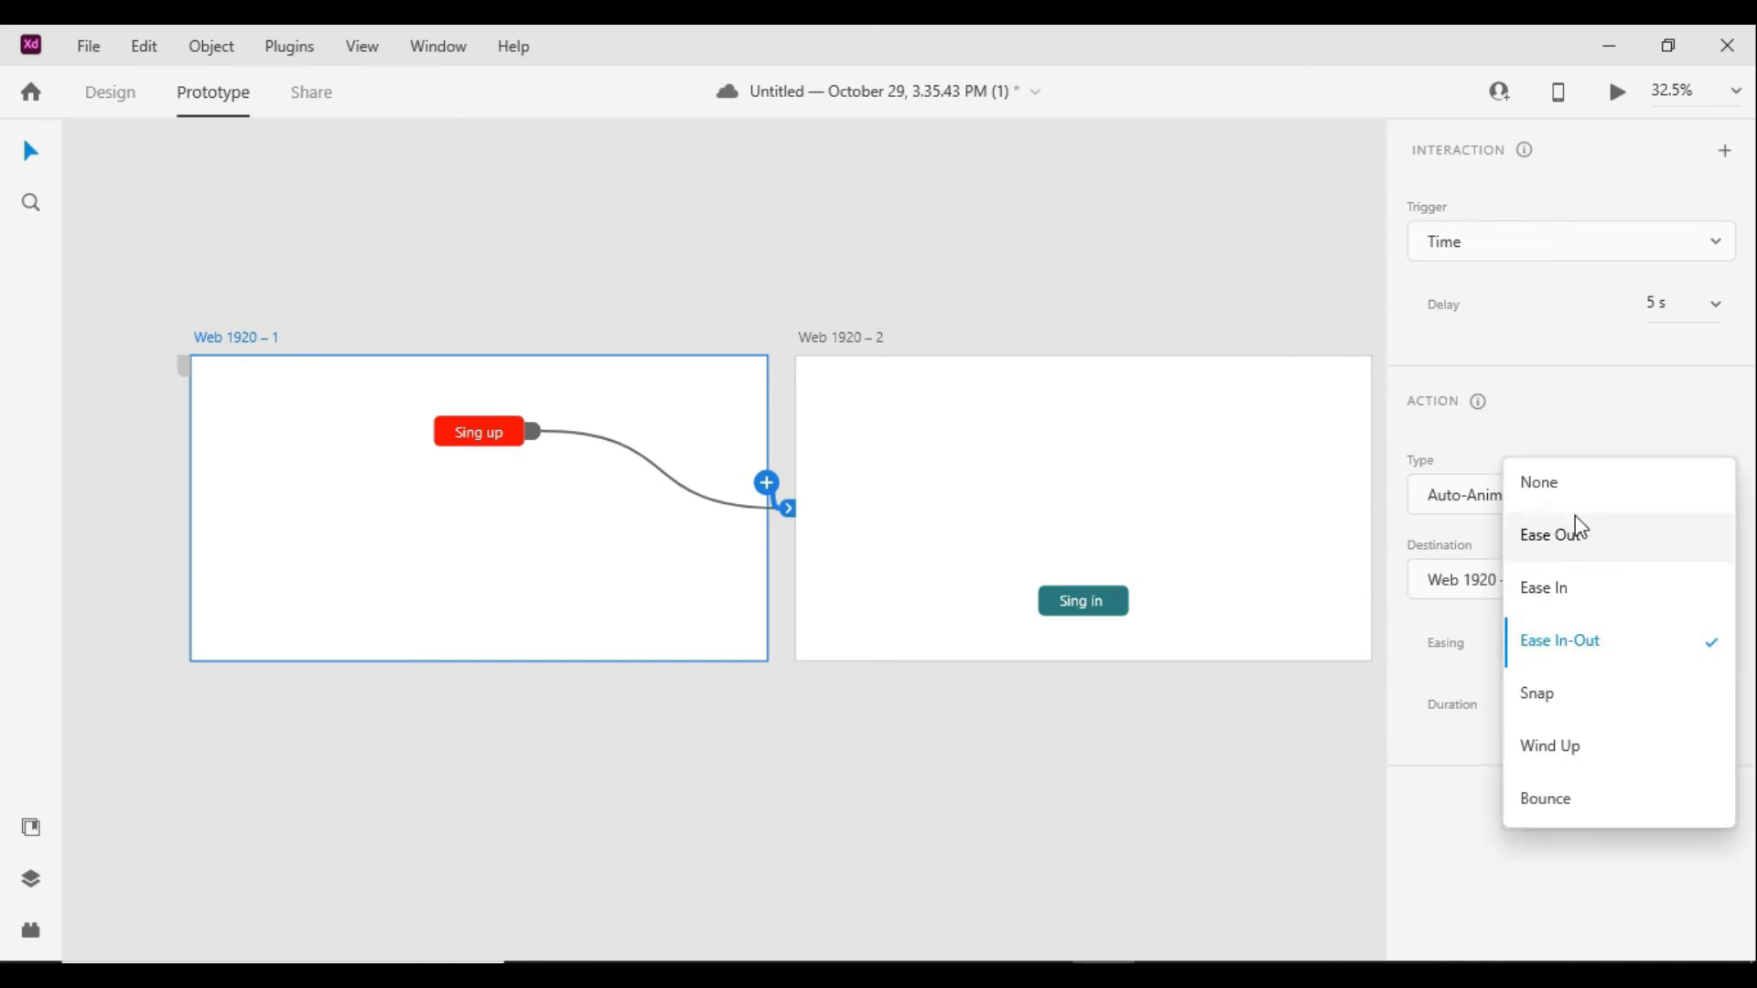
{"action": "left_click", "coordinate": [1575, 539]}
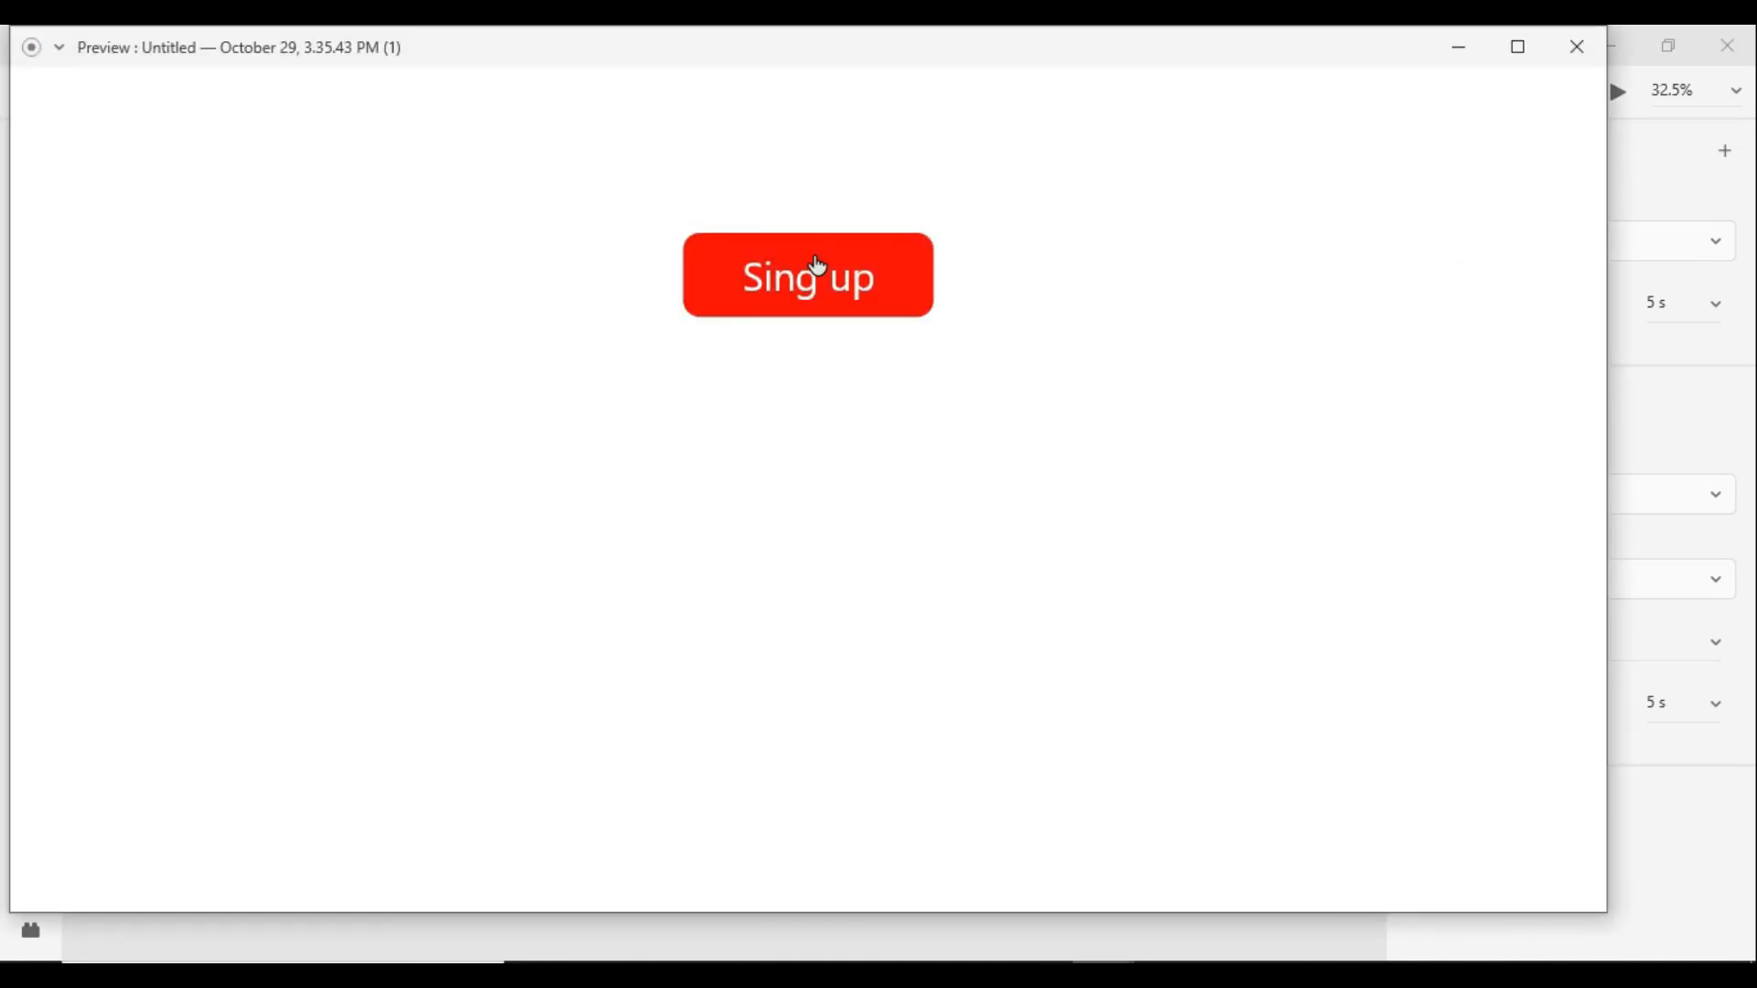
{"action": "left_click", "coordinate": [817, 265]}
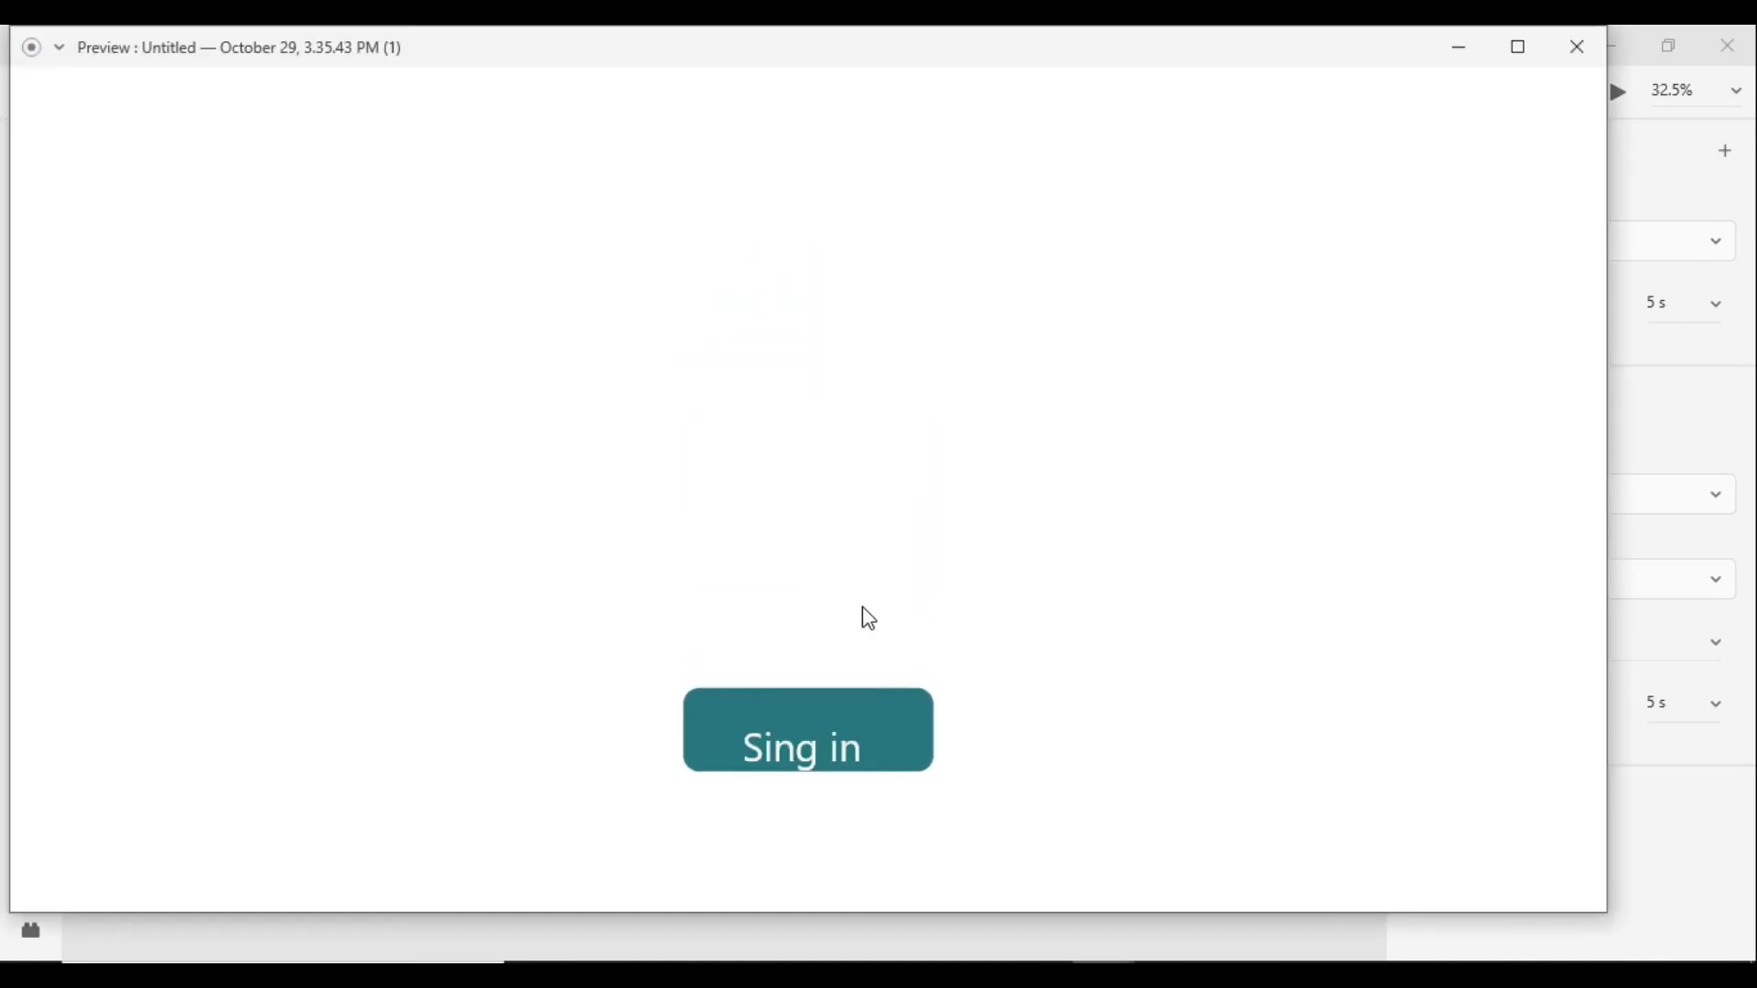
{"action": "left_click", "coordinate": [1568, 53]}
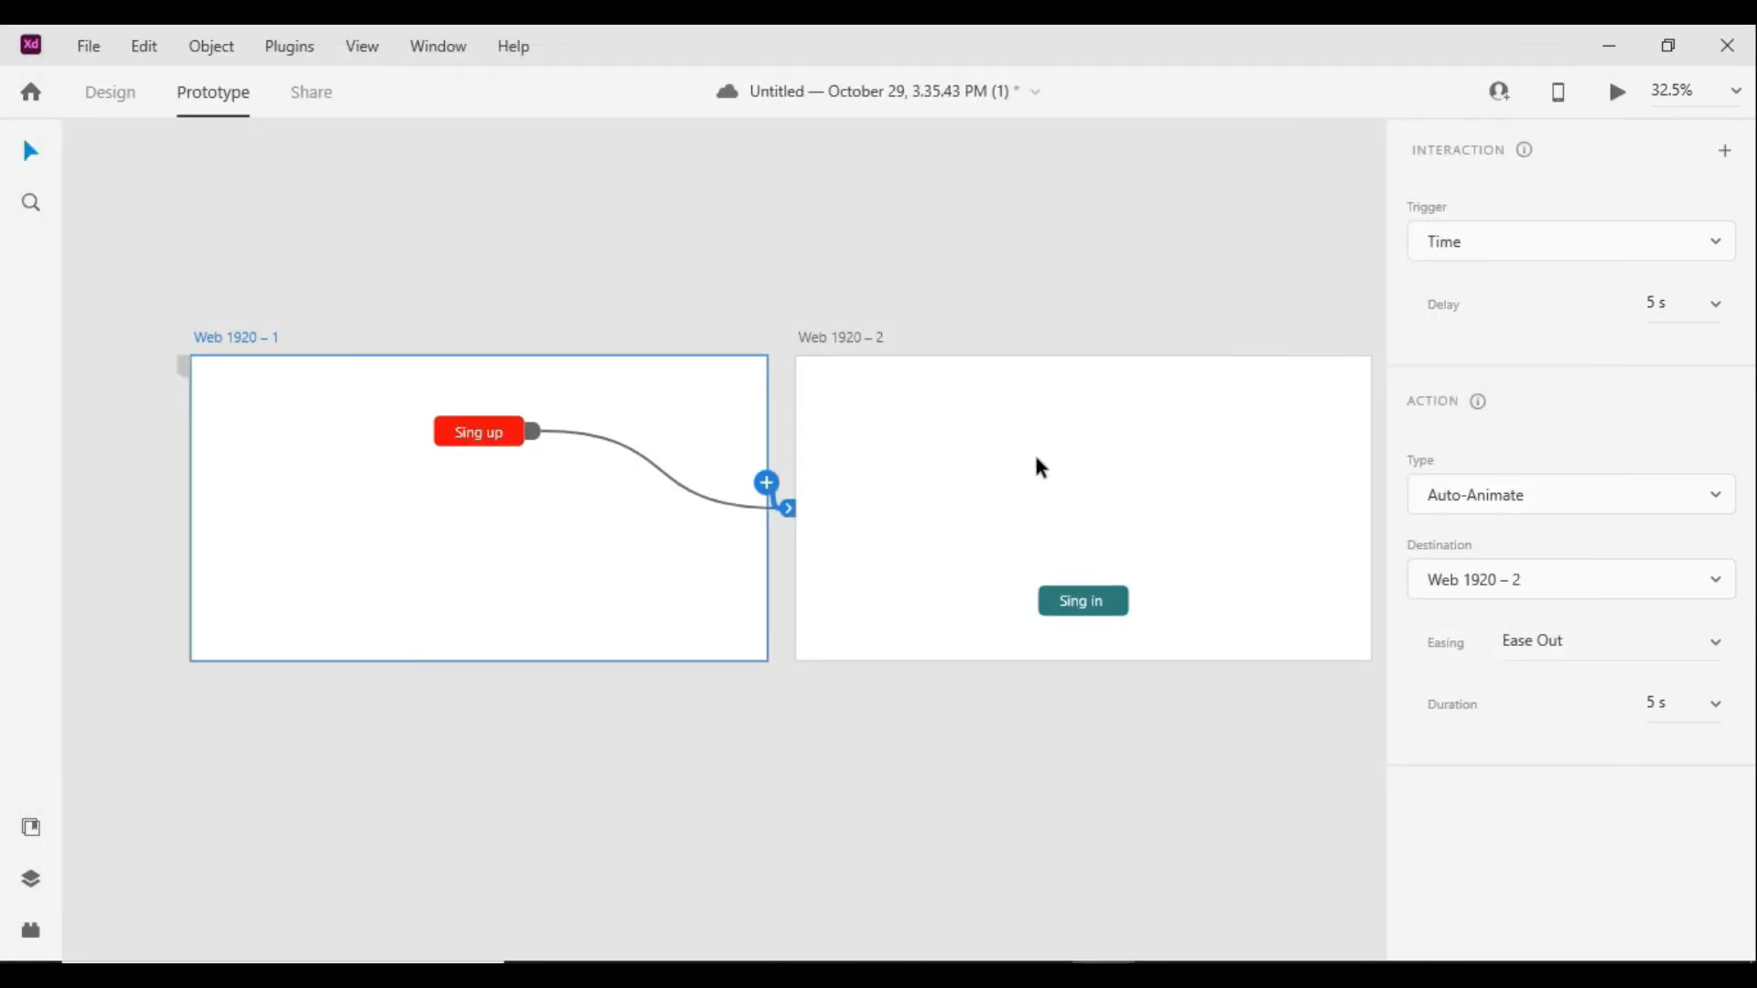
Set the trigger of the "Sing up" button's interaction to Drag
{"action": "left_click", "coordinate": [515, 437]}
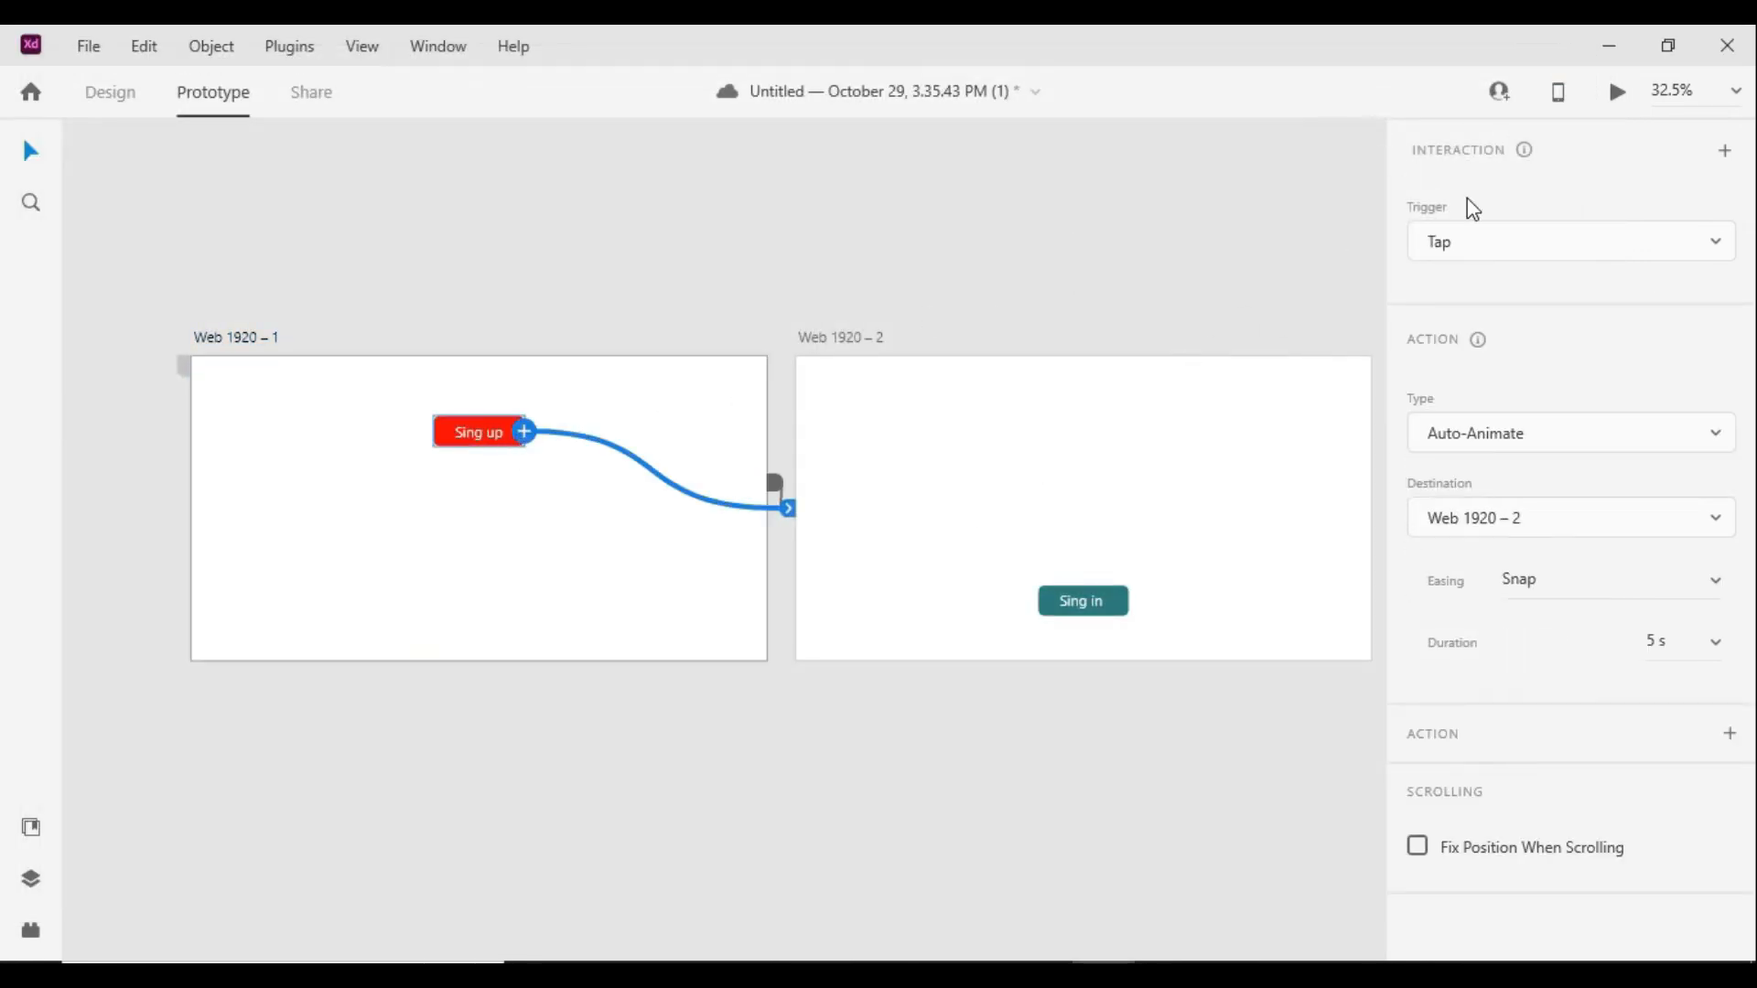
{"action": "left_click", "coordinate": [1707, 256]}
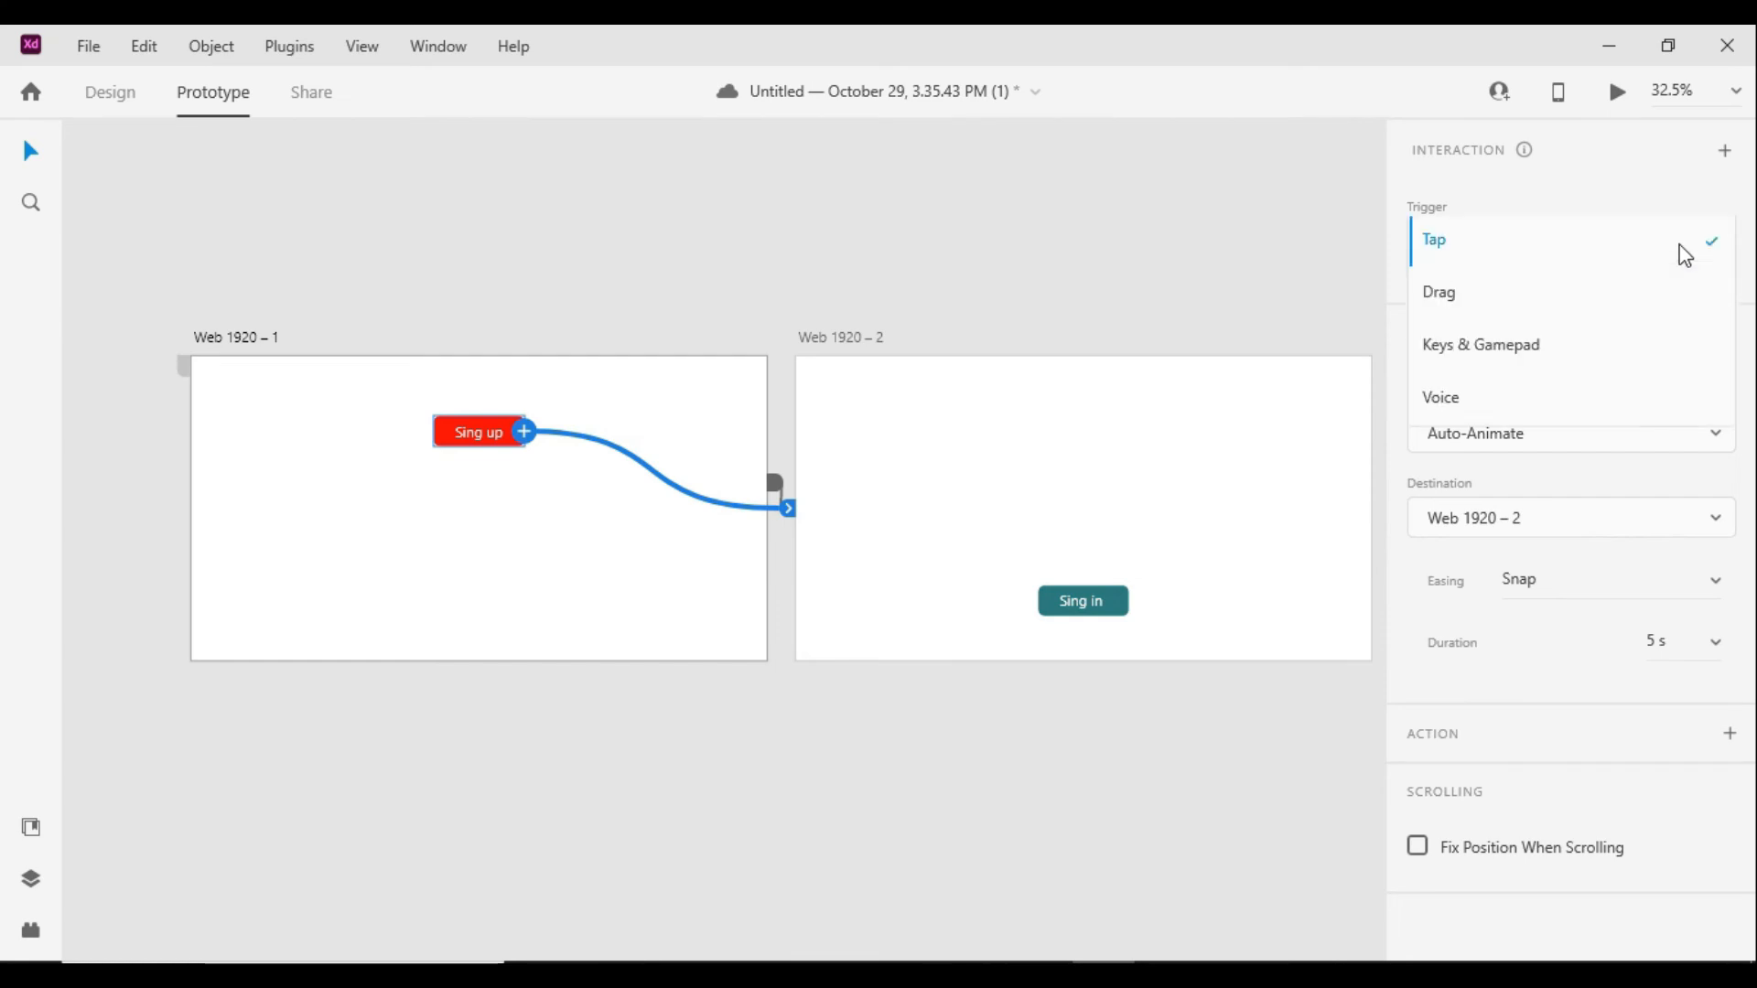
{"action": "left_click", "coordinate": [1568, 291]}
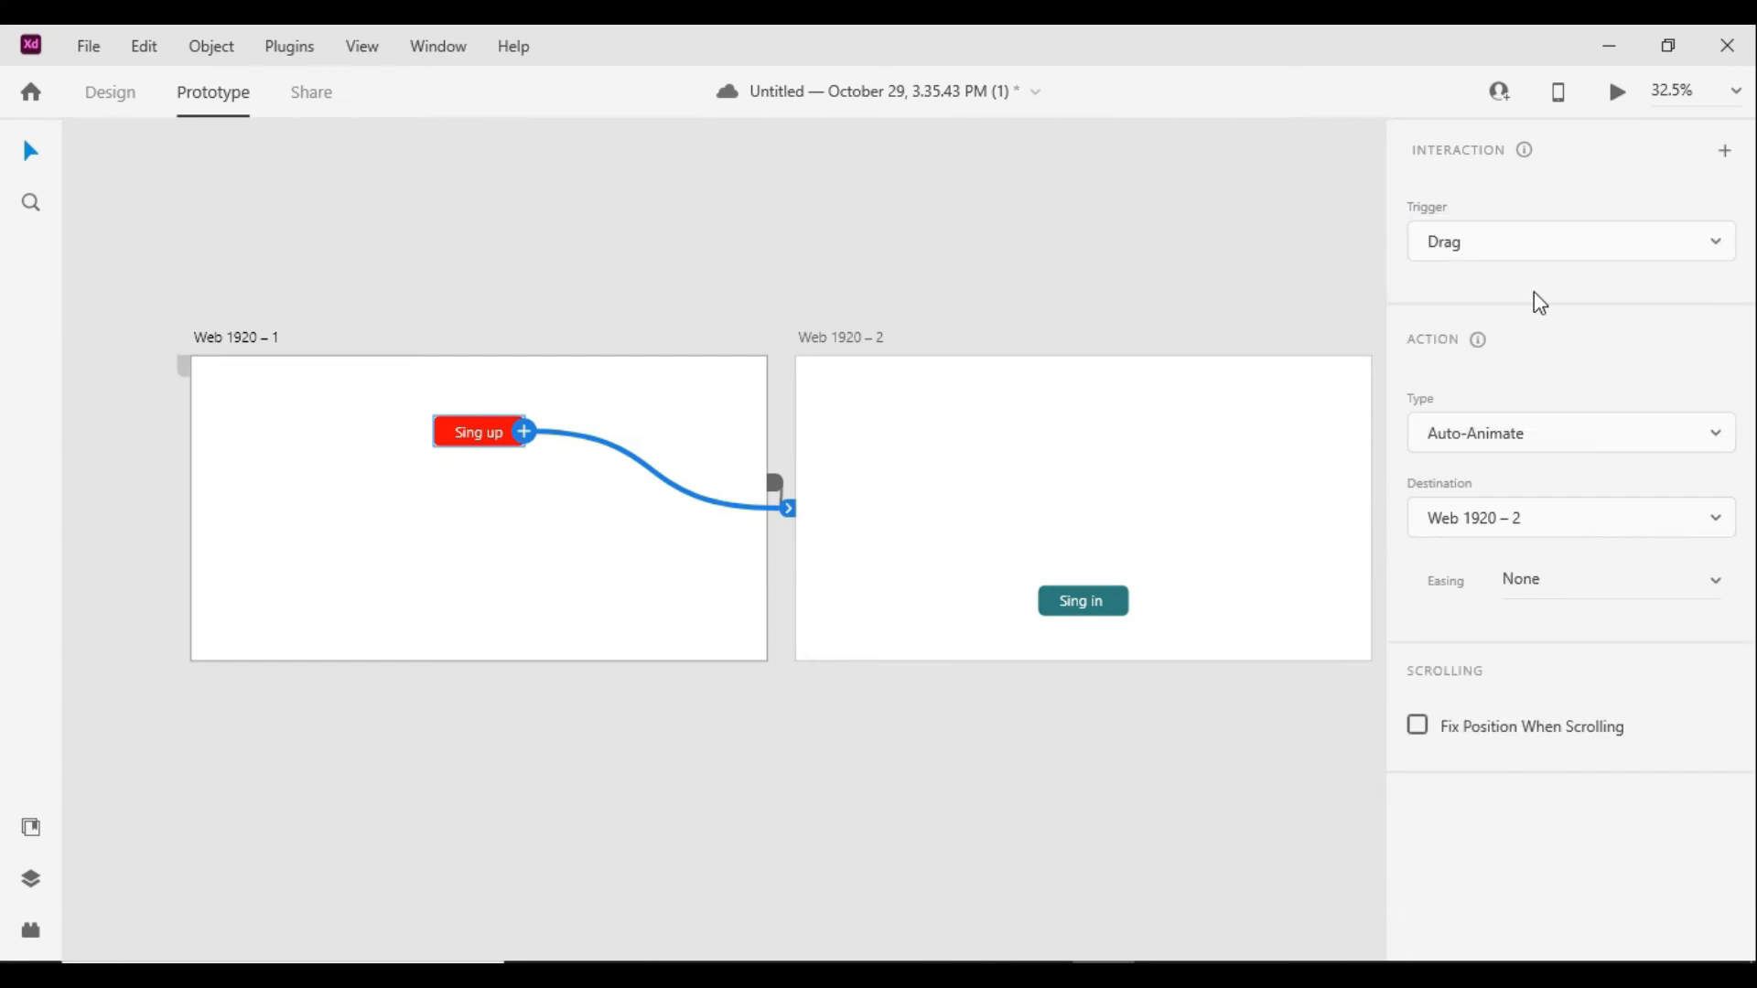
Preview the Drag interaction in a maximized window by pulling the "Sing up" button downward, and close the preview
{"action": "left_click", "coordinate": [1615, 93]}
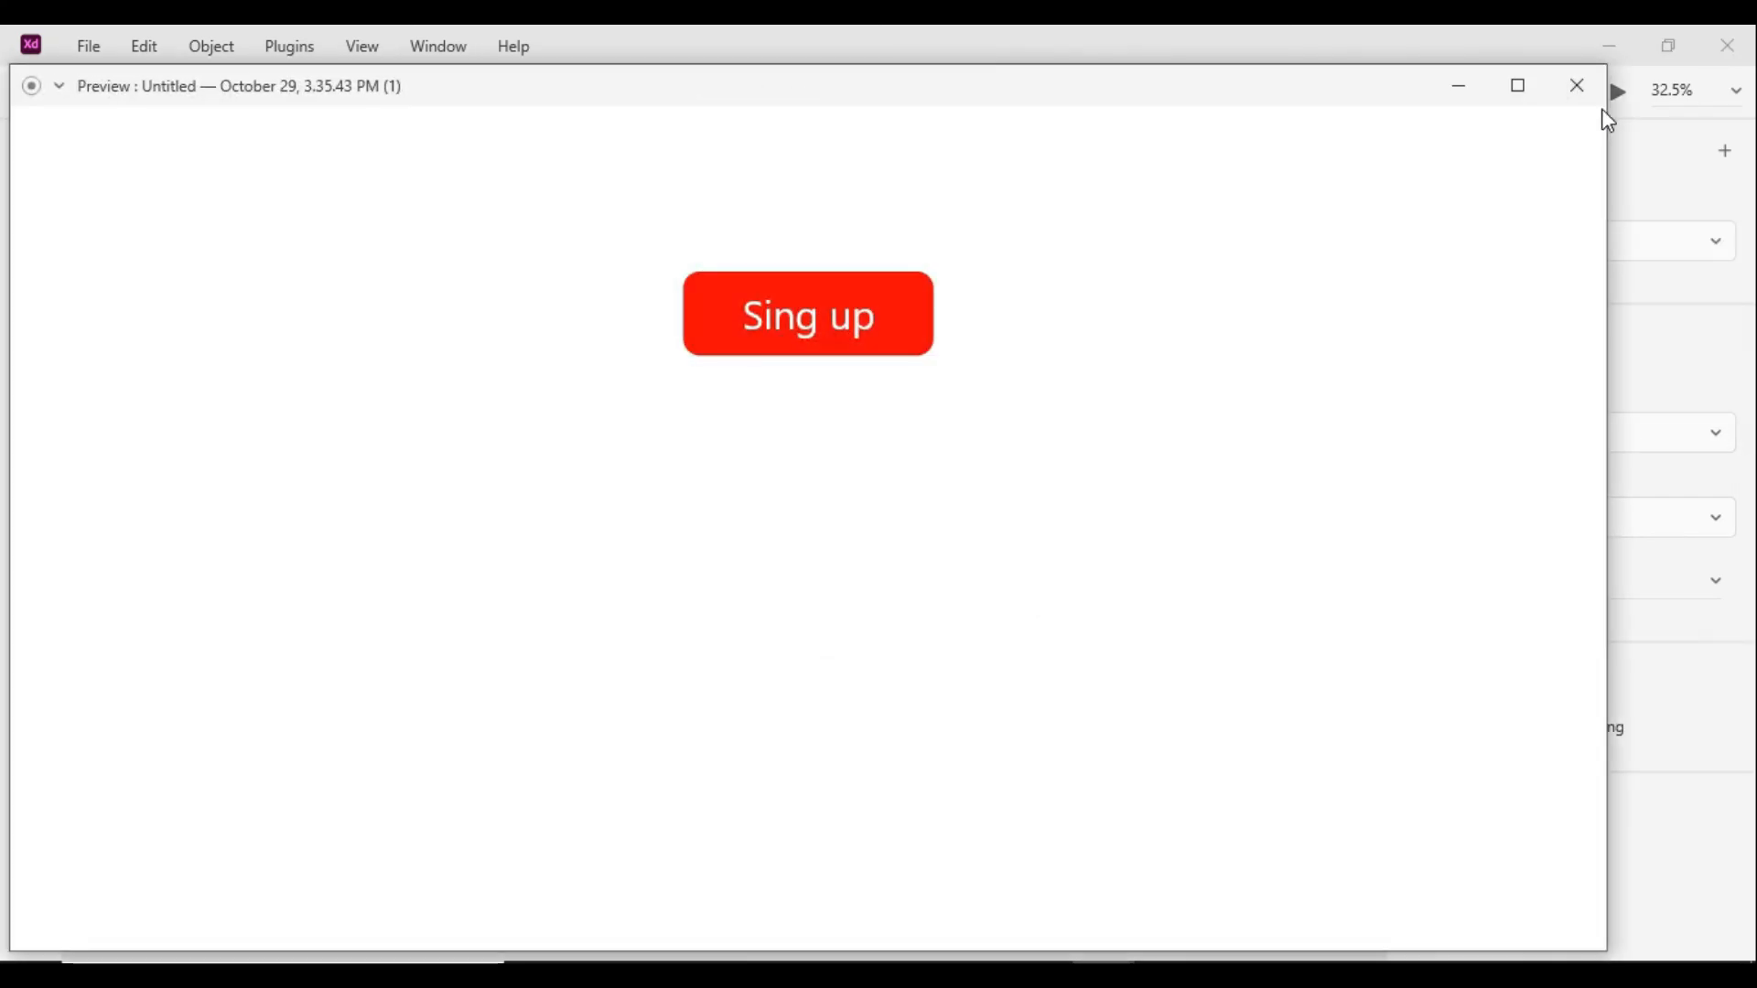
{"action": "left_click", "coordinate": [1519, 86]}
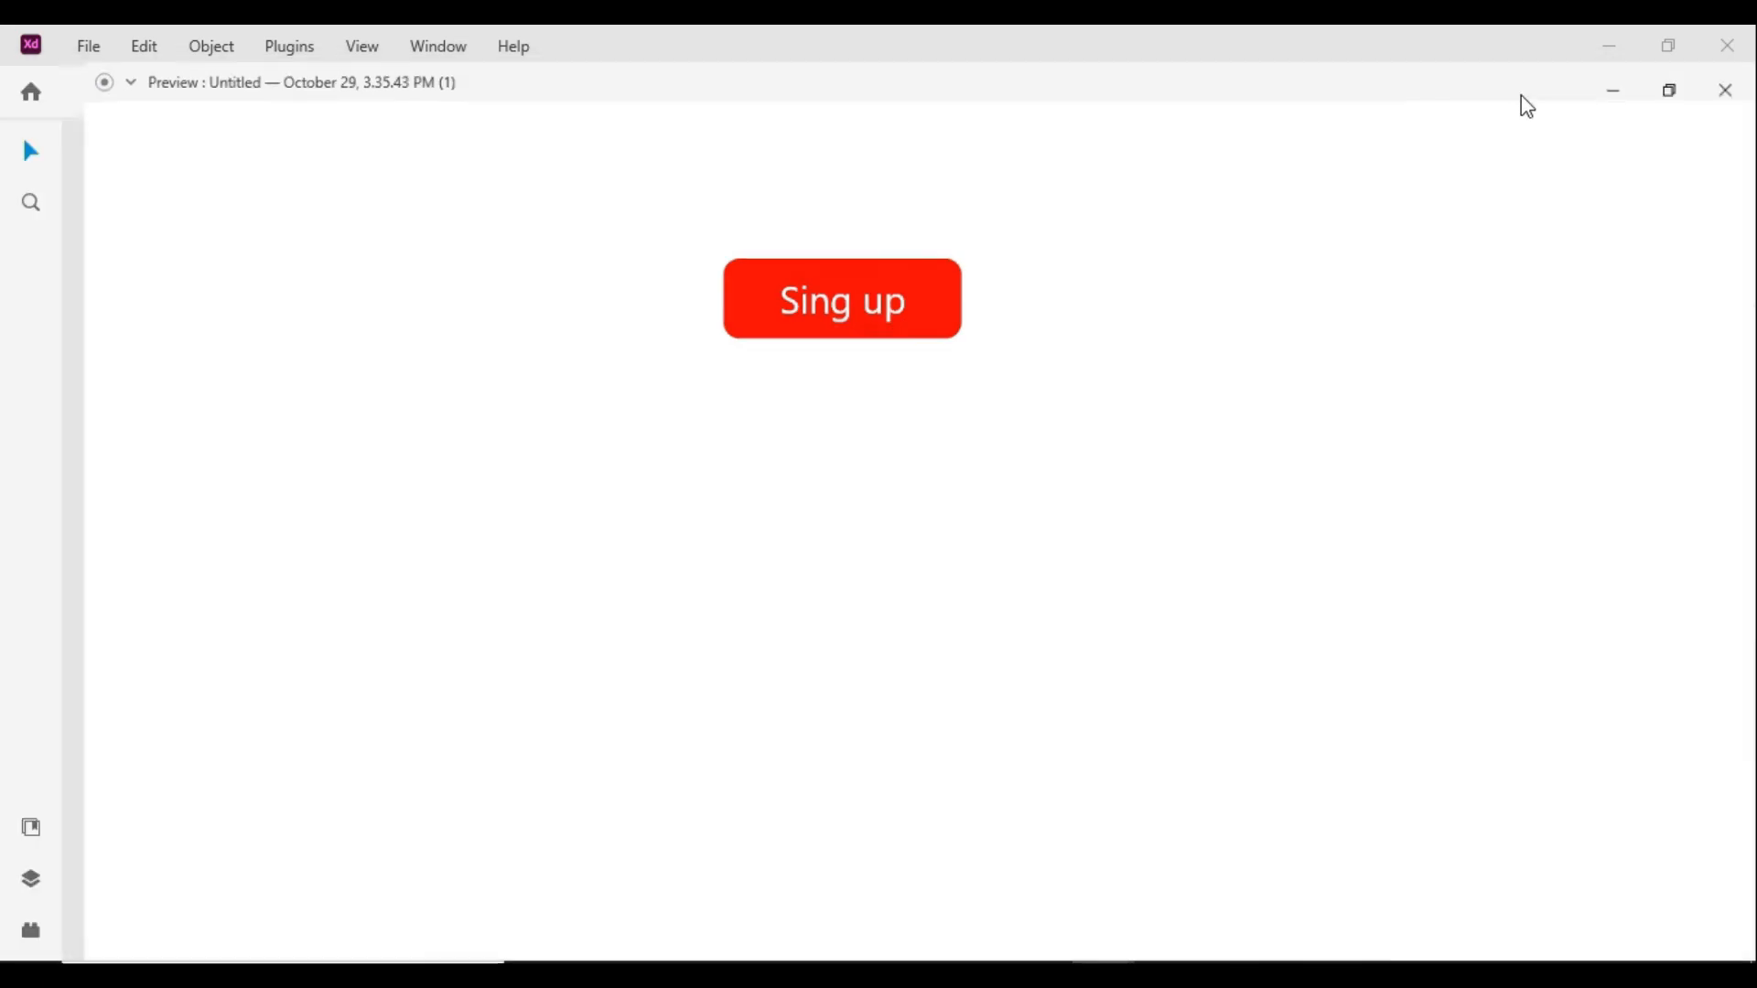
{"action": "left_click", "coordinate": [892, 293]}
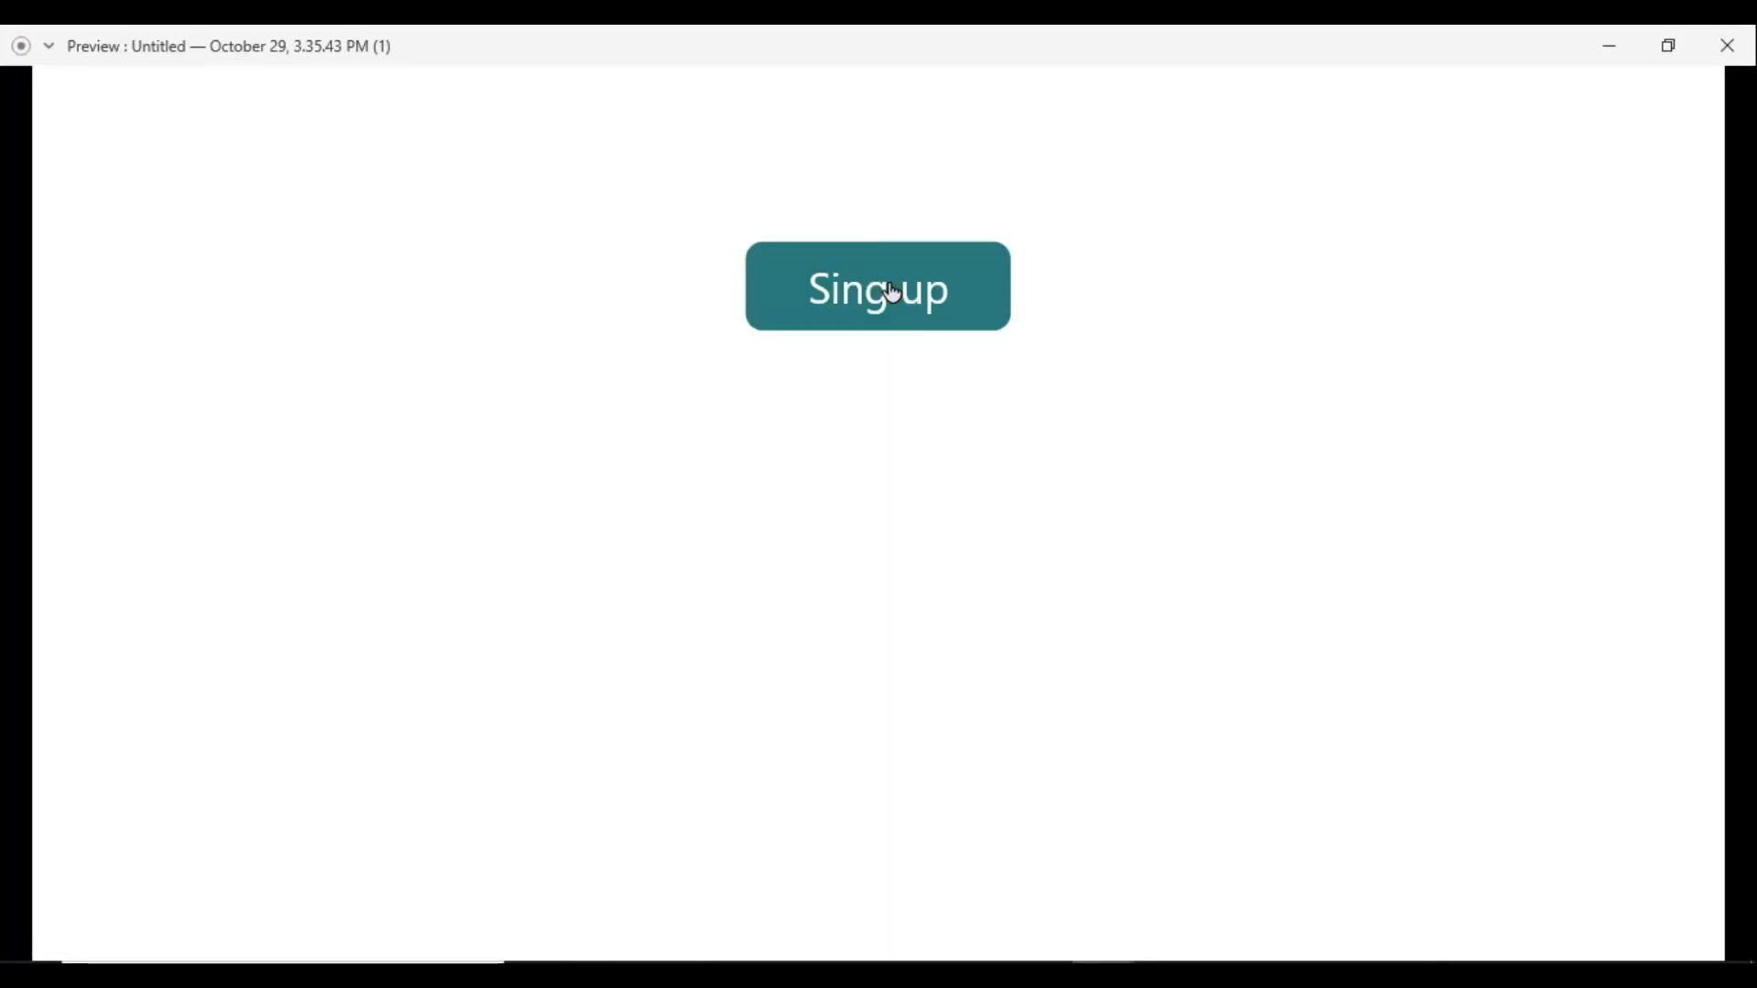
{"action": "left_click_drag", "start_coordinate": [887, 284], "coordinate": [934, 954]}
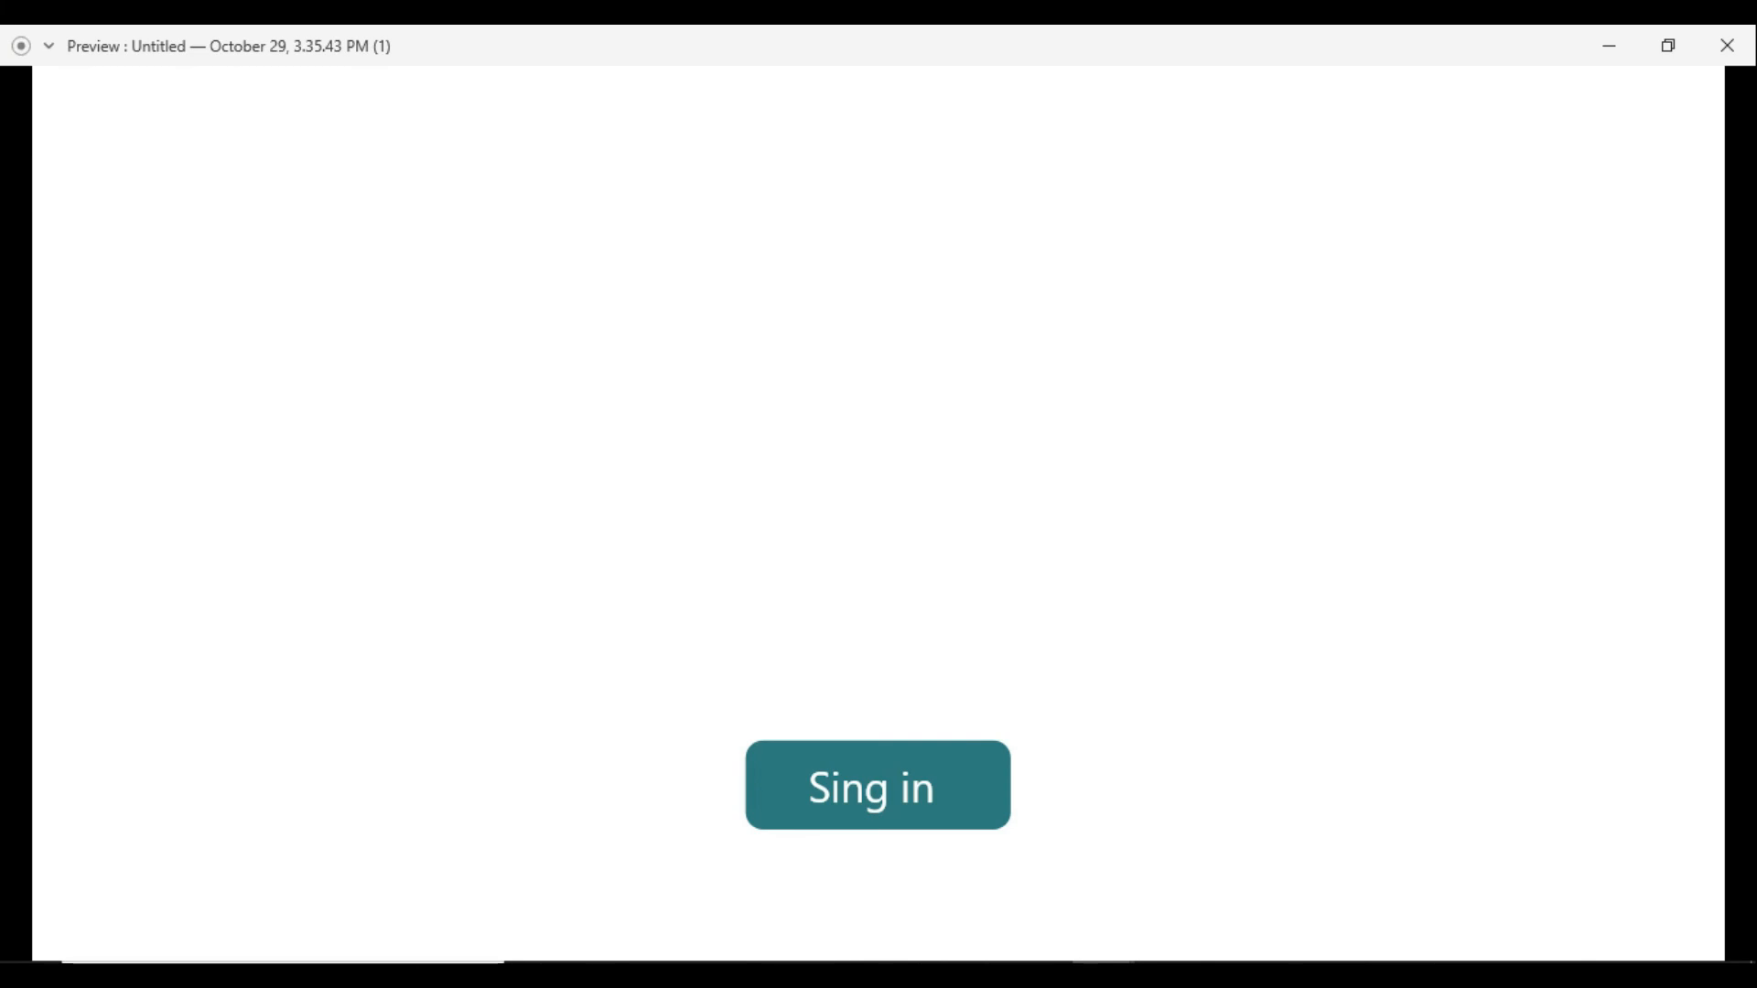
{"action": "left_click", "coordinate": [1727, 46]}
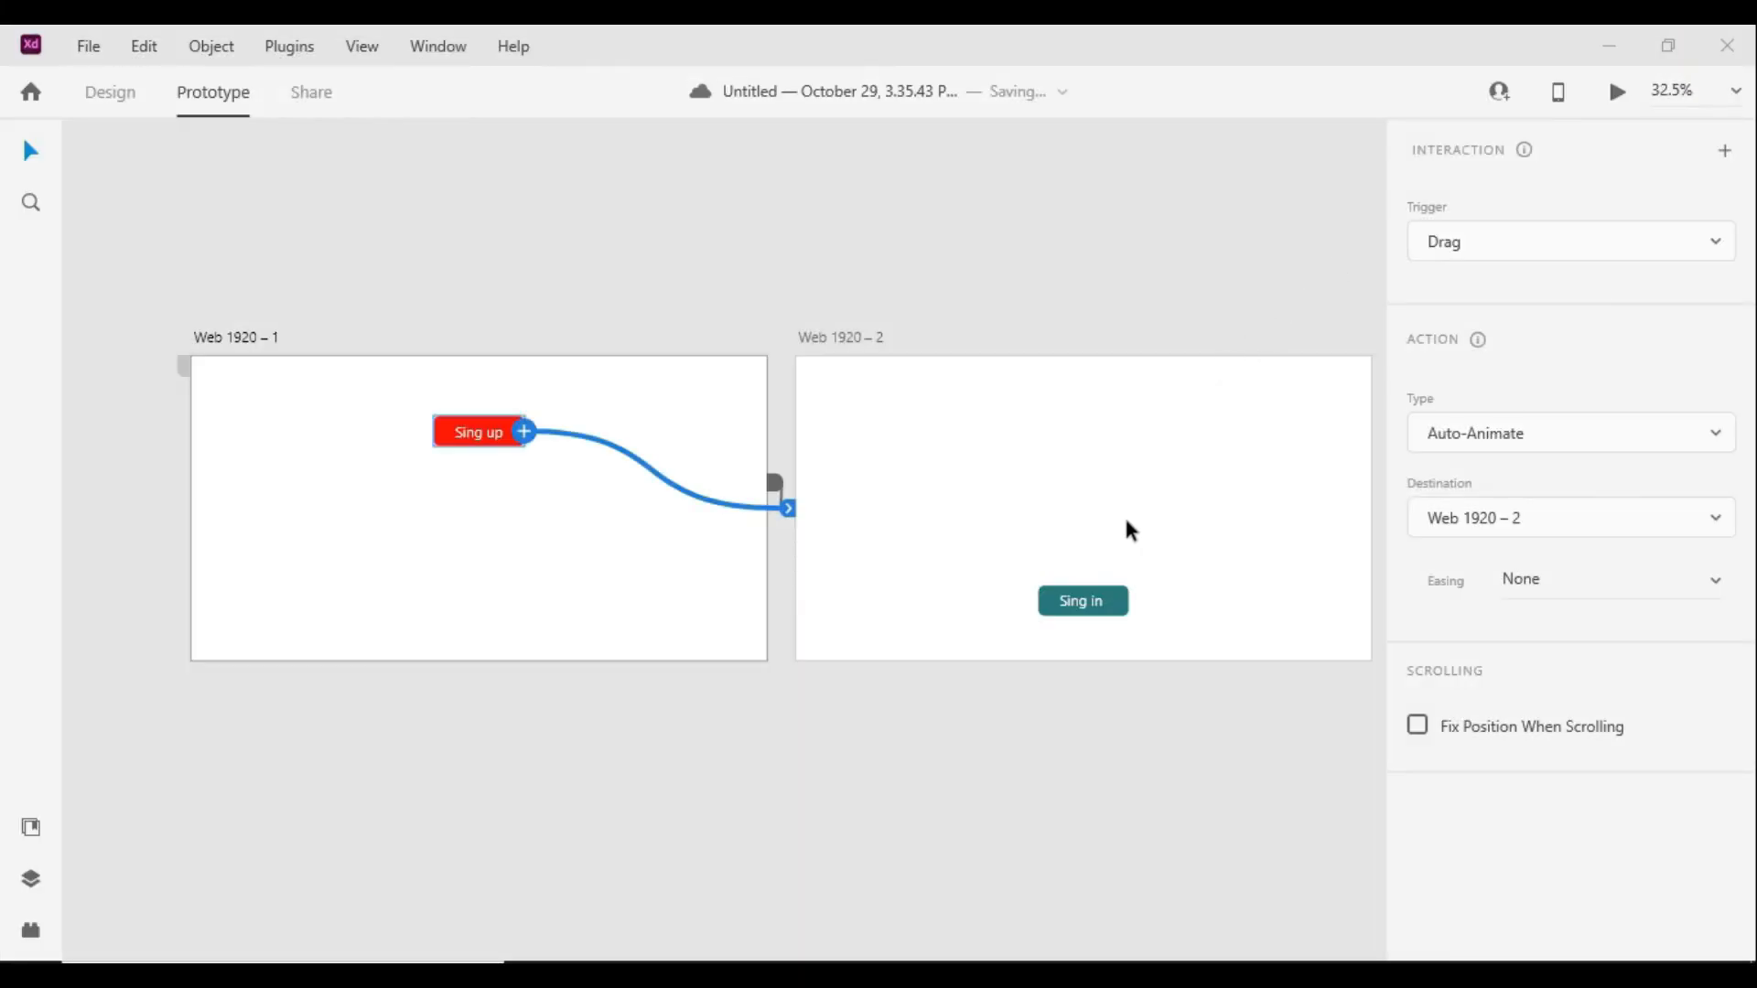
Connect the "Sing in" button back to the Web 1920 – 1 artboard and preview the prototype from that artboard
{"action": "left_click", "coordinate": [1114, 602]}
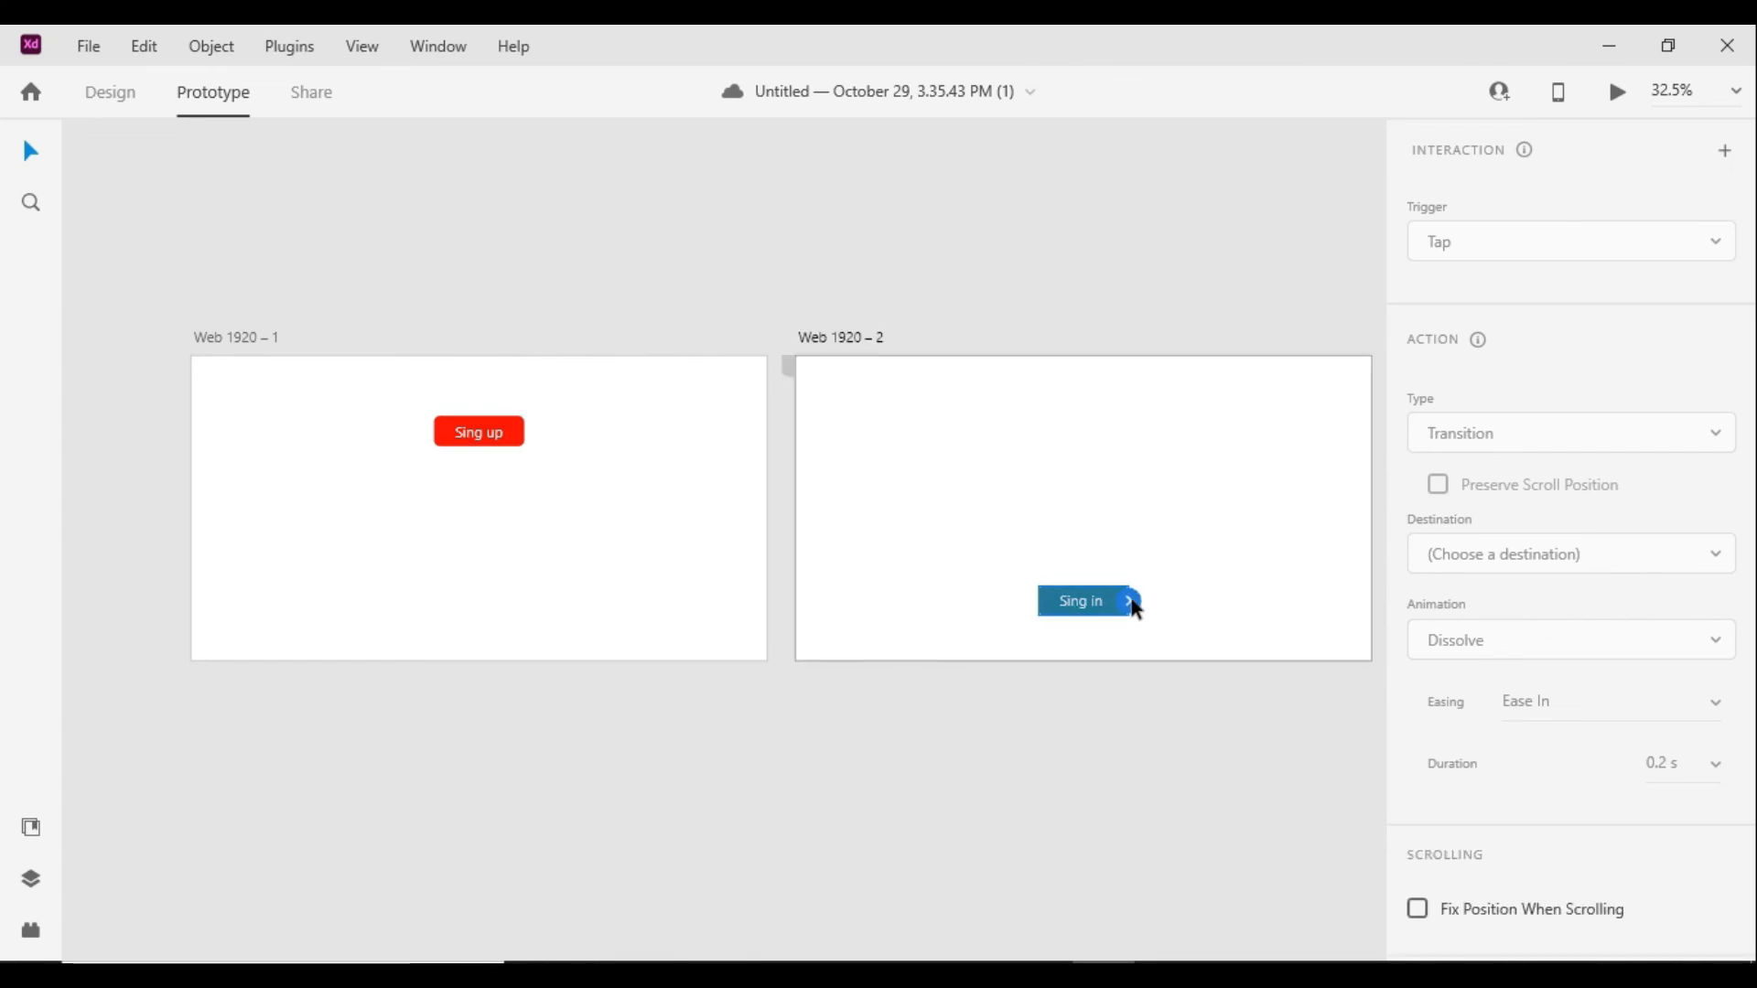
{"action": "left_click_drag", "start_coordinate": [1131, 602], "coordinate": [668, 476]}
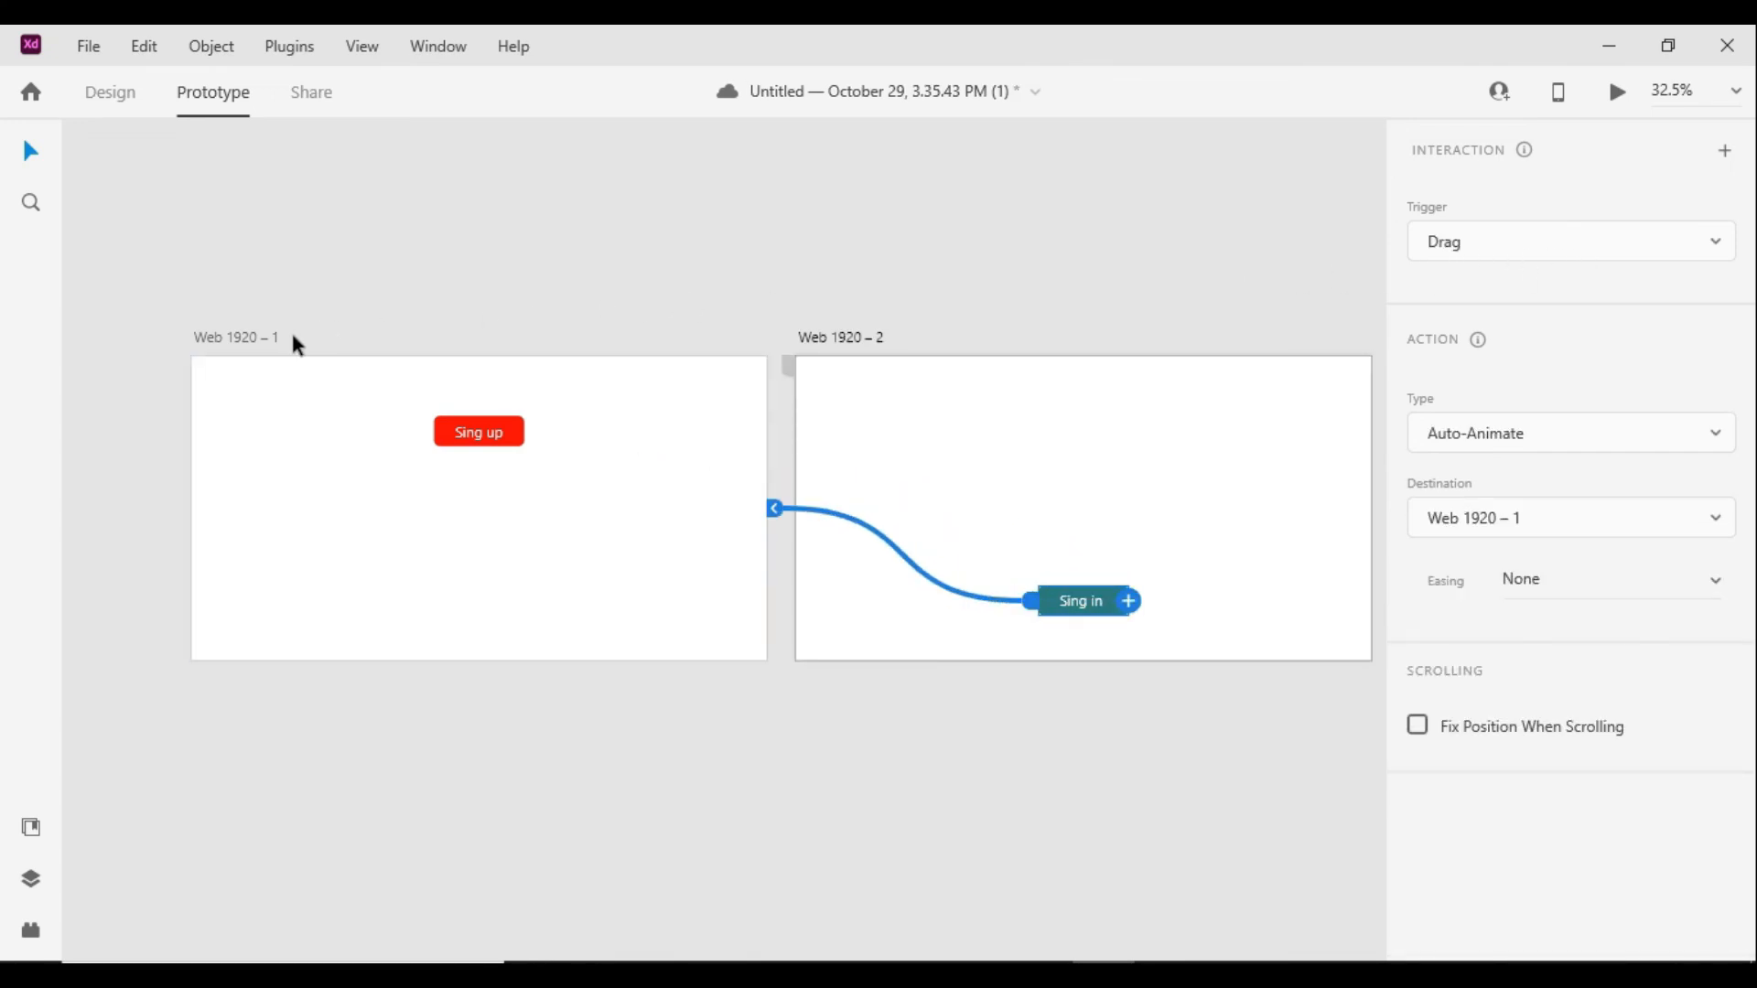
{"action": "left_click", "coordinate": [253, 343]}
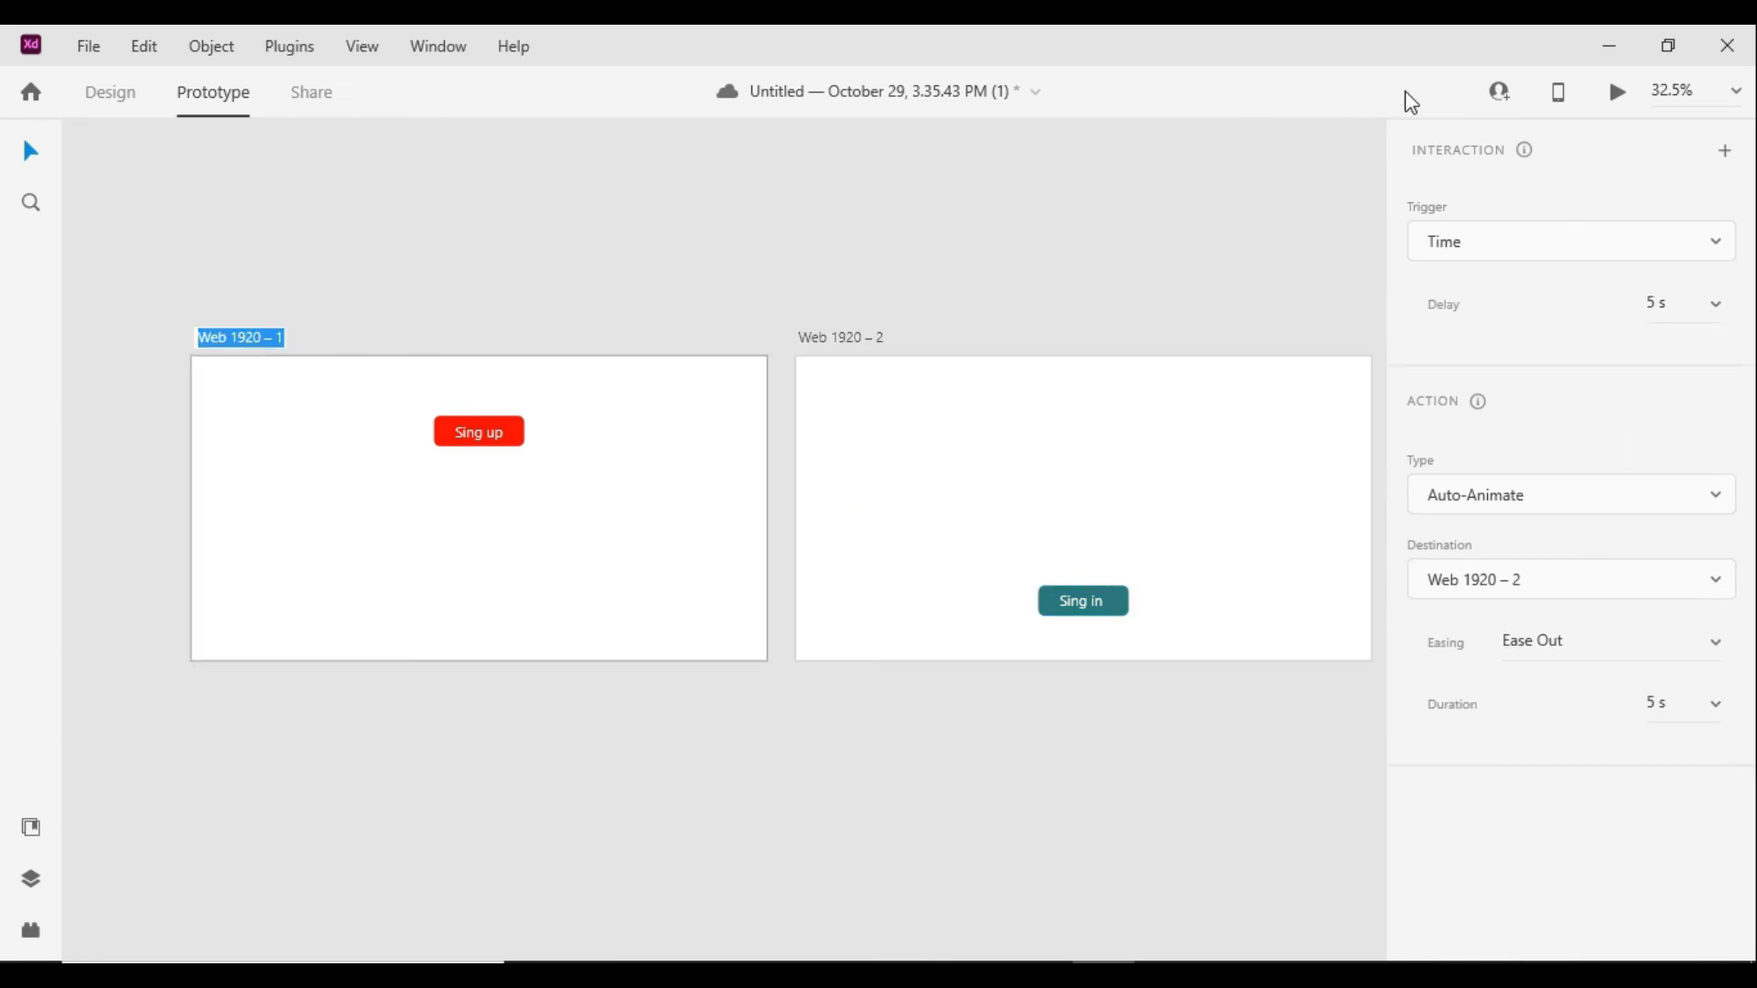
{"action": "left_click", "coordinate": [1618, 93]}
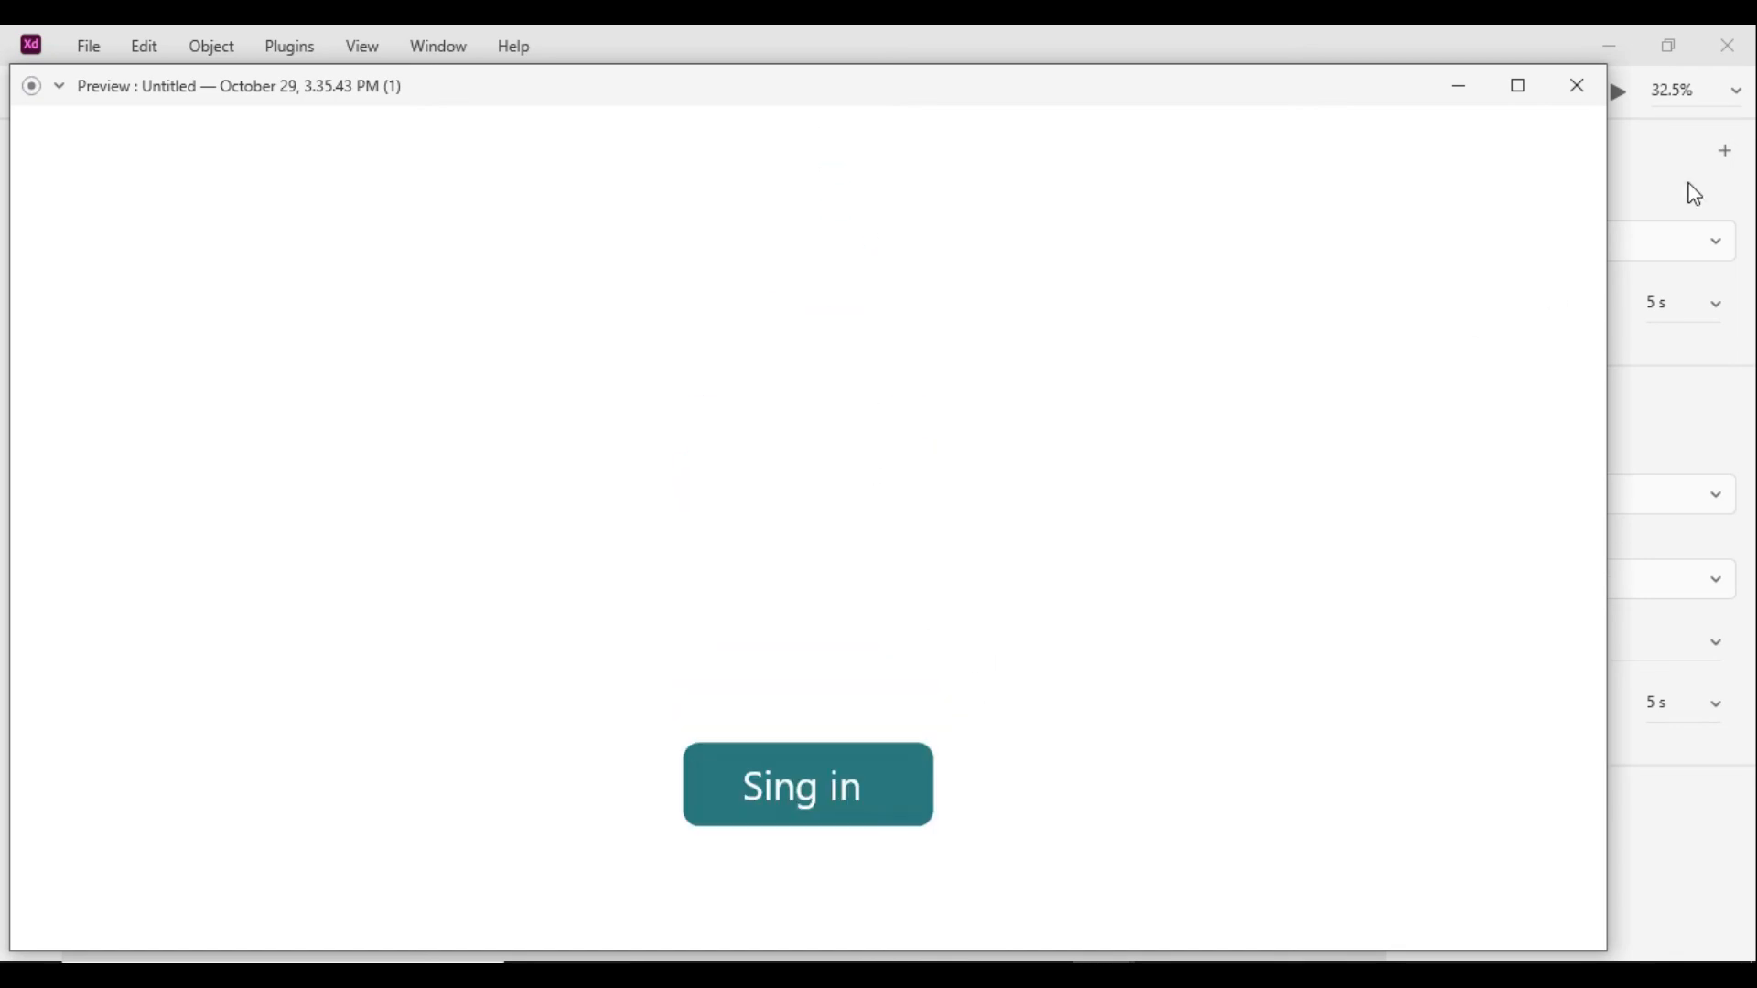
{"action": "left_click", "coordinate": [1580, 88]}
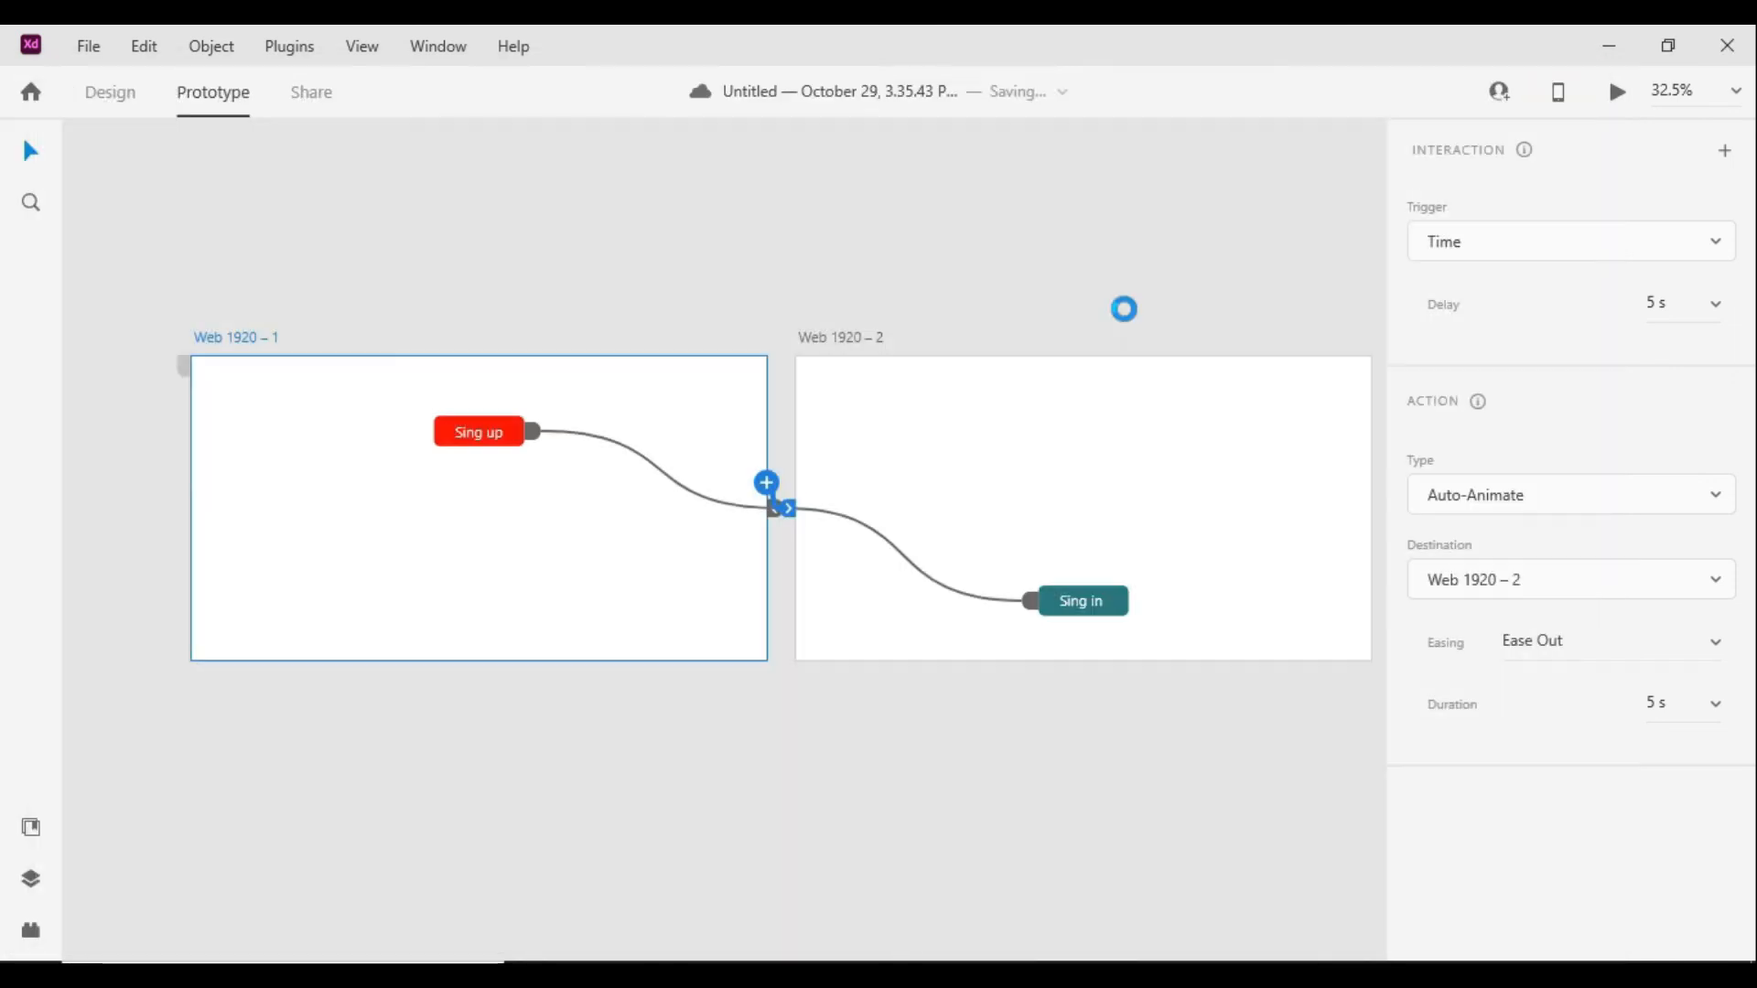
{"action": "left_click", "coordinate": [563, 320]}
{"action": "left_click", "coordinate": [212, 339]}
{"action": "scroll", "coordinate": [501, 529], "scroll_direction": "up", "scroll_amount": 3}
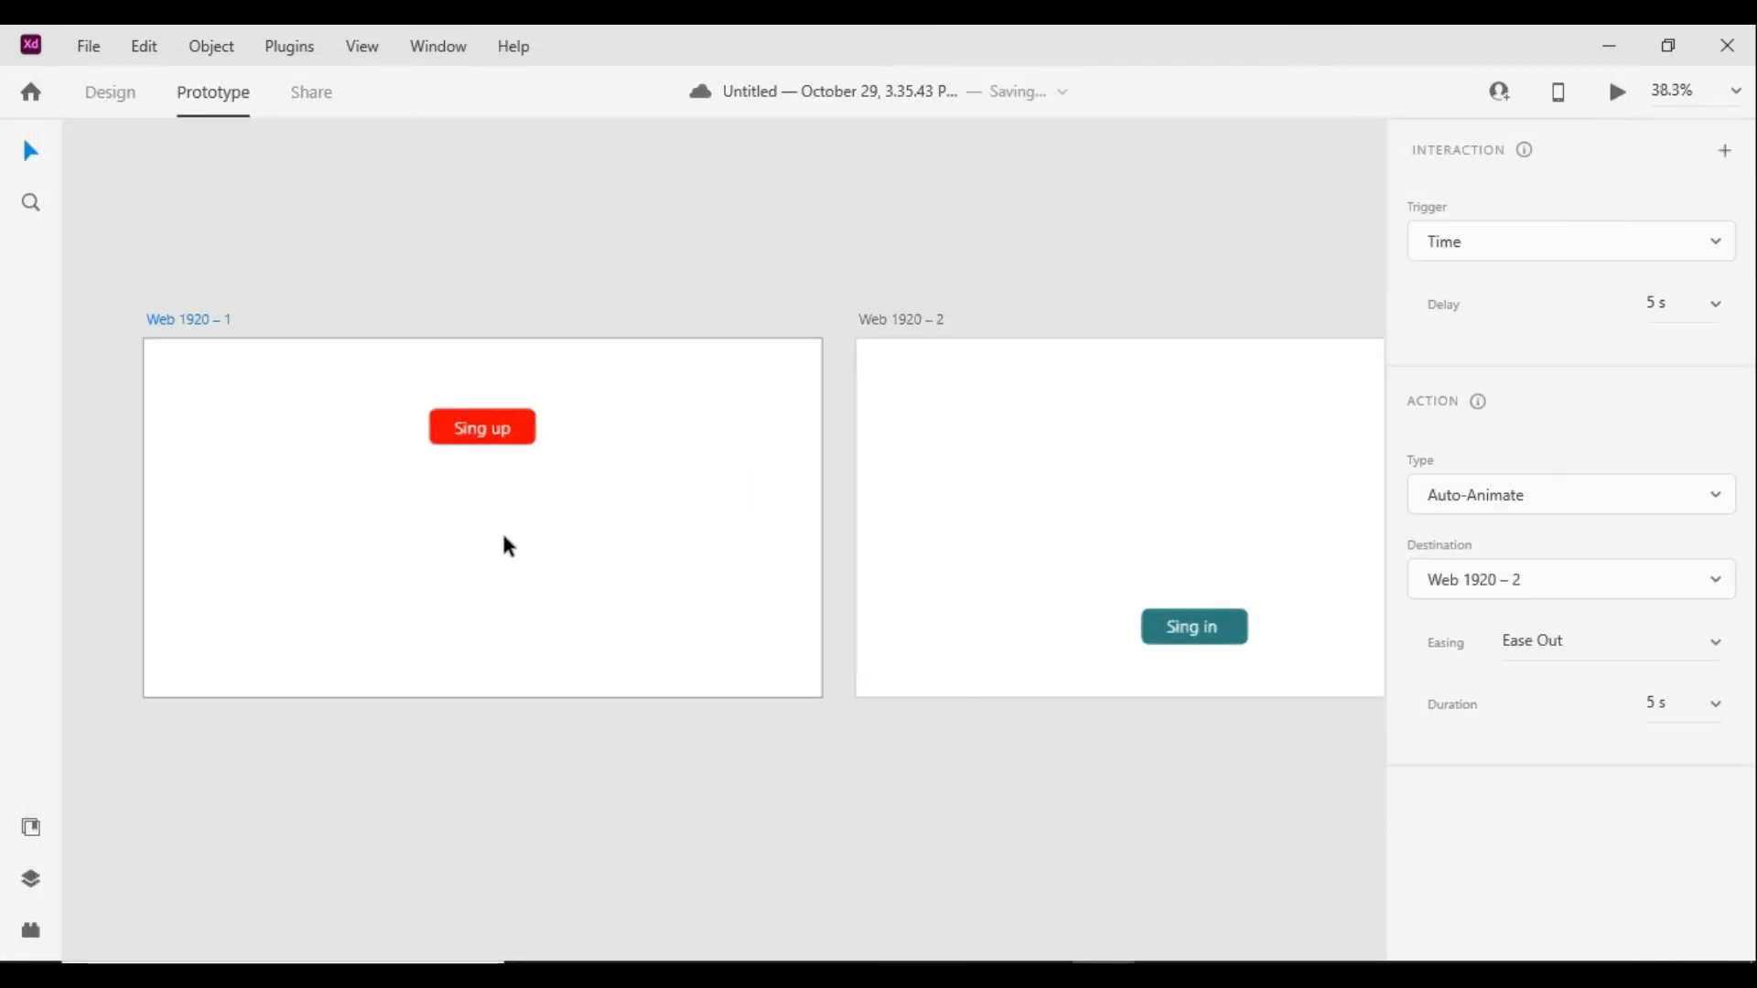
{"action": "scroll", "coordinate": [512, 538], "scroll_direction": "down", "scroll_amount": 3}
{"action": "scroll", "coordinate": [513, 554], "scroll_direction": "up", "scroll_amount": 3}
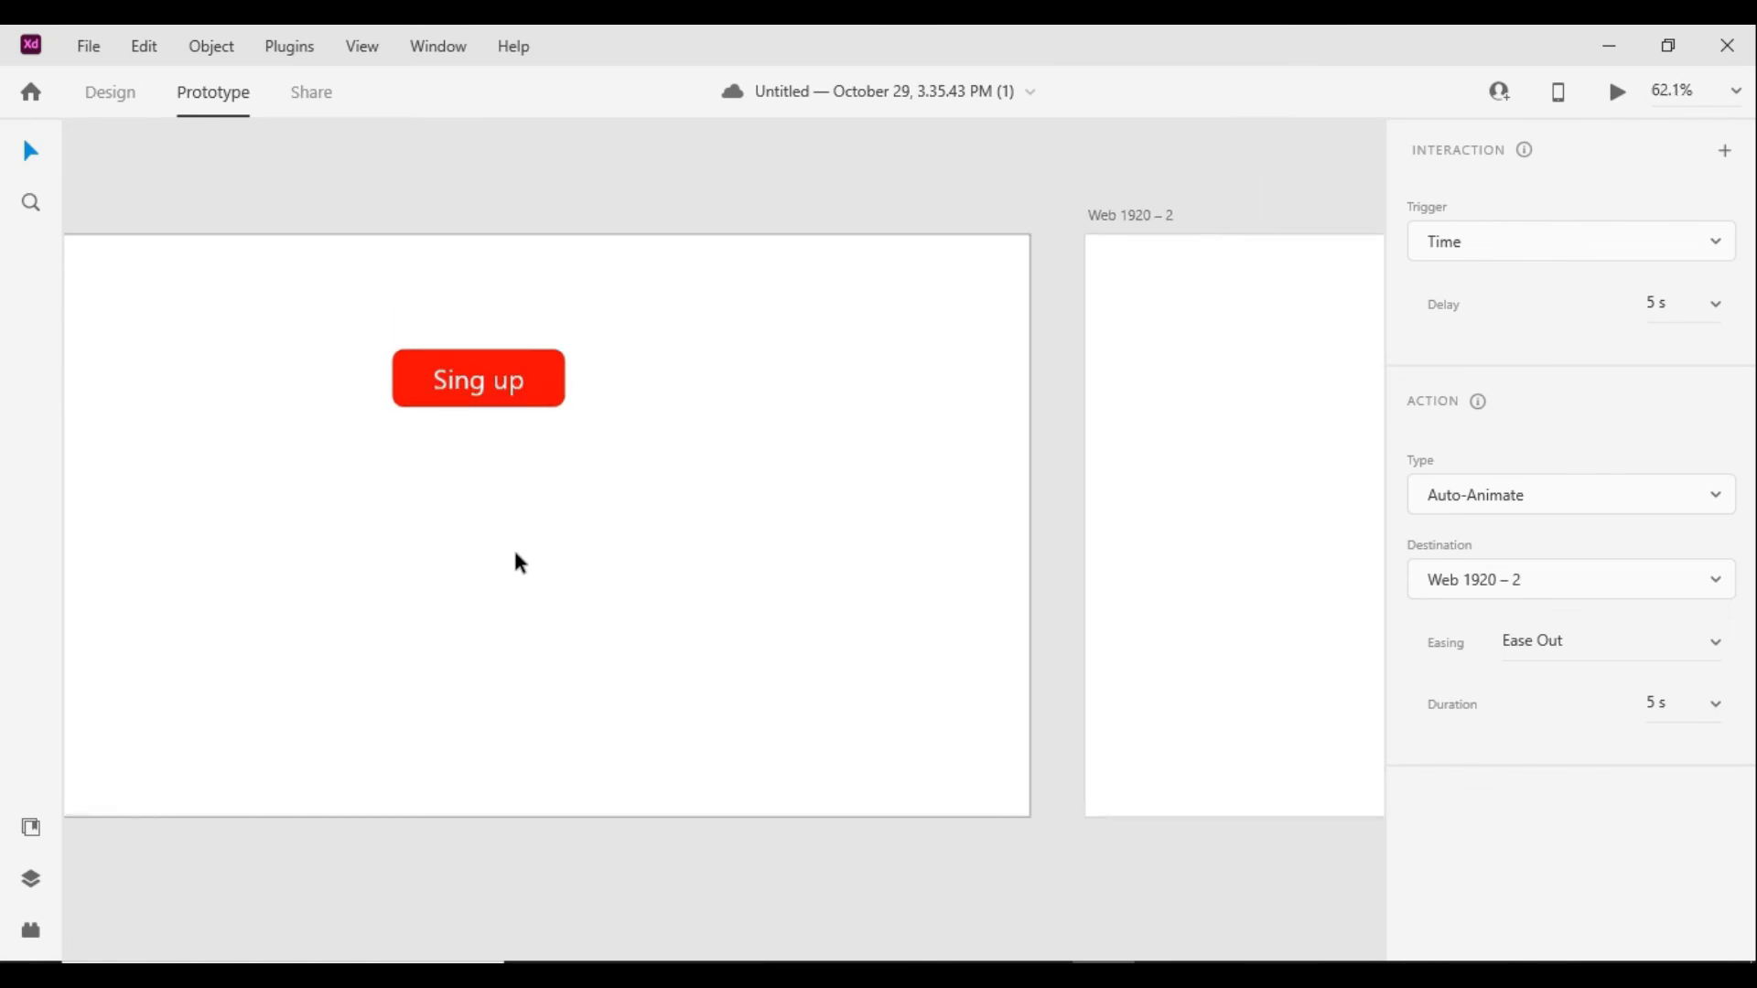
{"action": "scroll", "coordinate": [514, 561], "scroll_direction": "down", "scroll_amount": 3}
{"action": "scroll", "coordinate": [655, 573], "scroll_direction": "up", "scroll_amount": 5}
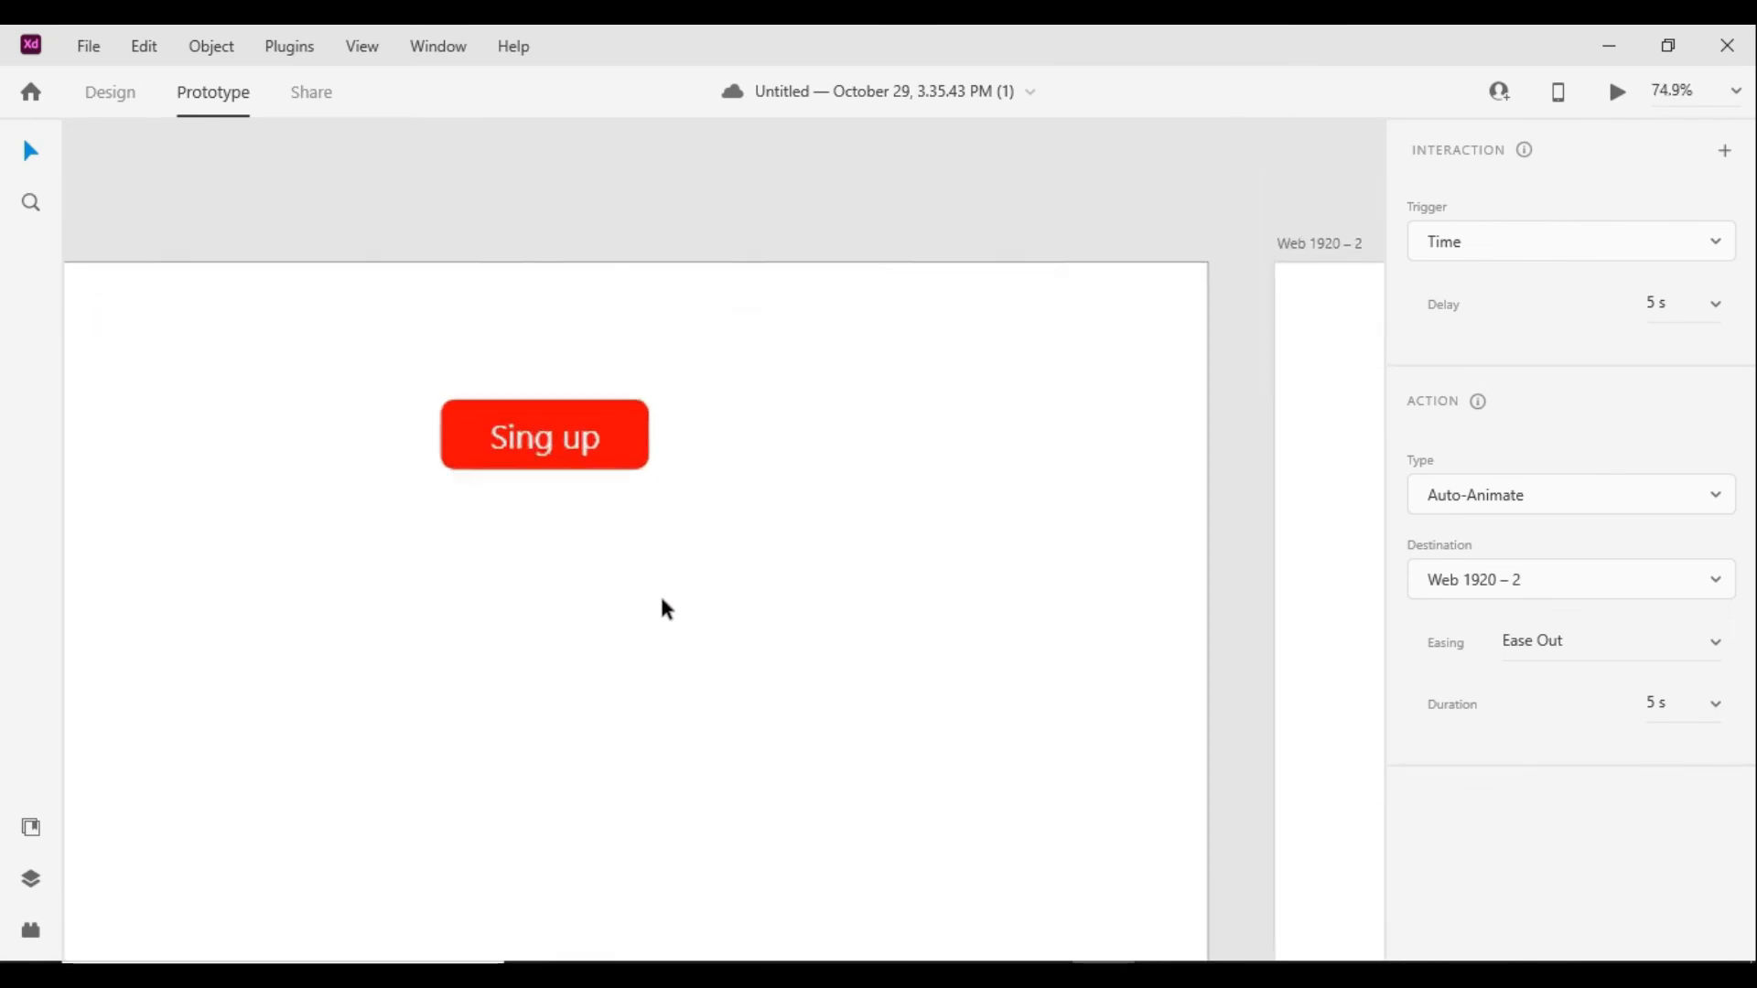
{"action": "left_click_drag", "start_coordinate": [482, 455], "coordinate": [682, 549]}
{"action": "scroll", "coordinate": [678, 568], "scroll_direction": "down", "scroll_amount": 3}
{"action": "scroll", "coordinate": [696, 586], "scroll_direction": "up", "scroll_amount": 1}
{"action": "scroll", "coordinate": [709, 592], "scroll_direction": "down", "scroll_amount": 1}
{"action": "scroll", "coordinate": [706, 582], "scroll_direction": "down", "scroll_amount": 2}
{"action": "left_click_drag", "start_coordinate": [915, 648], "coordinate": [640, 612]}
{"action": "scroll", "coordinate": [785, 640], "scroll_direction": "down", "scroll_amount": 4}
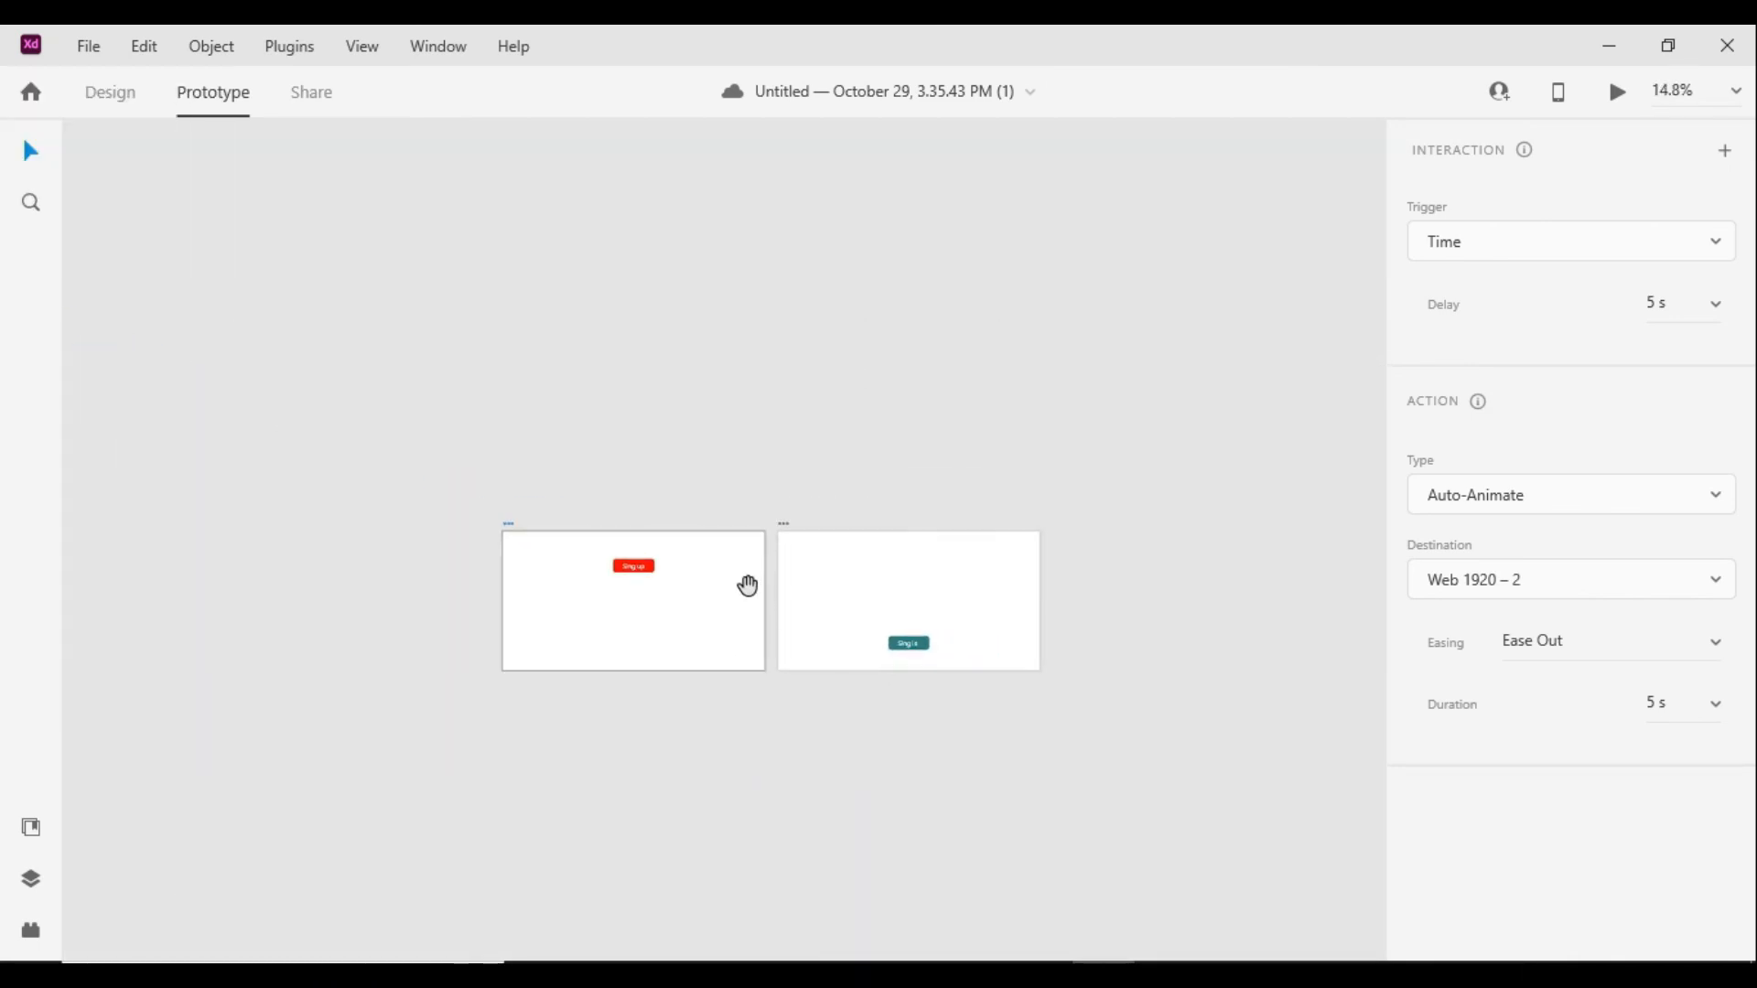
{"action": "scroll", "coordinate": [827, 651], "scroll_direction": "up", "scroll_amount": 5}
{"action": "left_click_drag", "start_coordinate": [836, 643], "coordinate": [717, 624]}
{"action": "scroll", "coordinate": [840, 563], "scroll_direction": "down", "scroll_amount": 2}
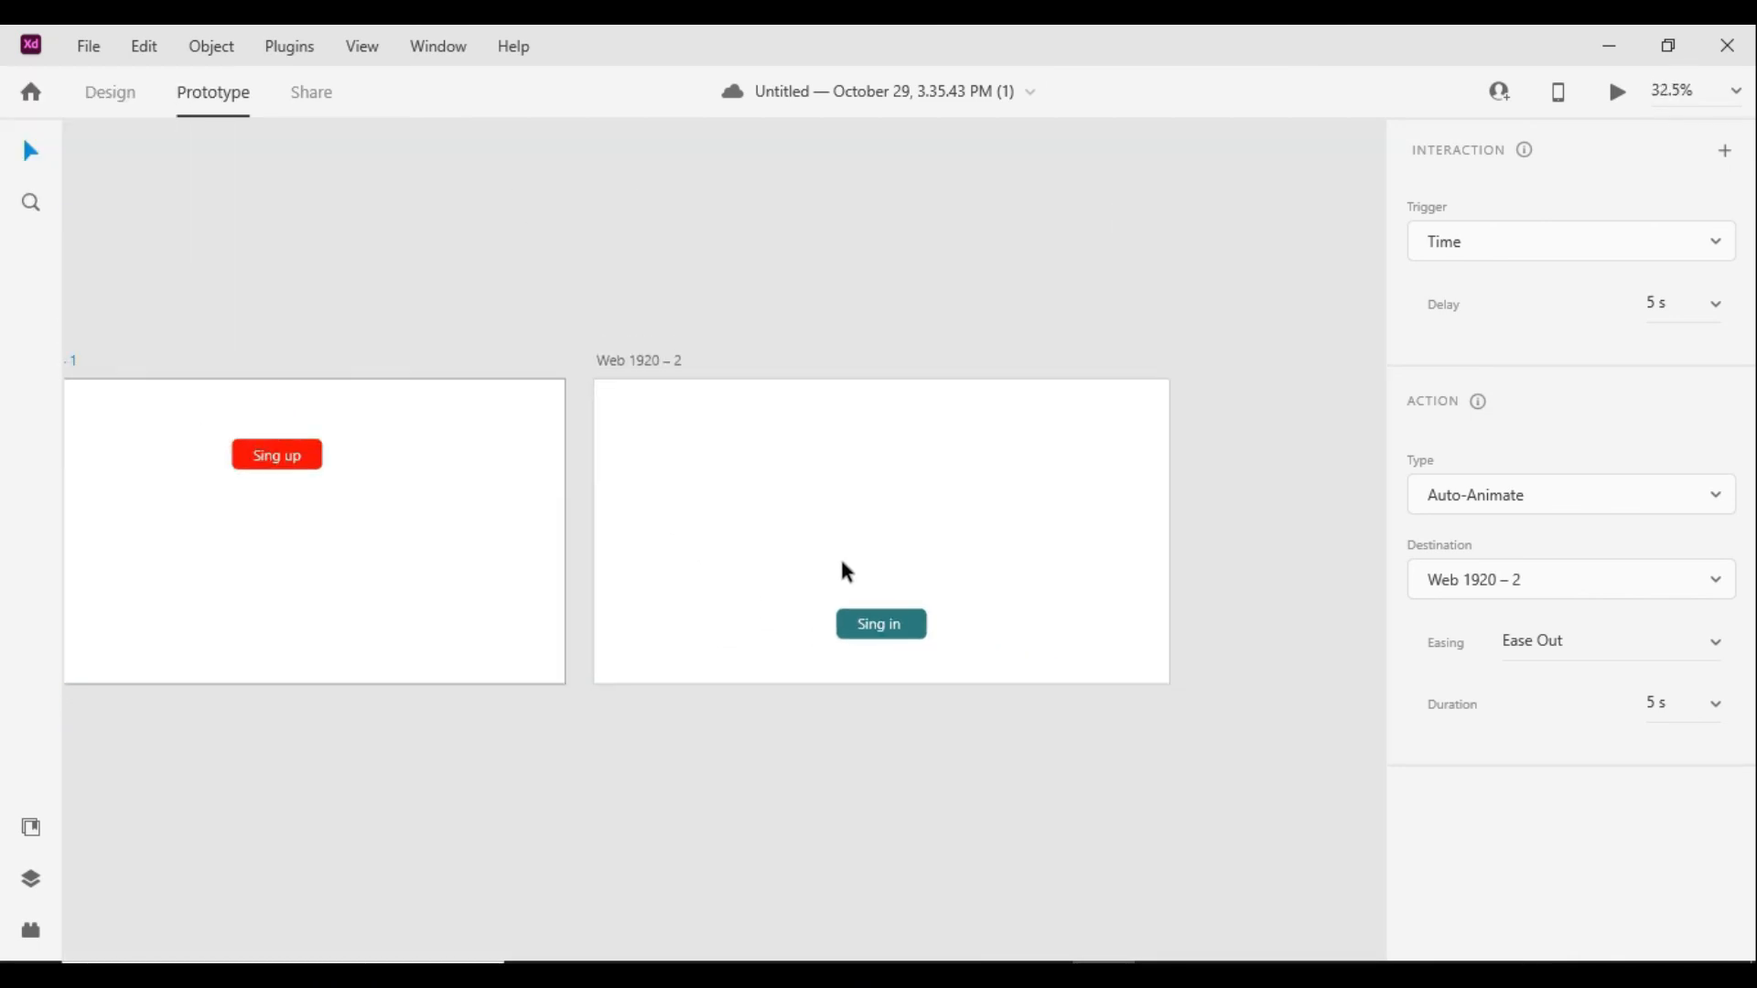
Switch from prototyping to Design mode and deselect the Web 1920 – 1 artboard
{"action": "scroll", "coordinate": [962, 563], "scroll_direction": "up", "scroll_amount": 2}
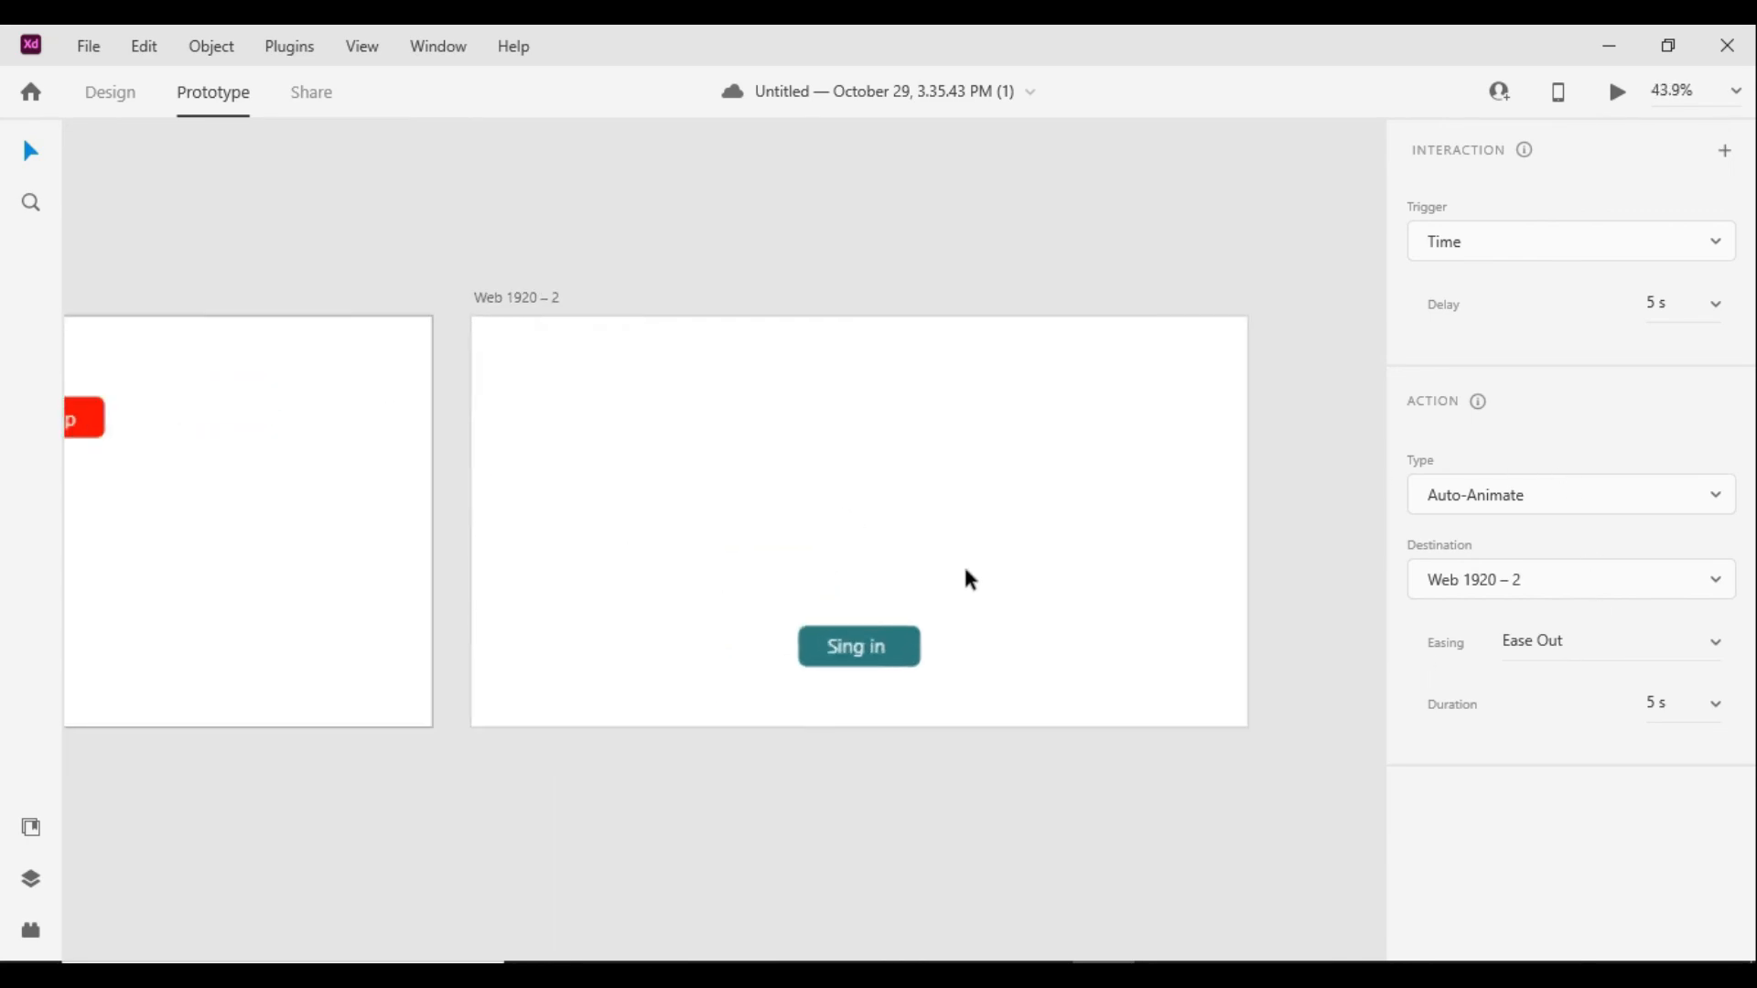
{"action": "scroll", "coordinate": [946, 542], "scroll_direction": "down", "scroll_amount": 2}
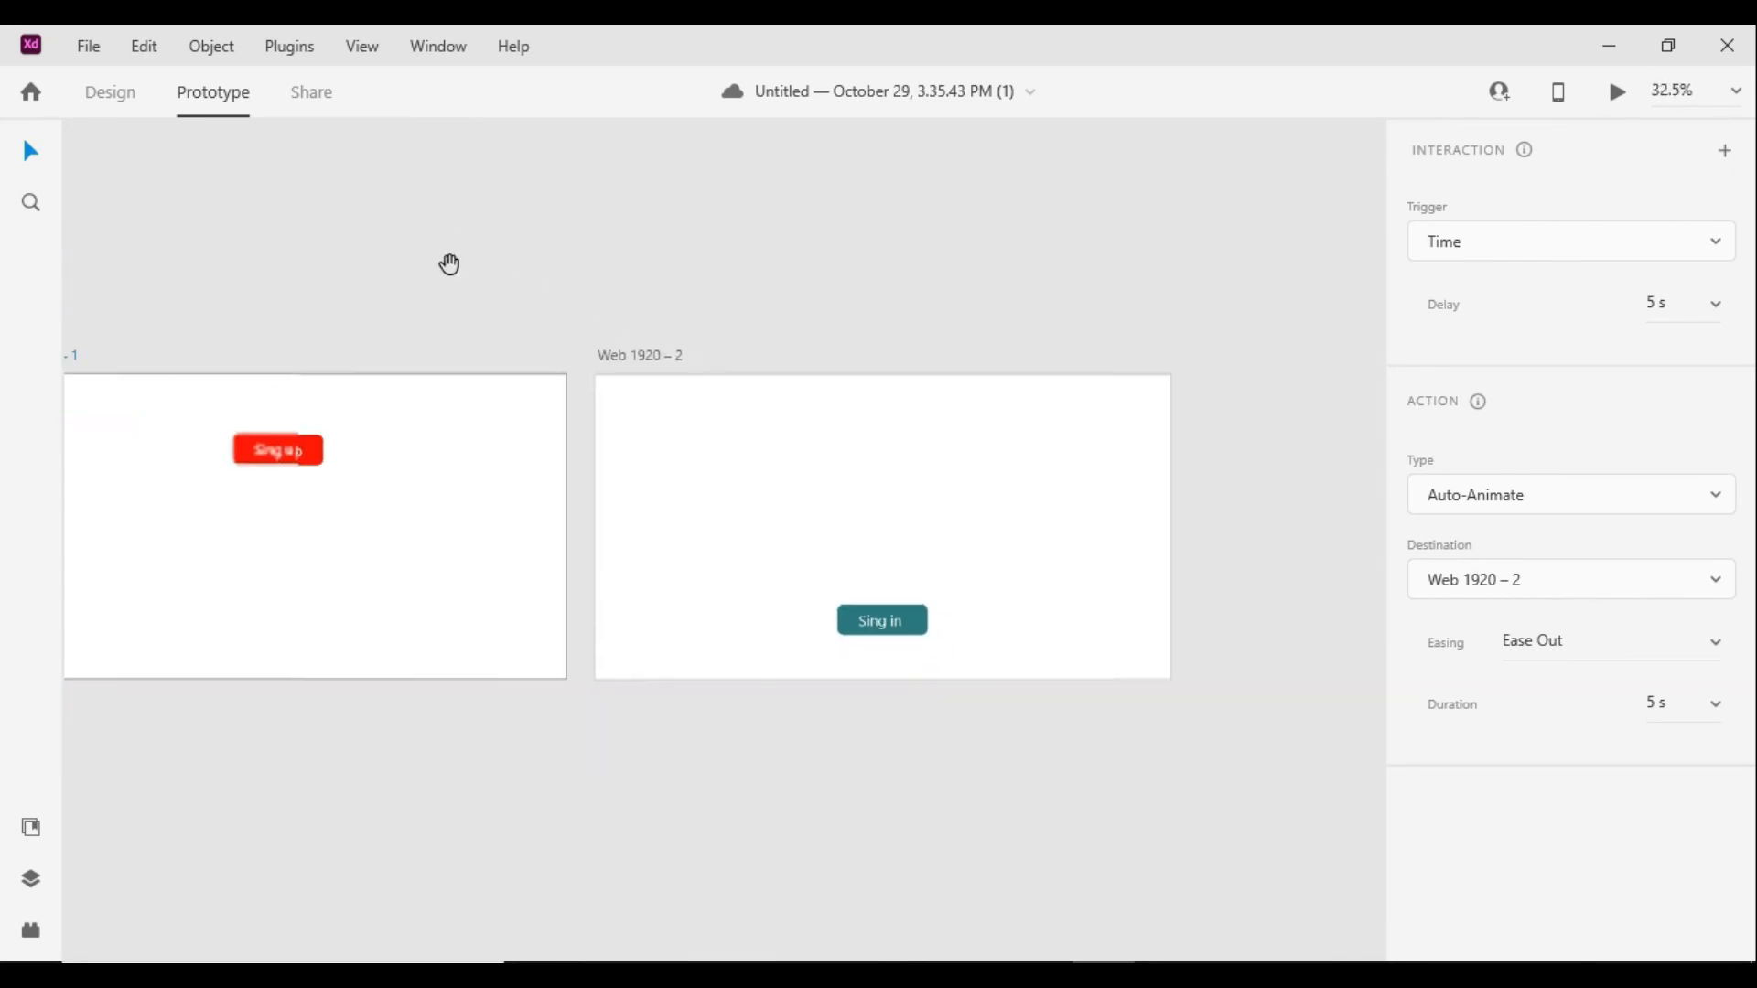
{"action": "left_click", "coordinate": [137, 107]}
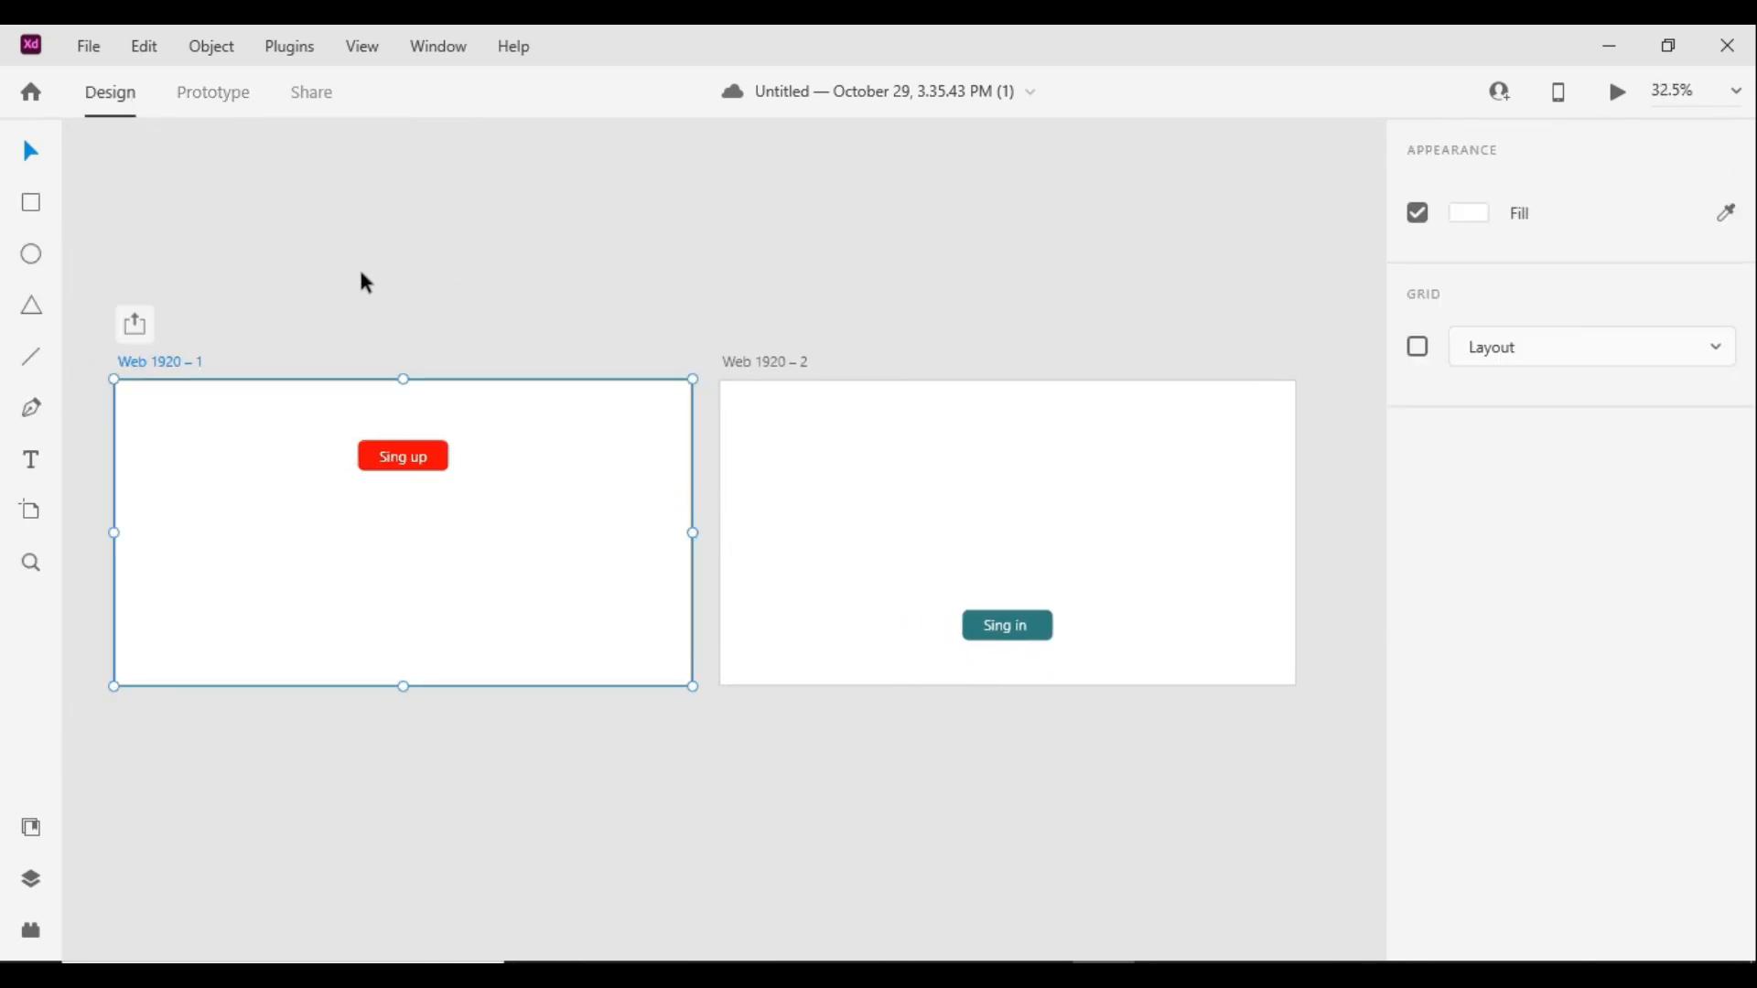
{"action": "left_click", "coordinate": [409, 295]}
Examine the layer names of the "Sing up" and "Sing in" button backgrounds on both artboards, and hide the layer list
{"action": "scroll", "coordinate": [474, 562], "scroll_direction": "up", "scroll_amount": 2}
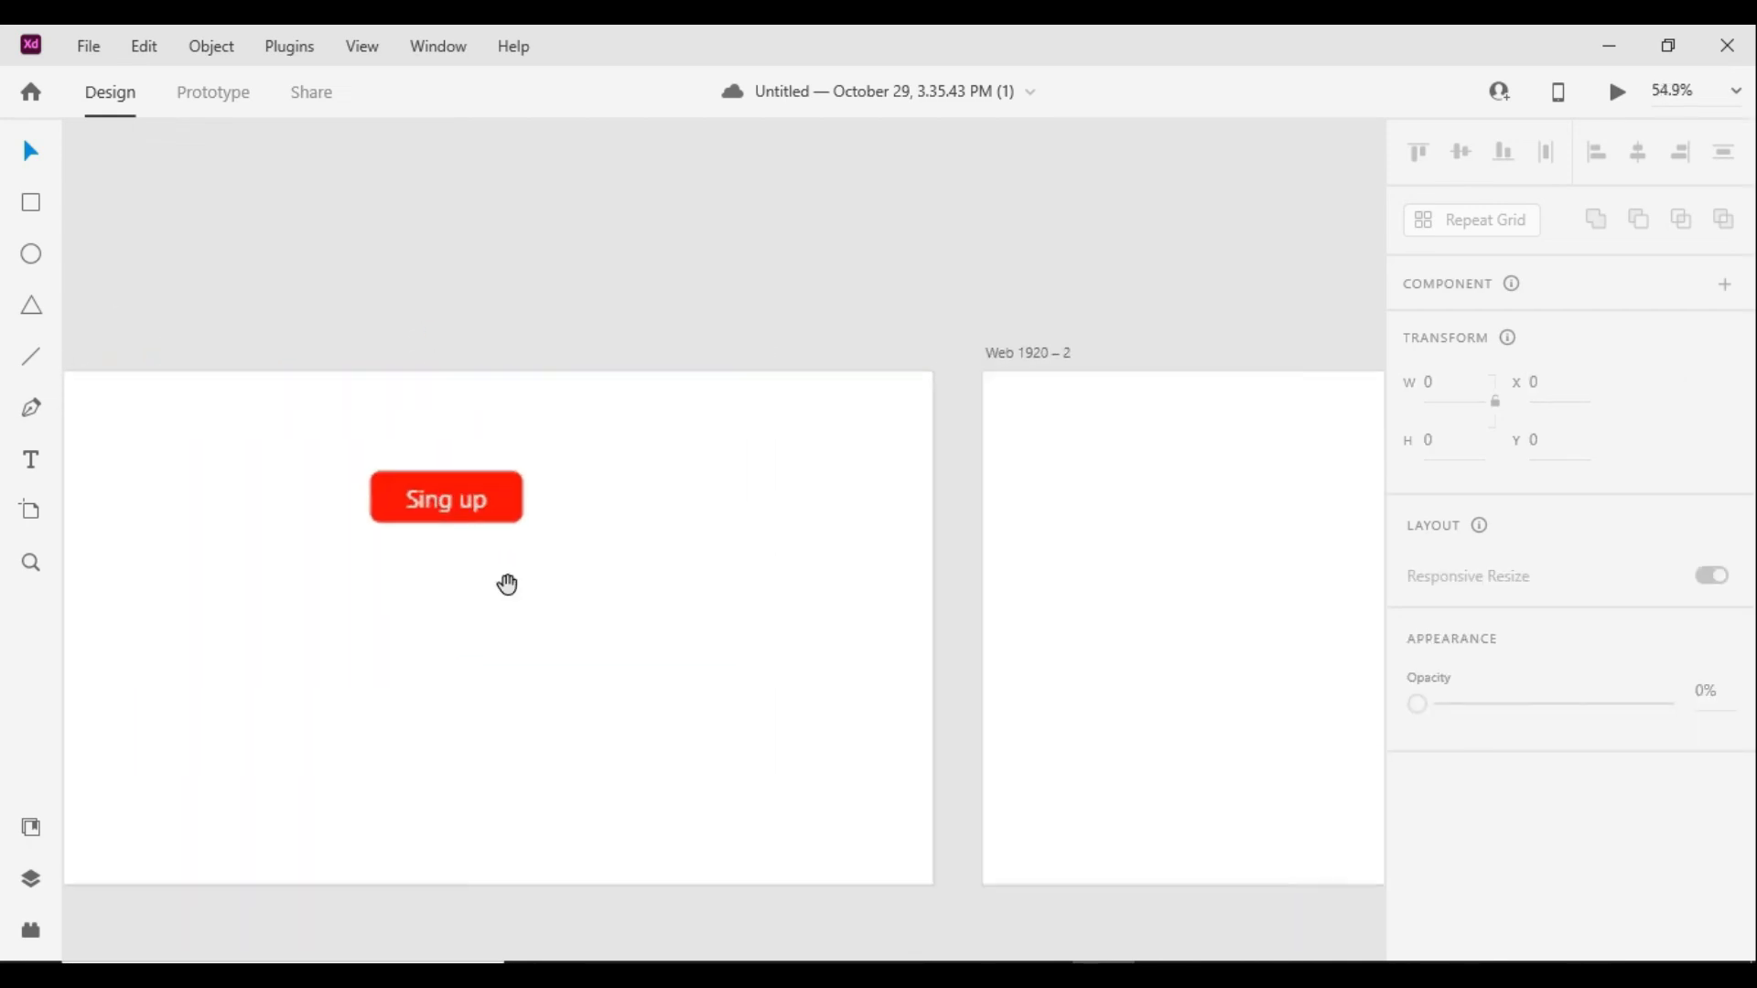
{"action": "left_click_drag", "start_coordinate": [531, 586], "coordinate": [547, 520]}
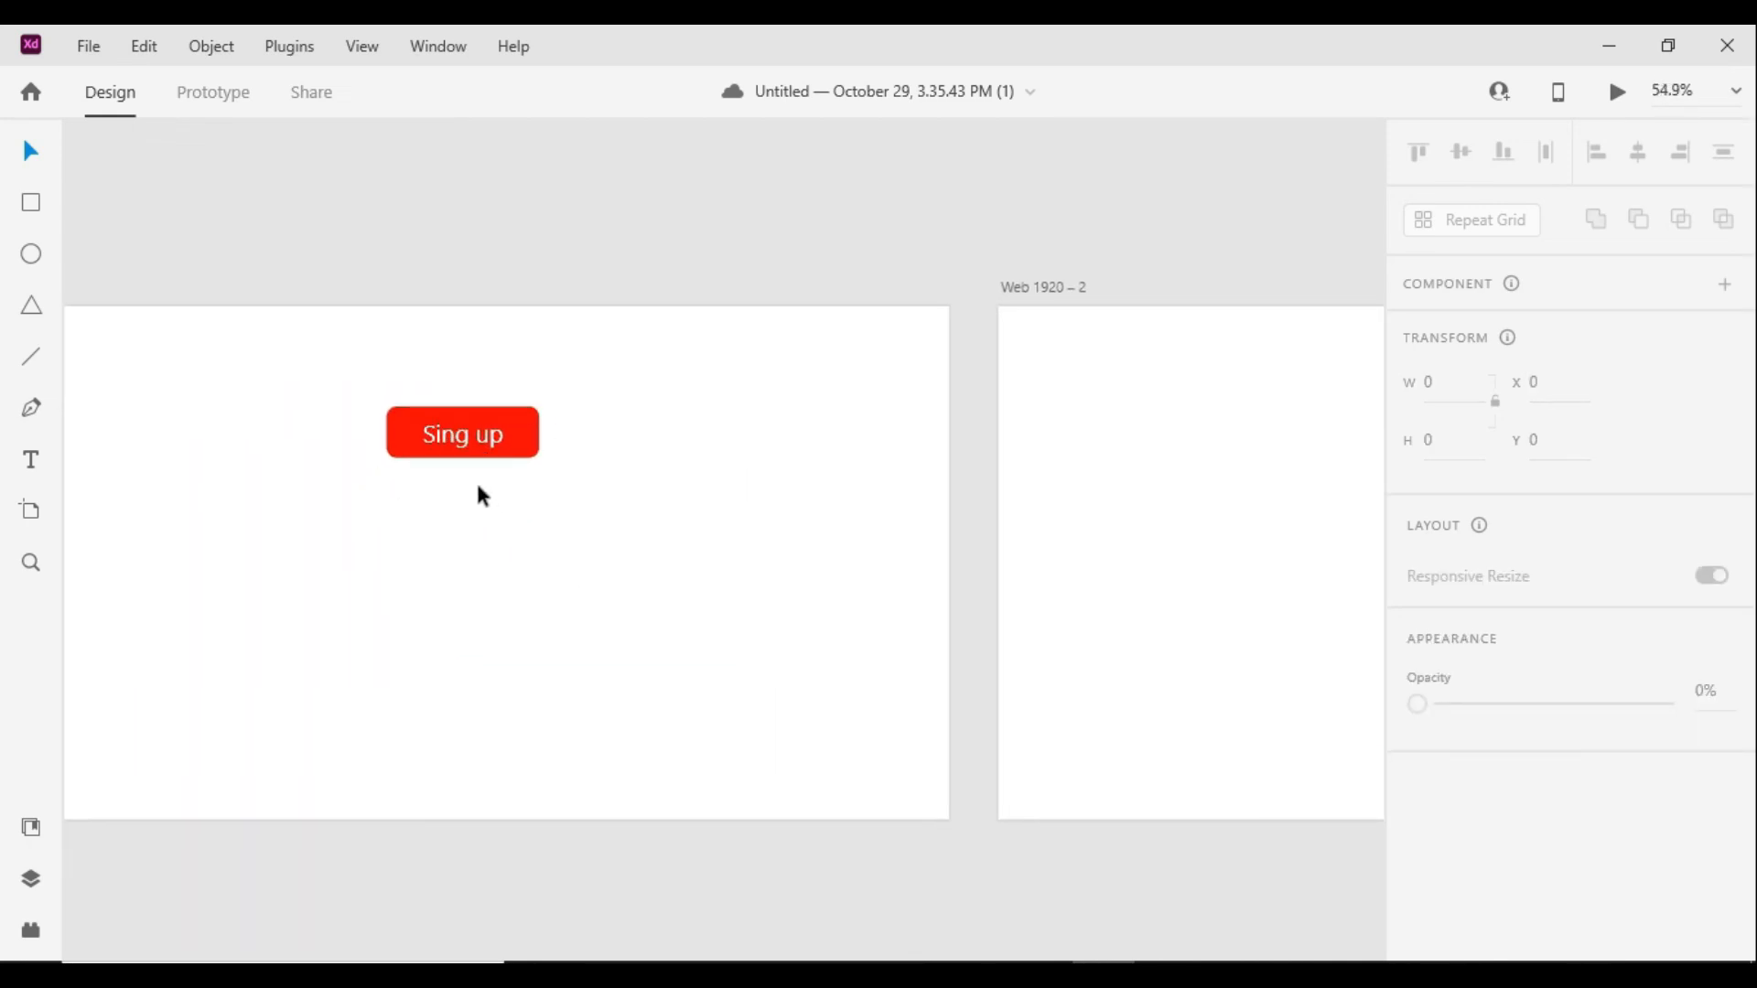
{"action": "left_click", "coordinate": [488, 437]}
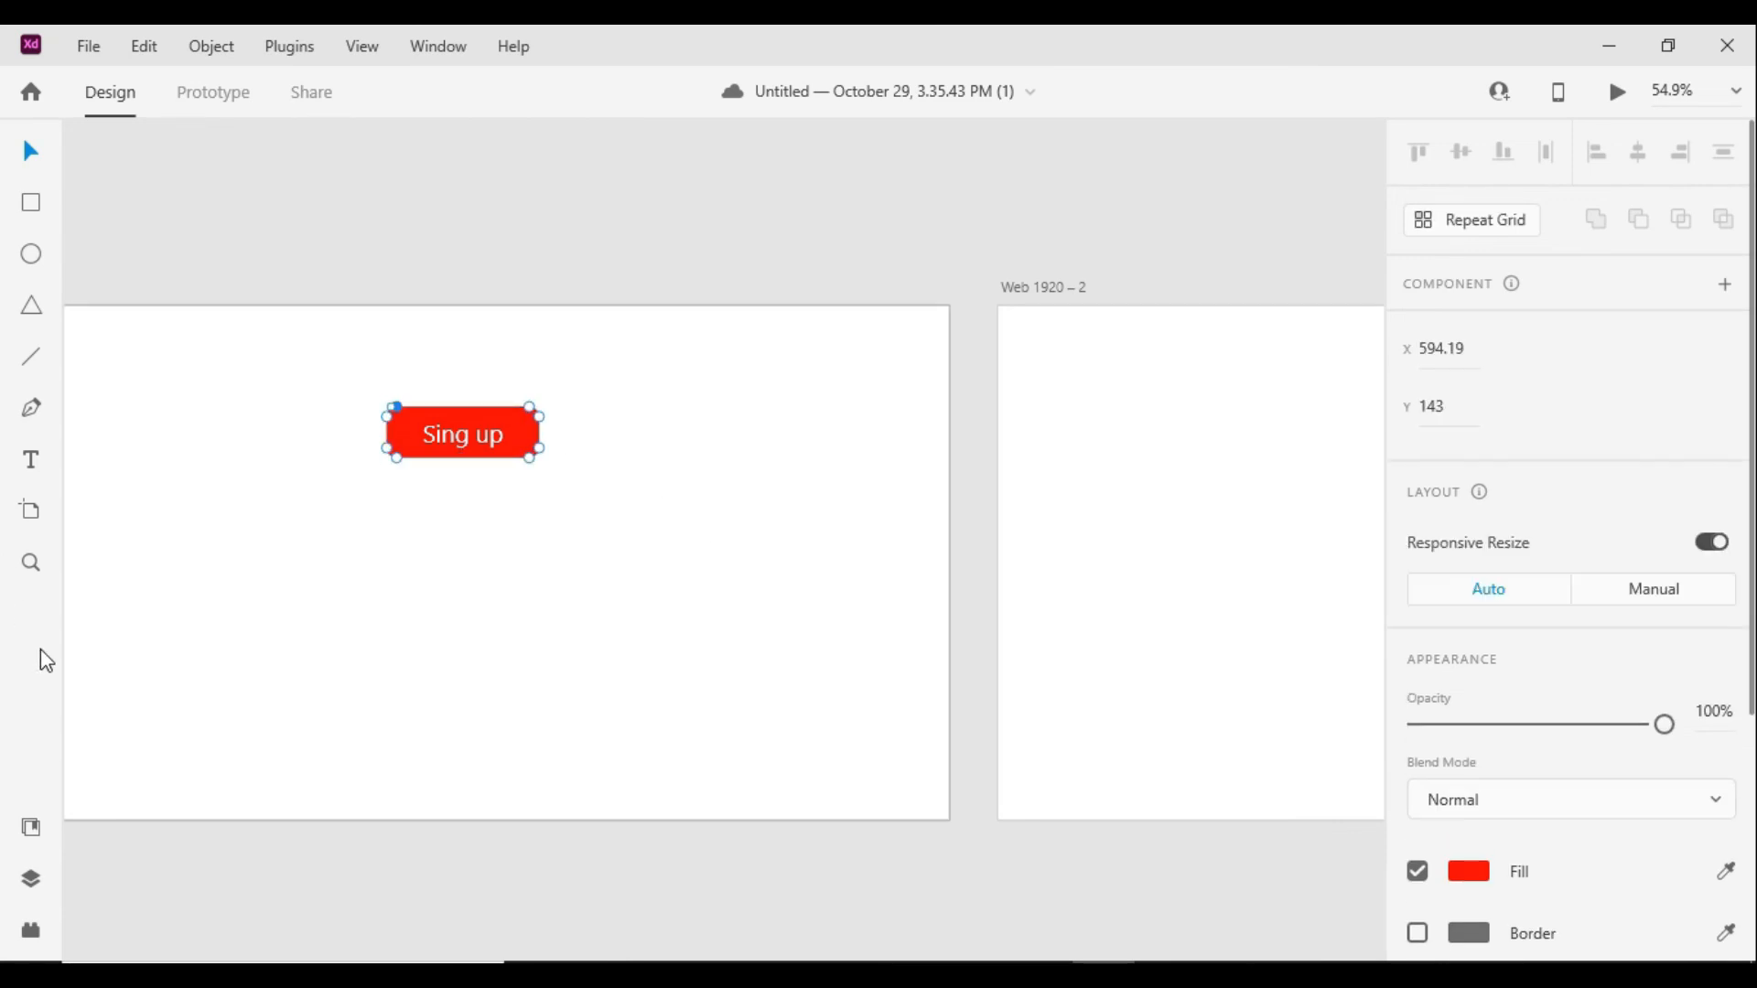
{"action": "left_click", "coordinate": [31, 880]}
{"action": "left_click", "coordinate": [794, 586]}
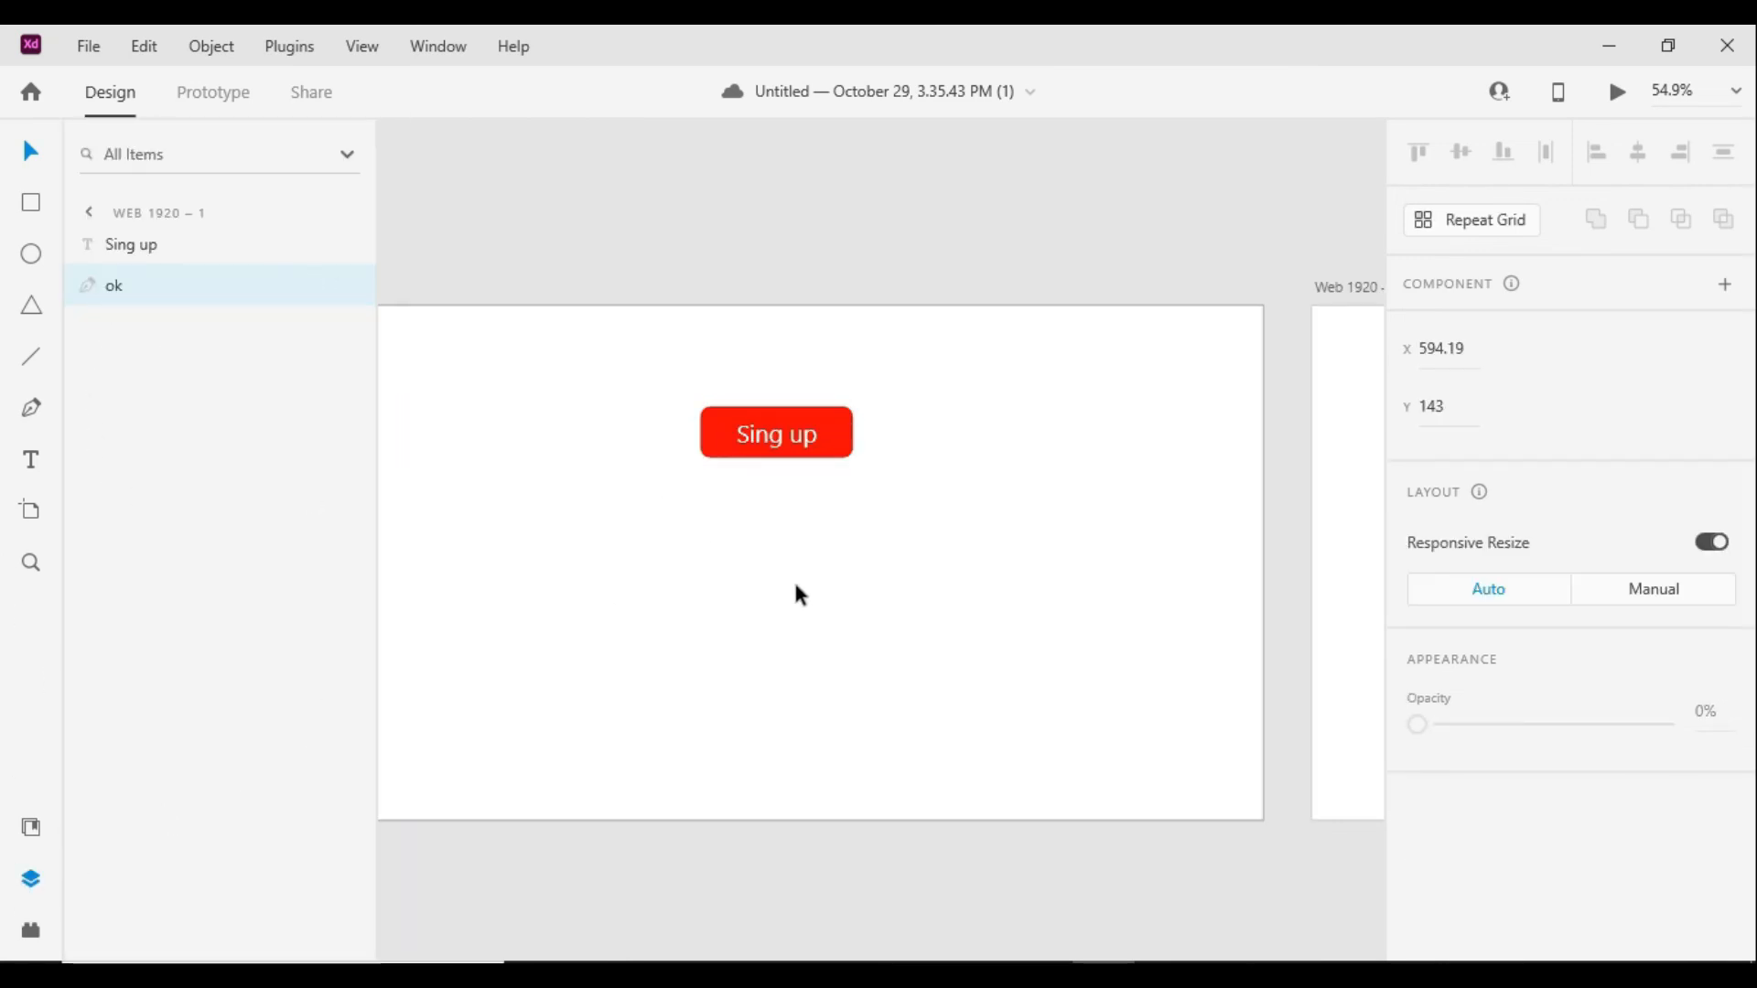
{"action": "left_click_drag", "start_coordinate": [1007, 599], "coordinate": [576, 654]}
{"action": "left_click", "coordinate": [1302, 784]}
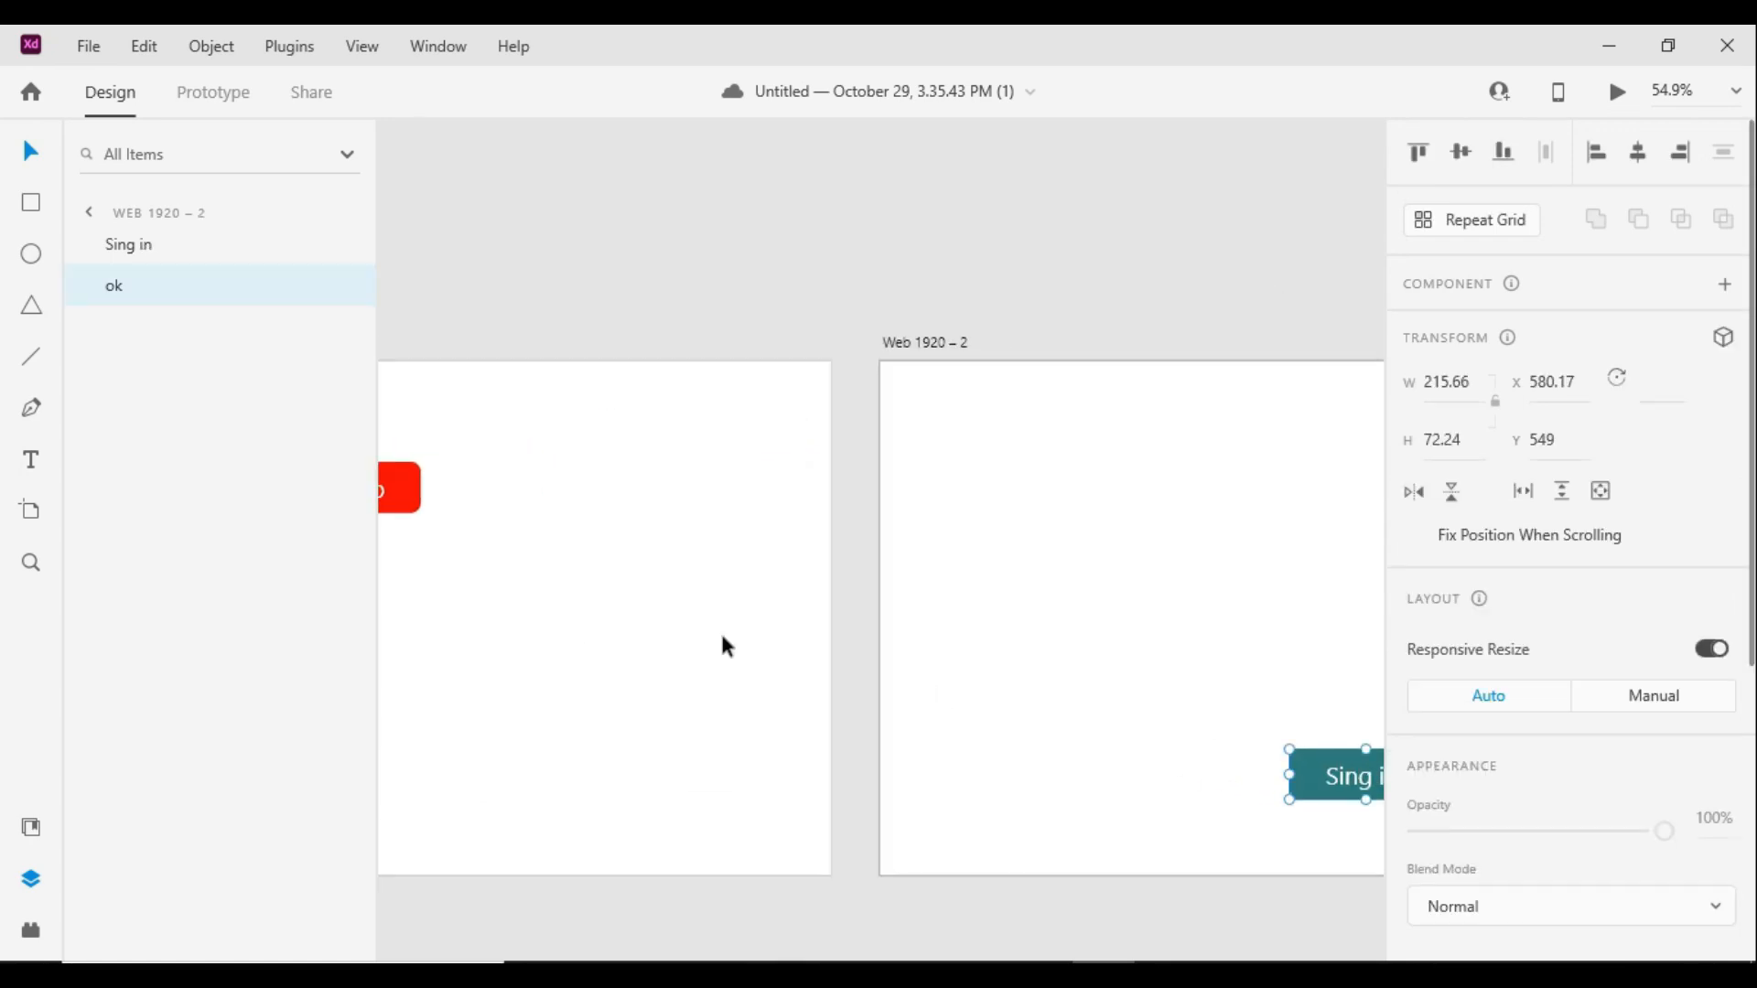
{"action": "left_click", "coordinate": [601, 651]}
{"action": "left_click_drag", "start_coordinate": [525, 674], "coordinate": [825, 593]}
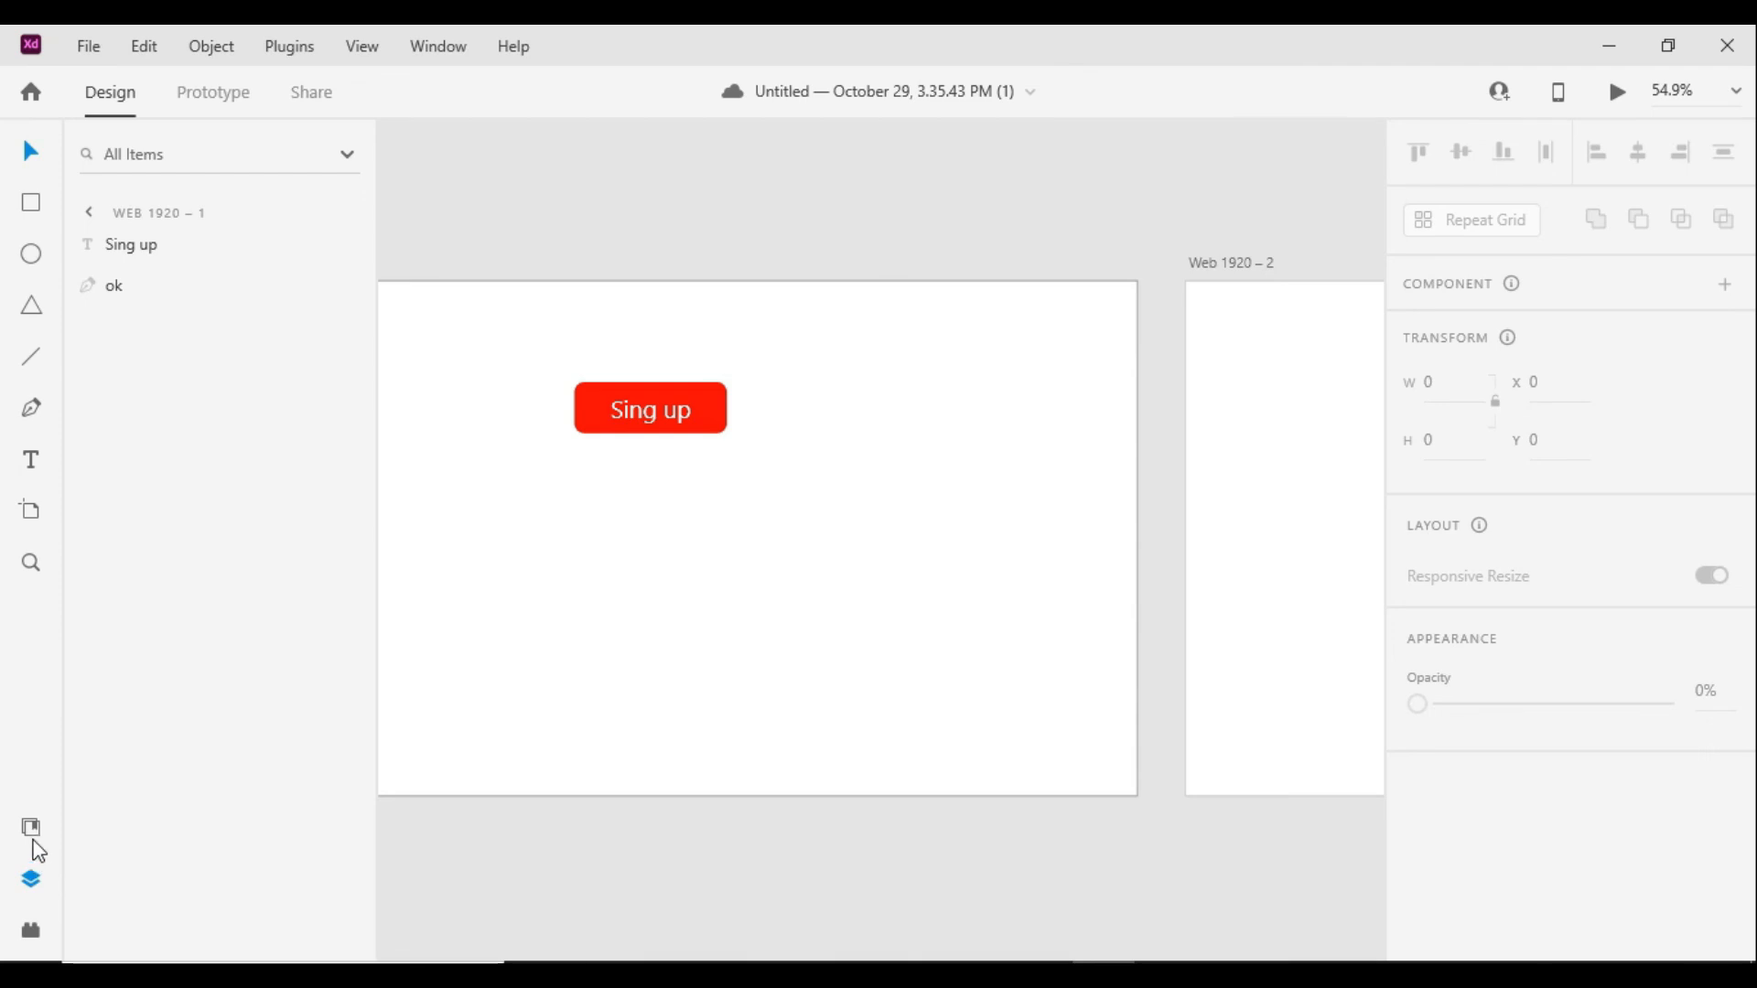
{"action": "left_click", "coordinate": [35, 884]}
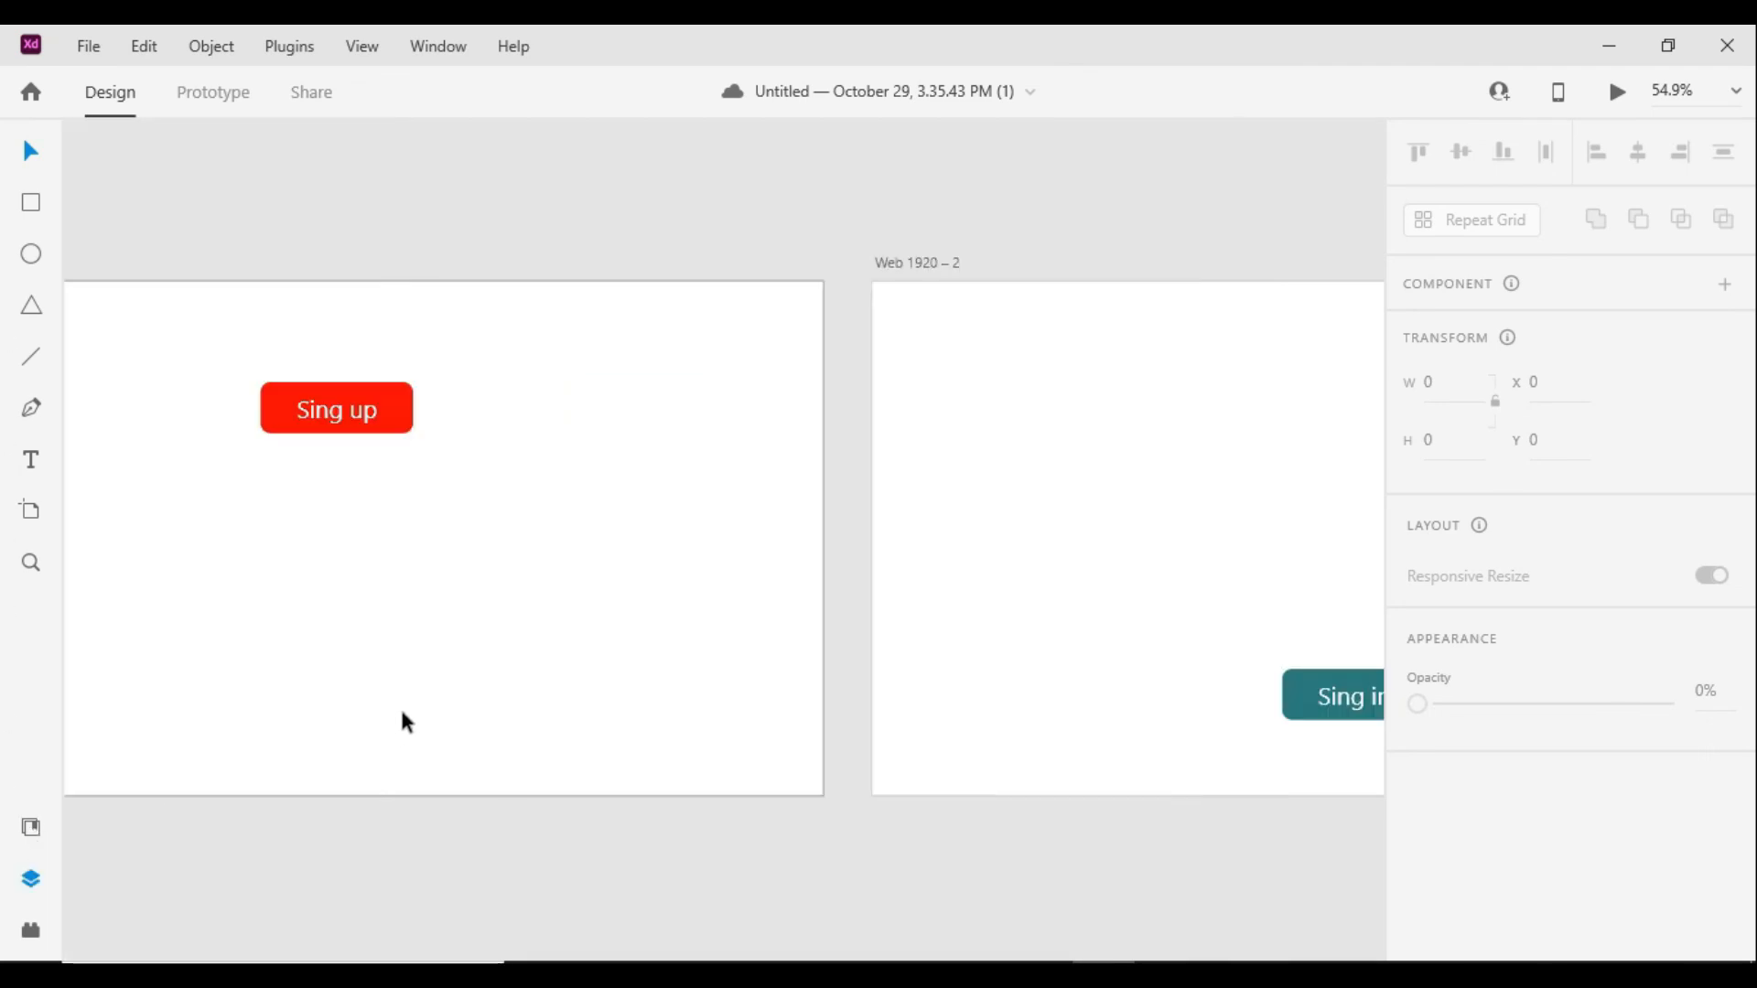
{"action": "left_click_drag", "start_coordinate": [635, 663], "coordinate": [556, 676]}
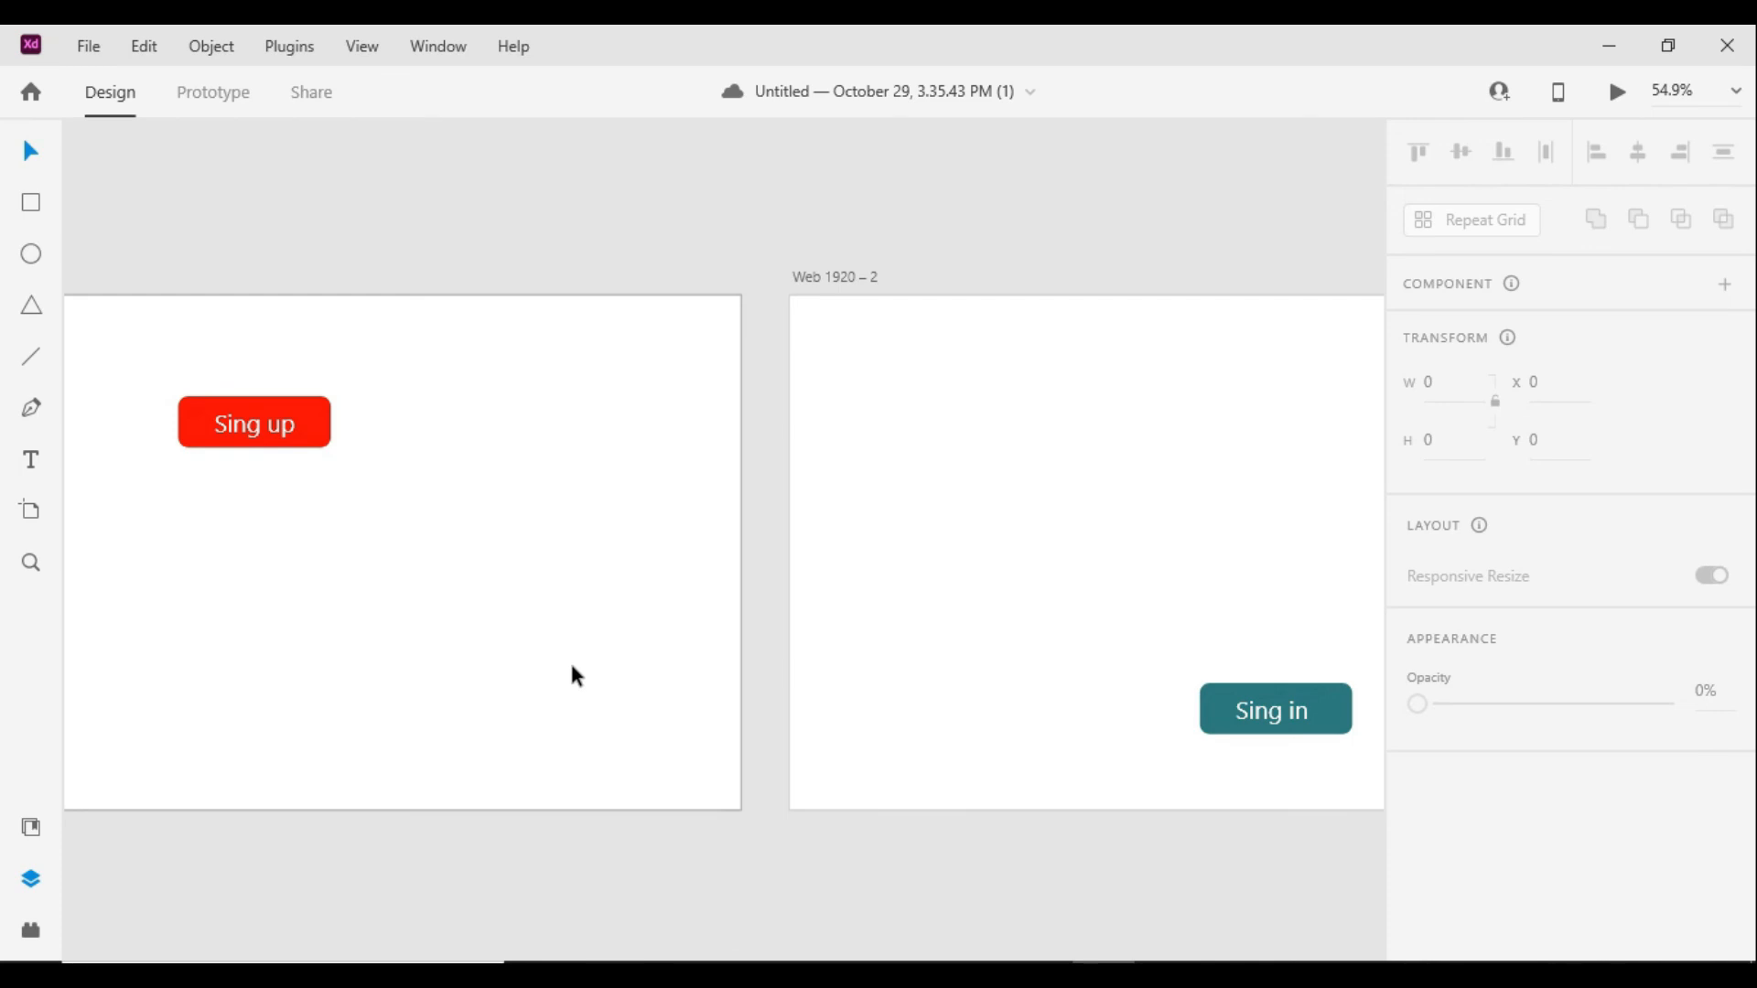